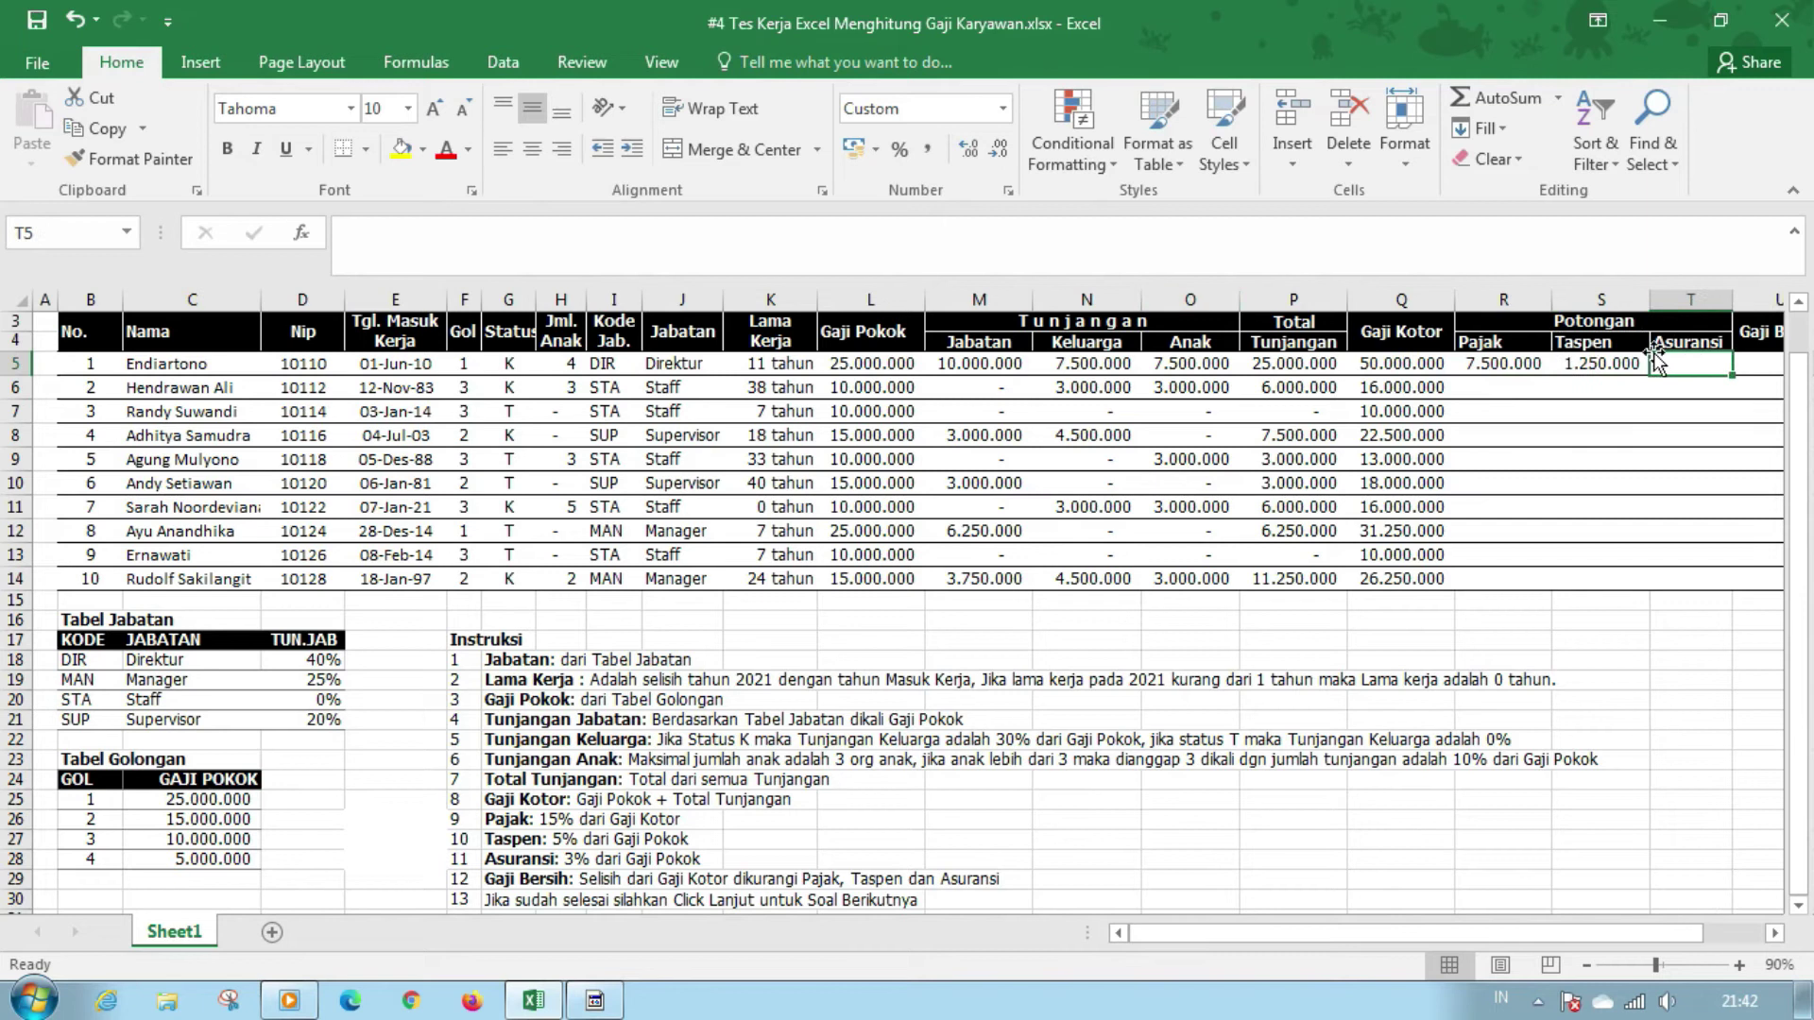
Enter the net salary formula =Q5-SUM(R5:T5) in U5 and fill it down to row 14
type("=Q5-SUM(R5:T5)")
key("ctrl+Return")
double_click(1632, 375)
left_click(1597, 640)
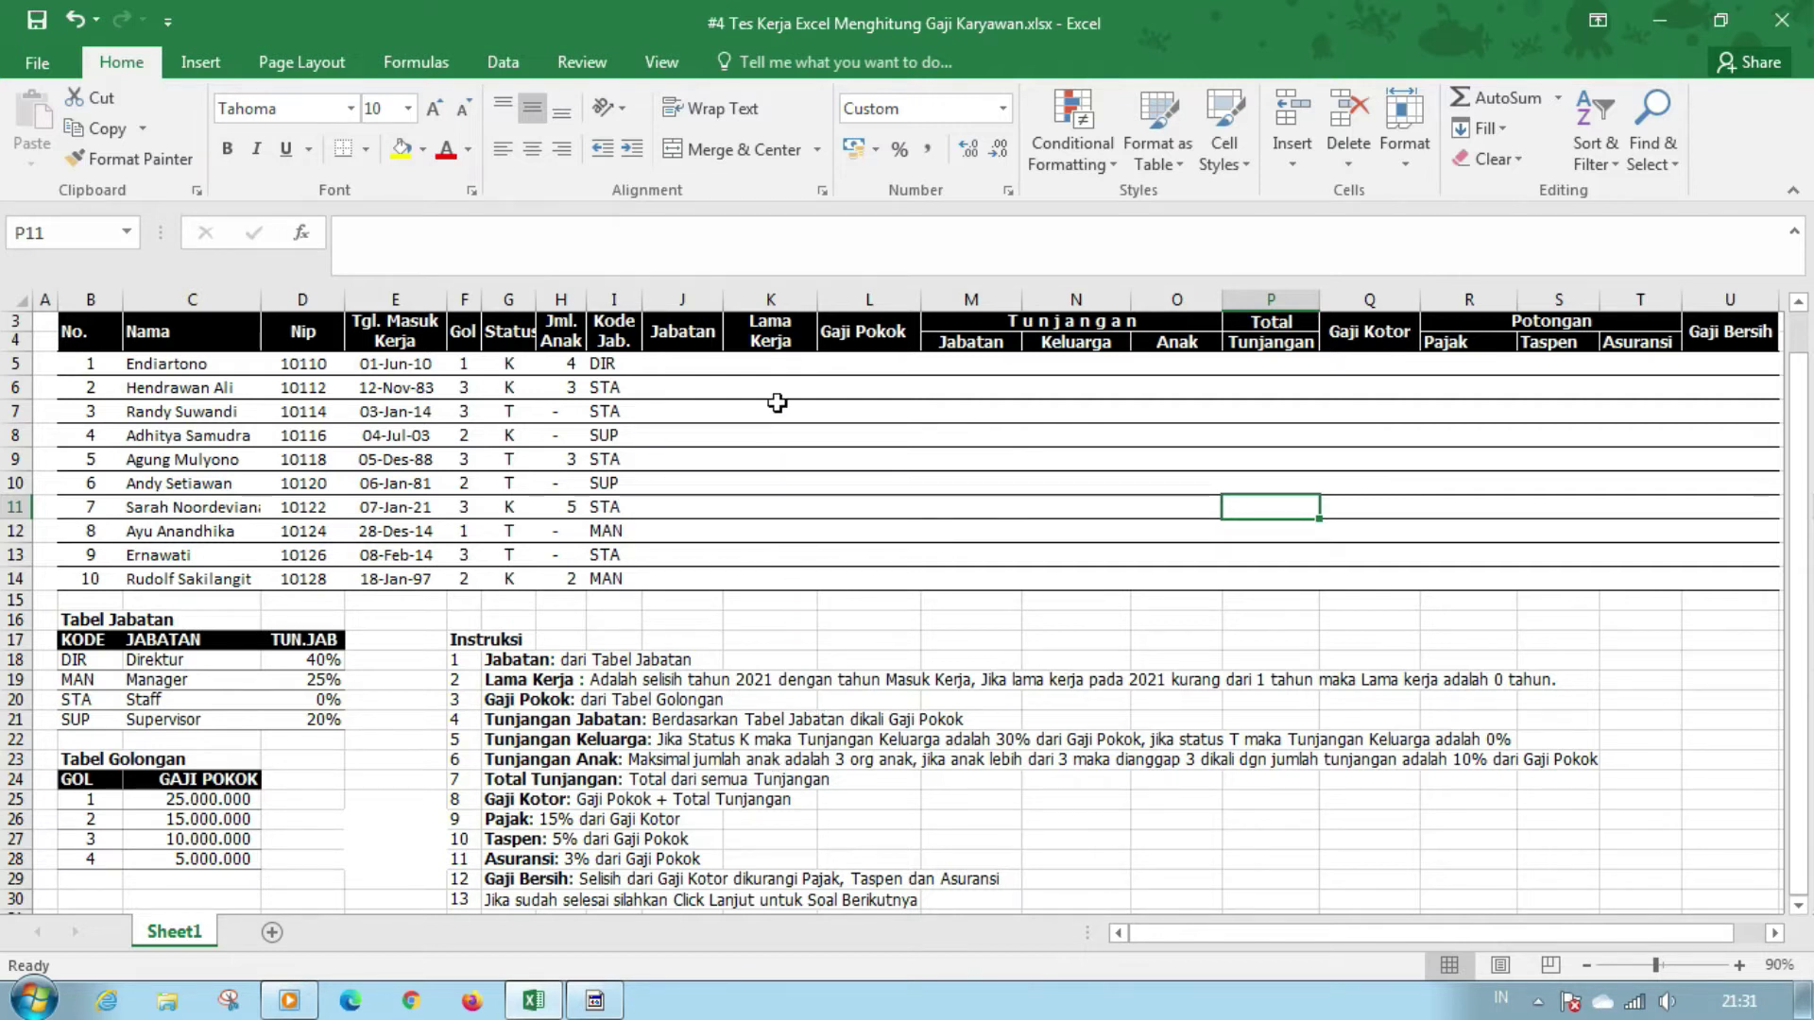
left_click(771, 346)
left_click(863, 333)
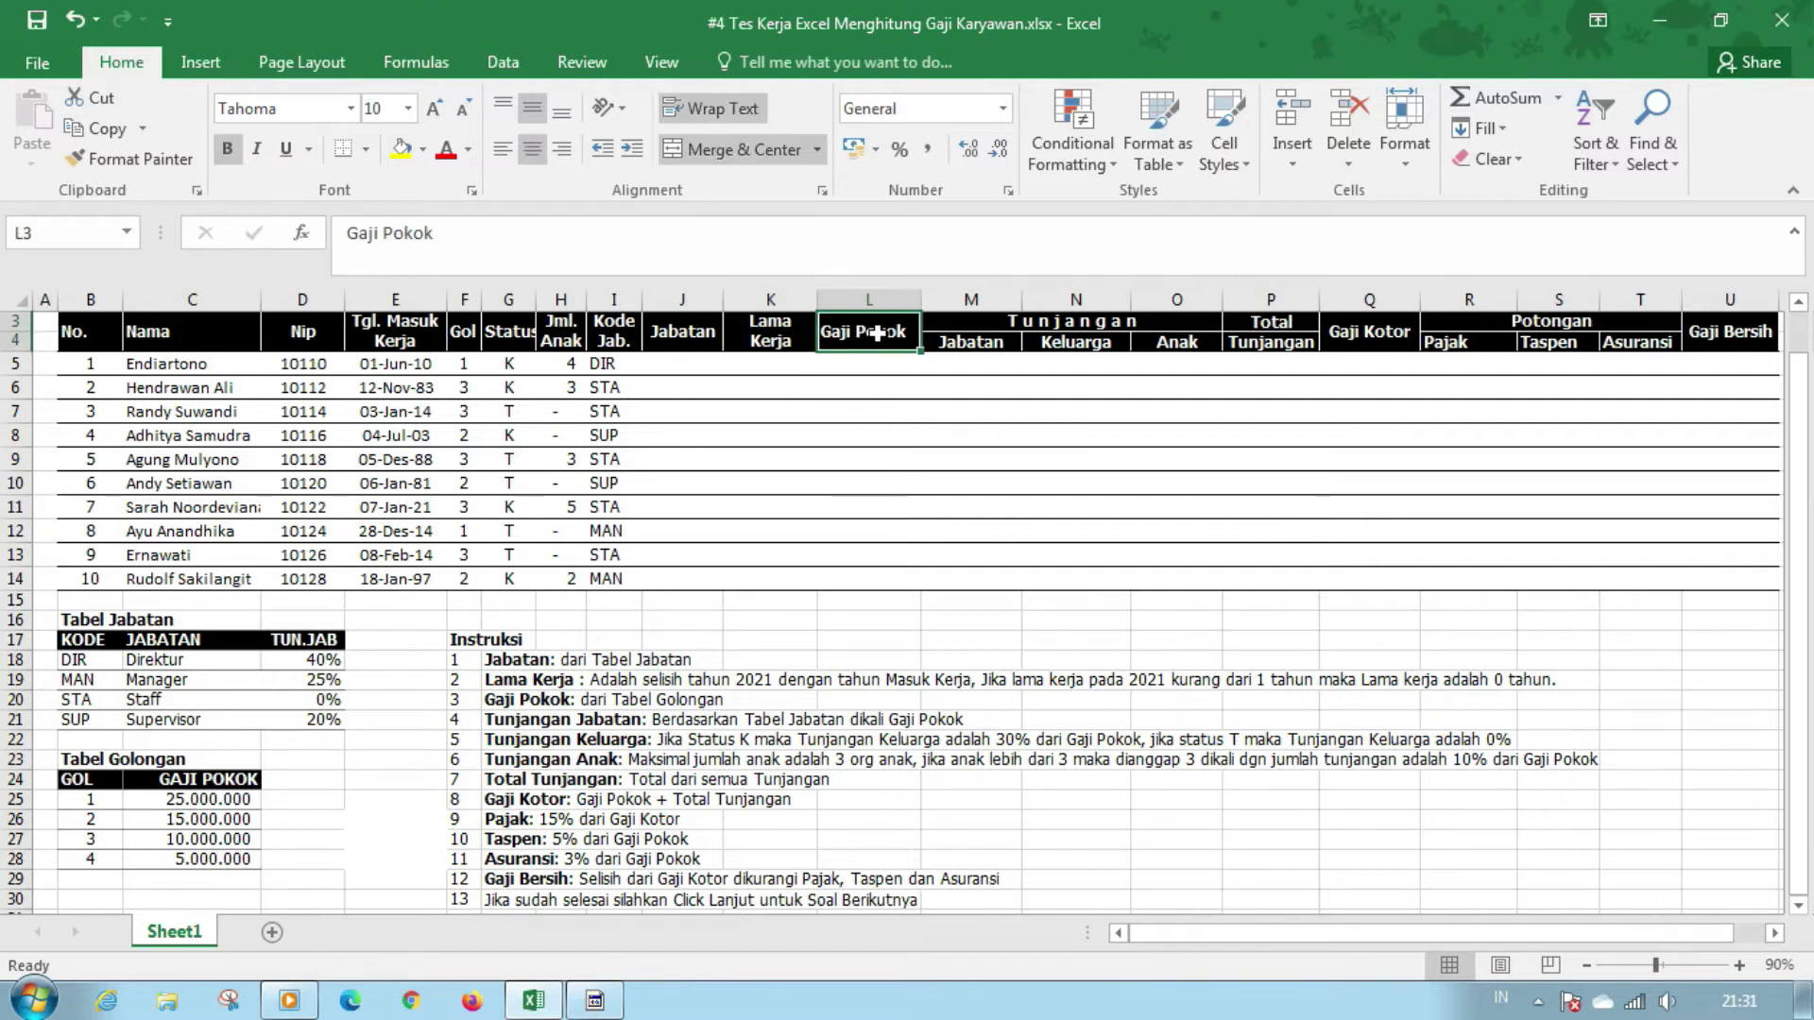
left_click(994, 325)
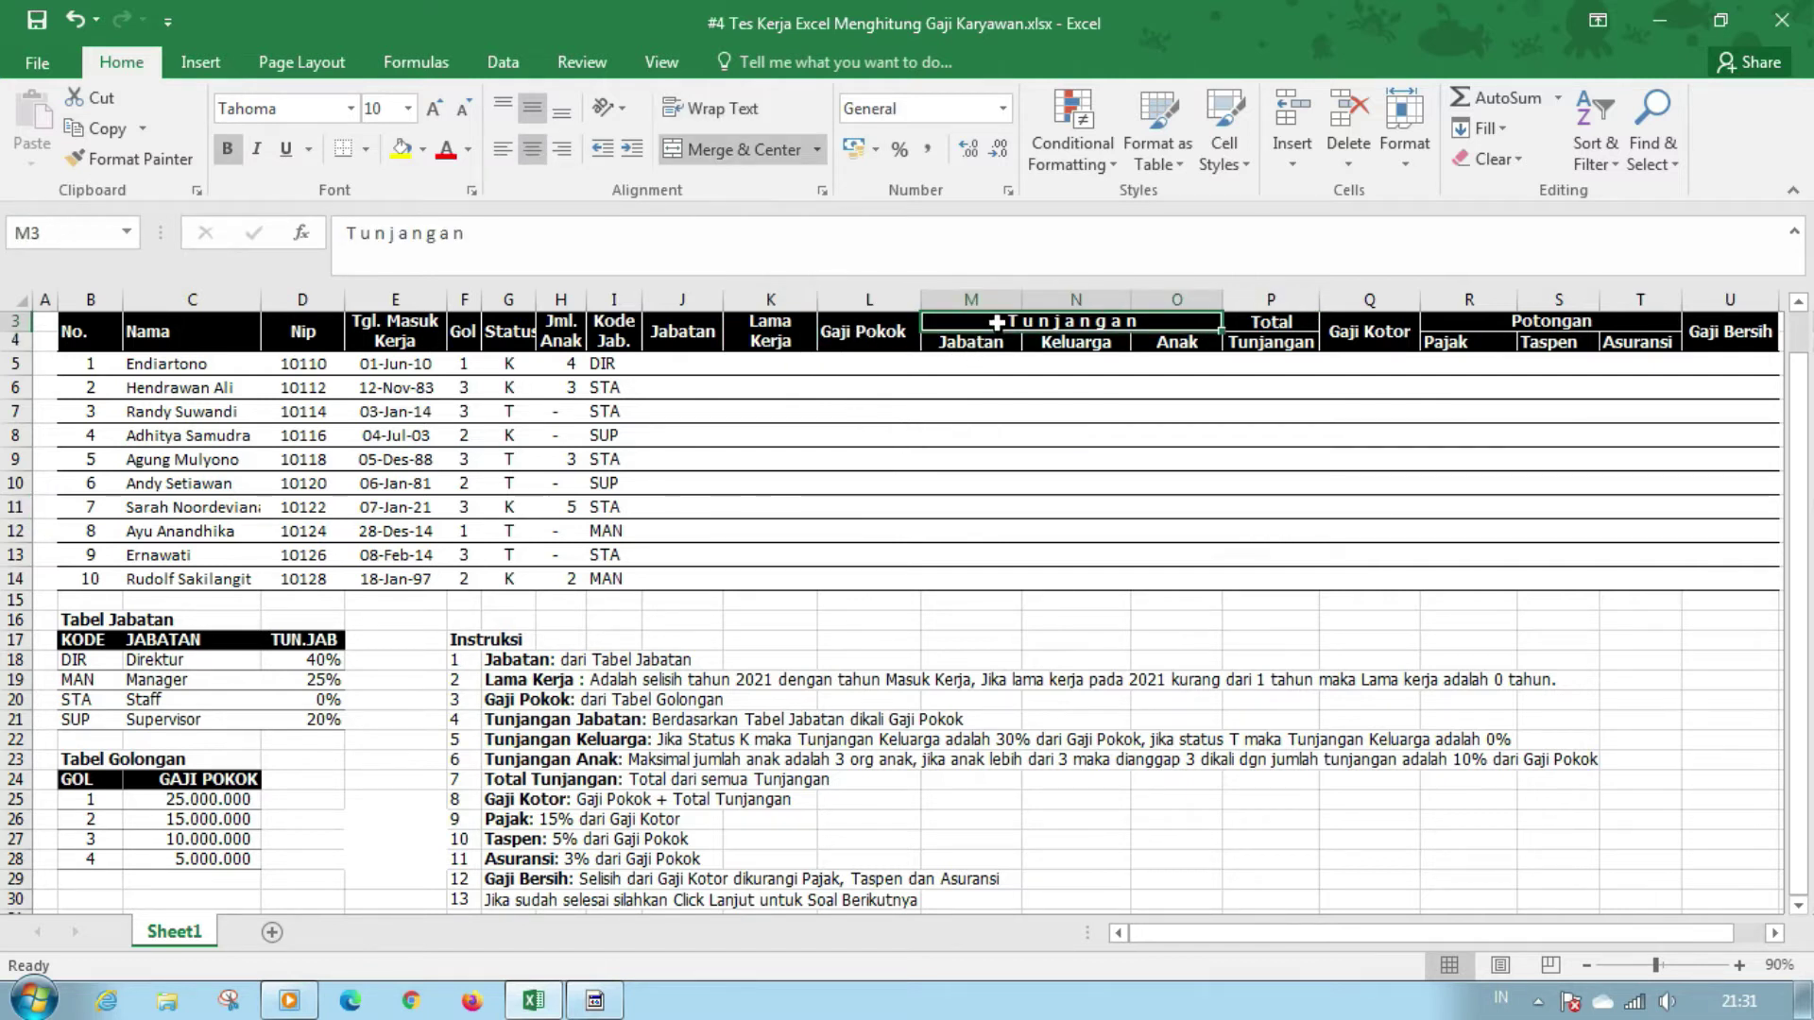
left_click(1309, 326)
left_click(1361, 338)
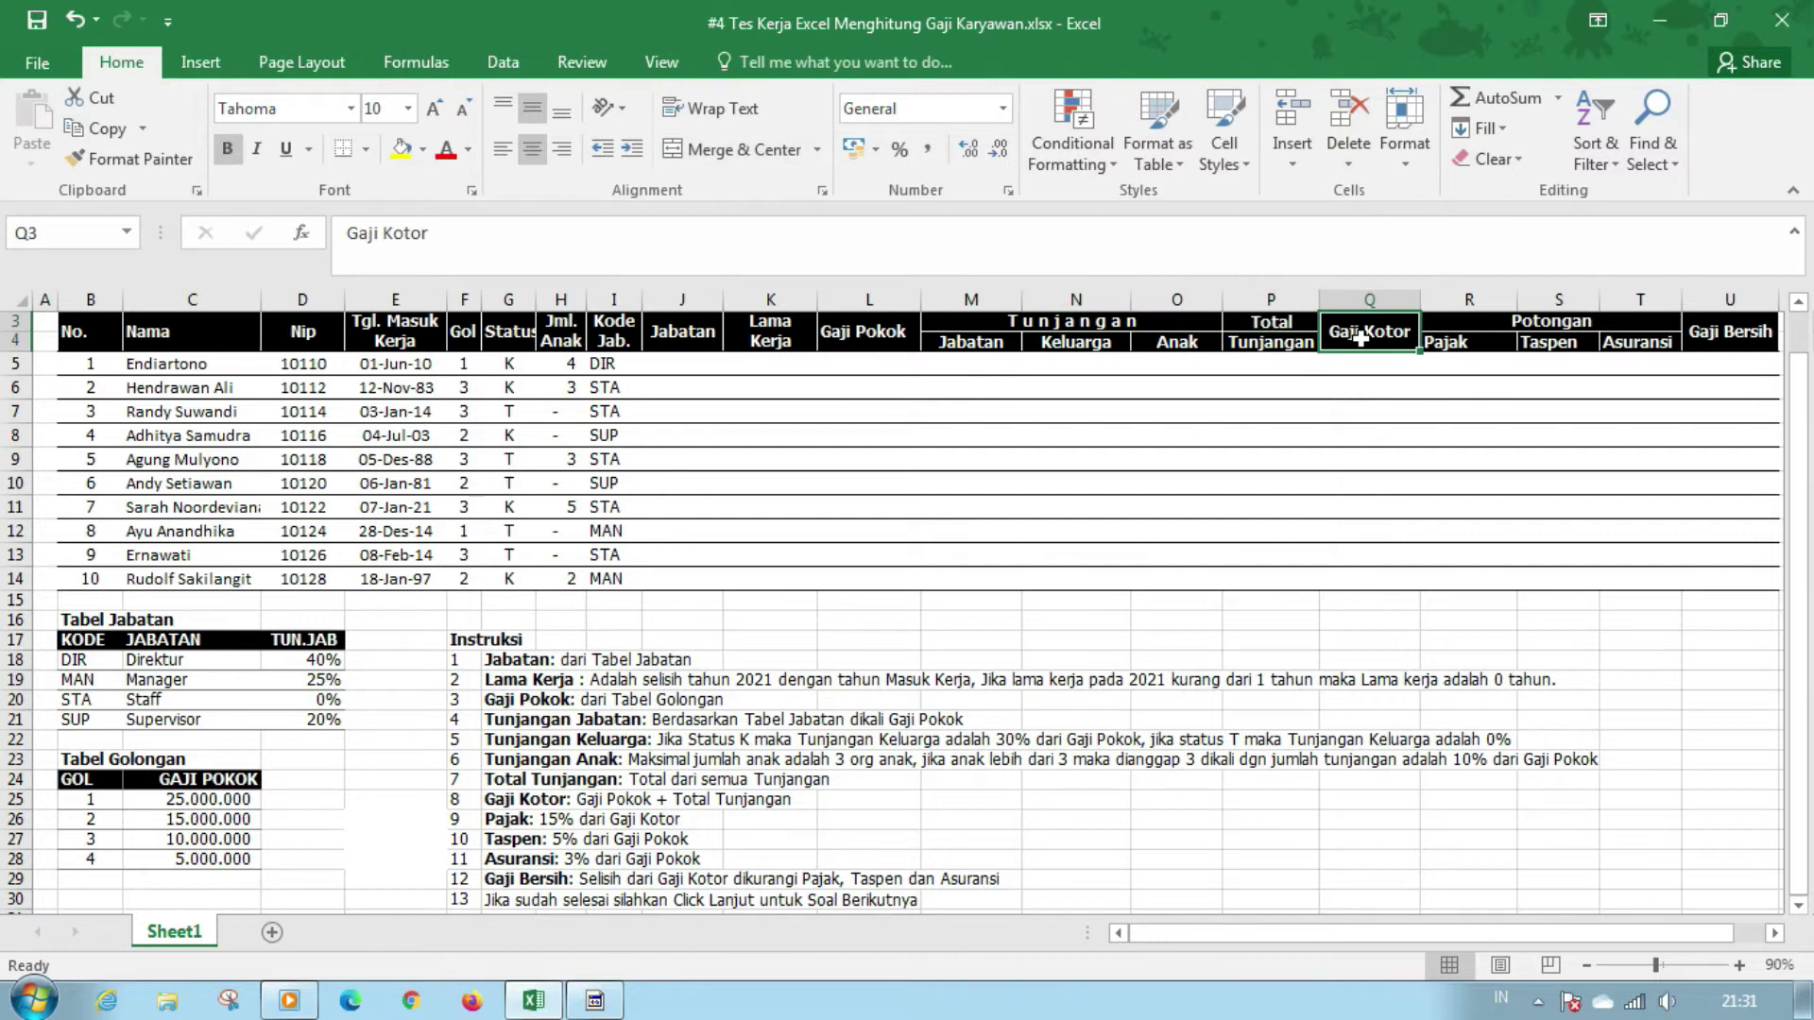
left_click(1501, 322)
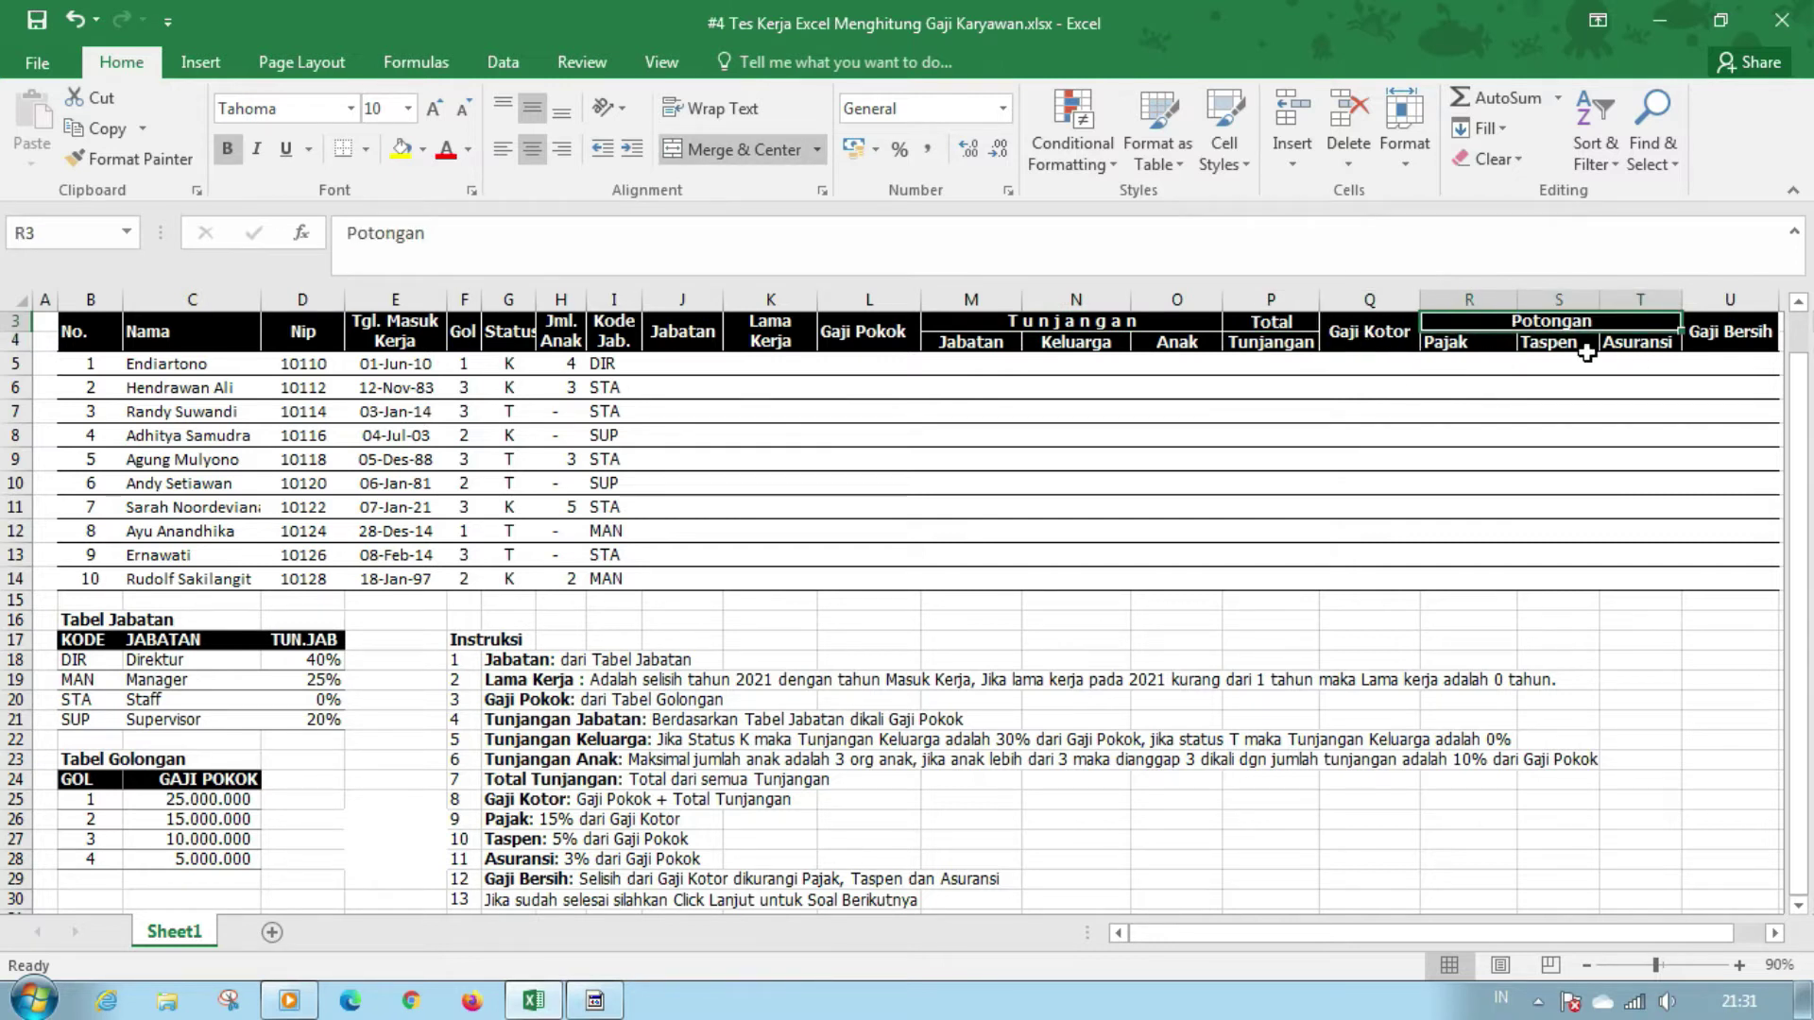
left_click(1574, 343)
left_click(1641, 344)
left_click(1724, 336)
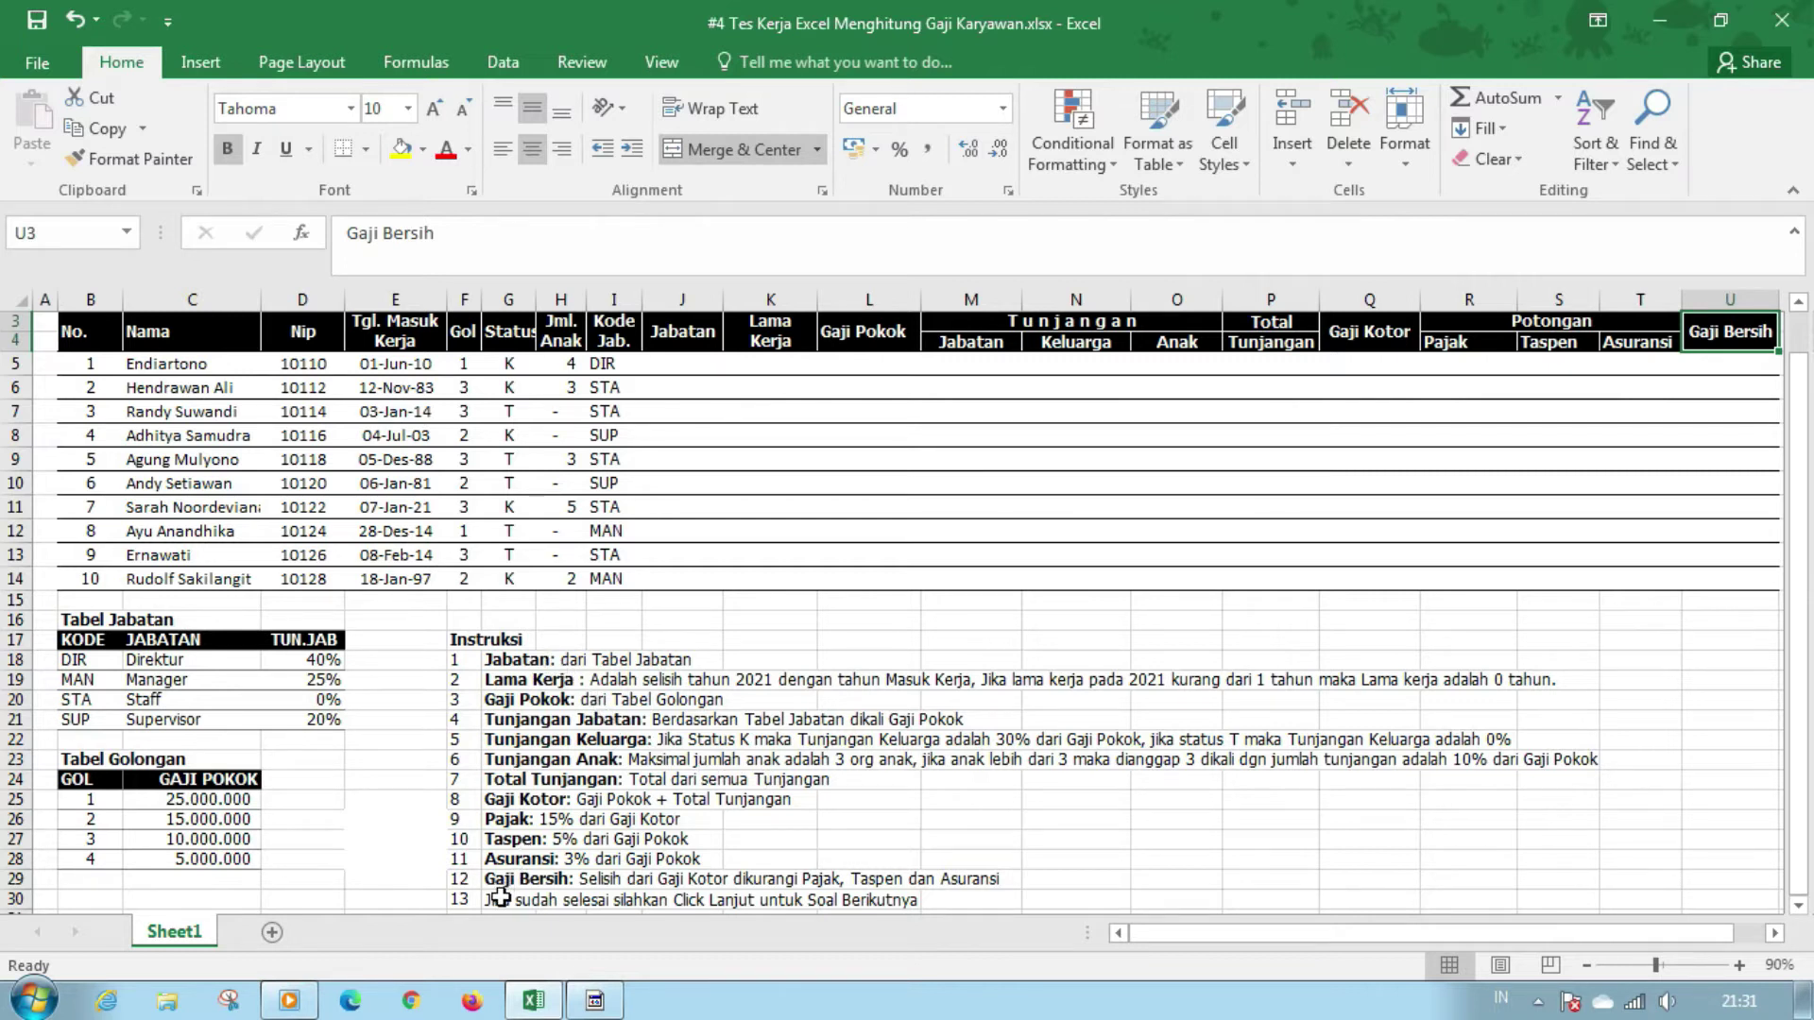
left_click_drag(509, 662, 507, 758)
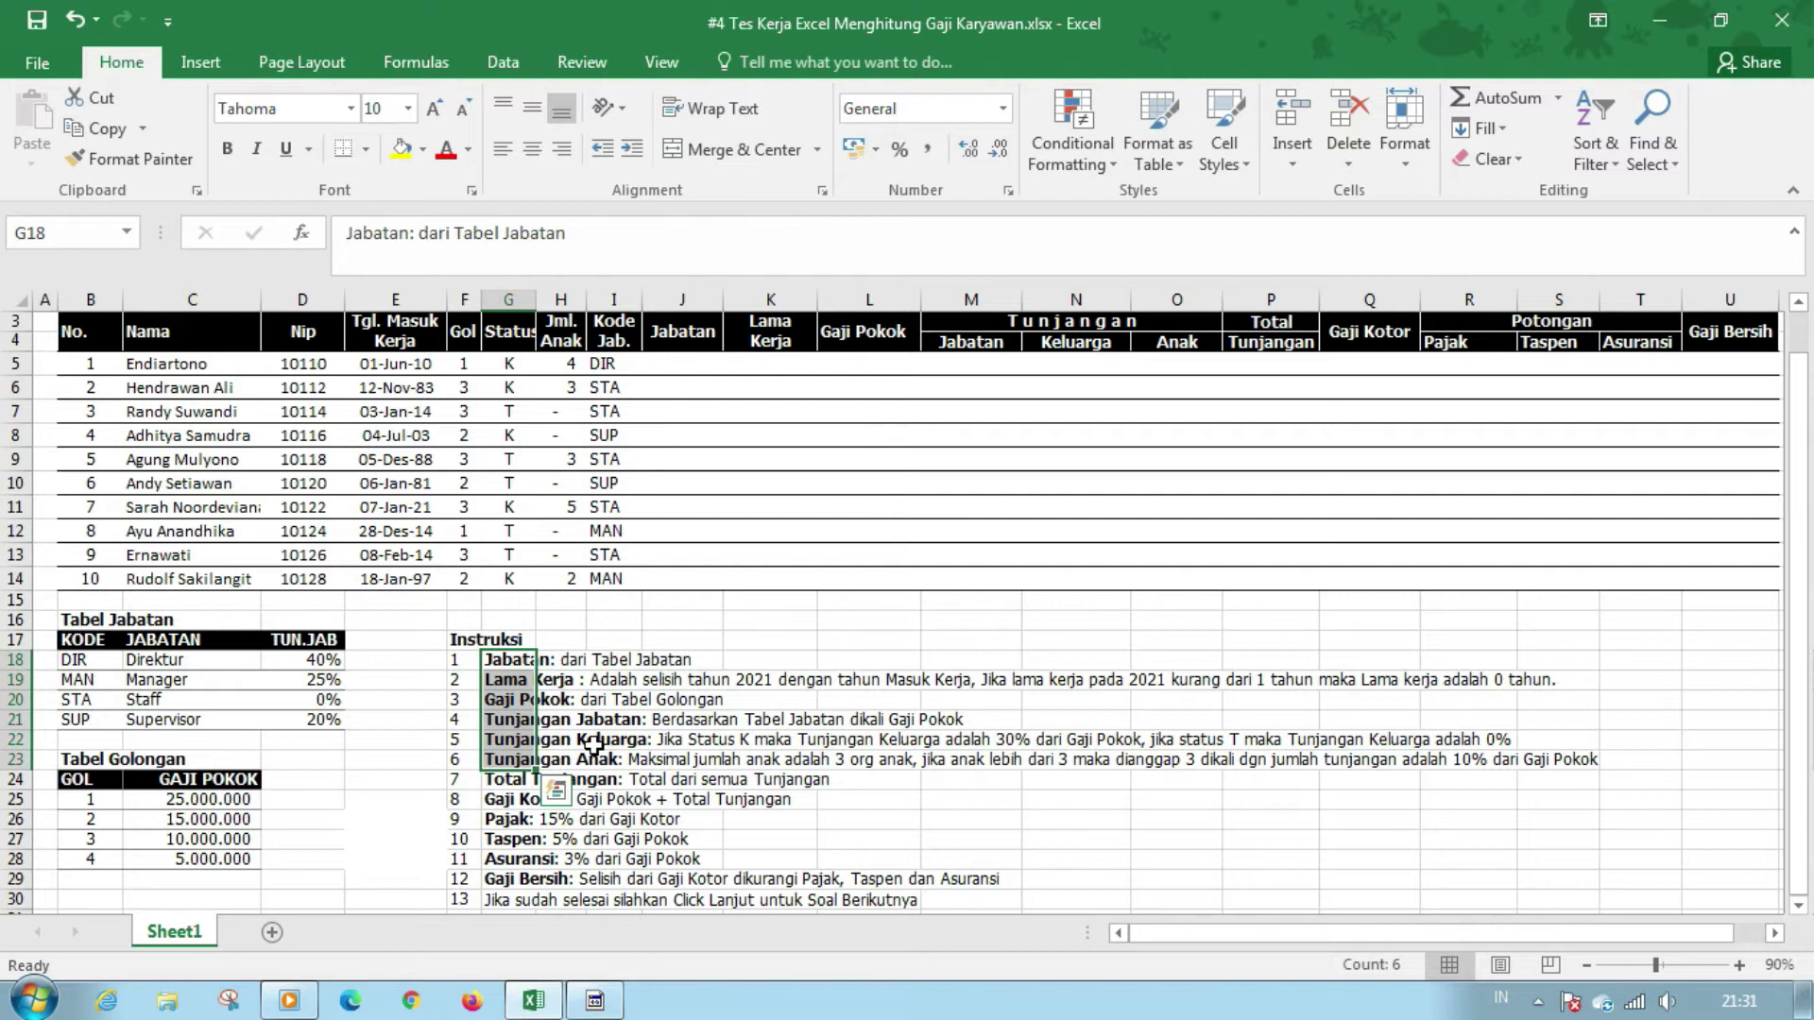
left_click(665, 362)
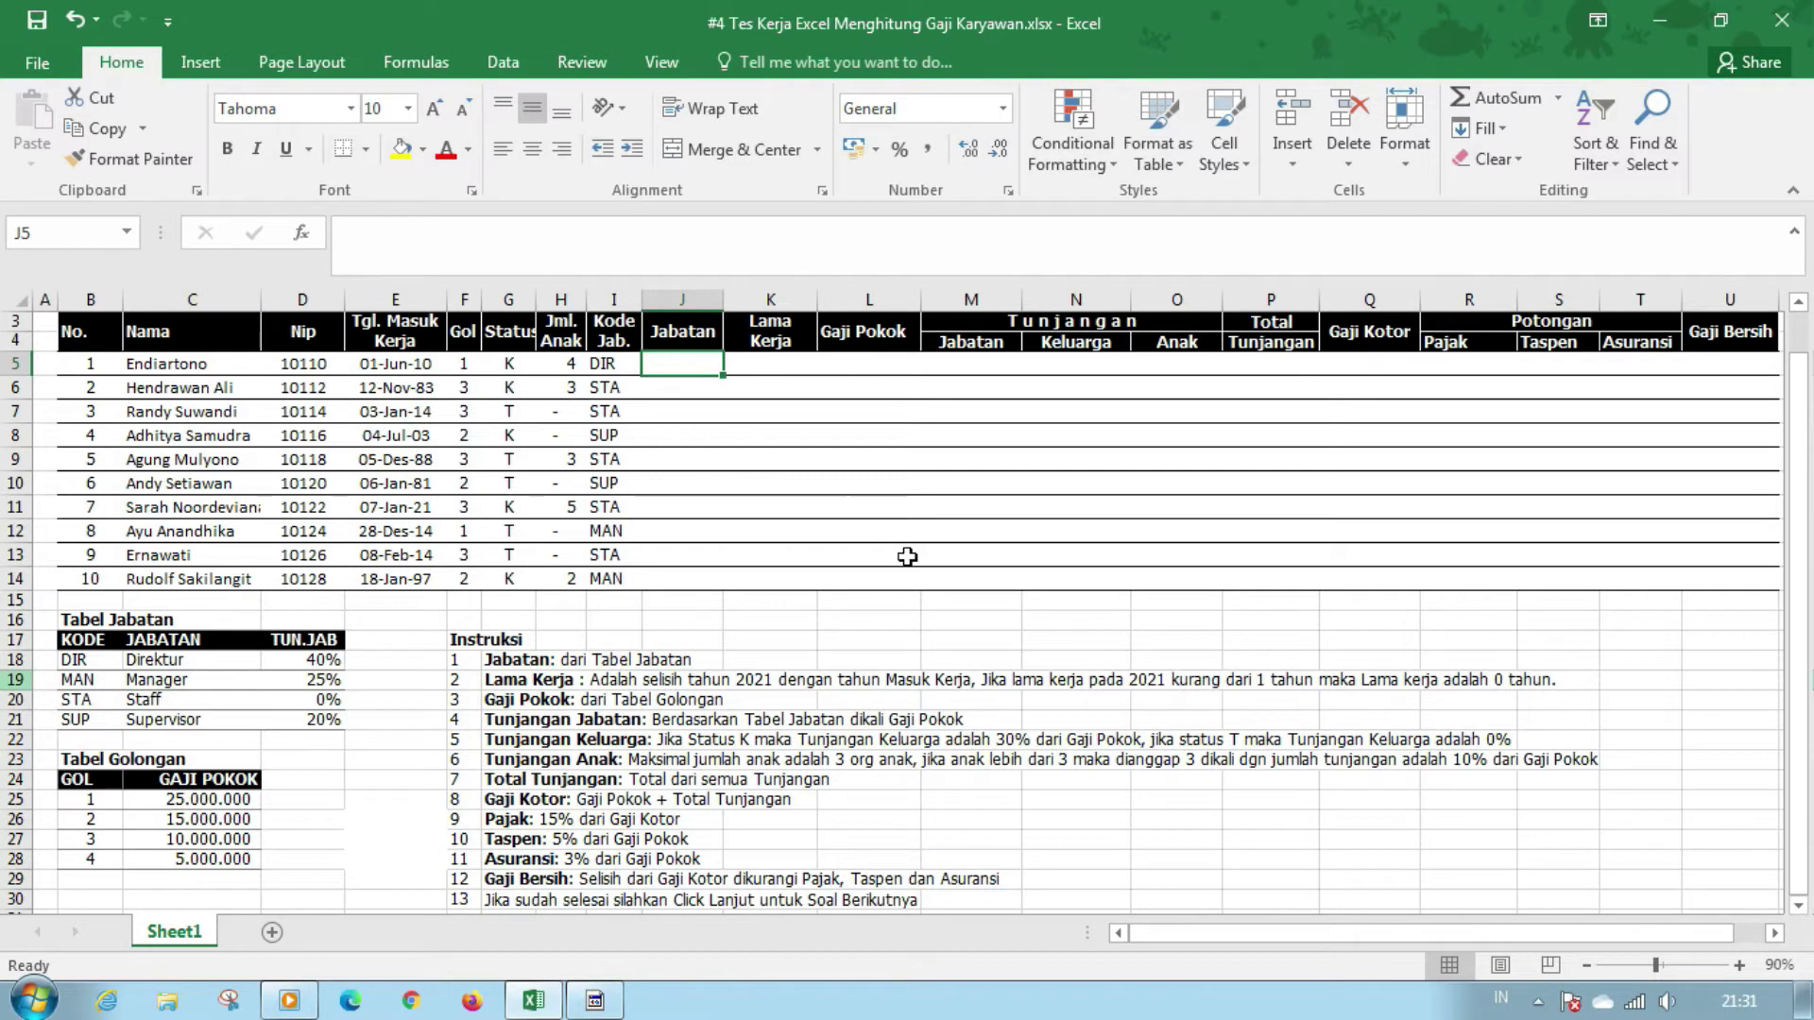
Look up each position with =VLOOKUP(I5;$B$18:$D$21;2;0) in J5 and fill it down to J14
left_click(767, 551)
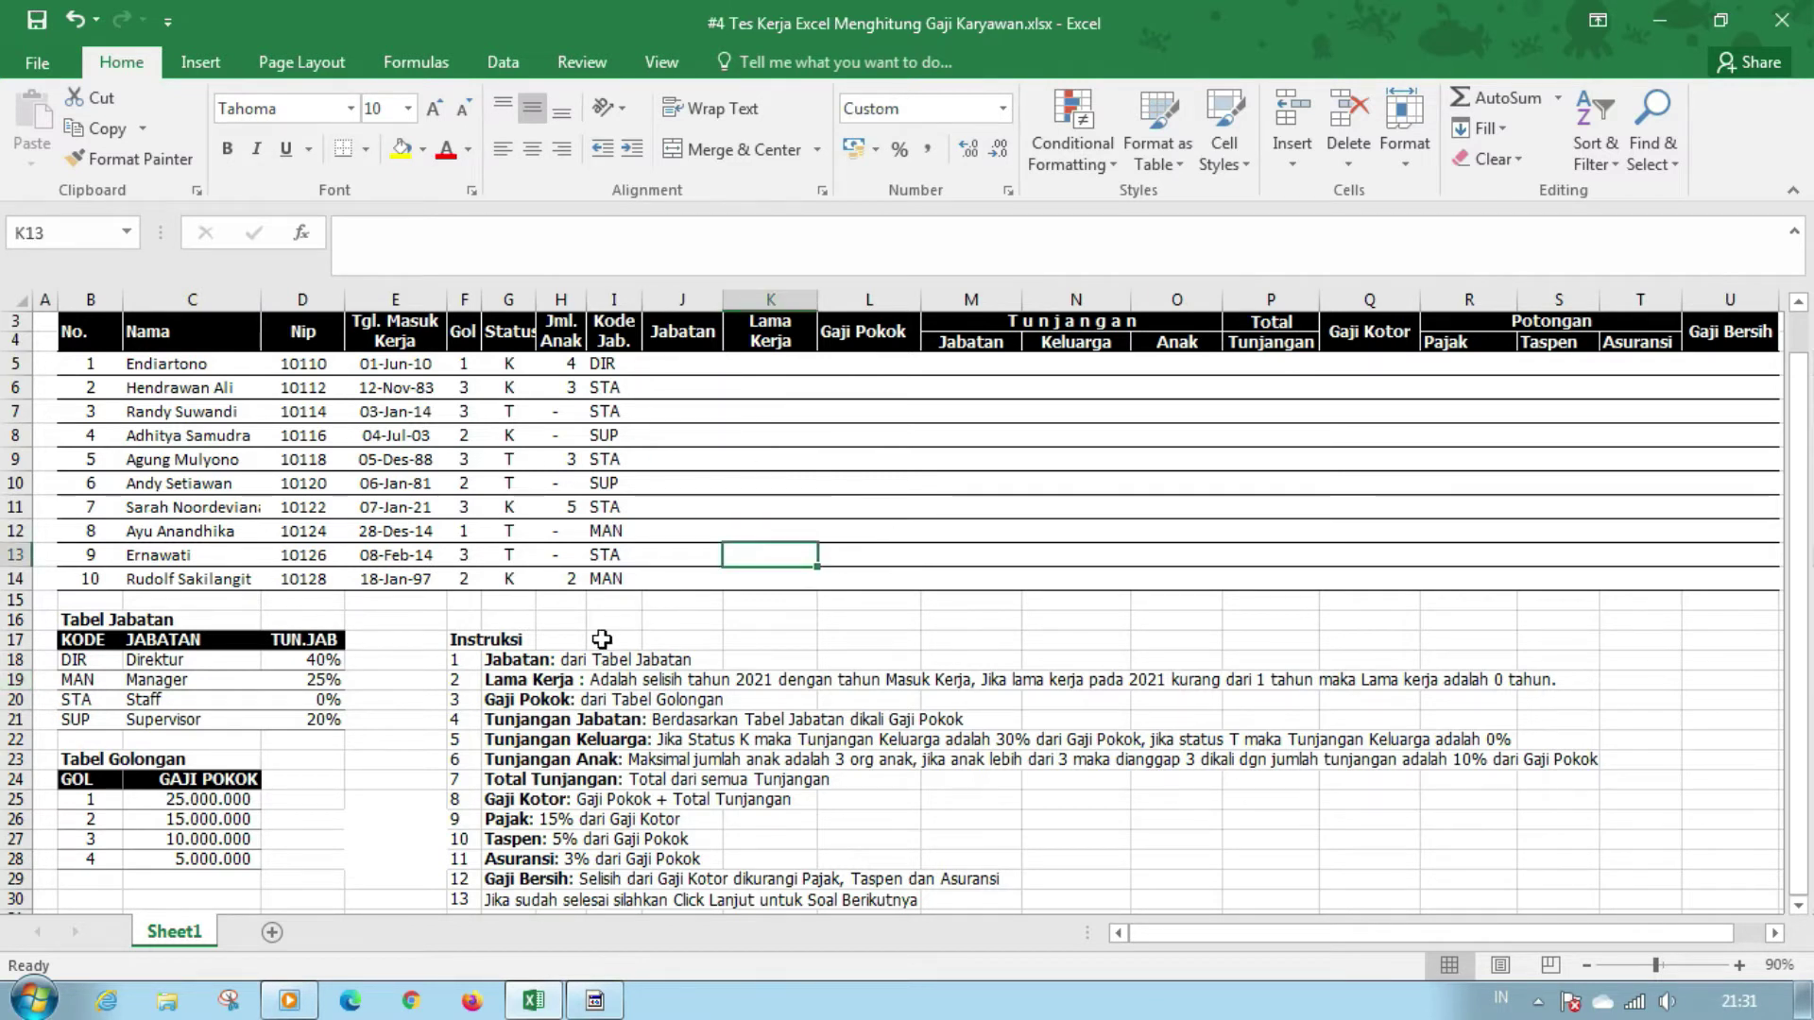
left_click(687, 360)
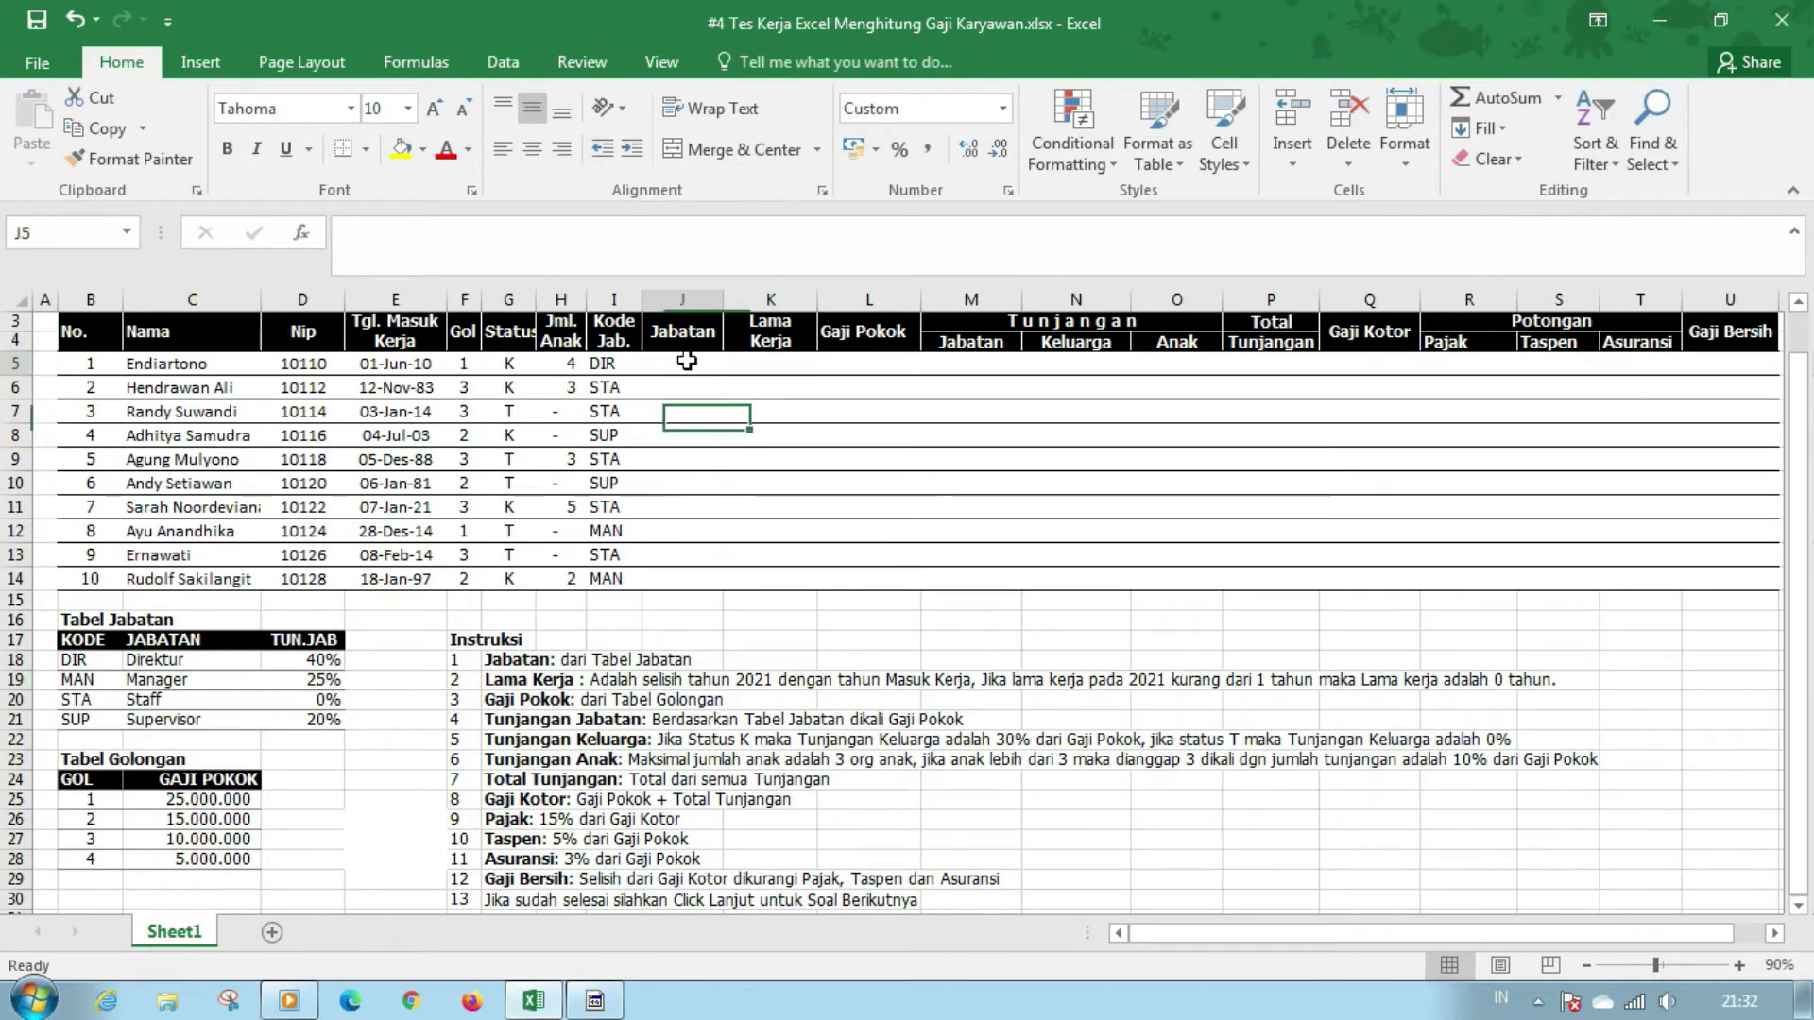
type("=vl")
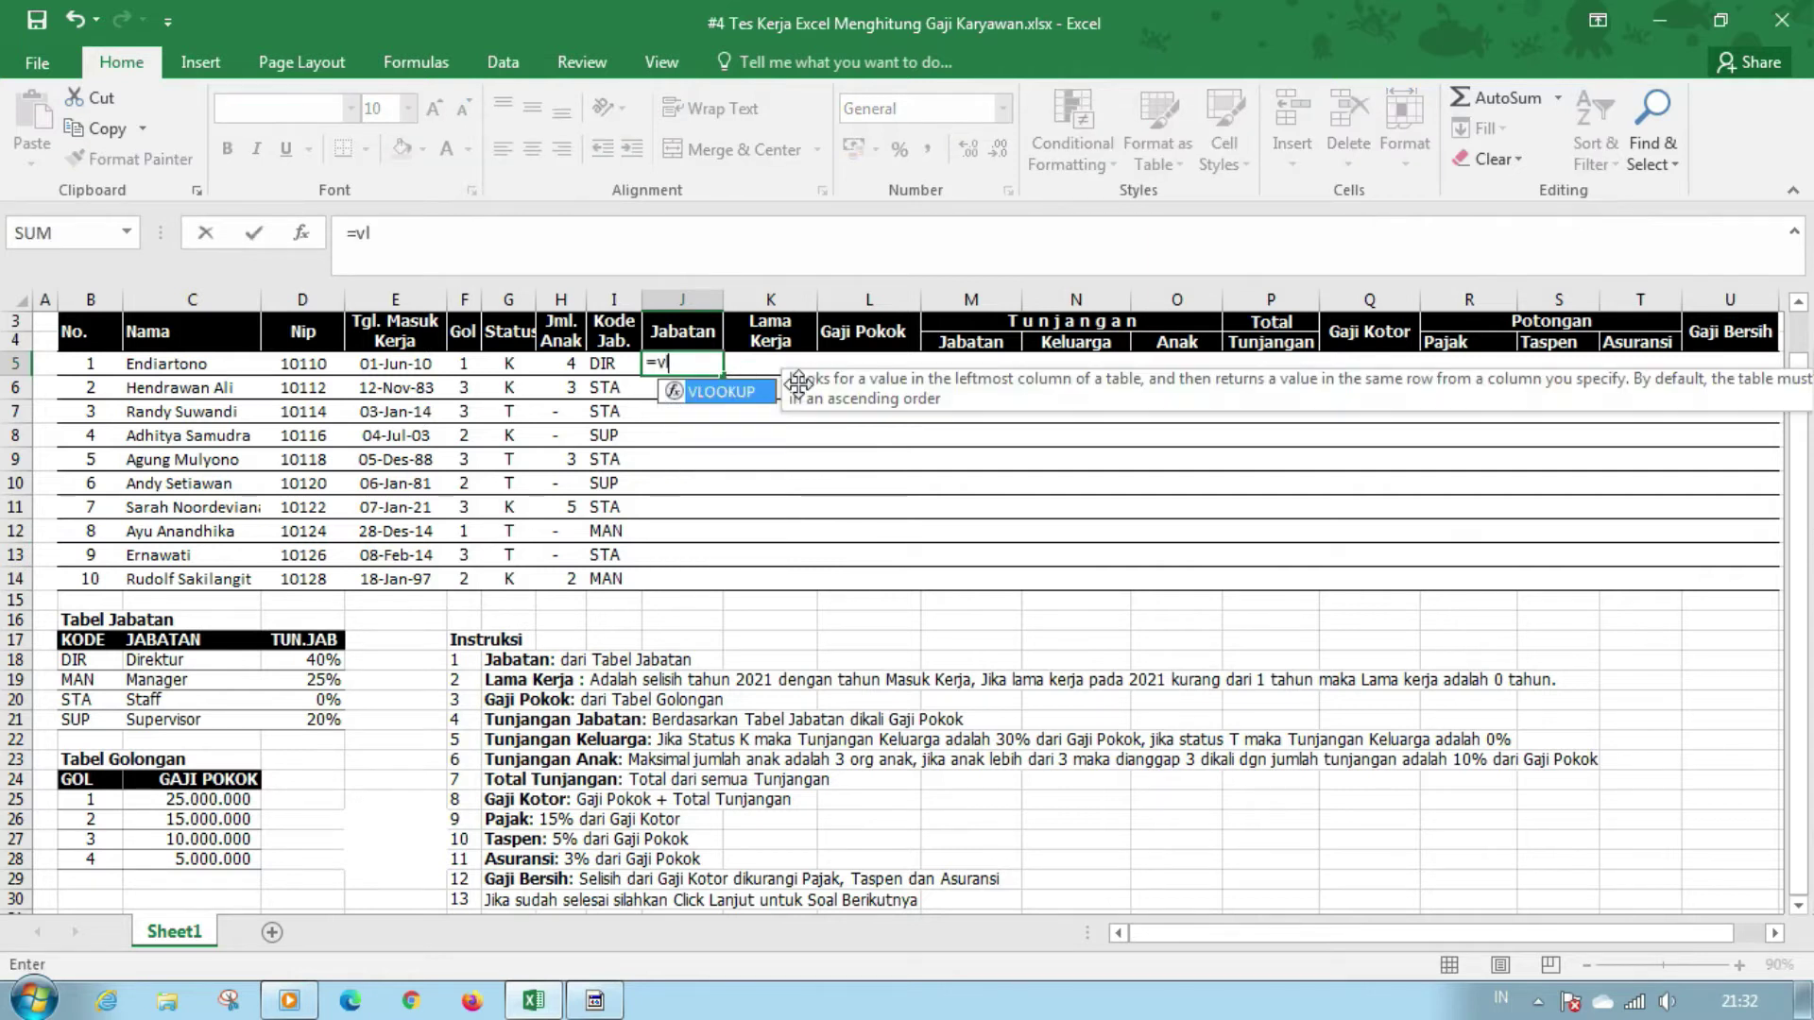
key("Tab")
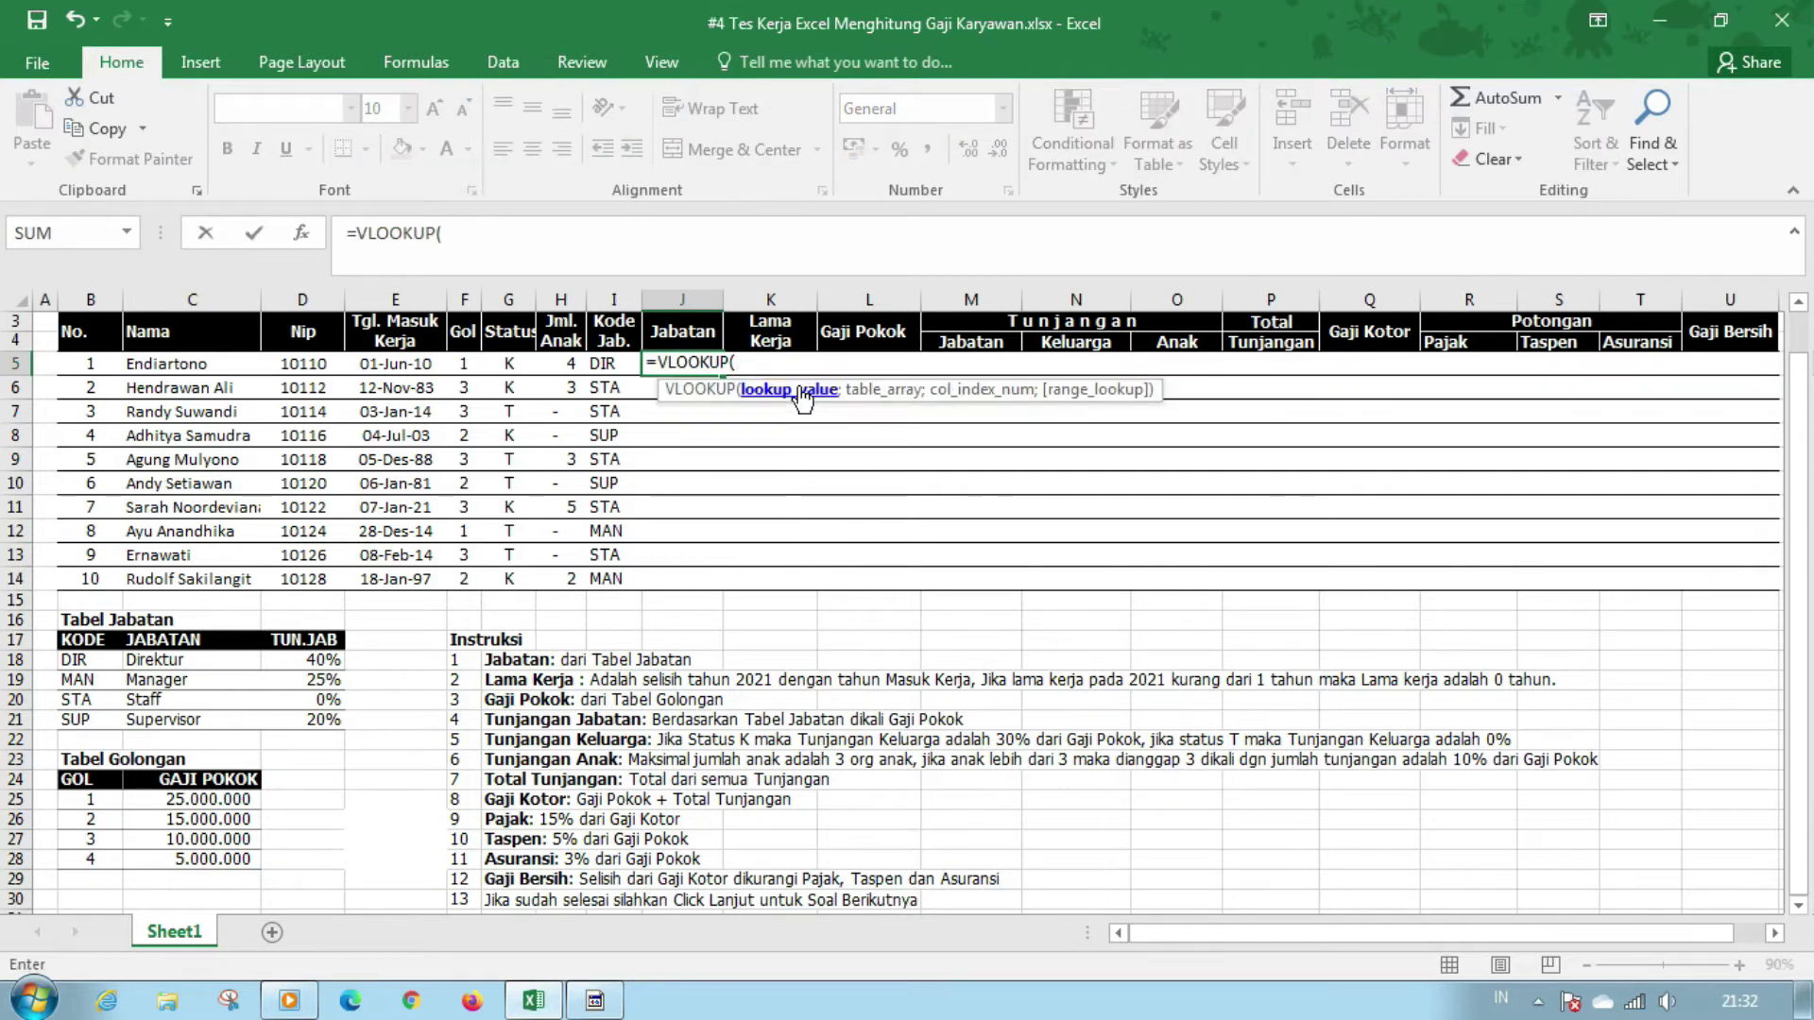
left_click(616, 364)
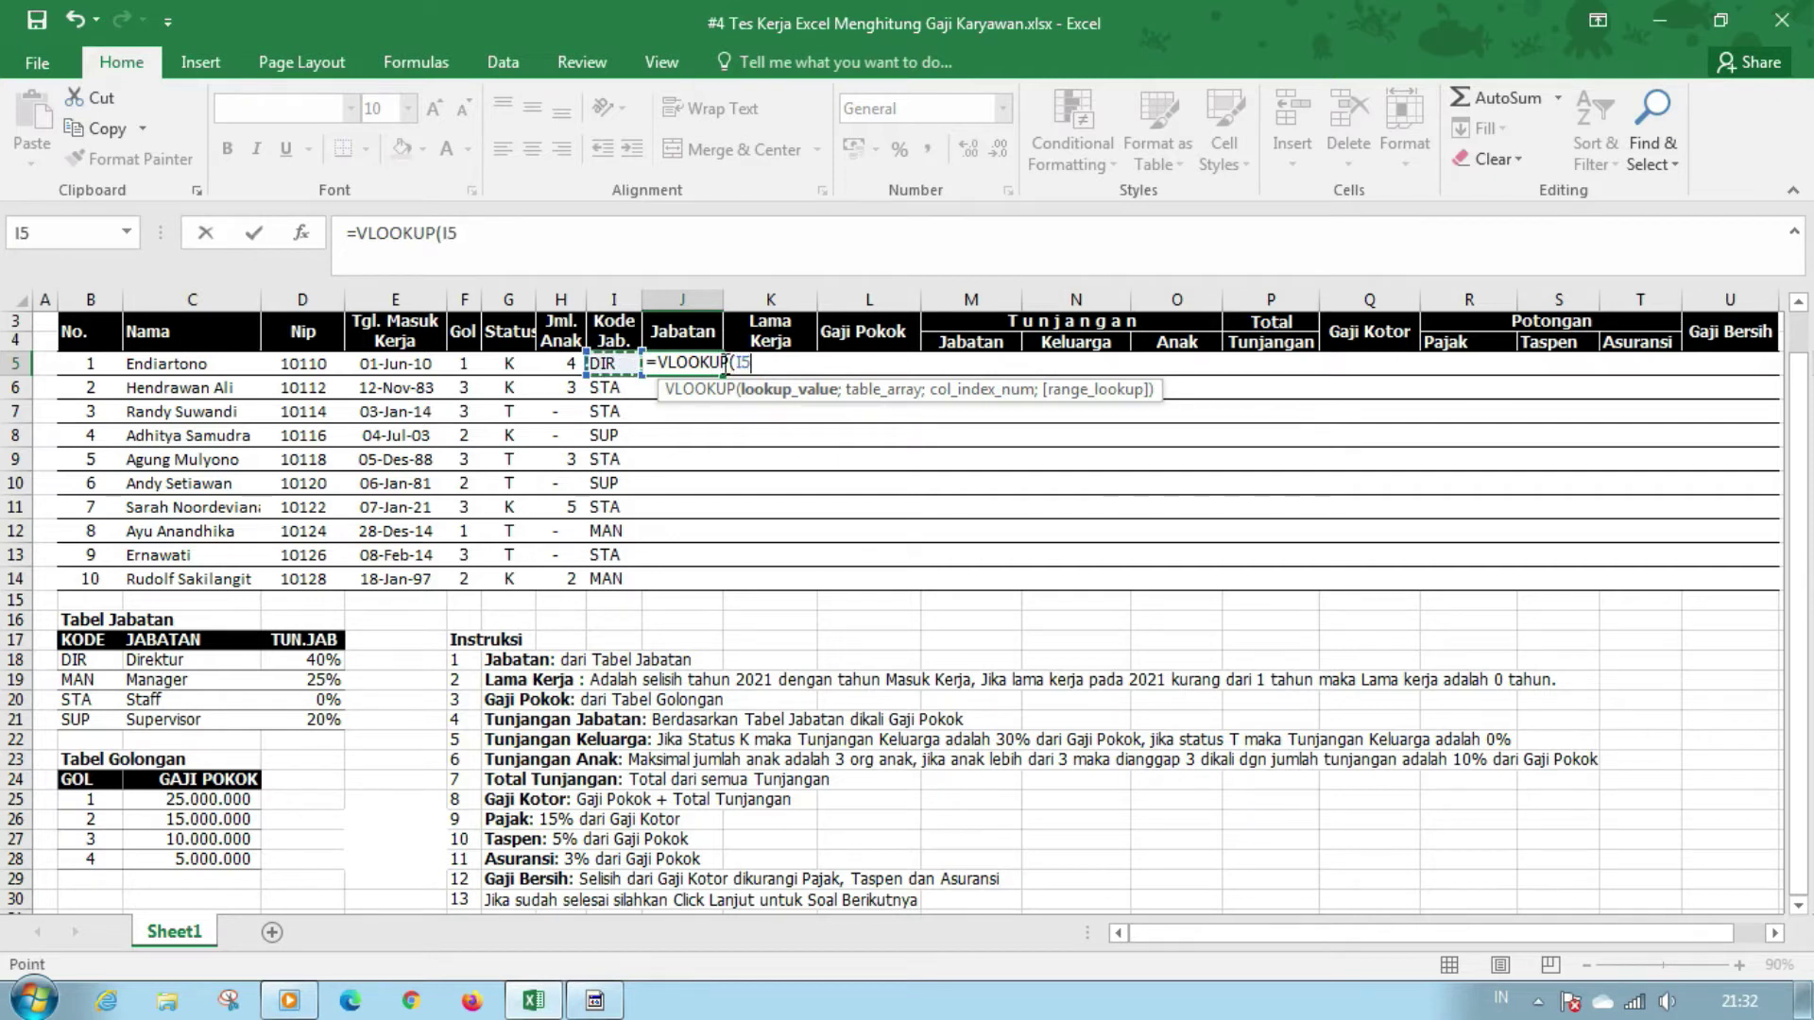
type(";")
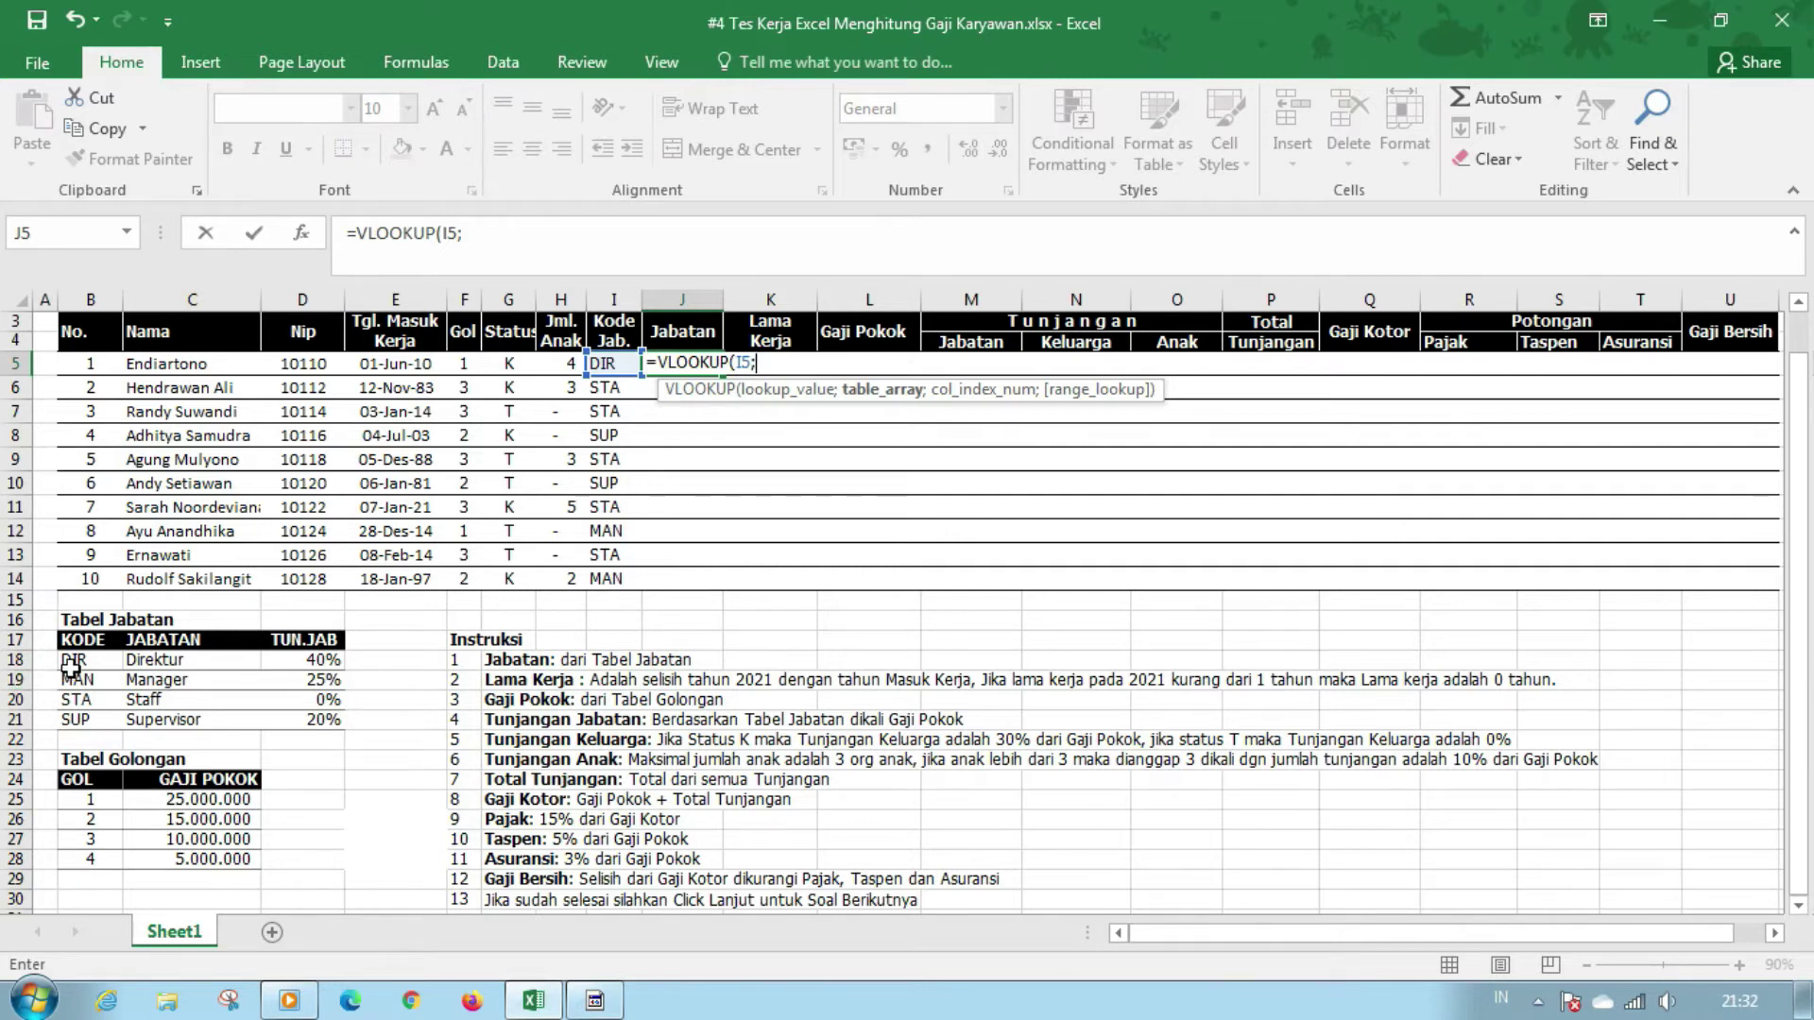
left_click_drag(72, 668, 322, 705)
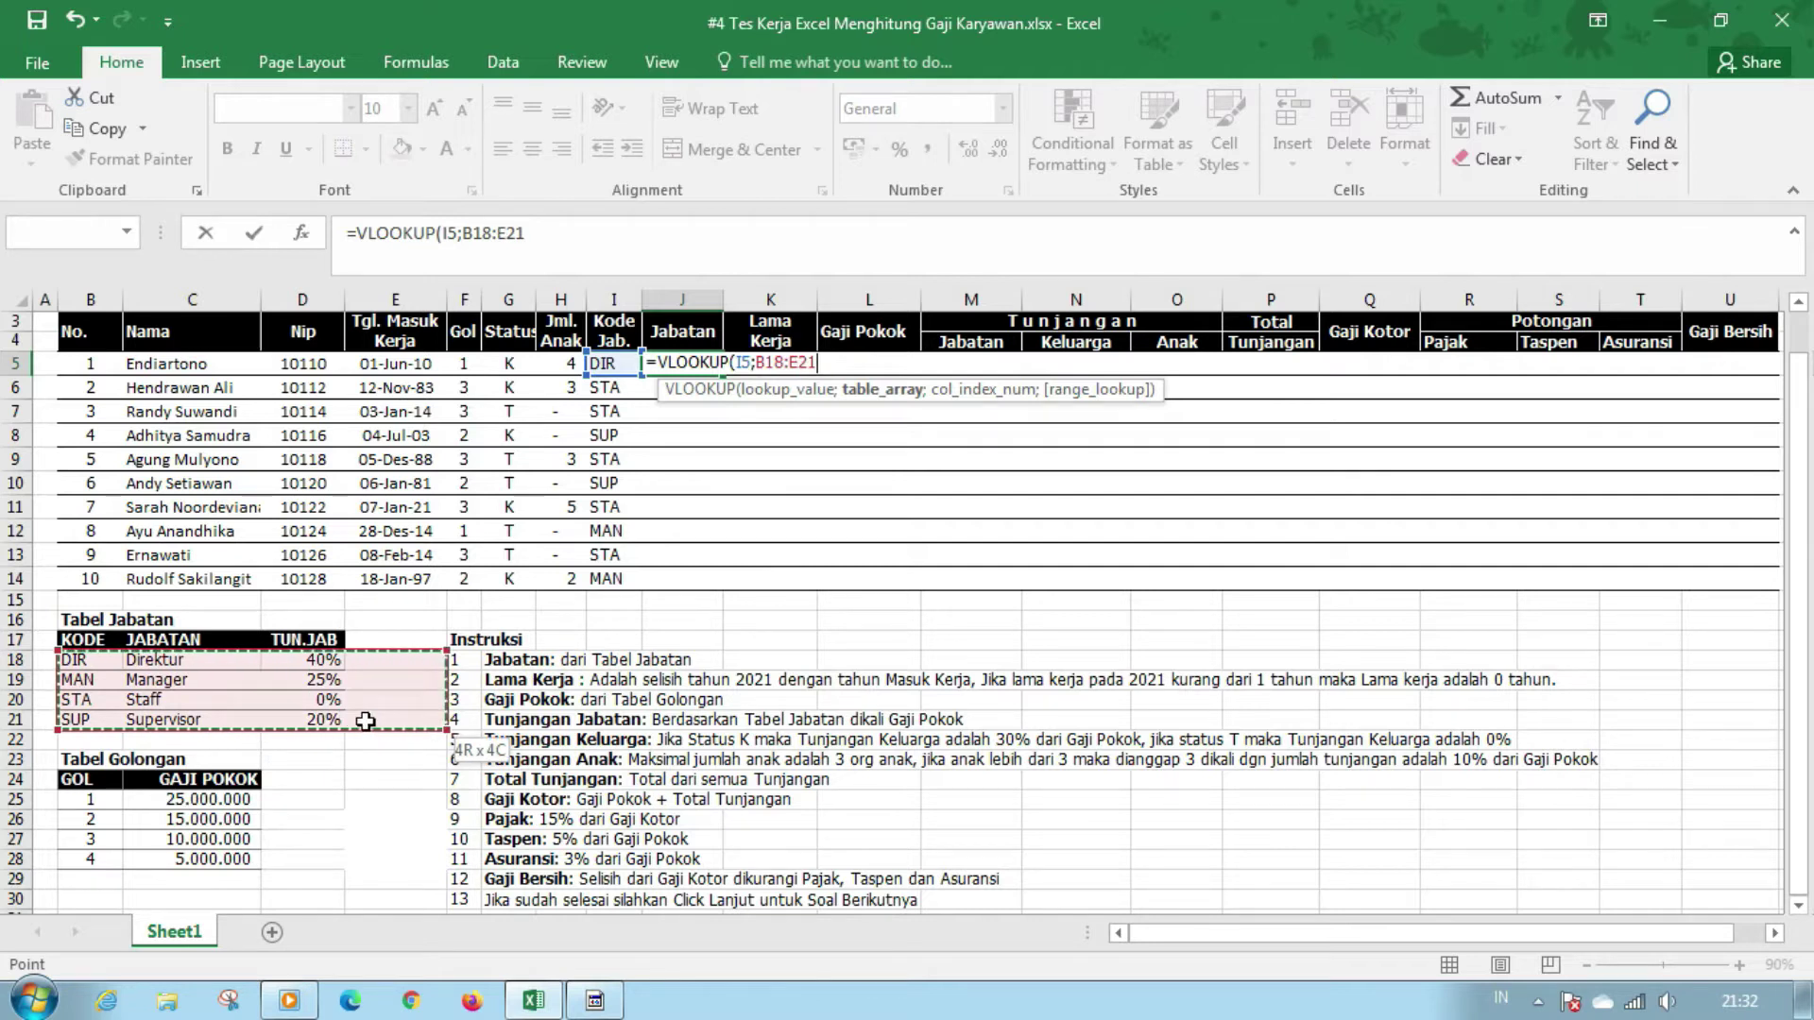
key("F4")
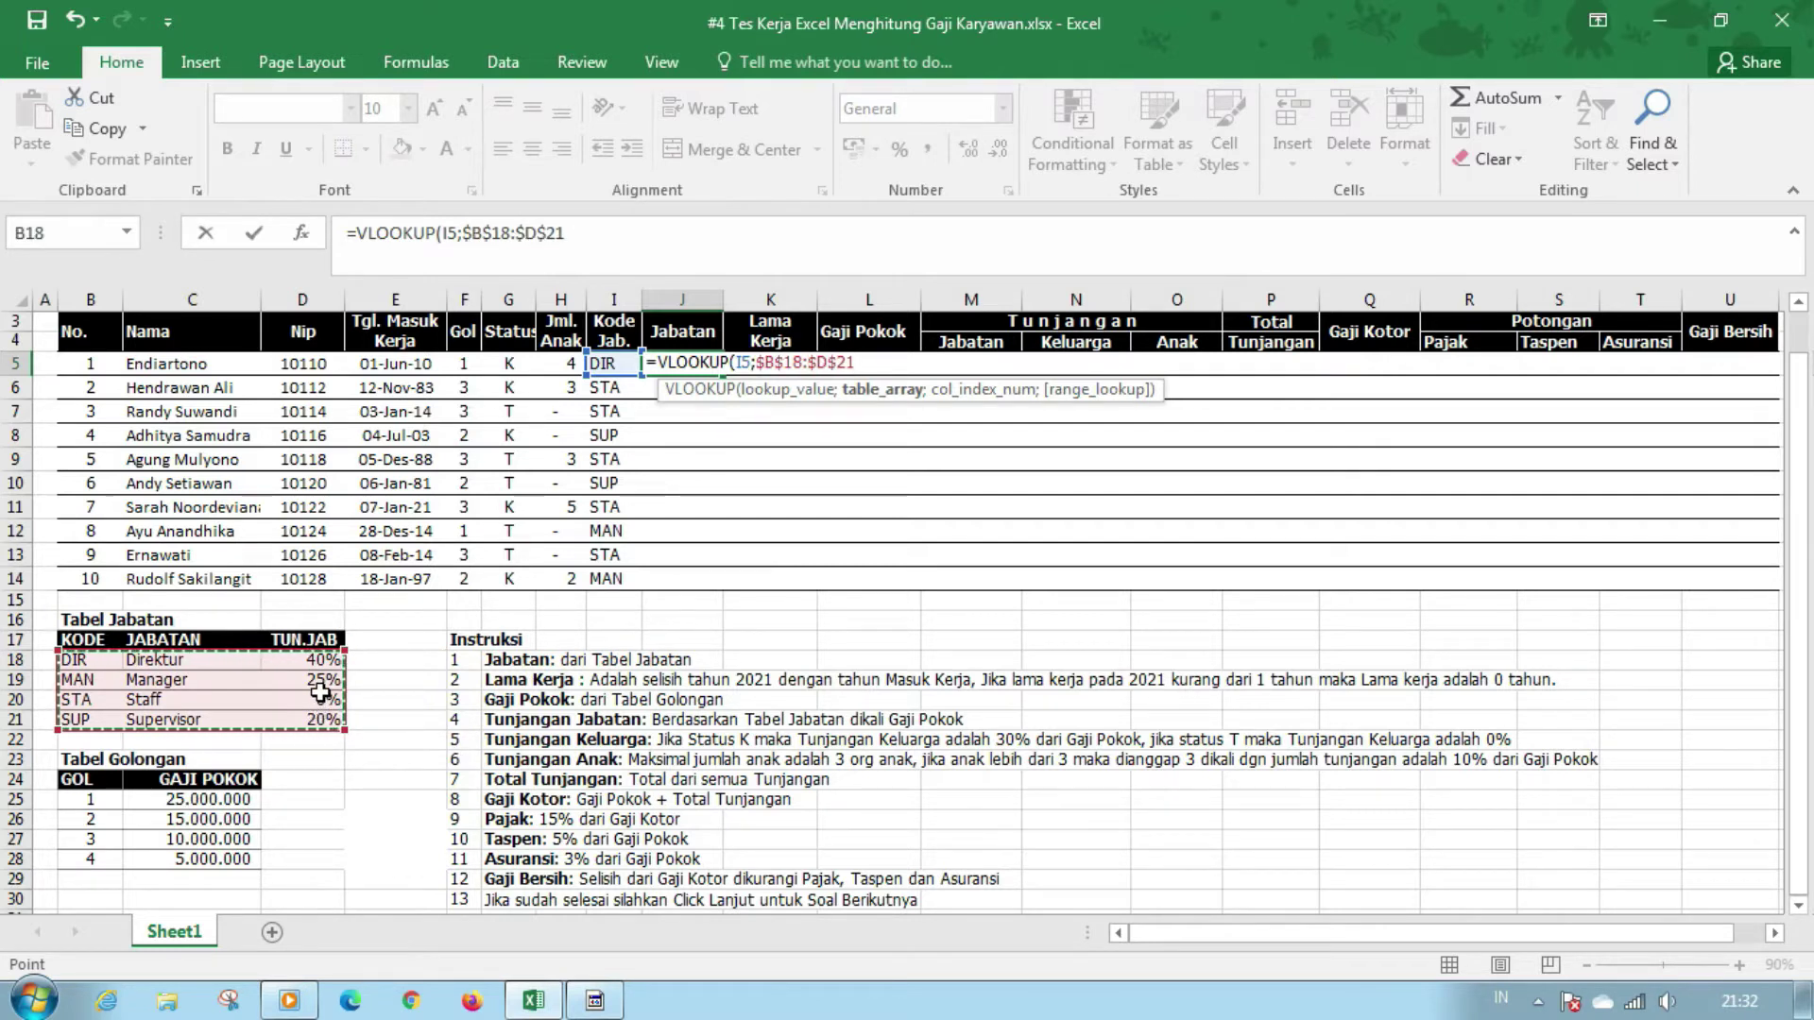
type(";")
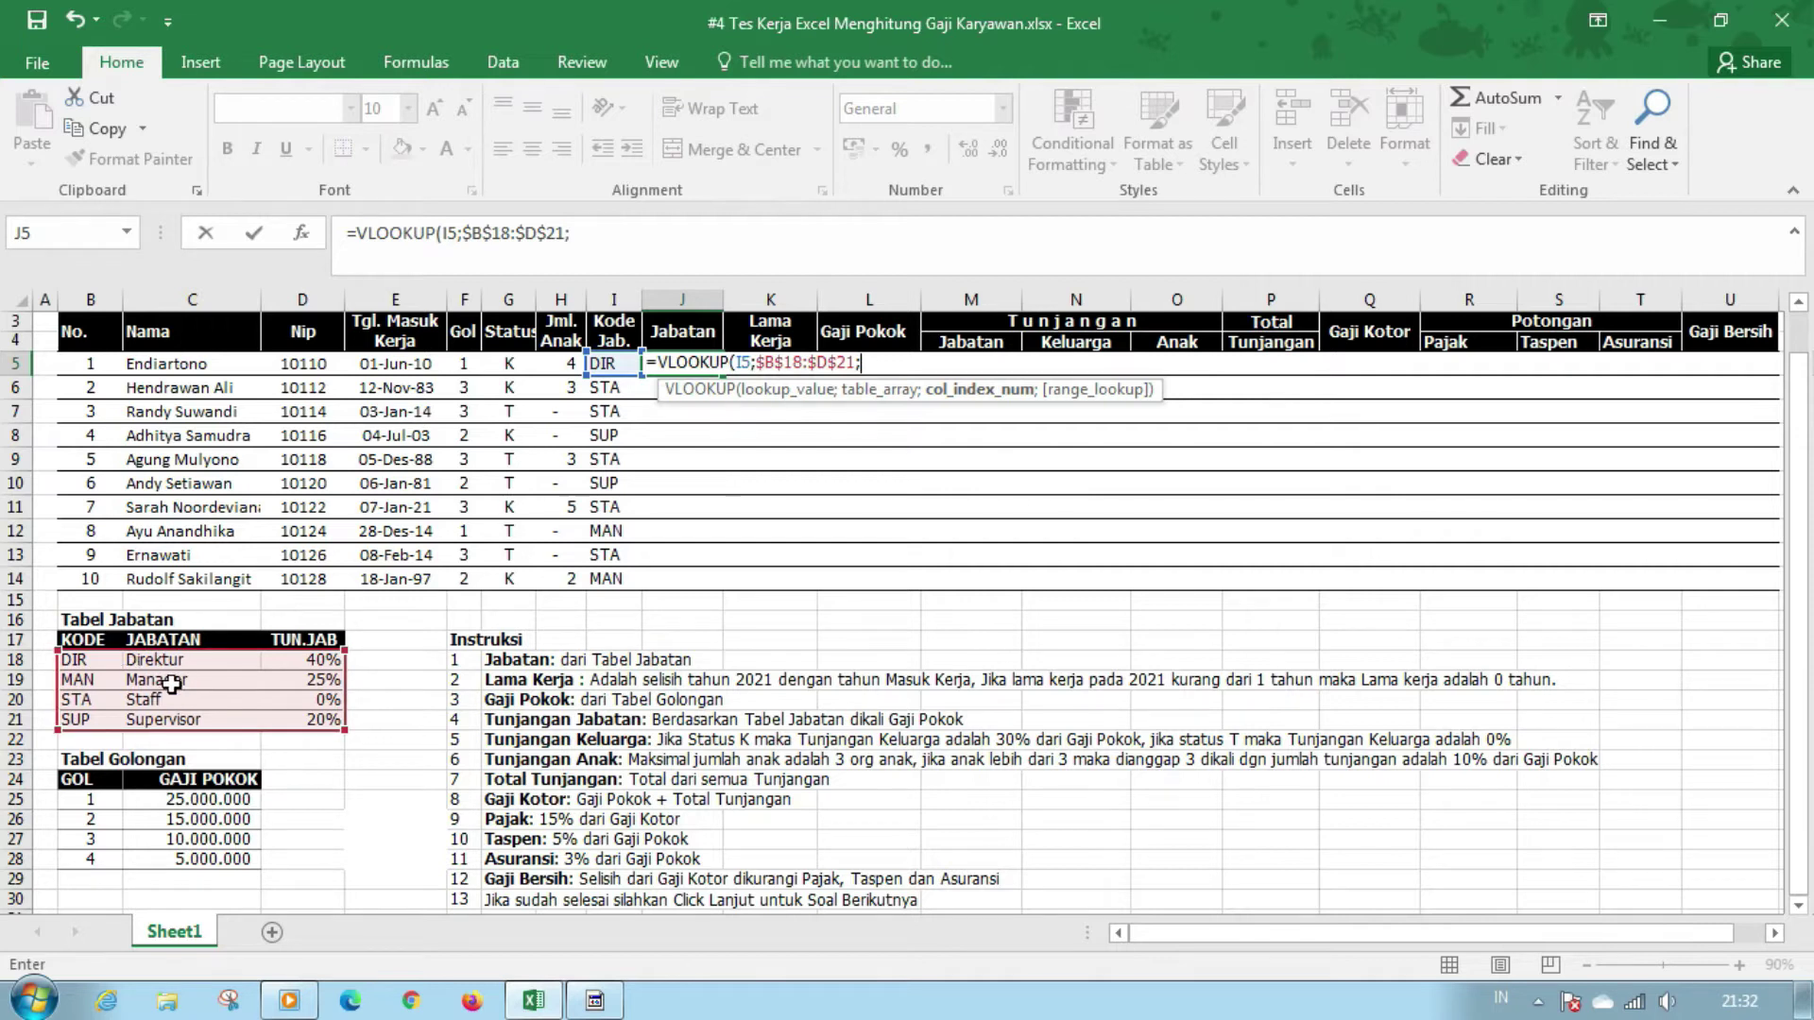
type("2;0")
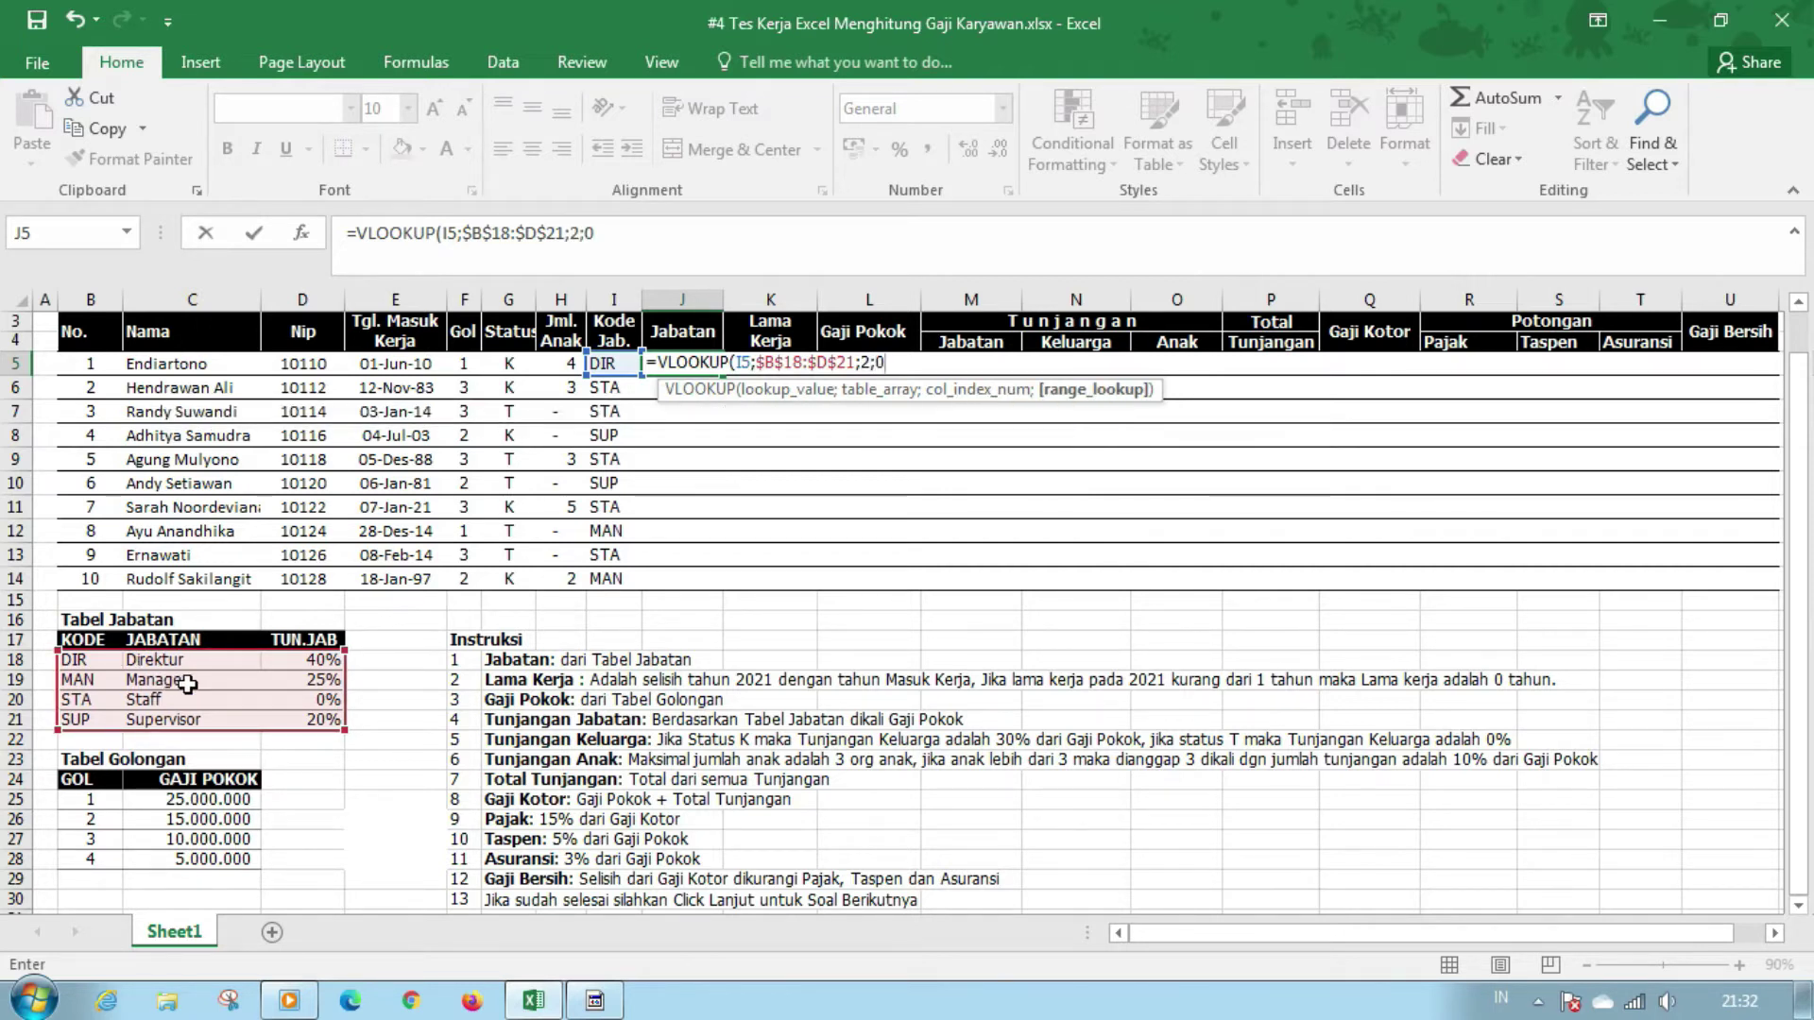
type(")")
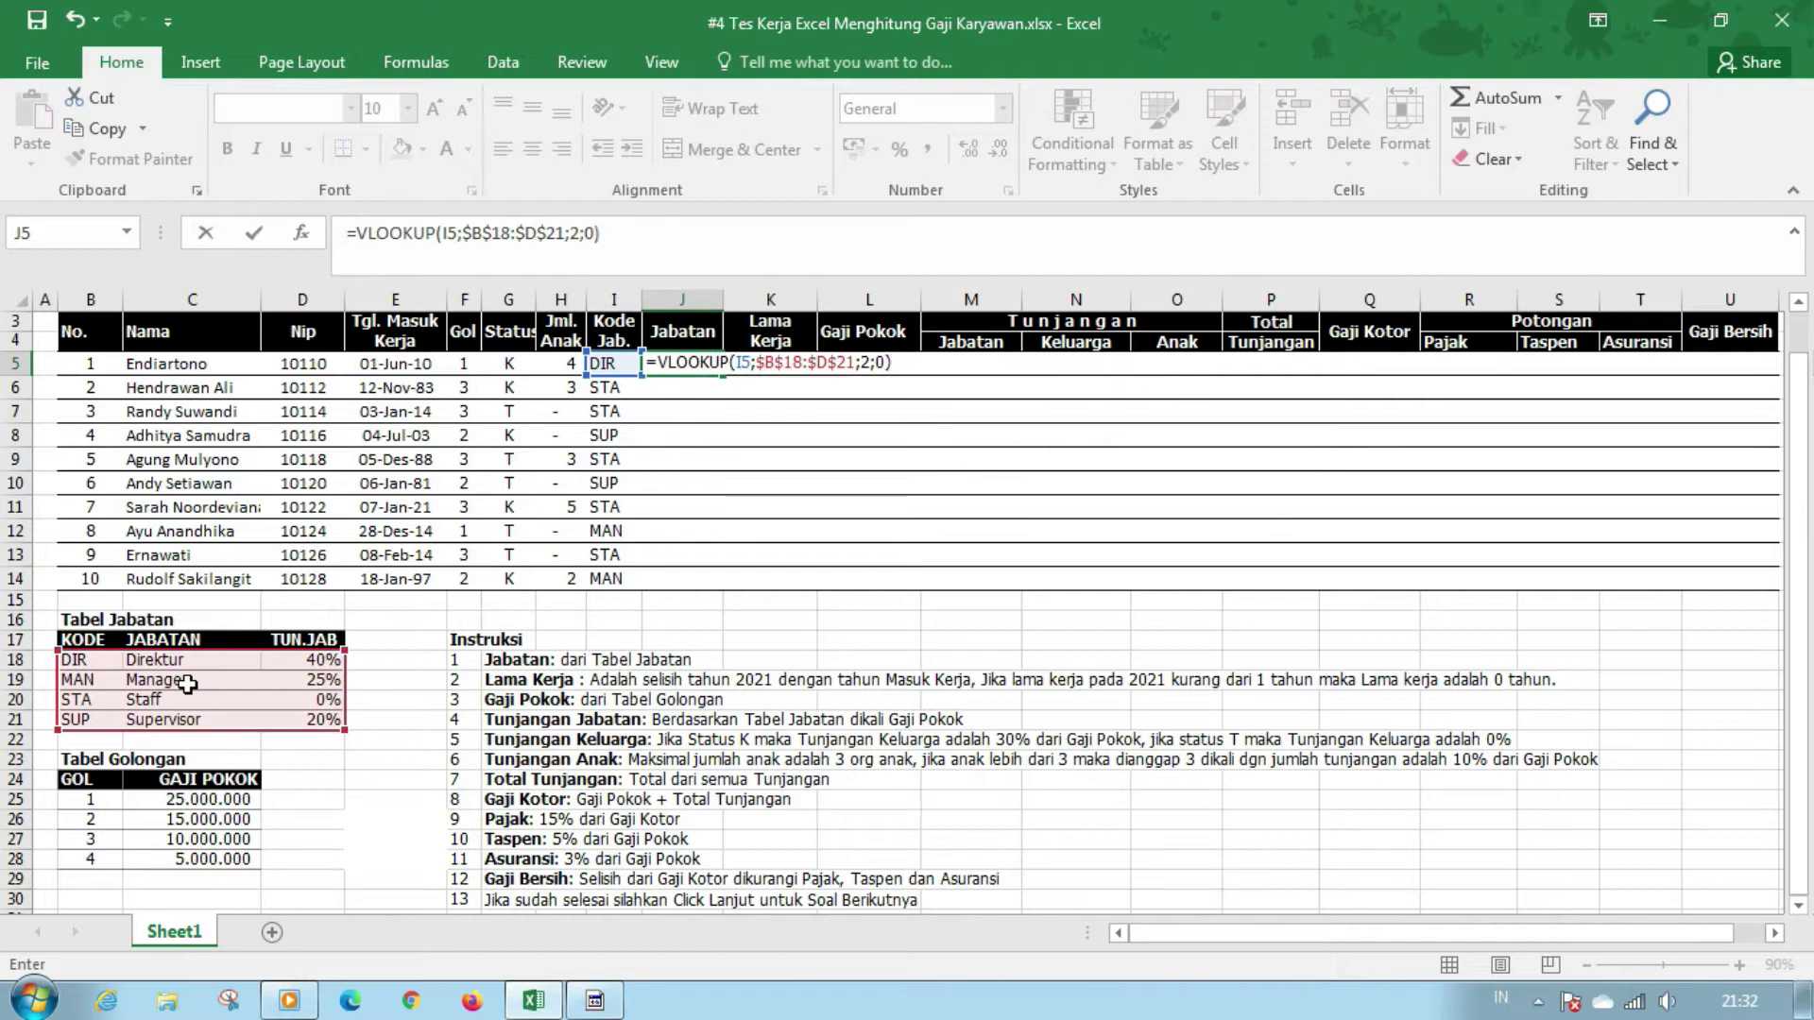
key("Return")
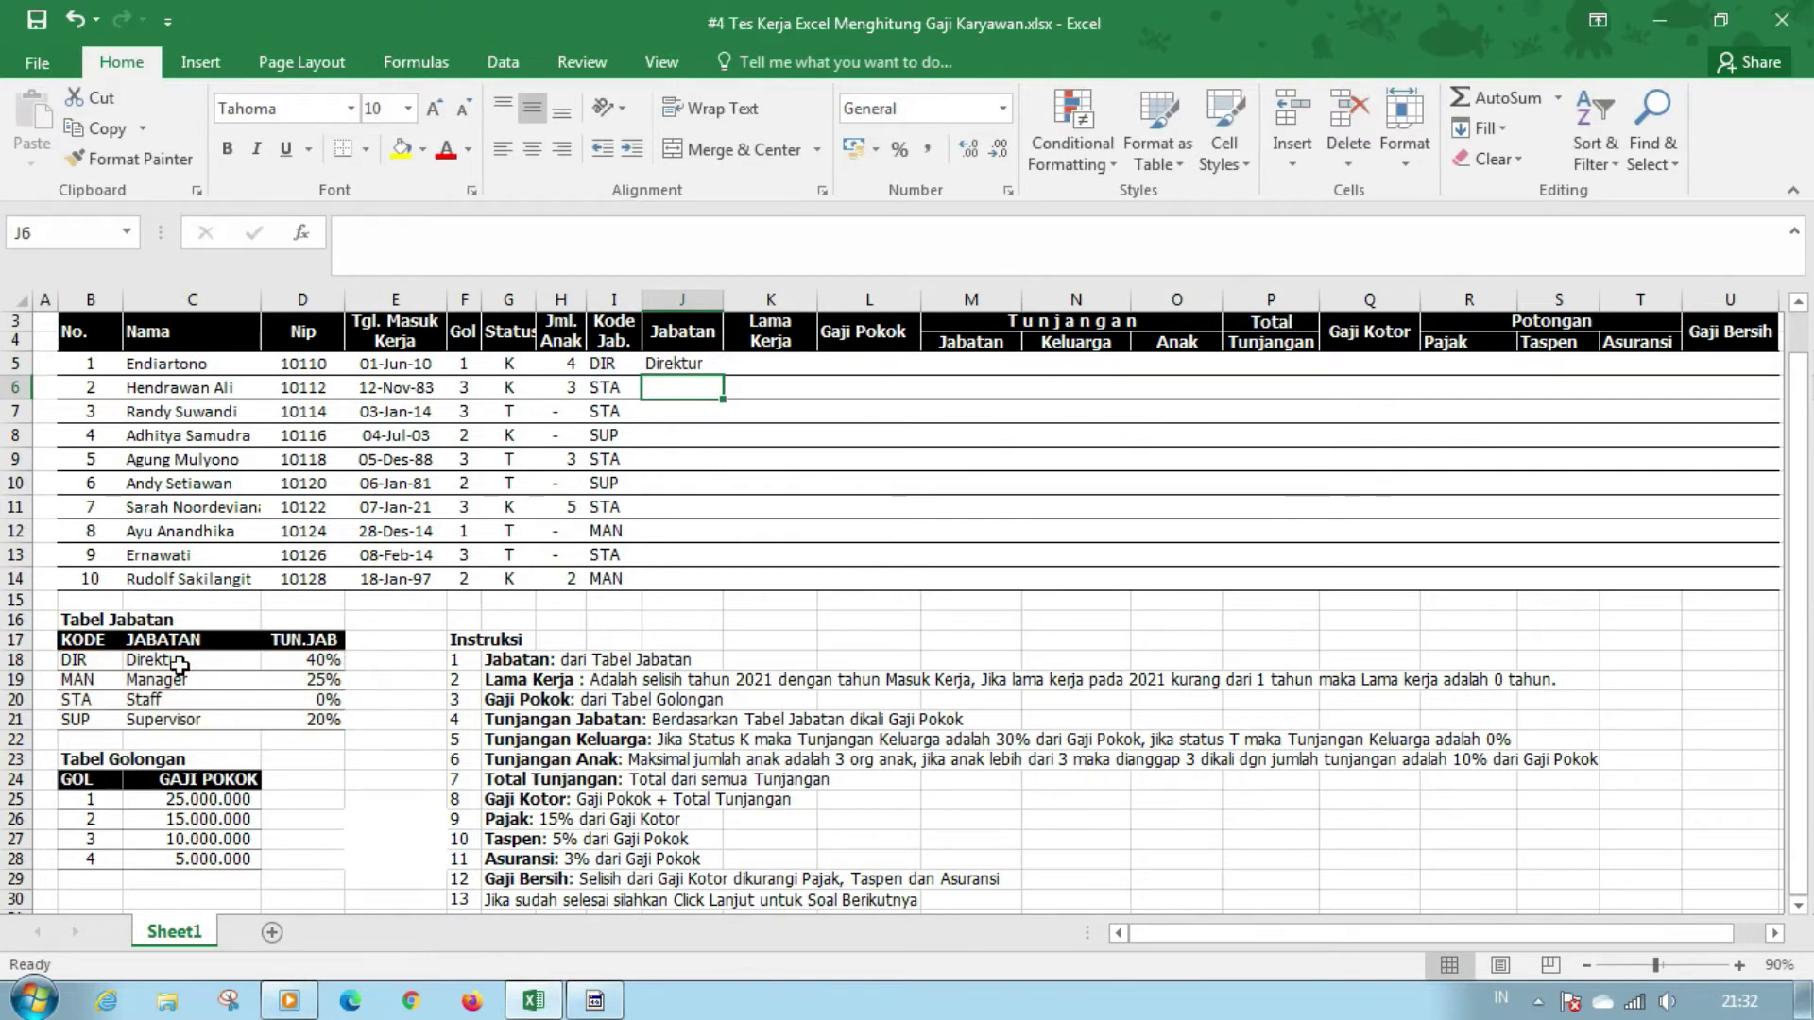
left_click(697, 365)
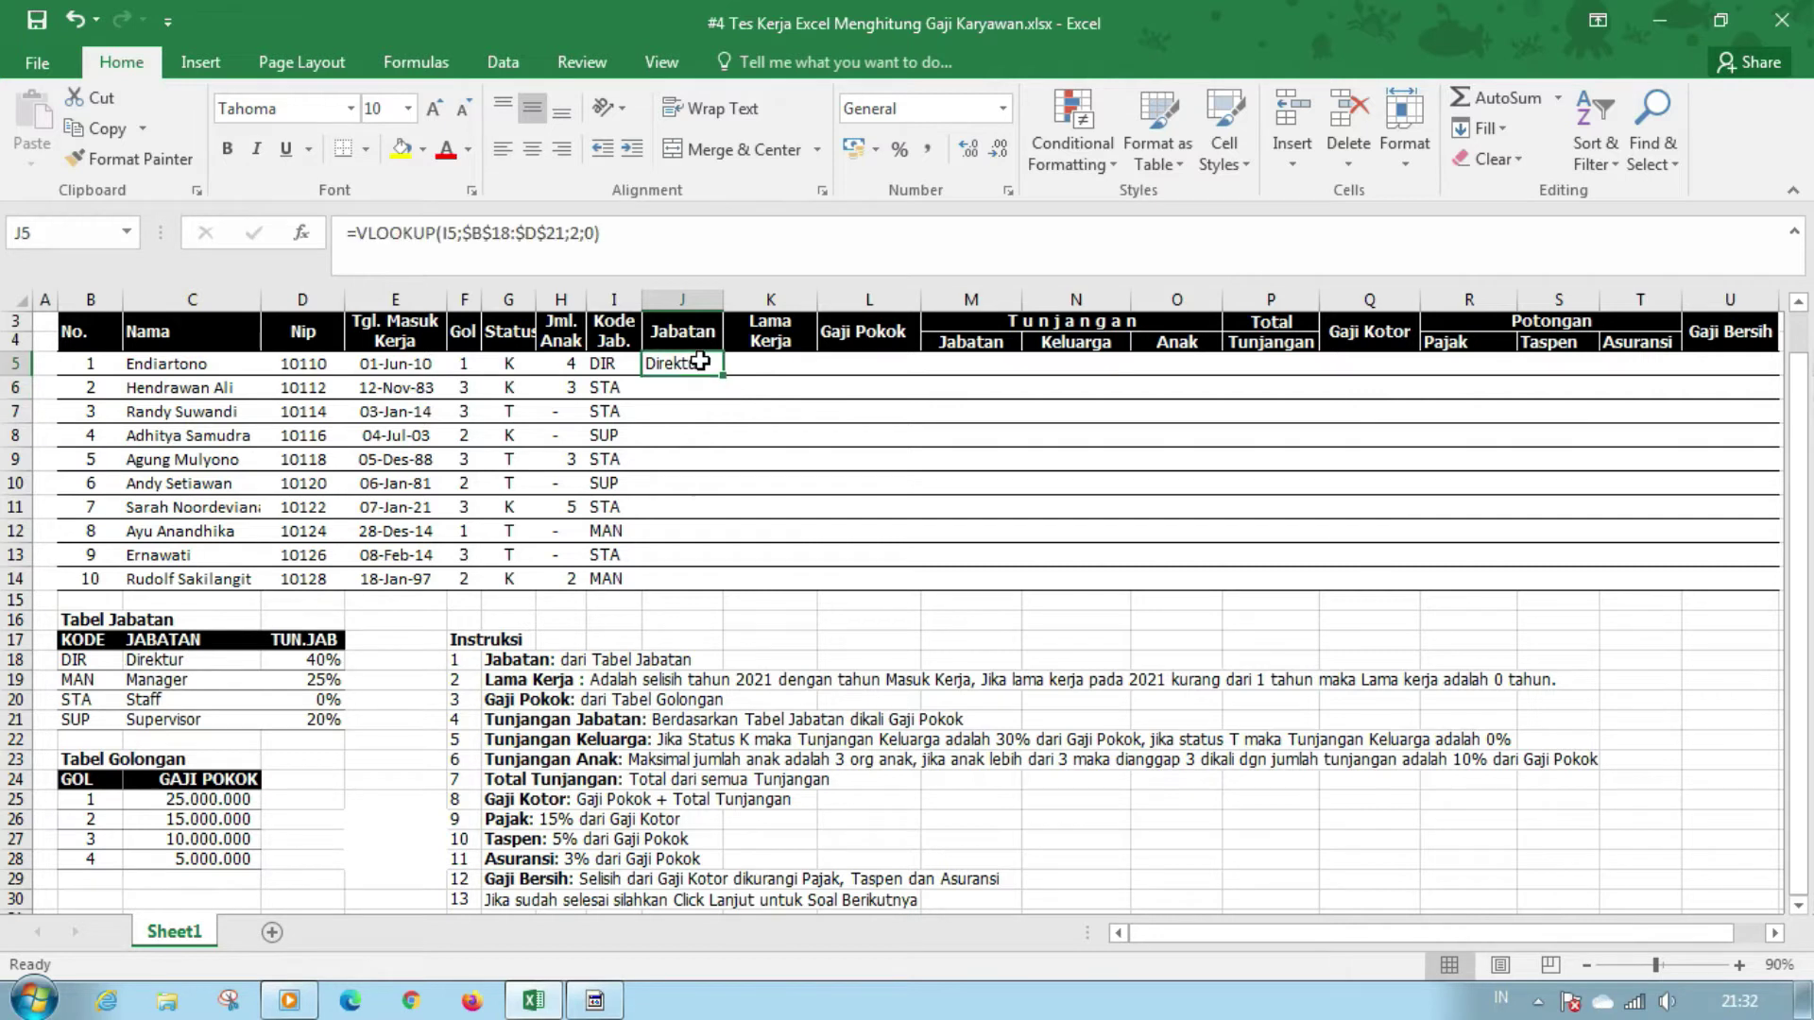
left_click_drag(722, 378, 724, 578)
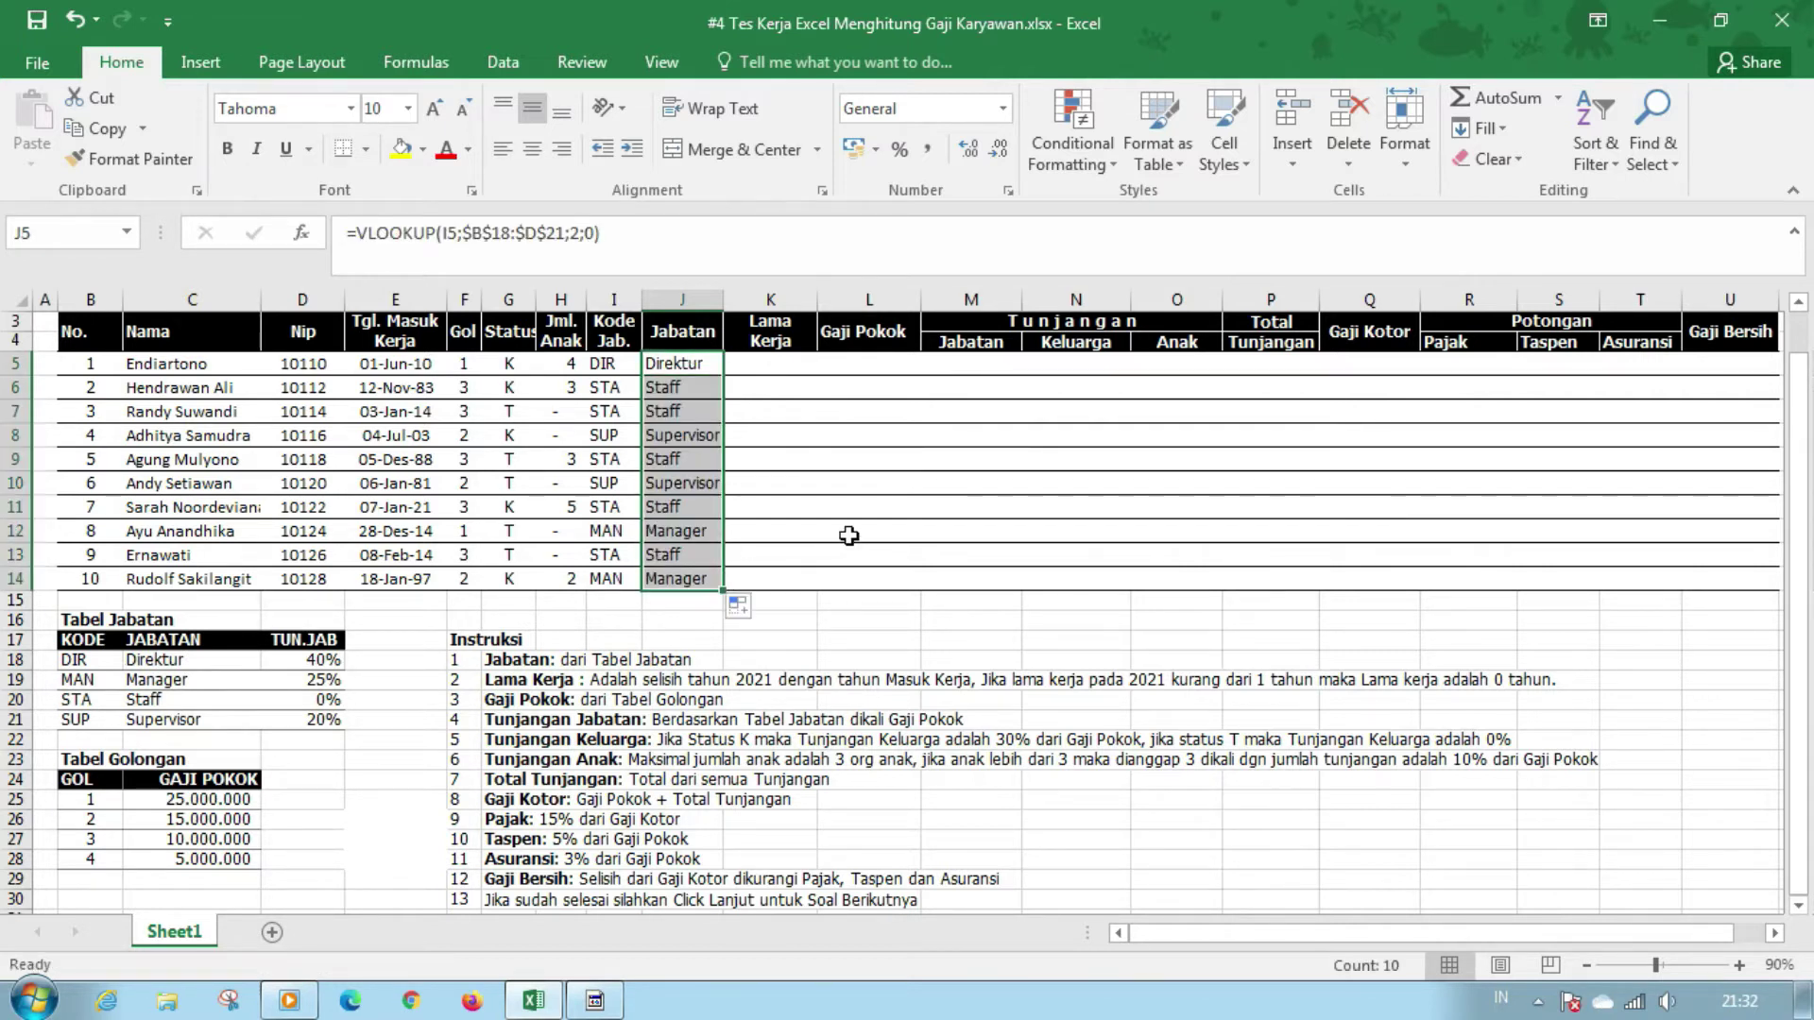
Enter =2021-YEAR(E5) in K5 and copy it down to K14 for years of service
left_click(805, 485)
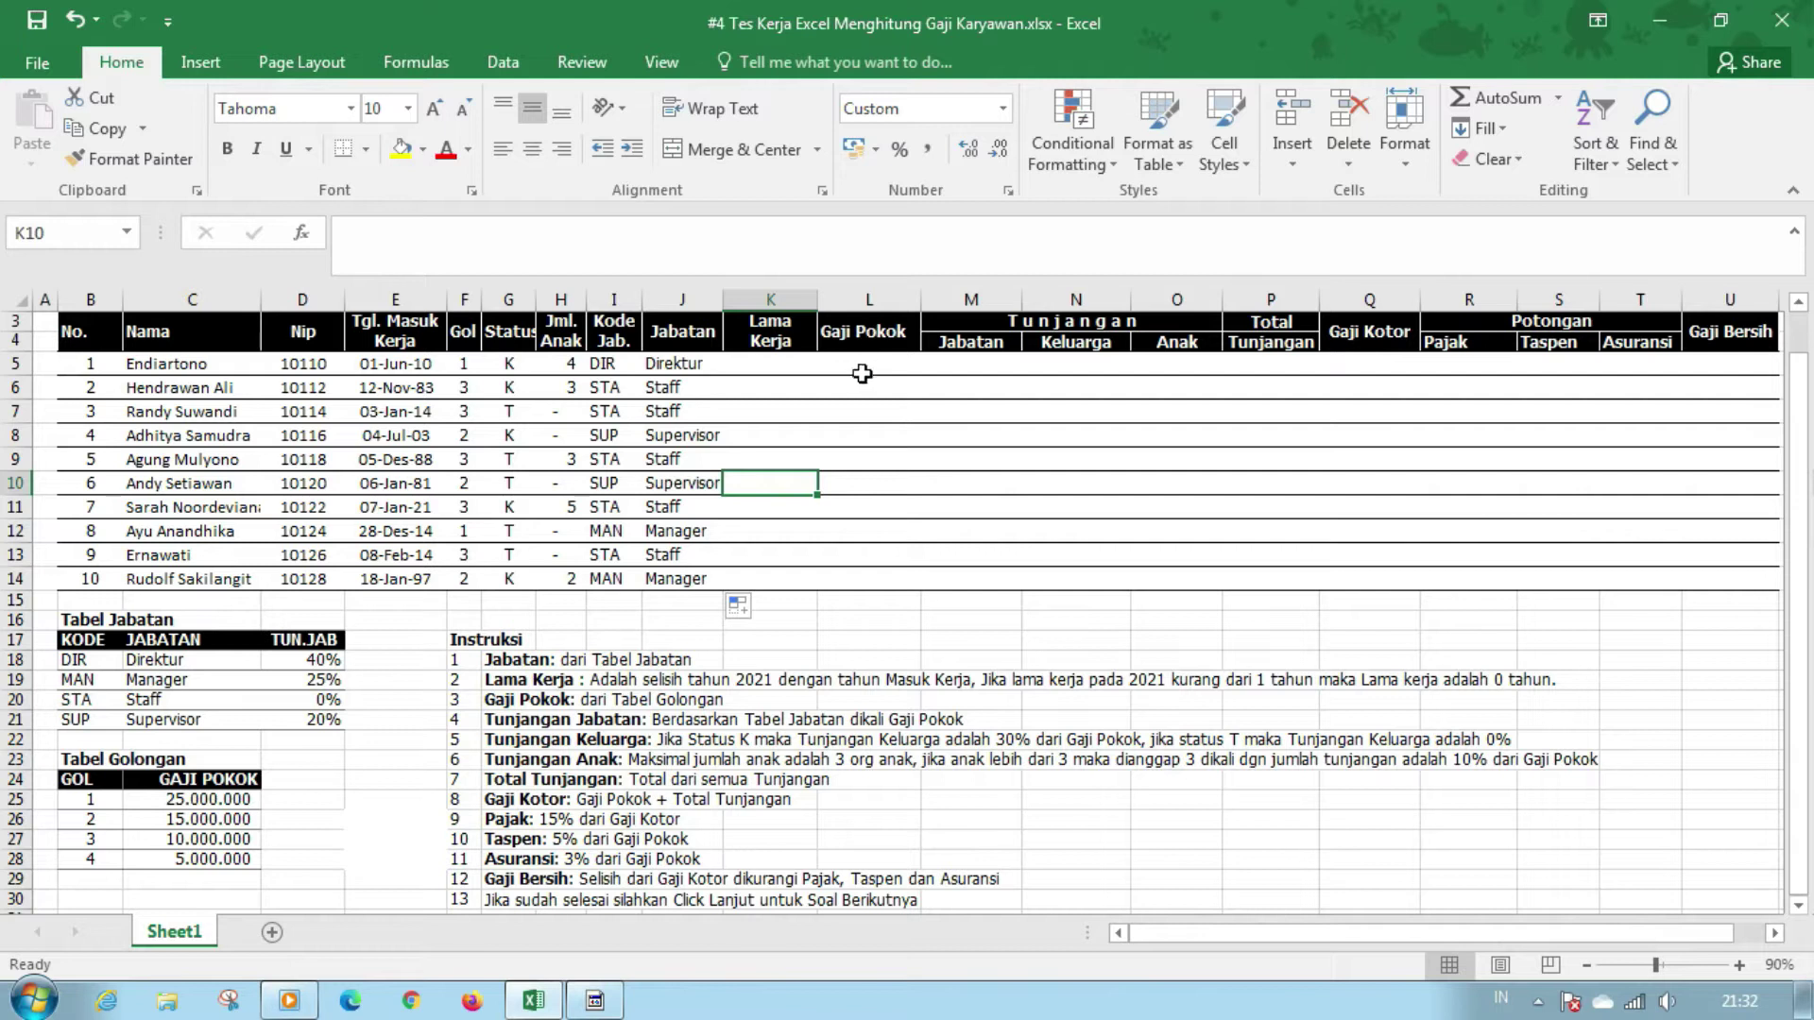
left_click(753, 362)
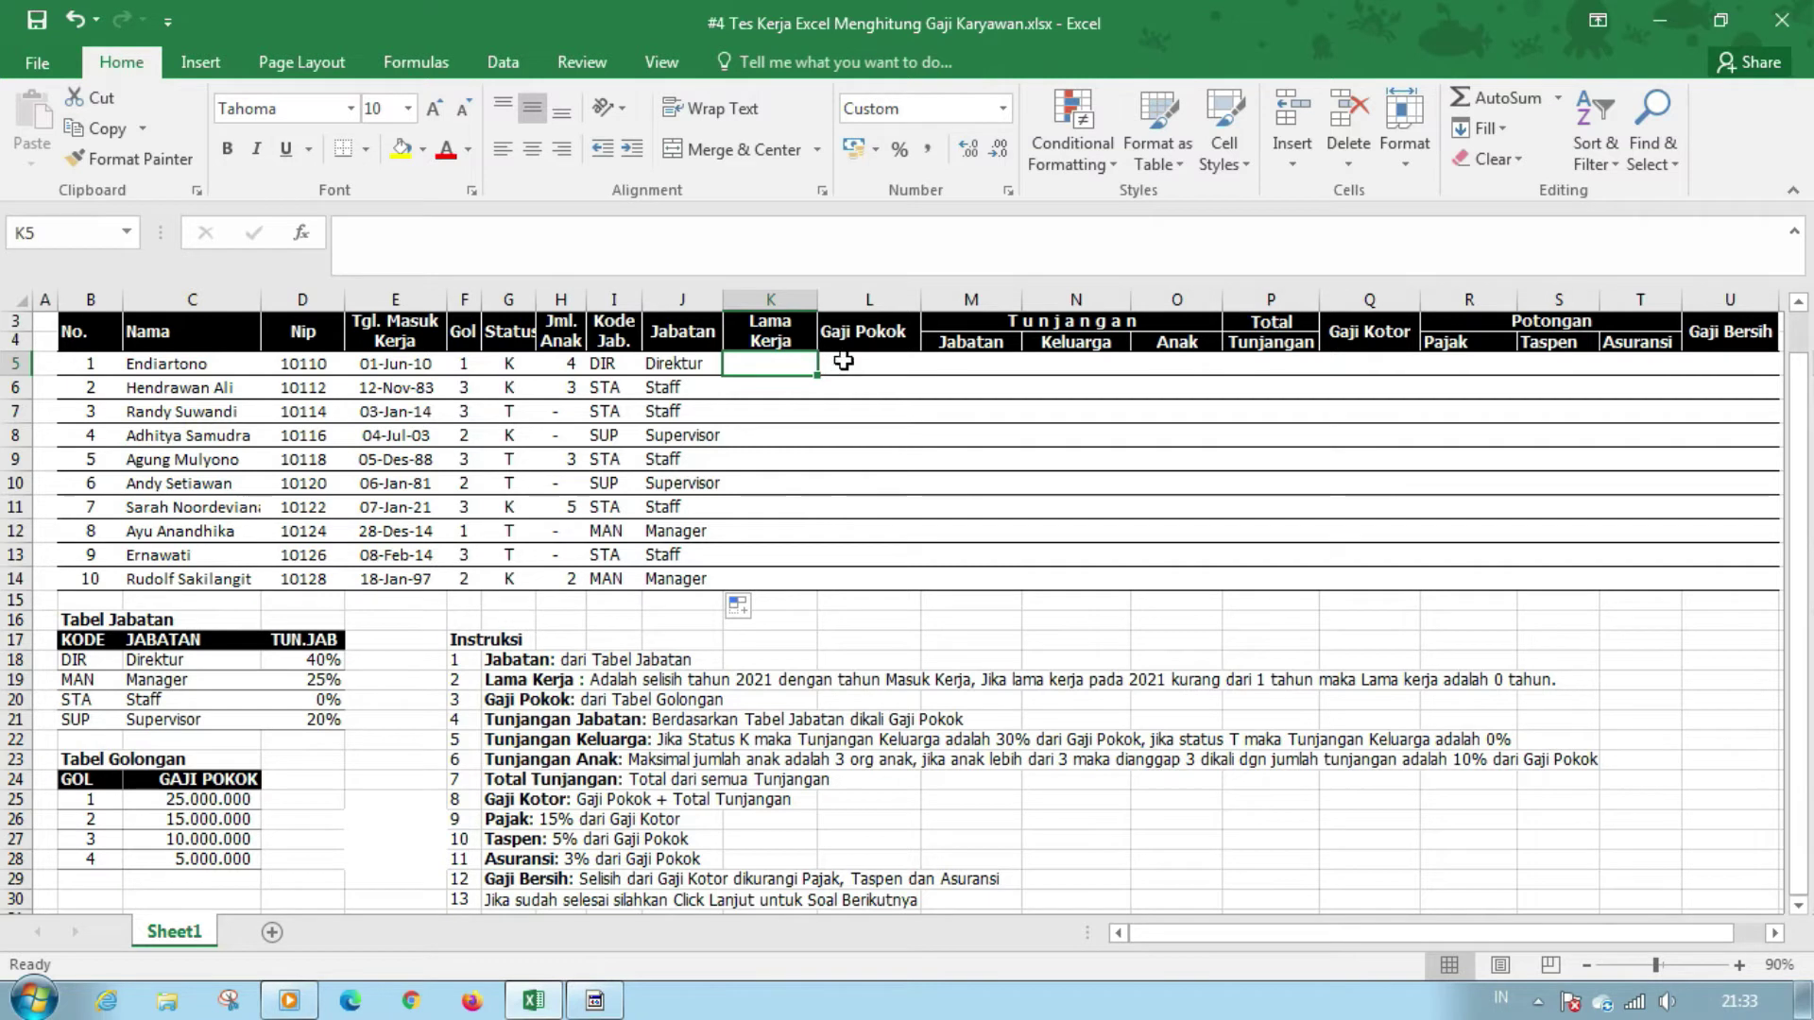
type("=")
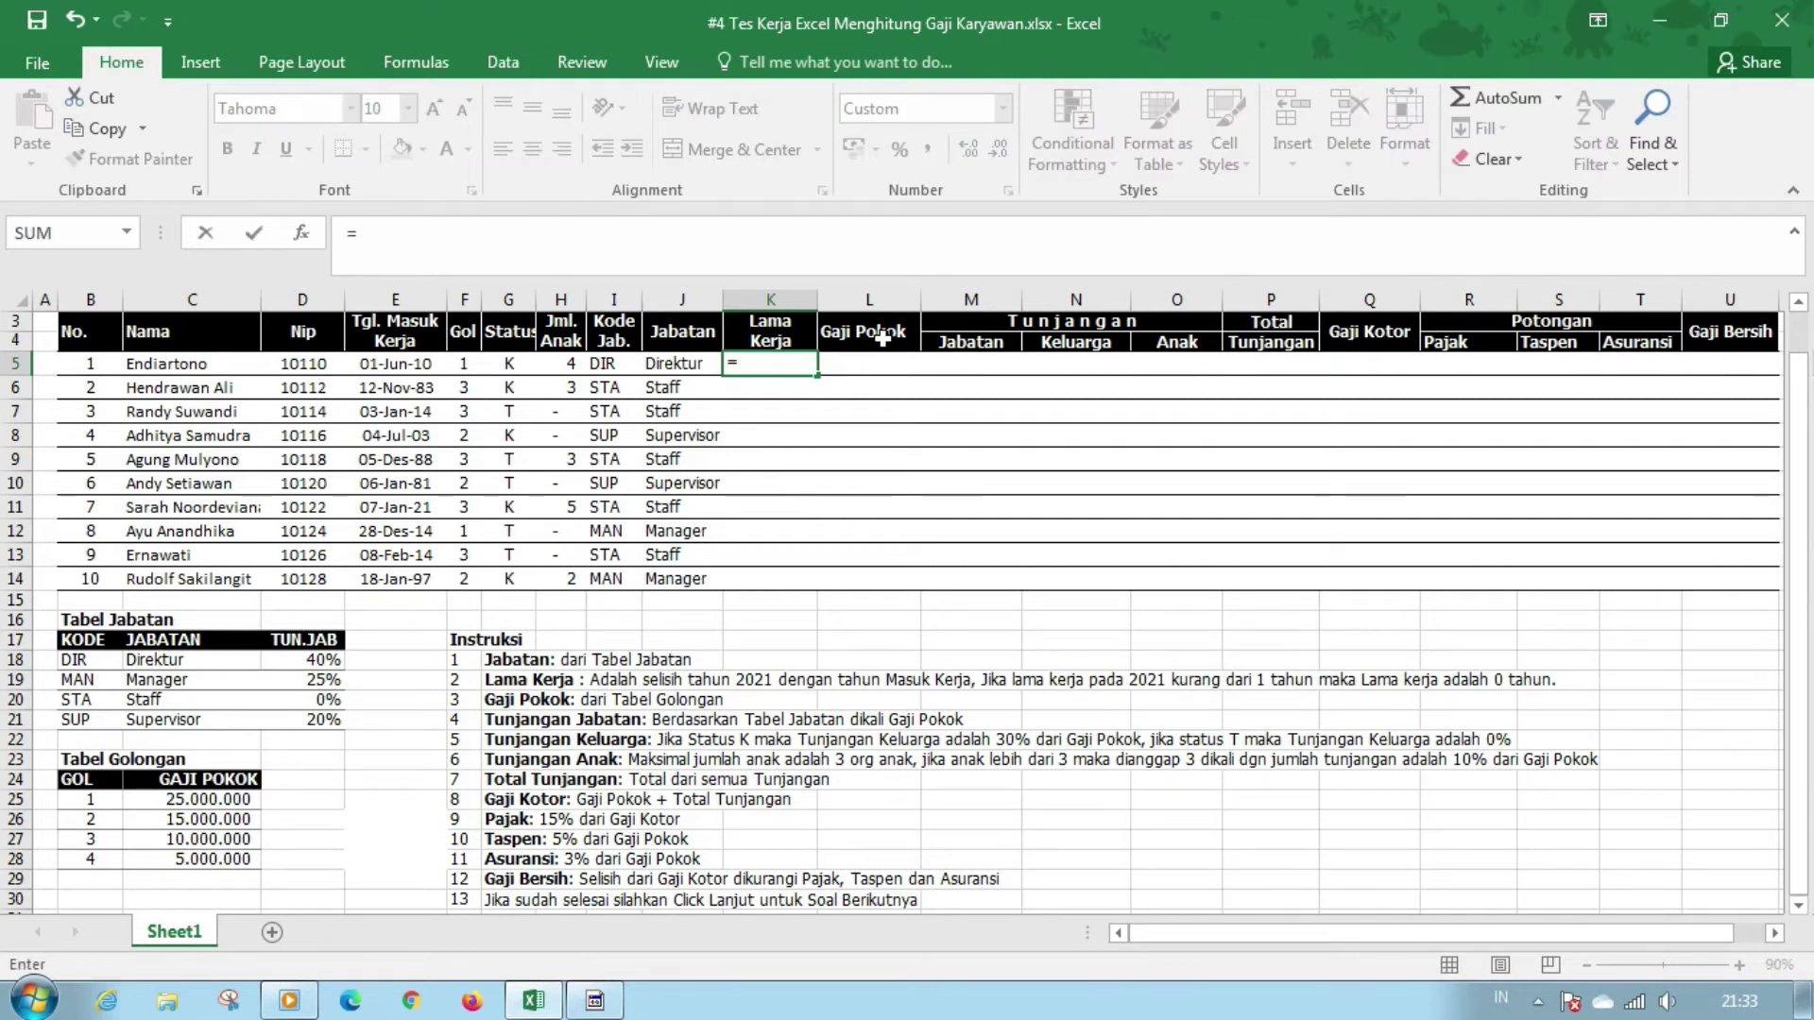
type("2021")
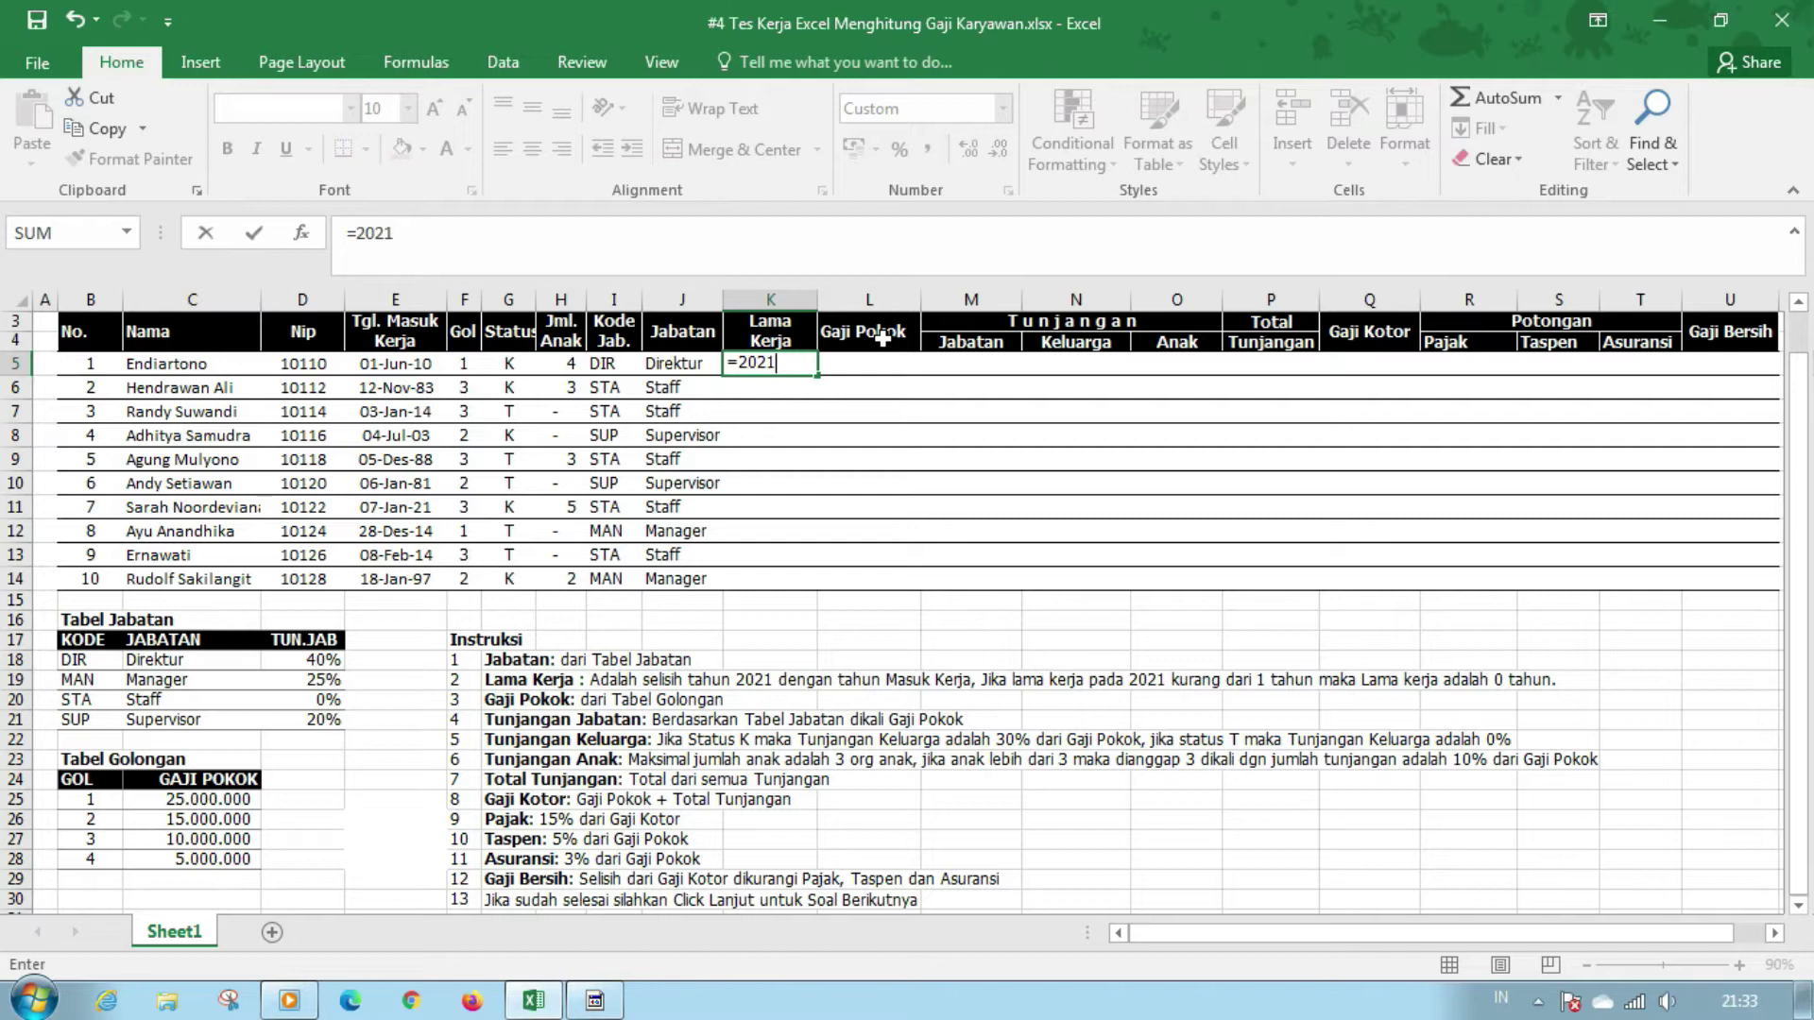
type("-")
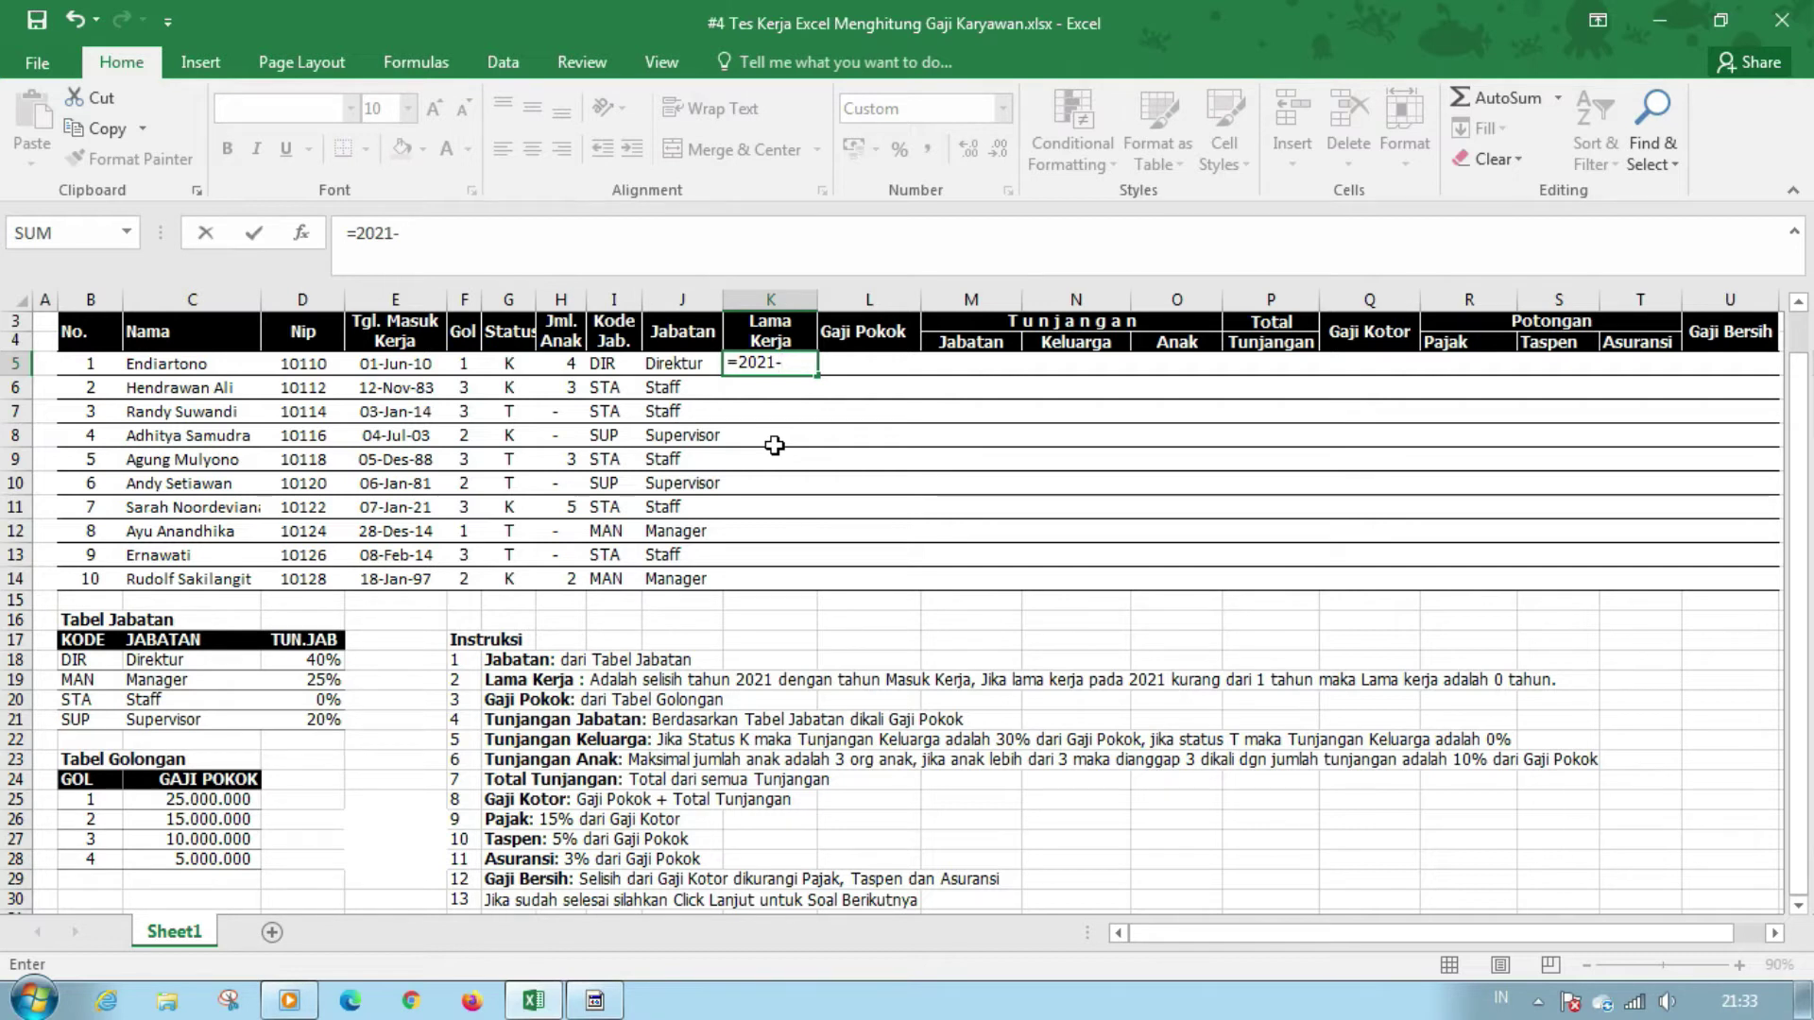
type("ye")
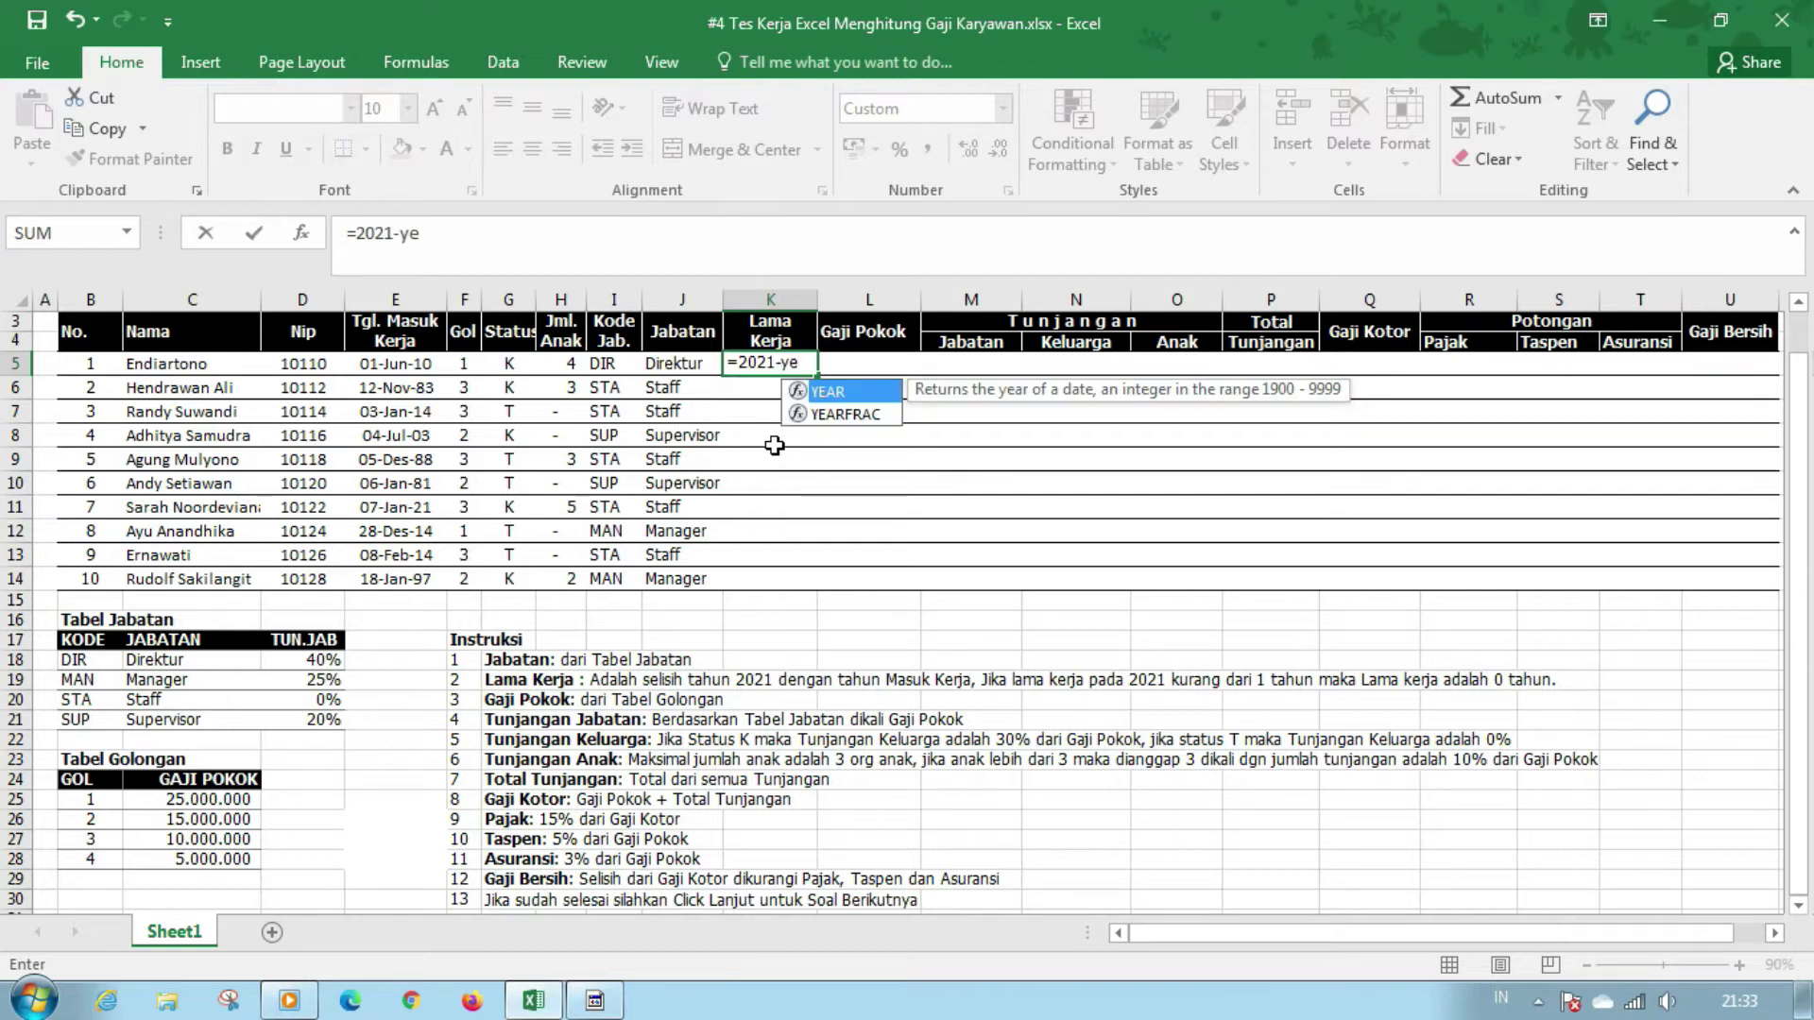
key("Tab")
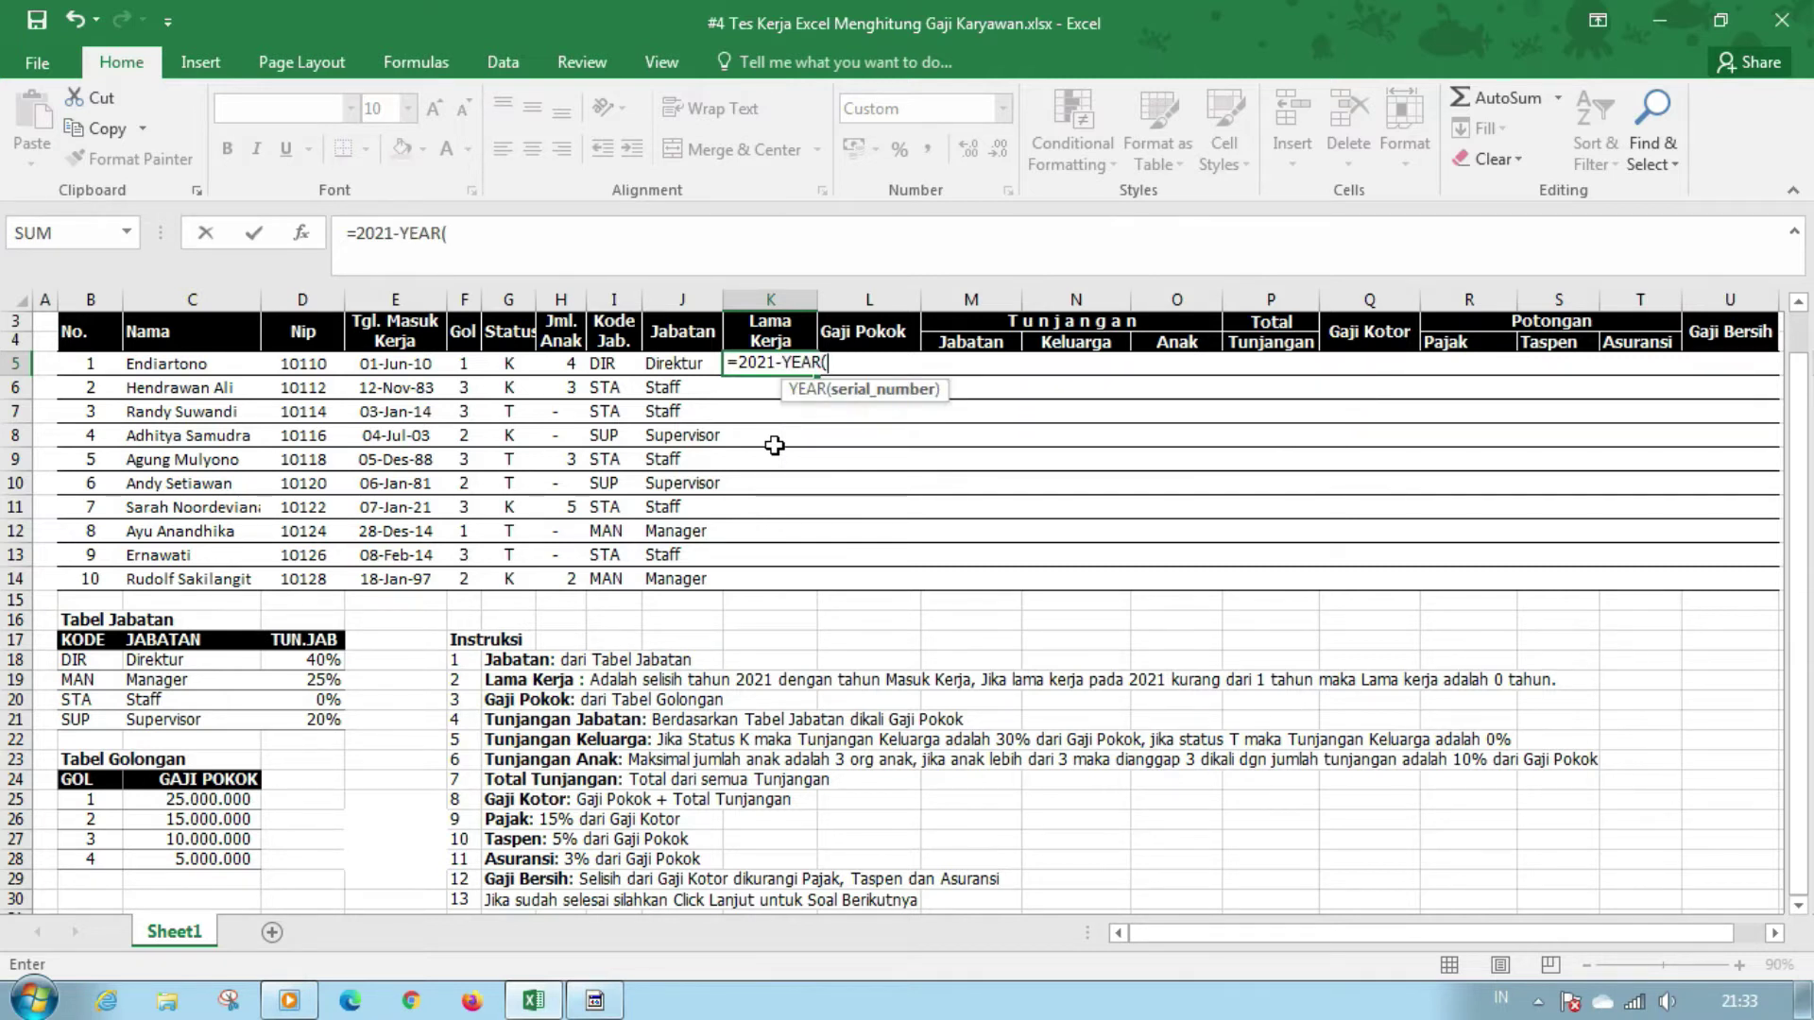
left_click(400, 365)
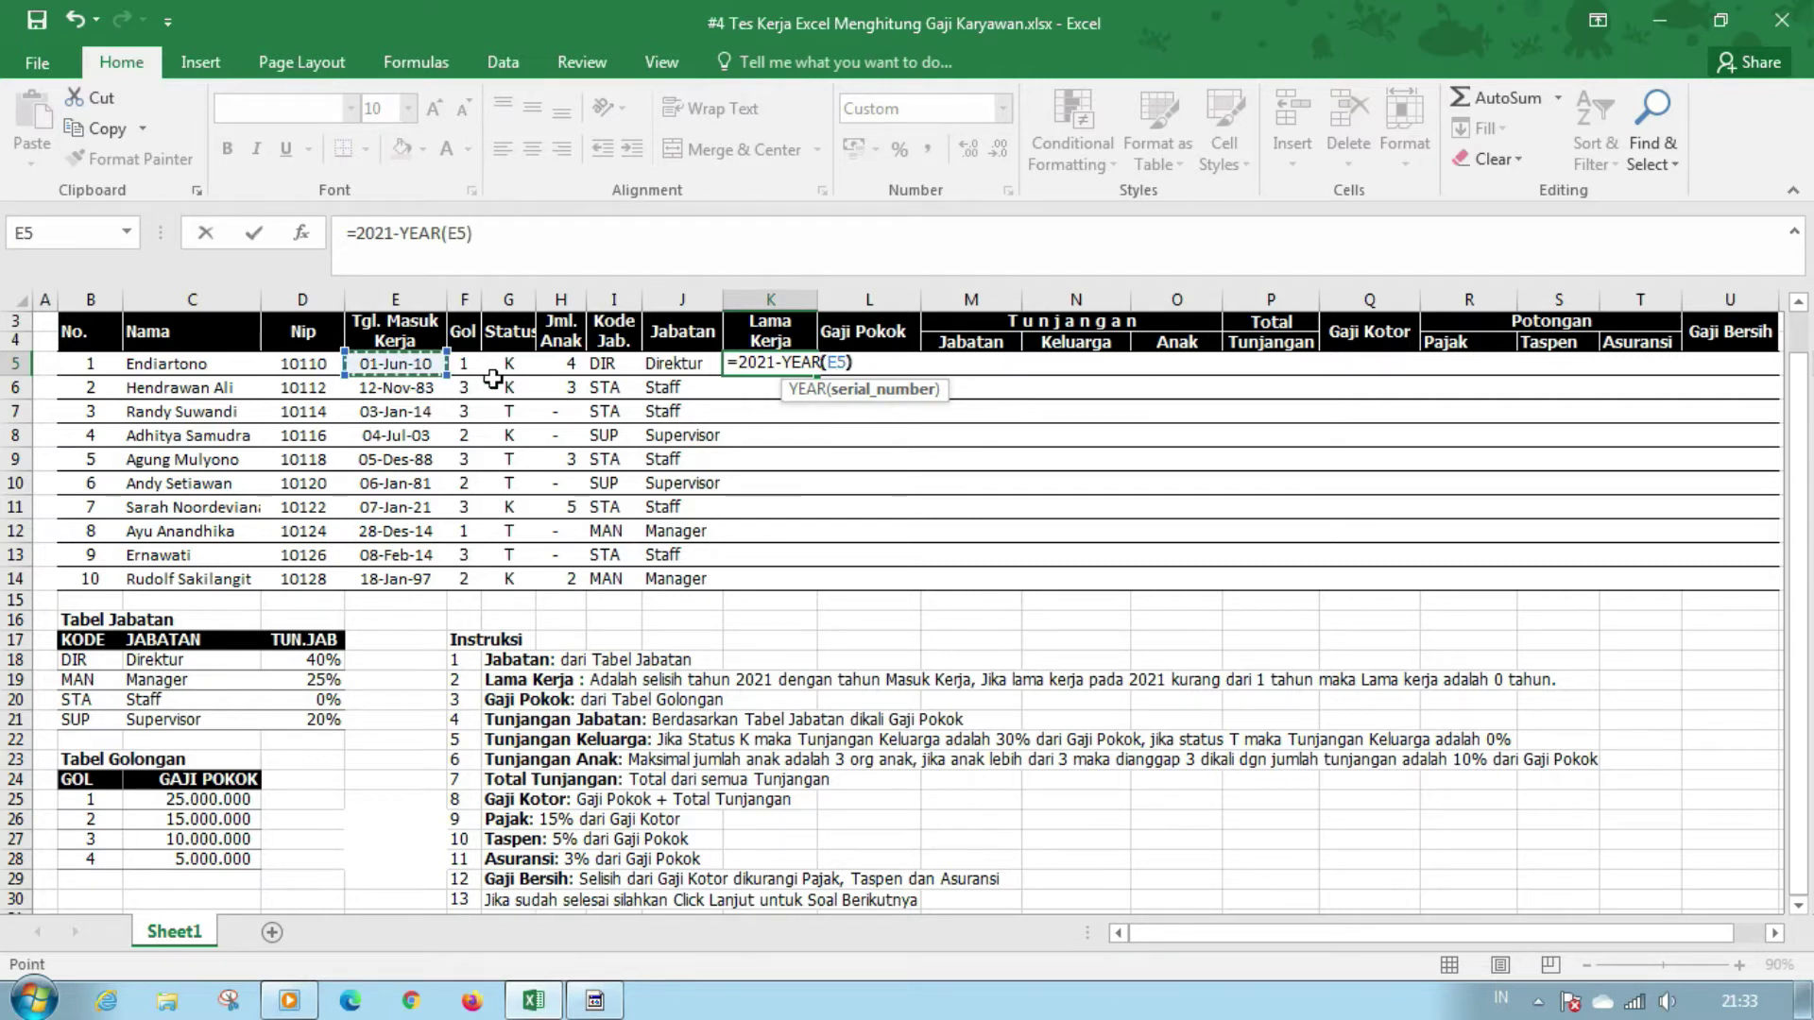
key("Return")
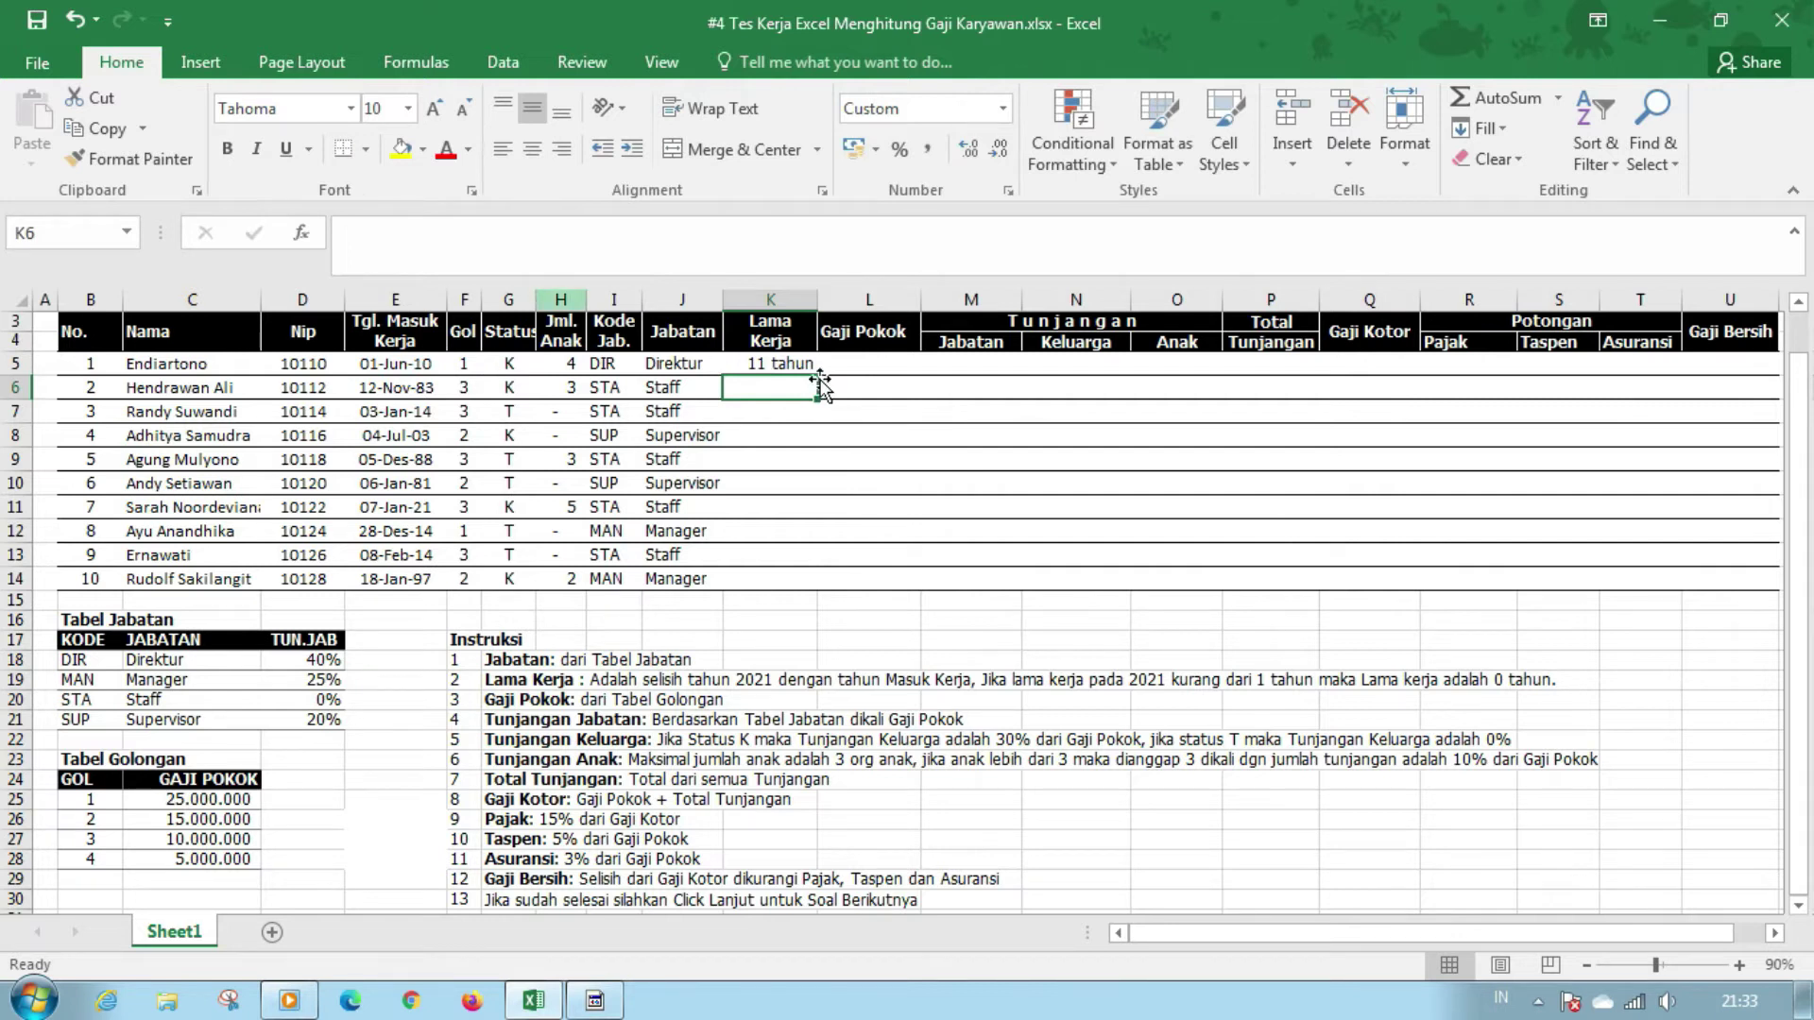
left_click(786, 354)
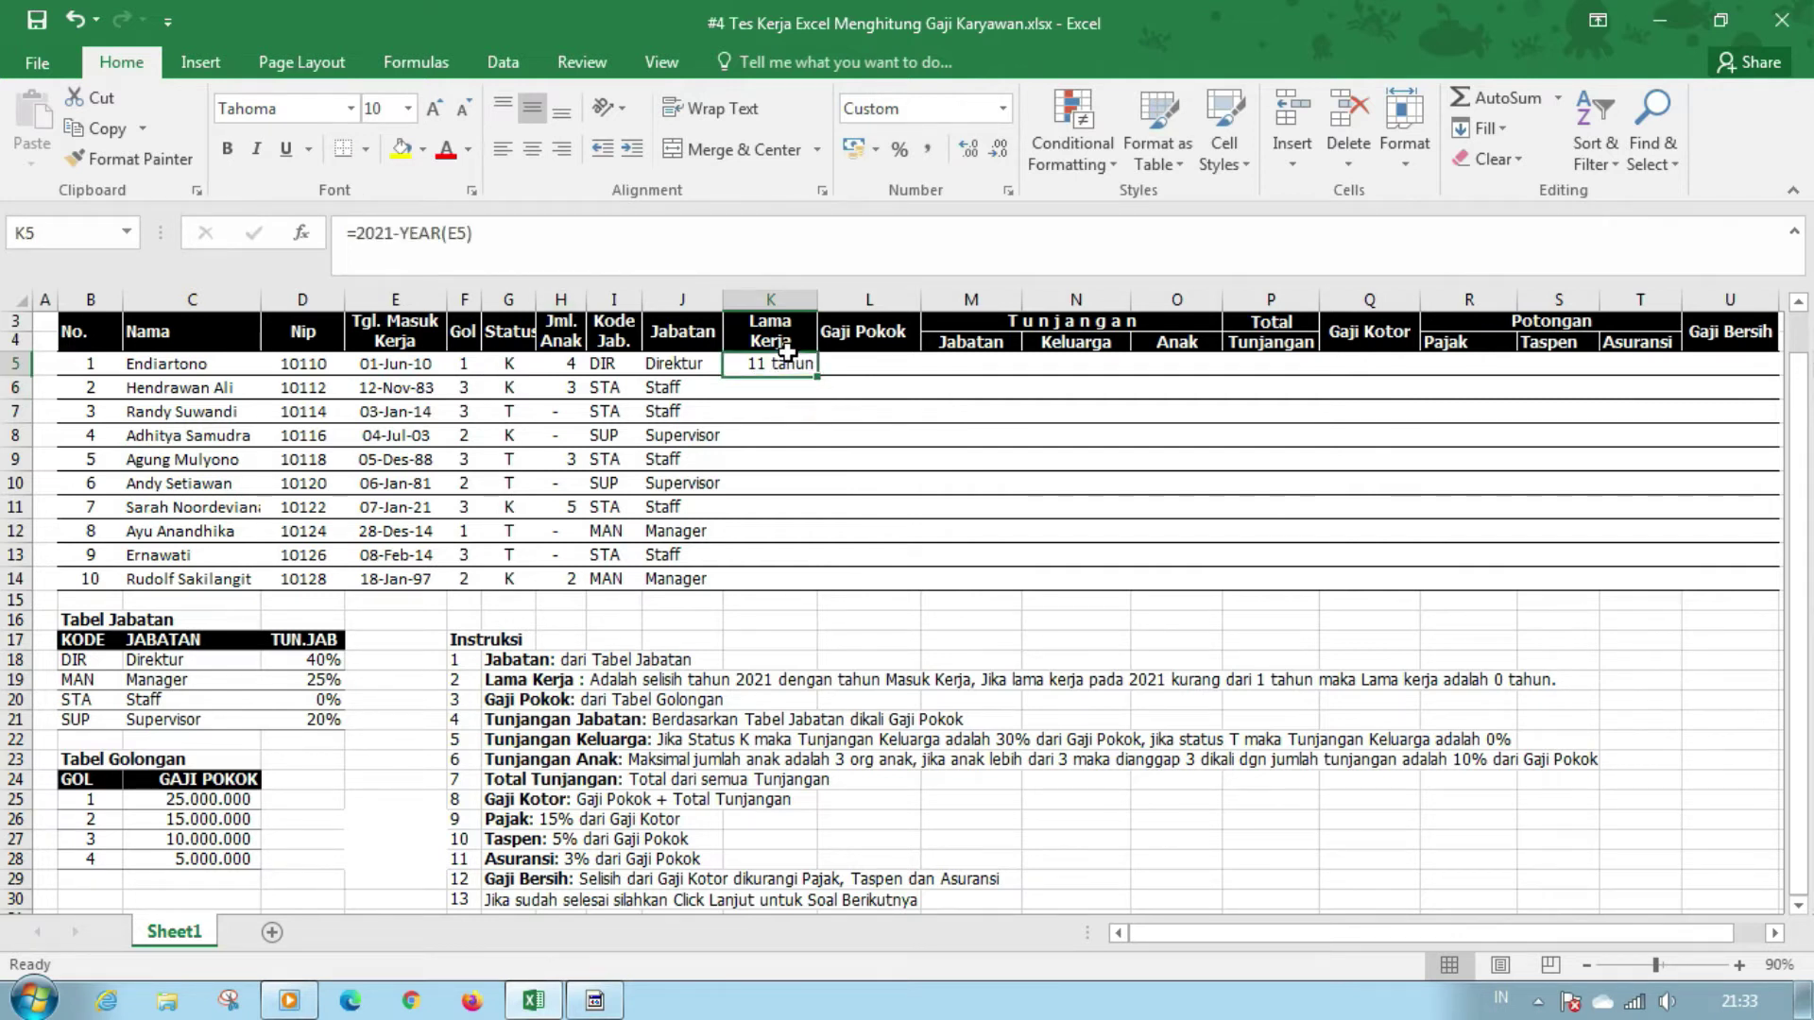
left_click_drag(820, 373, 815, 584)
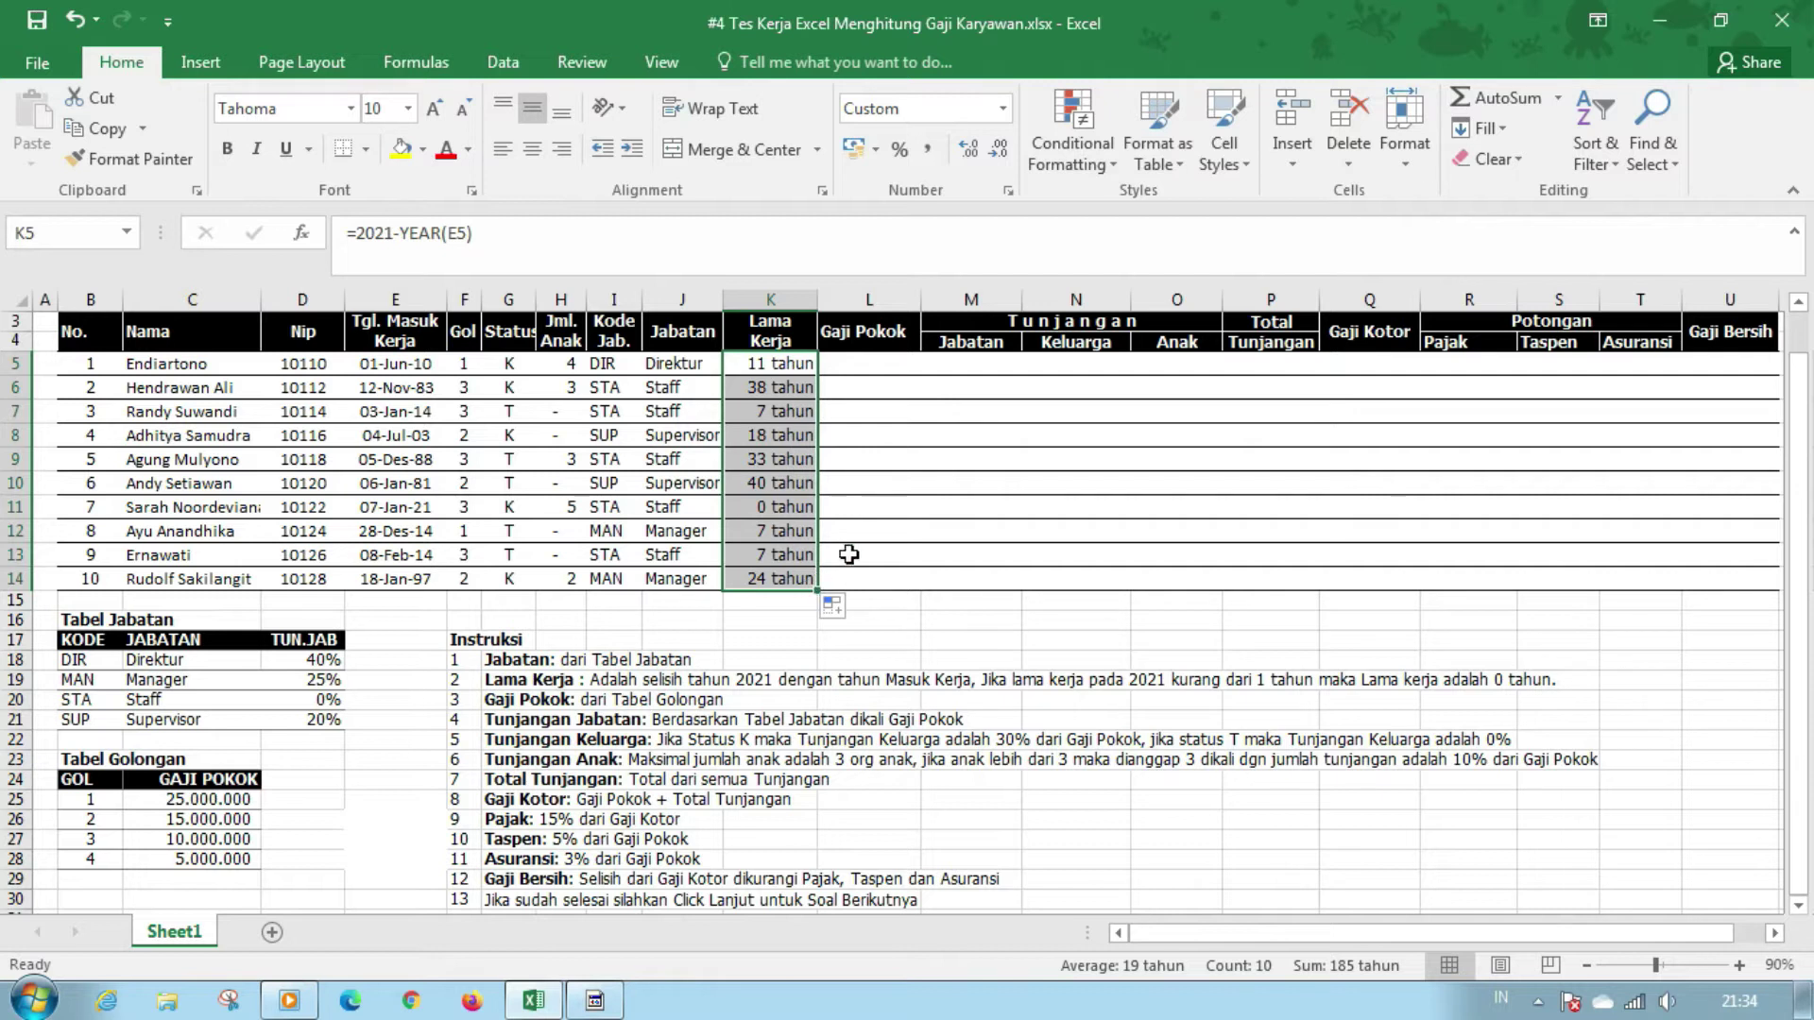
Enter =VLOOKUP(F5;$B$25:$C$28;2;0) in L5 to look up the base salary by grade
left_click(857, 364)
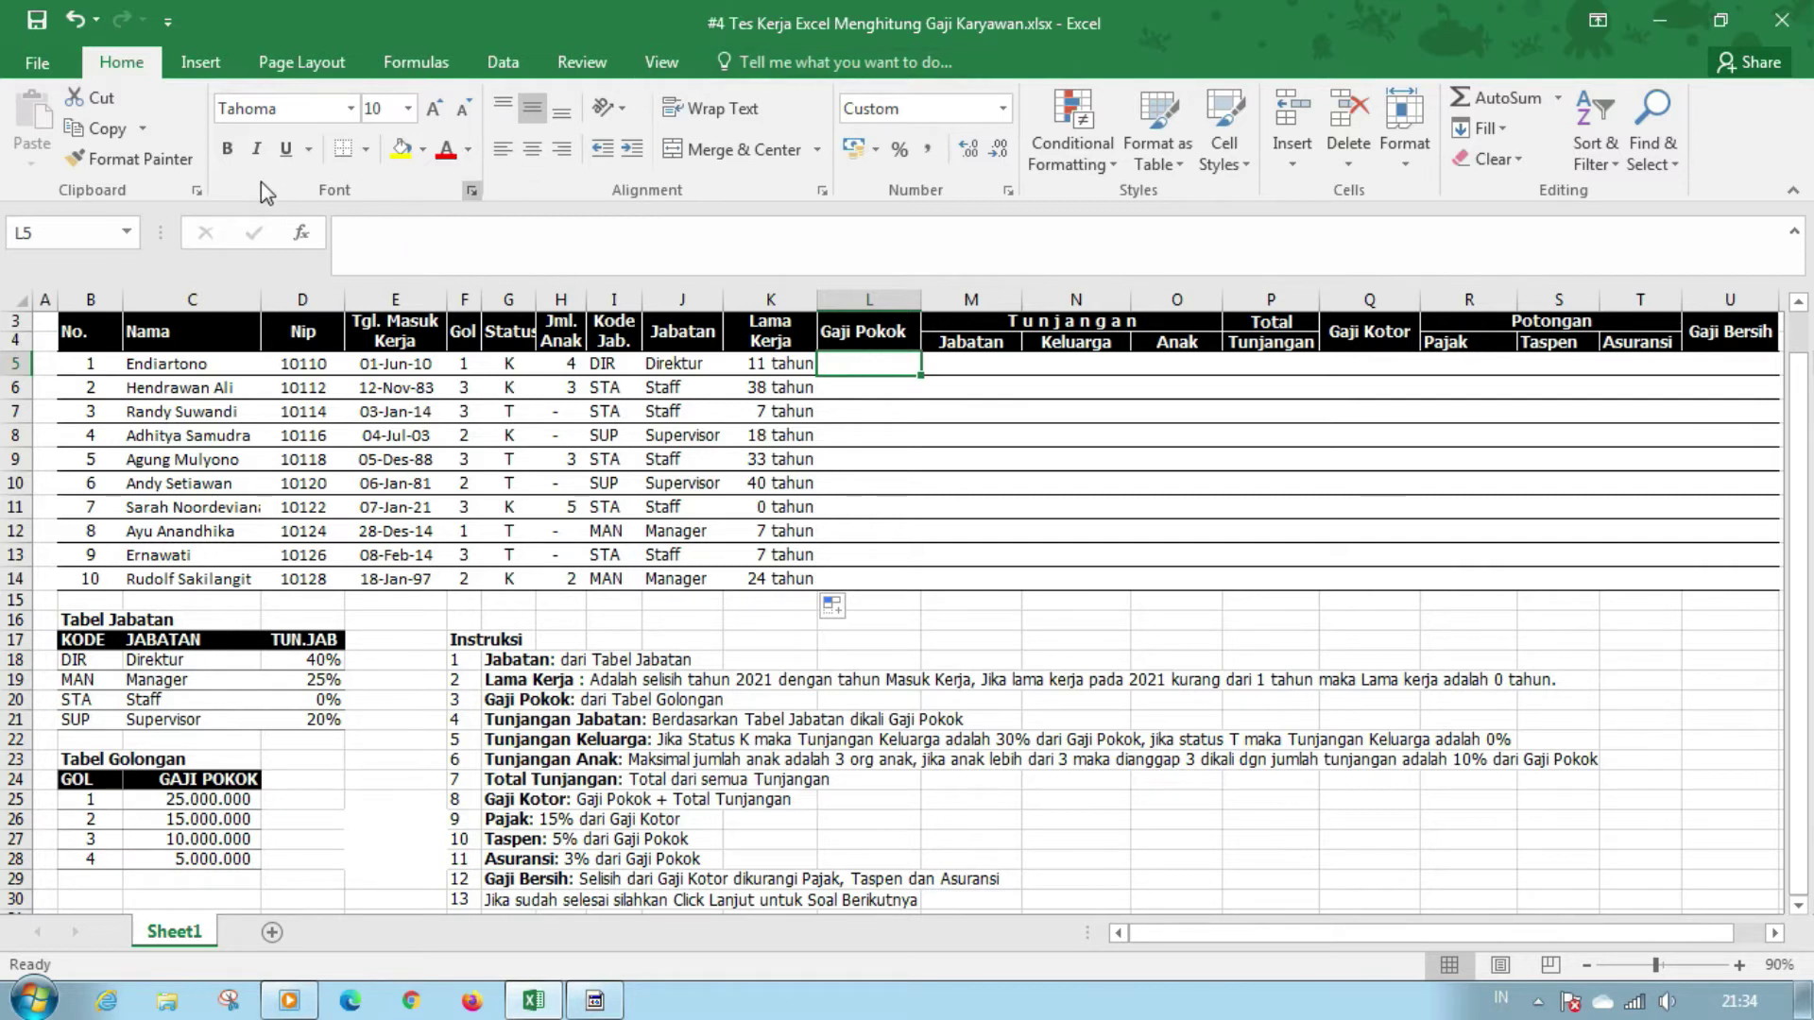
type("=vl")
key("Tab")
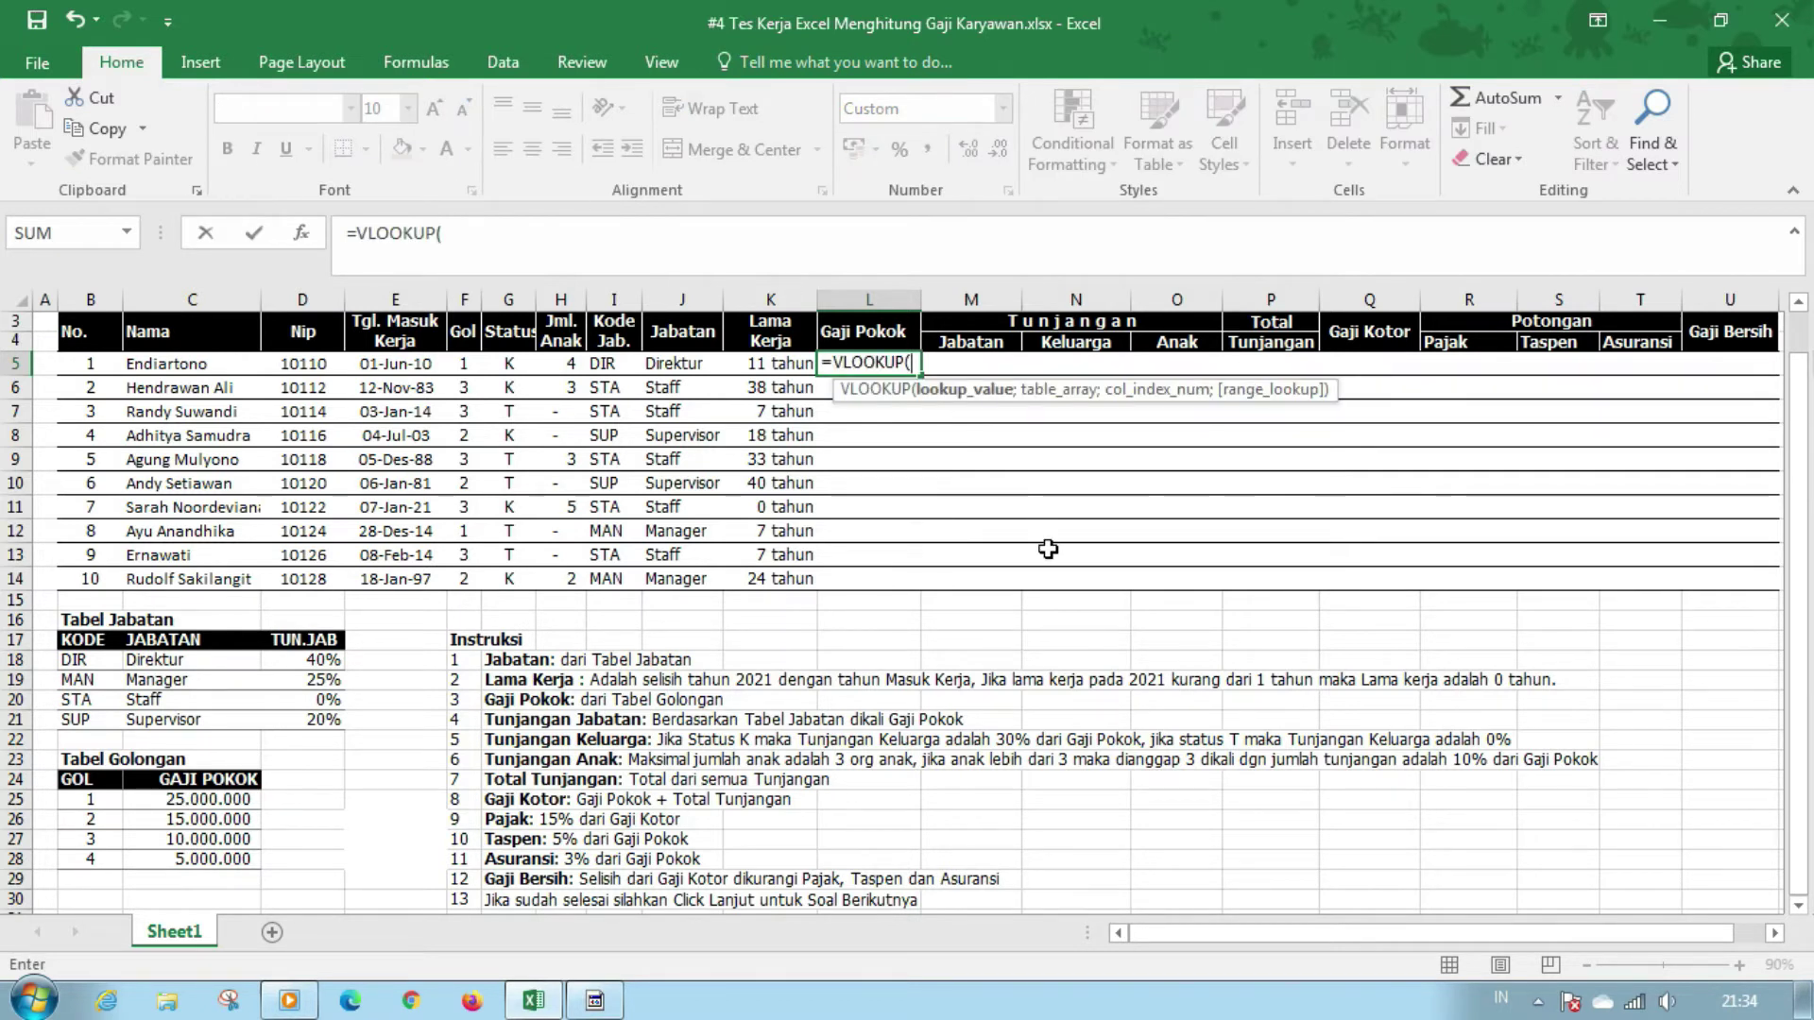
left_click(464, 363)
type(";")
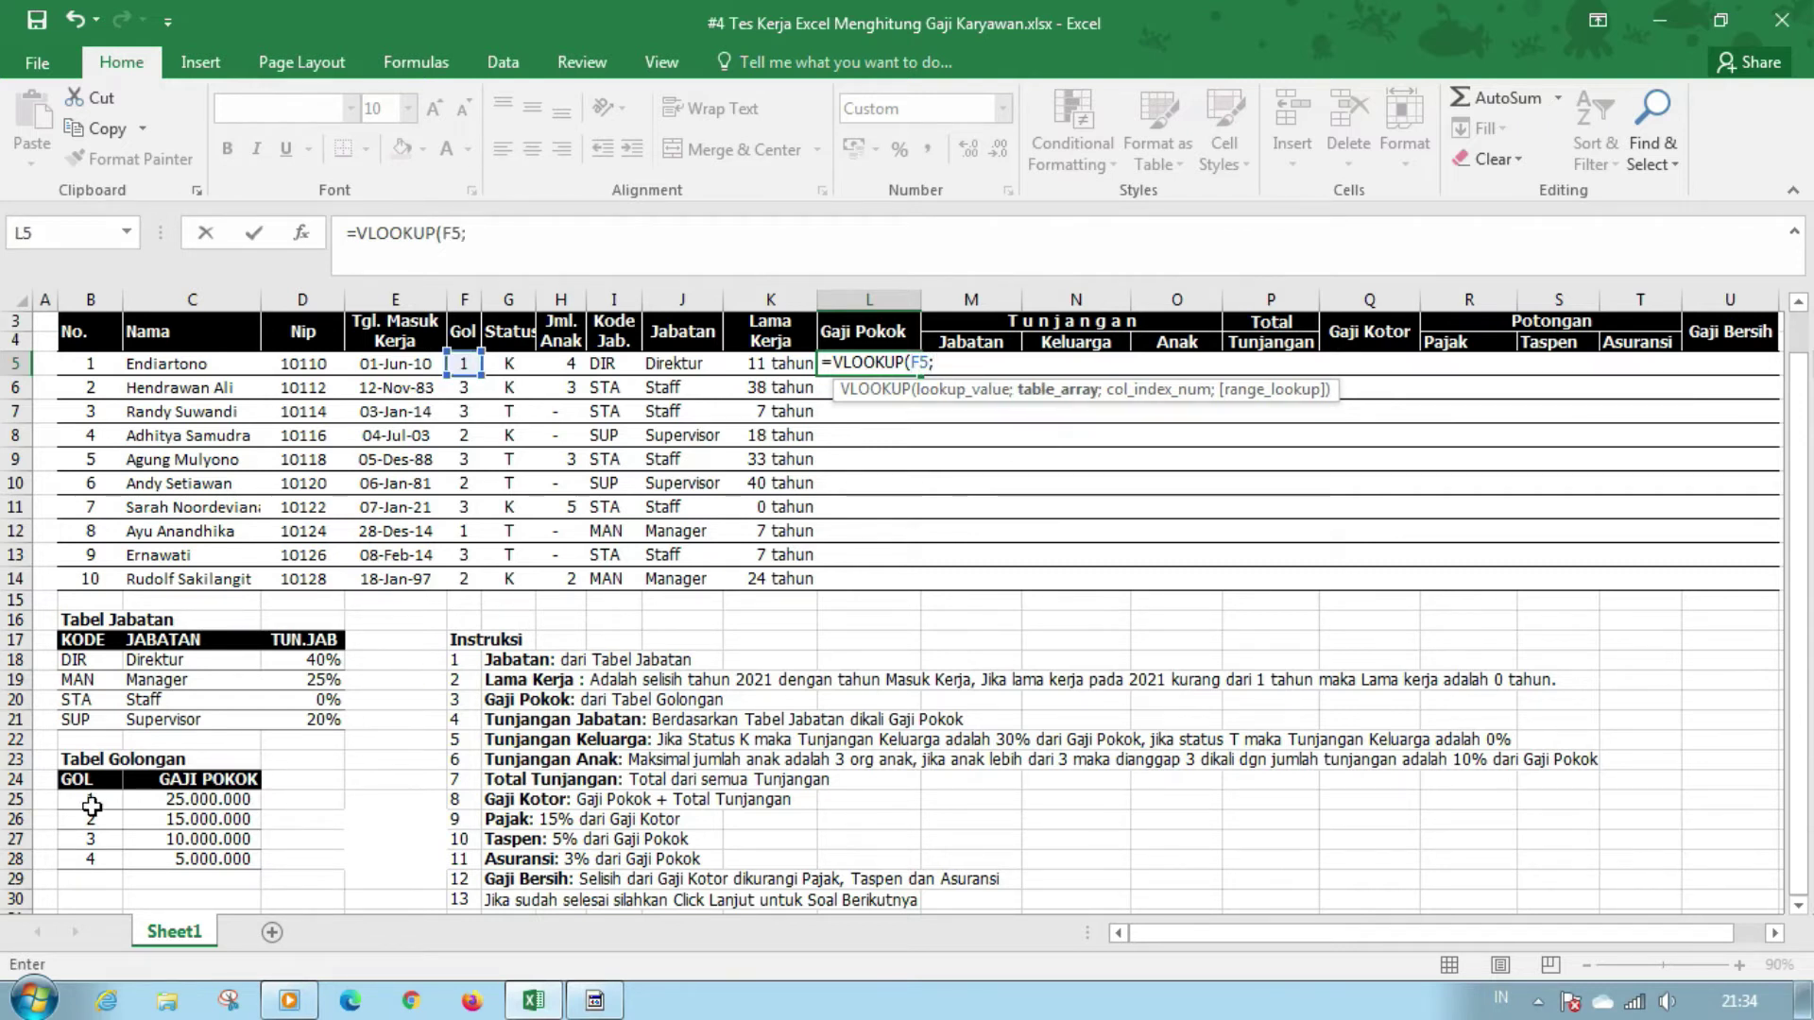
left_click(73, 804)
left_click_drag(73, 804, 193, 849)
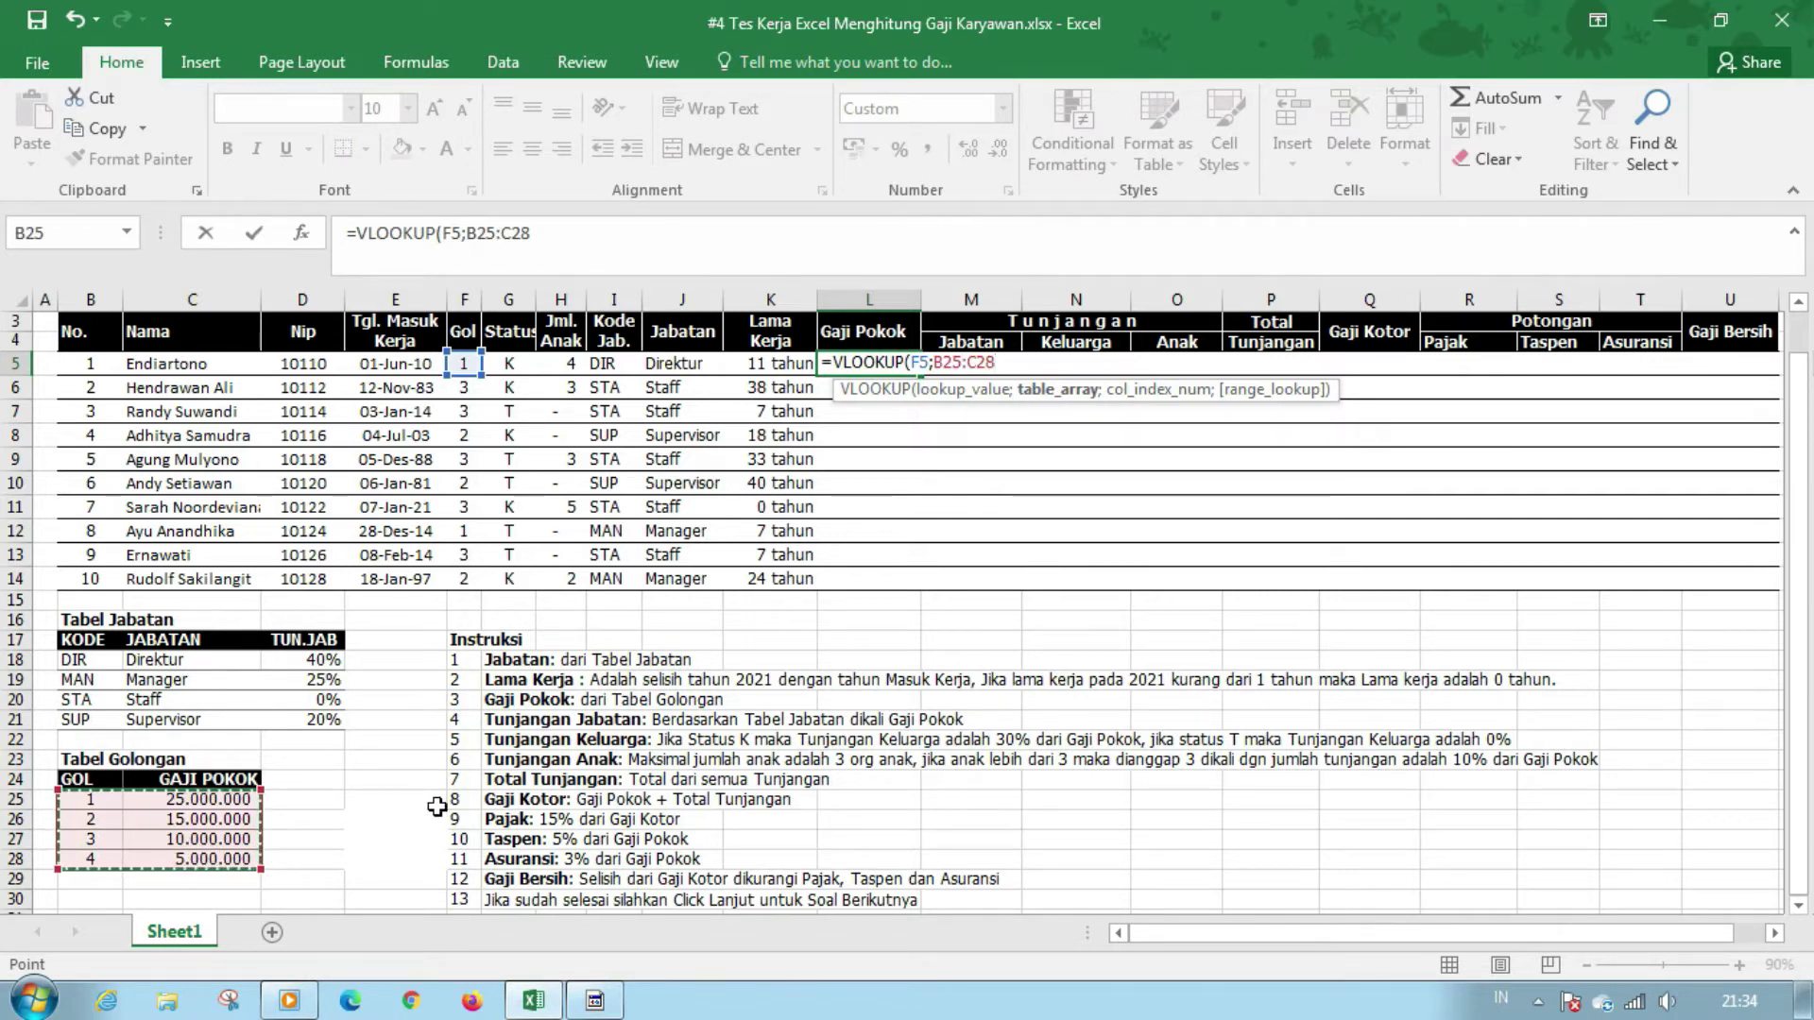
key("F4")
type("$C$28;")
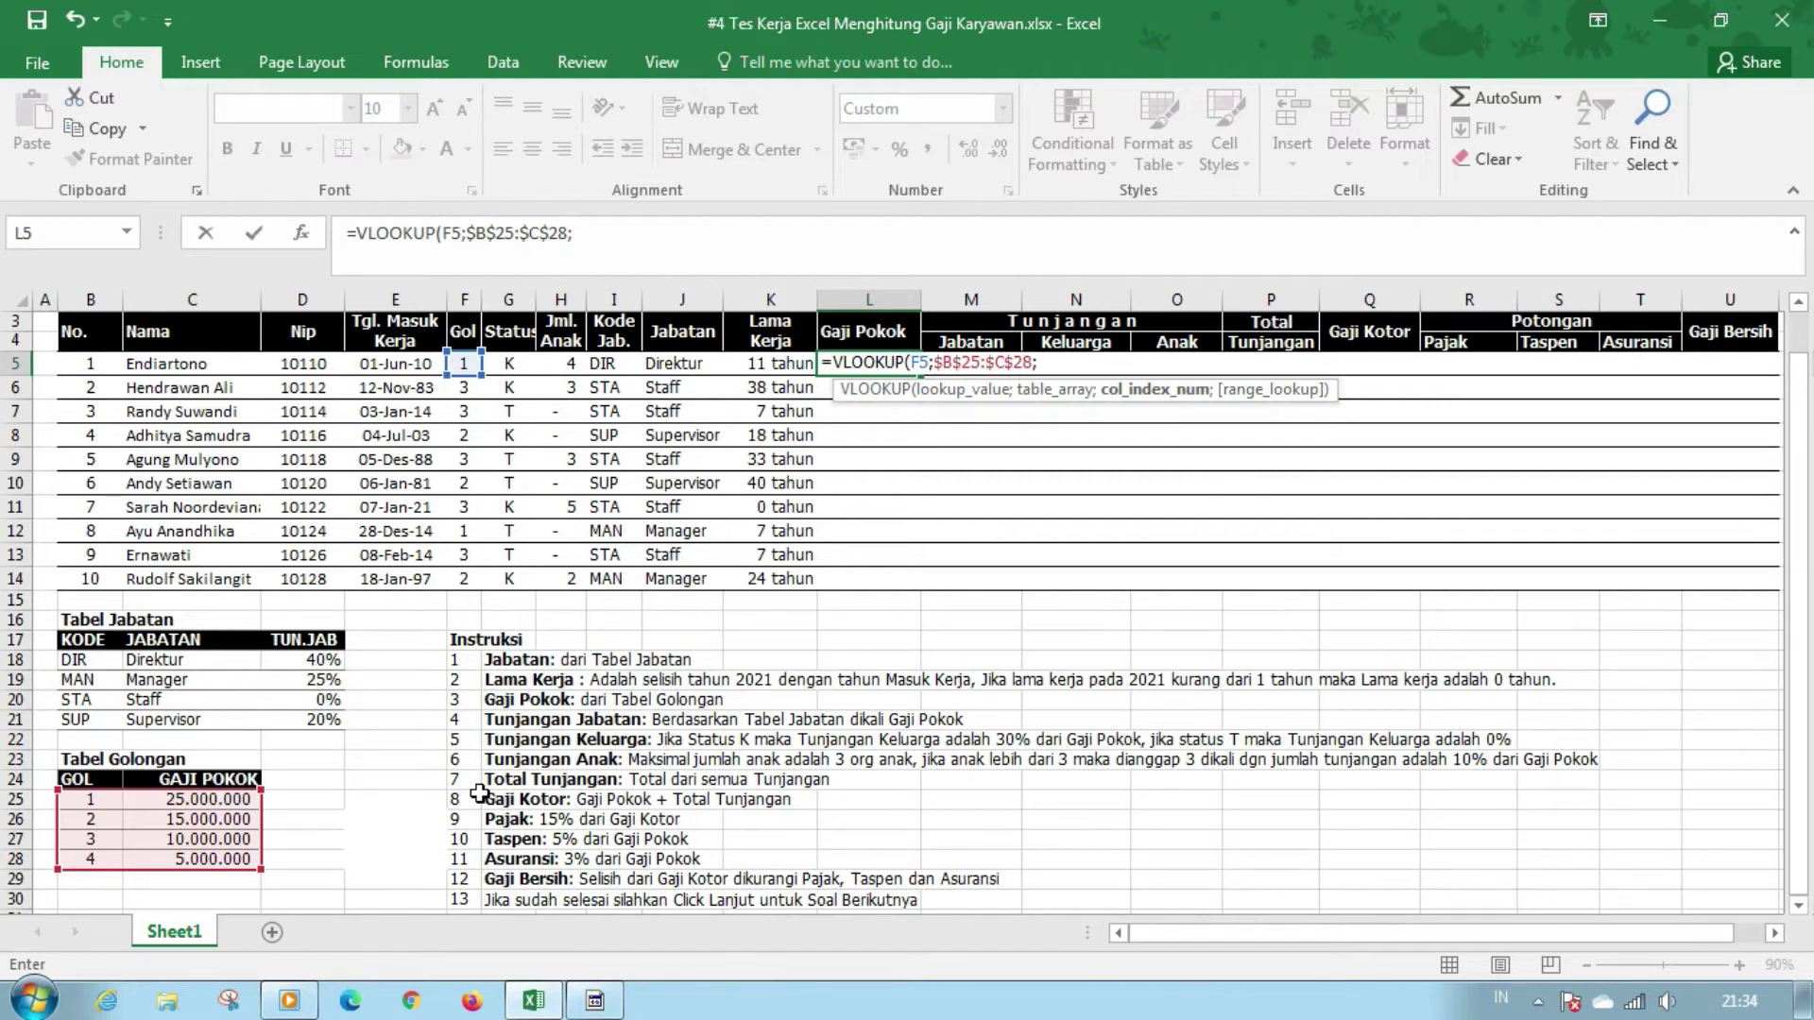
type("2")
type(";0")
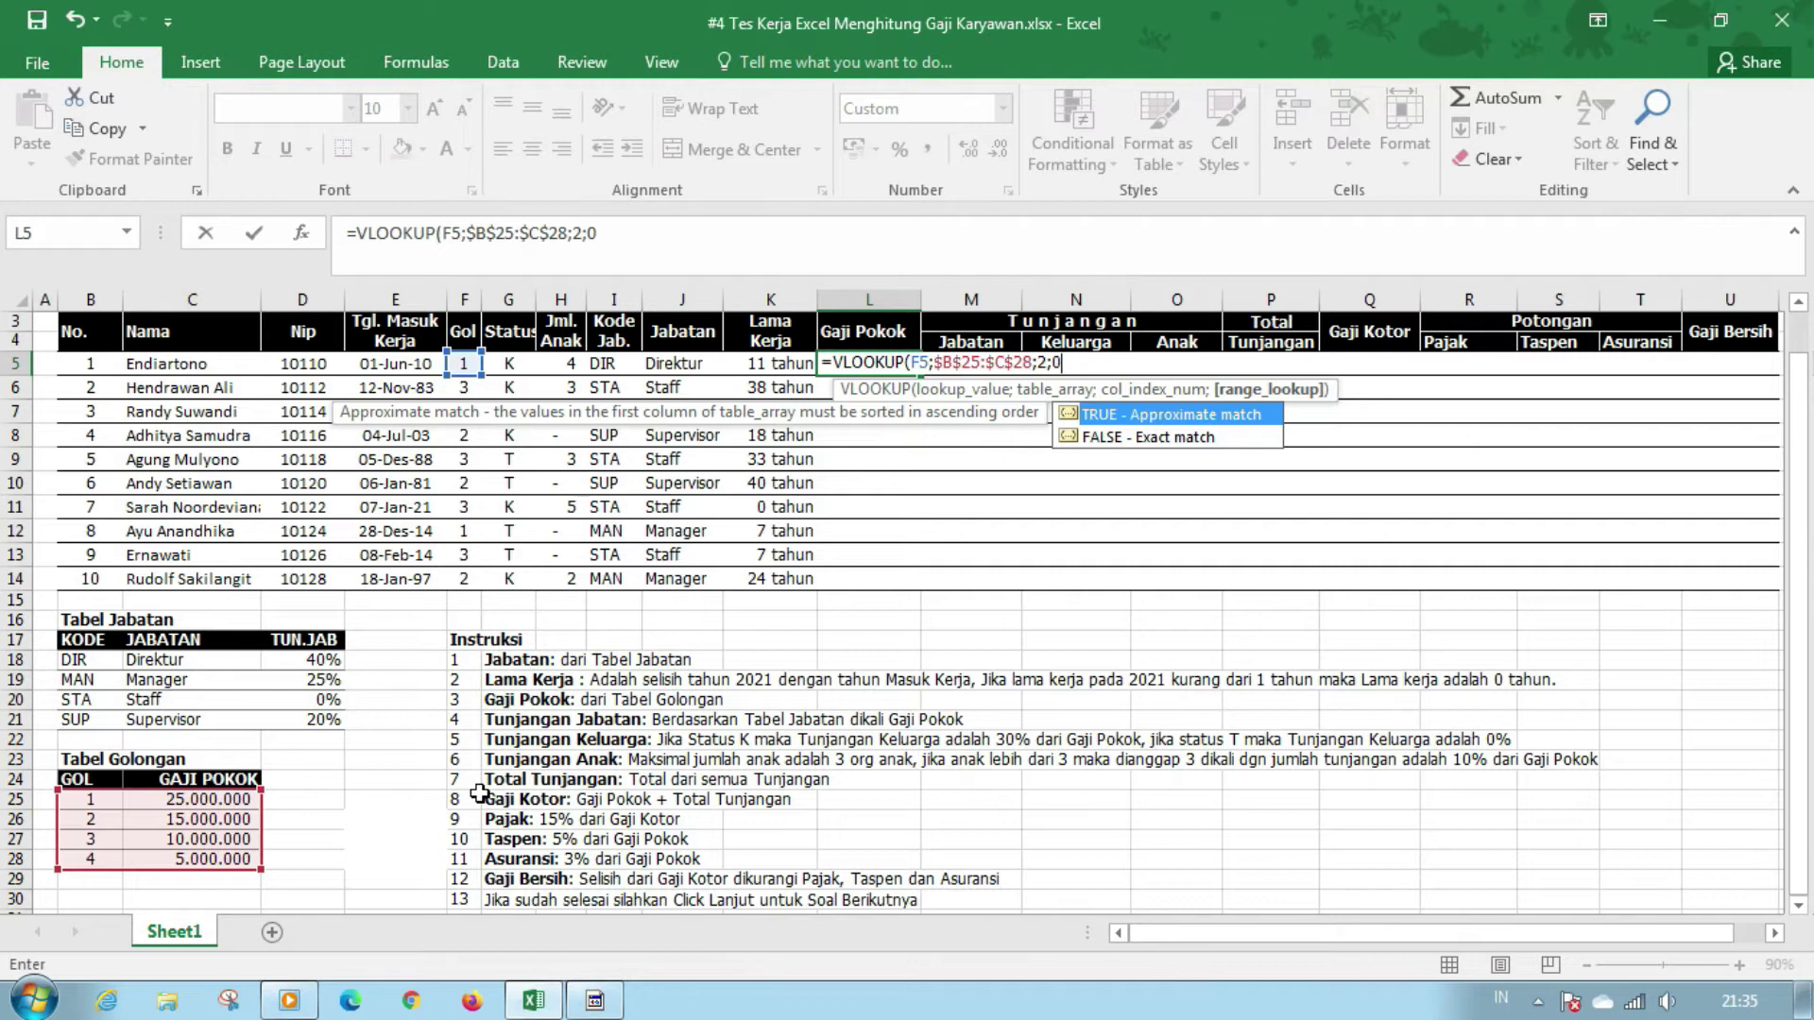
key("Return")
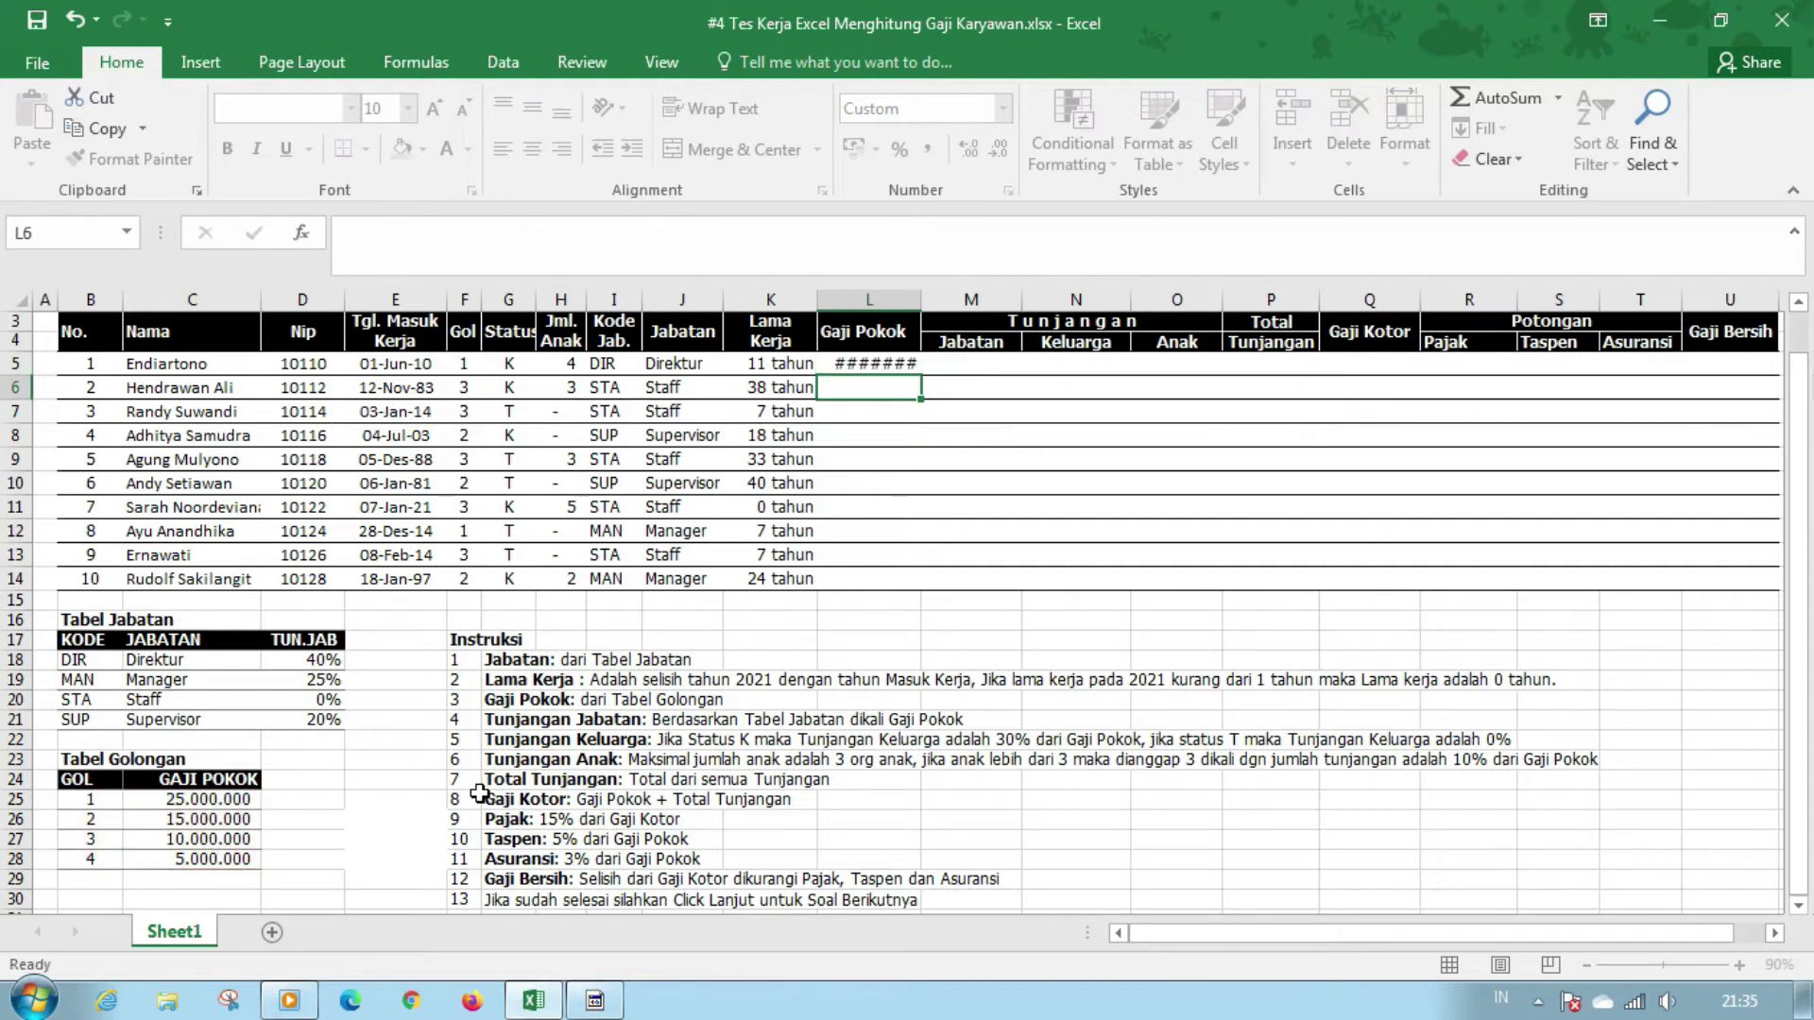
Copy the base salary lookup from L5 down to L14
key("Up")
left_click(922, 301)
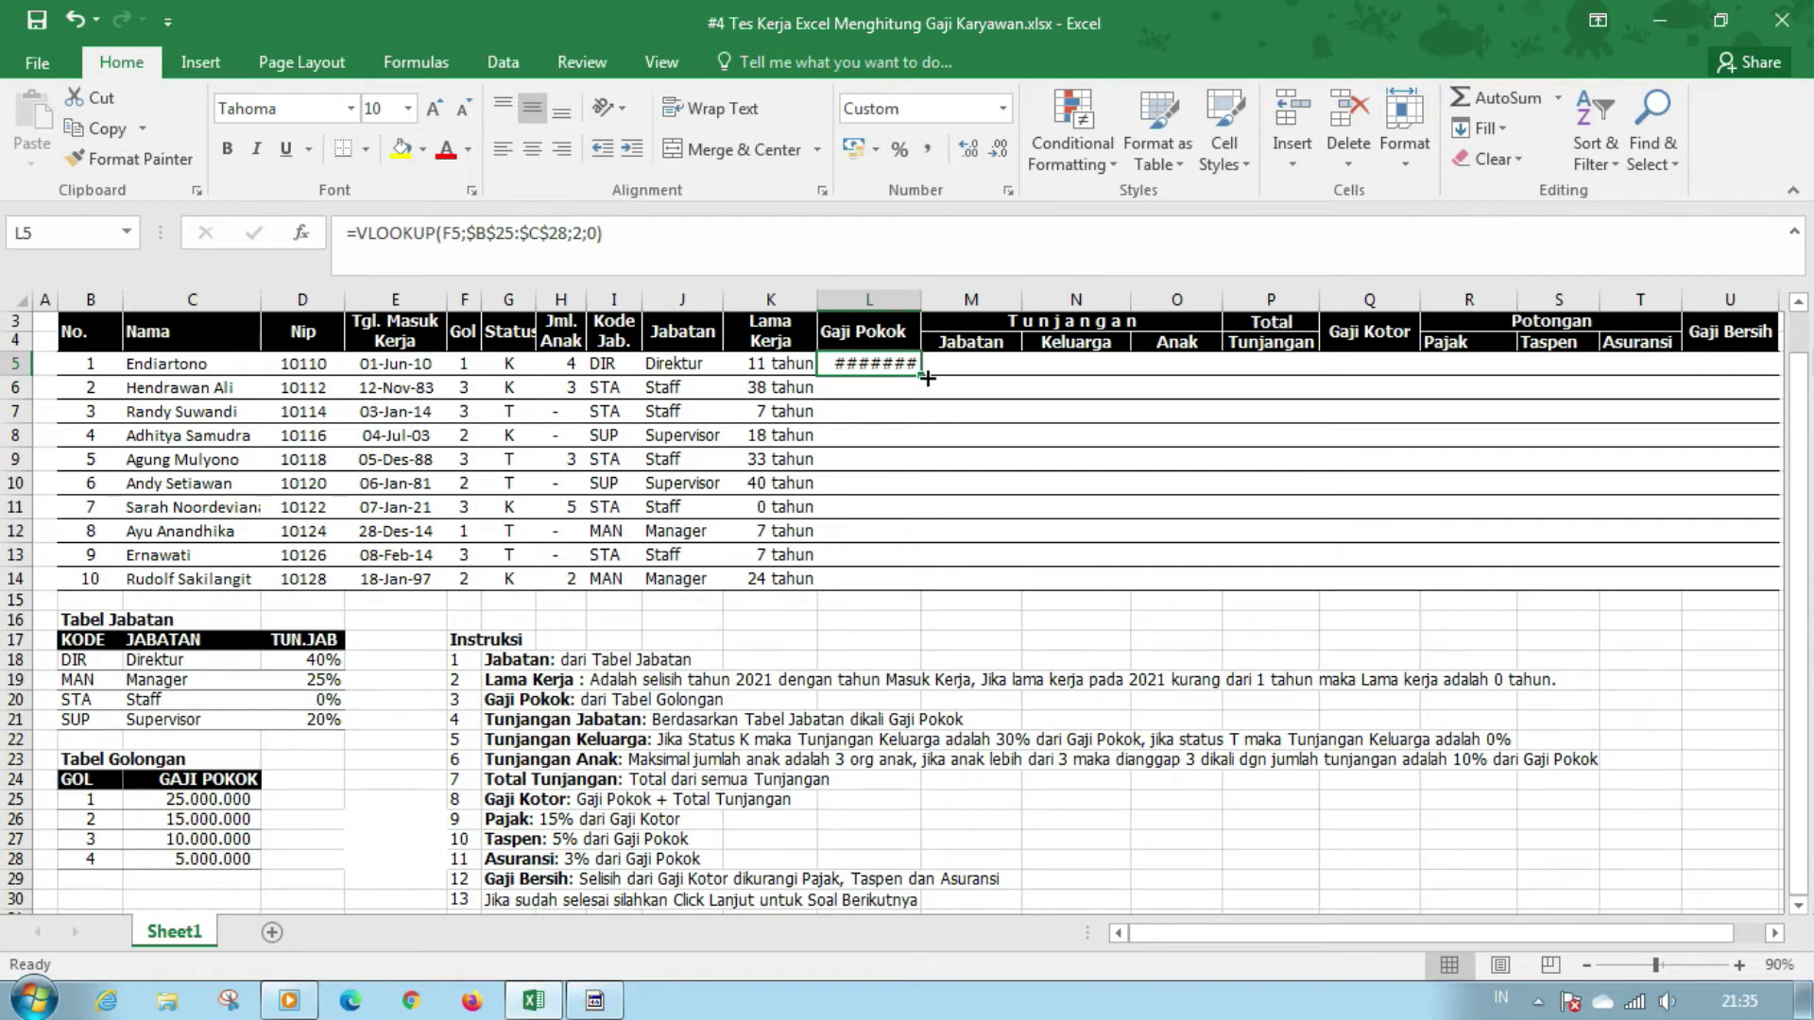
left_click_drag(927, 377, 924, 585)
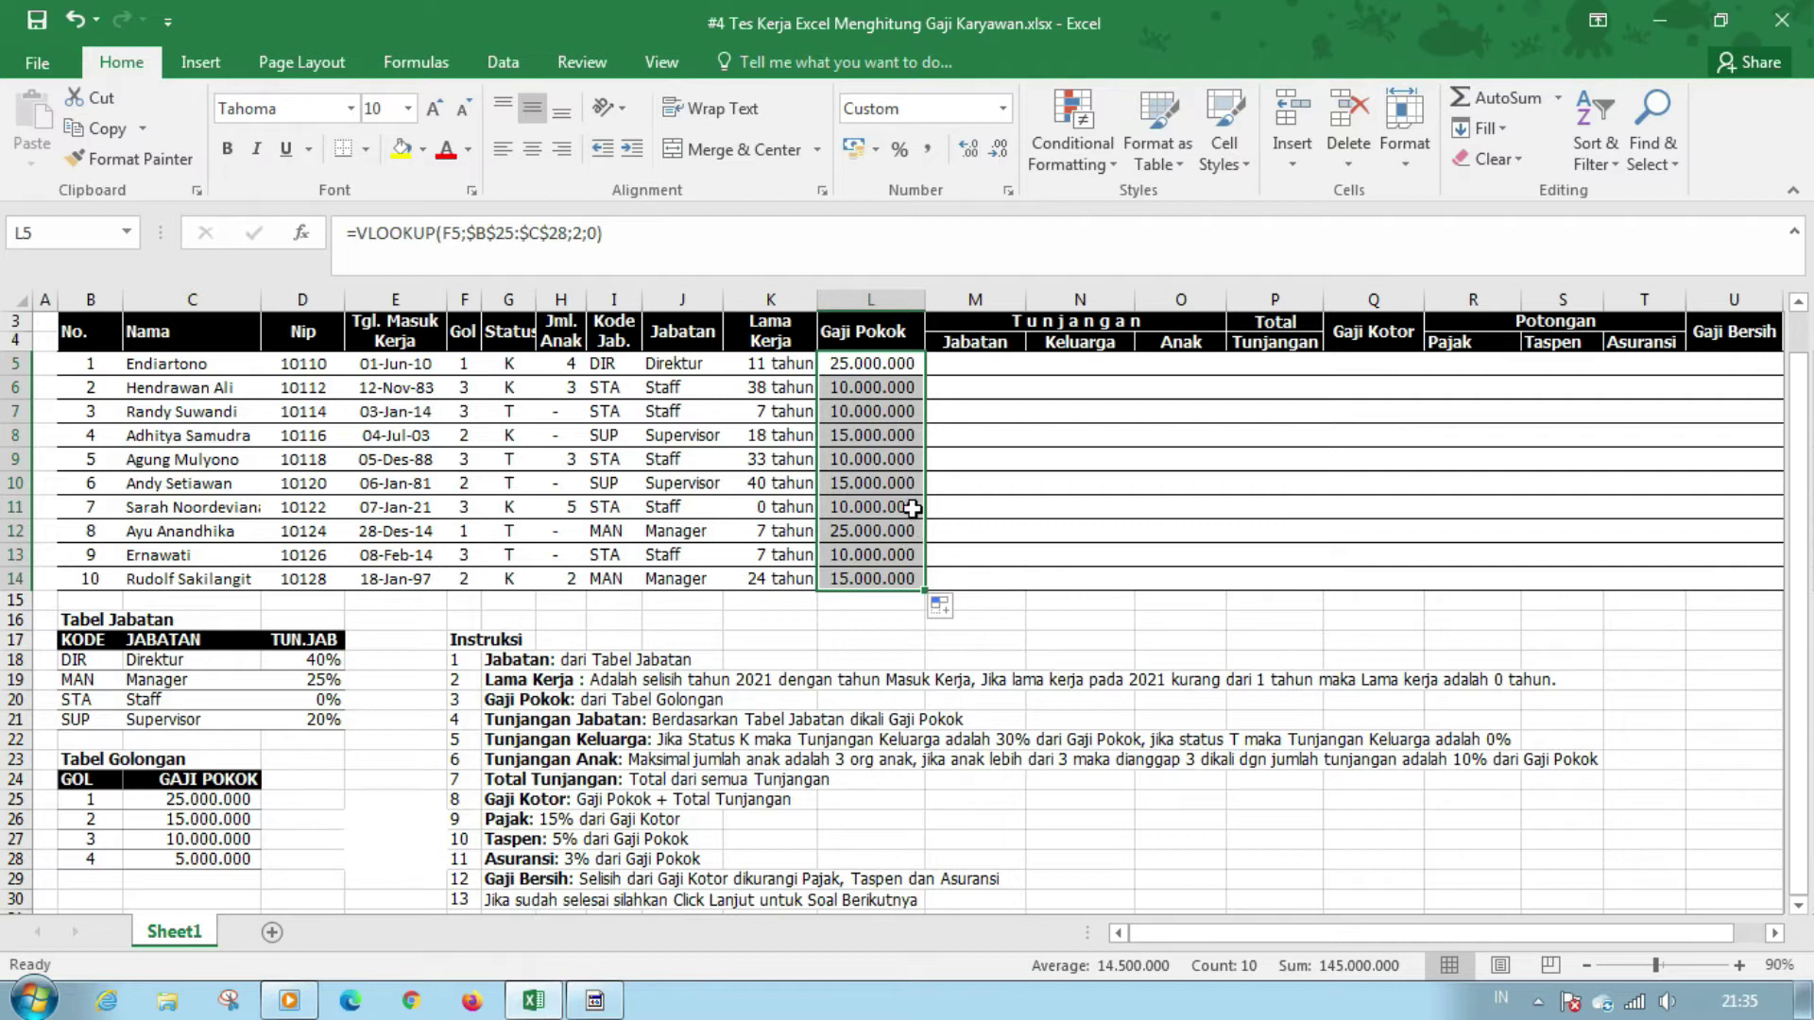
left_click(983, 365)
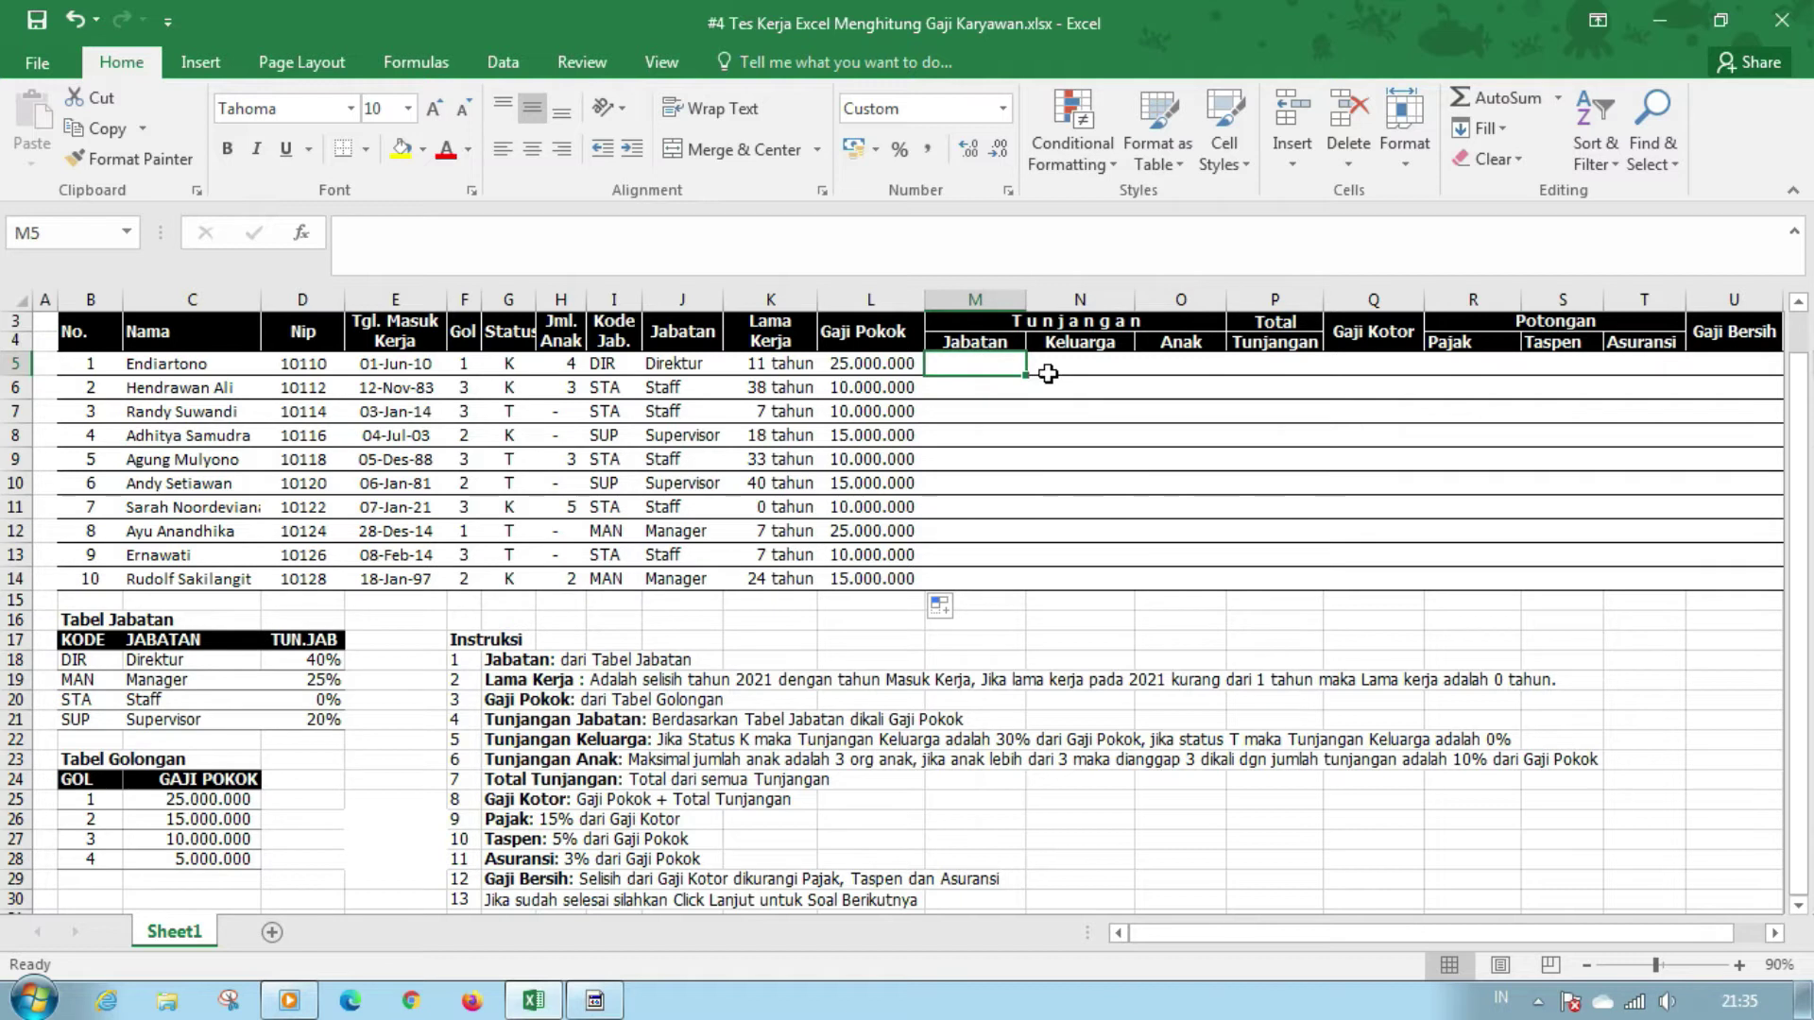
left_click(1091, 344)
left_click(1177, 340)
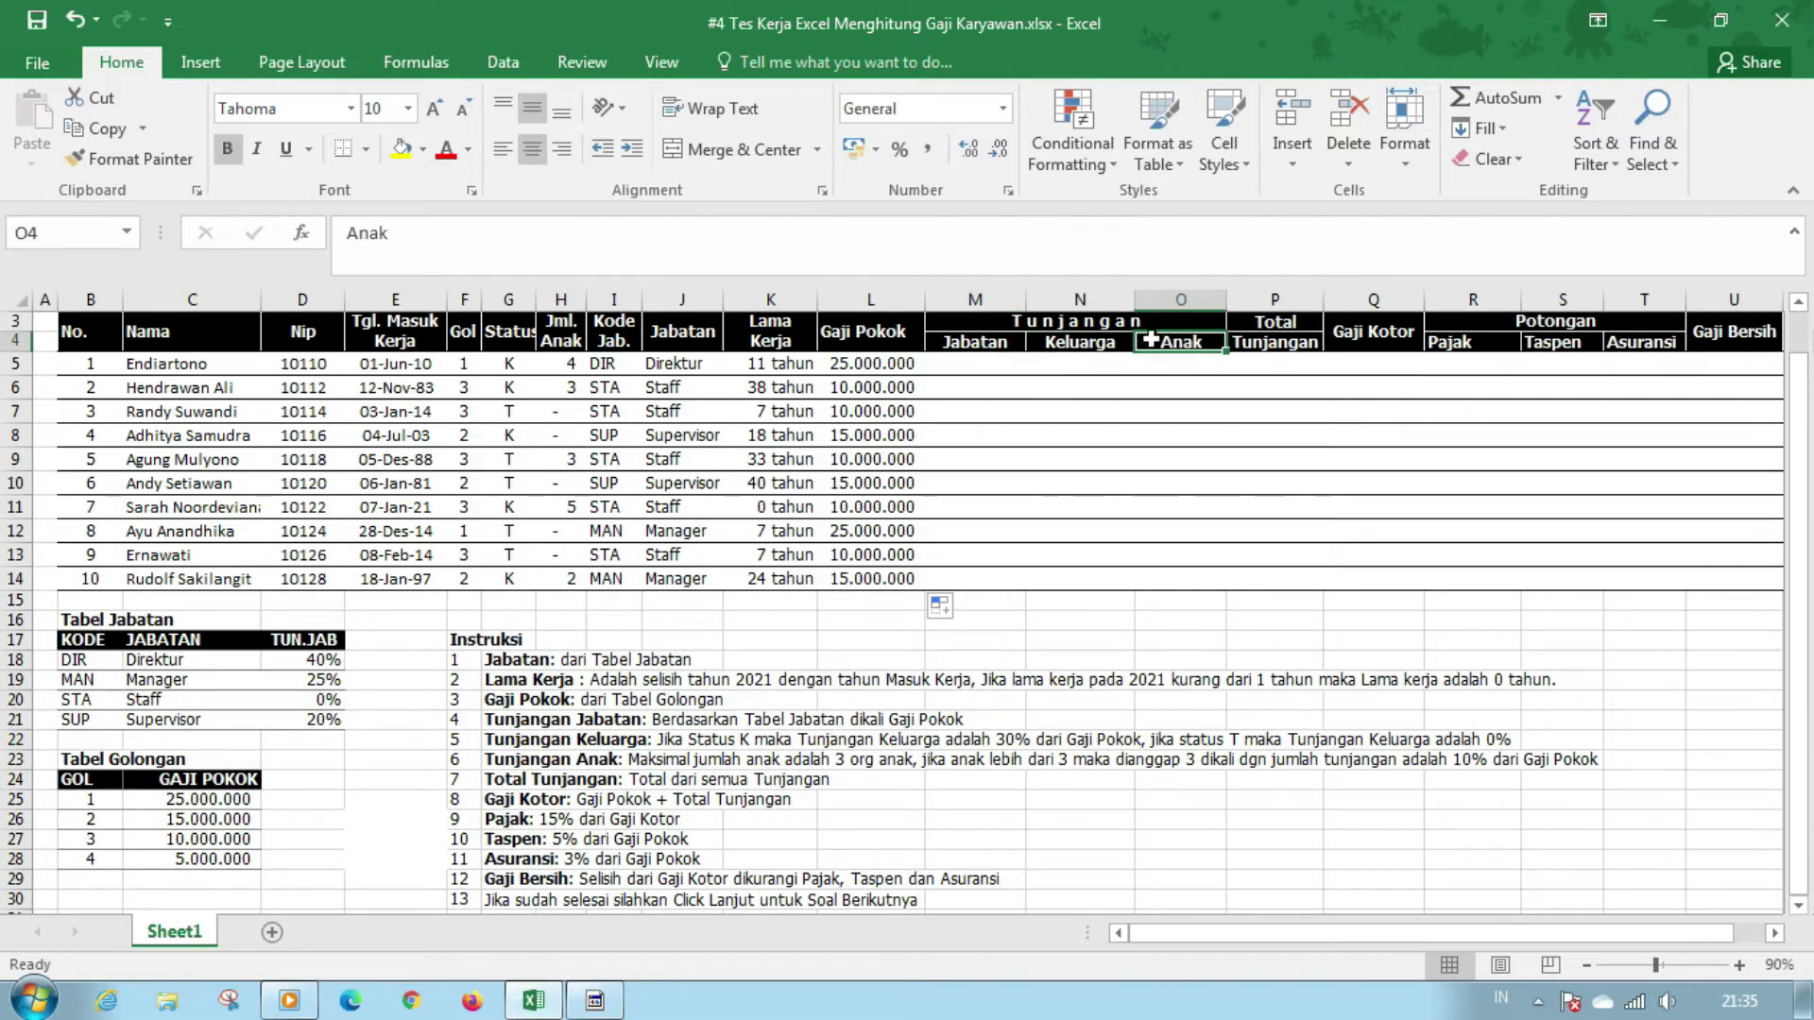
left_click(1011, 361)
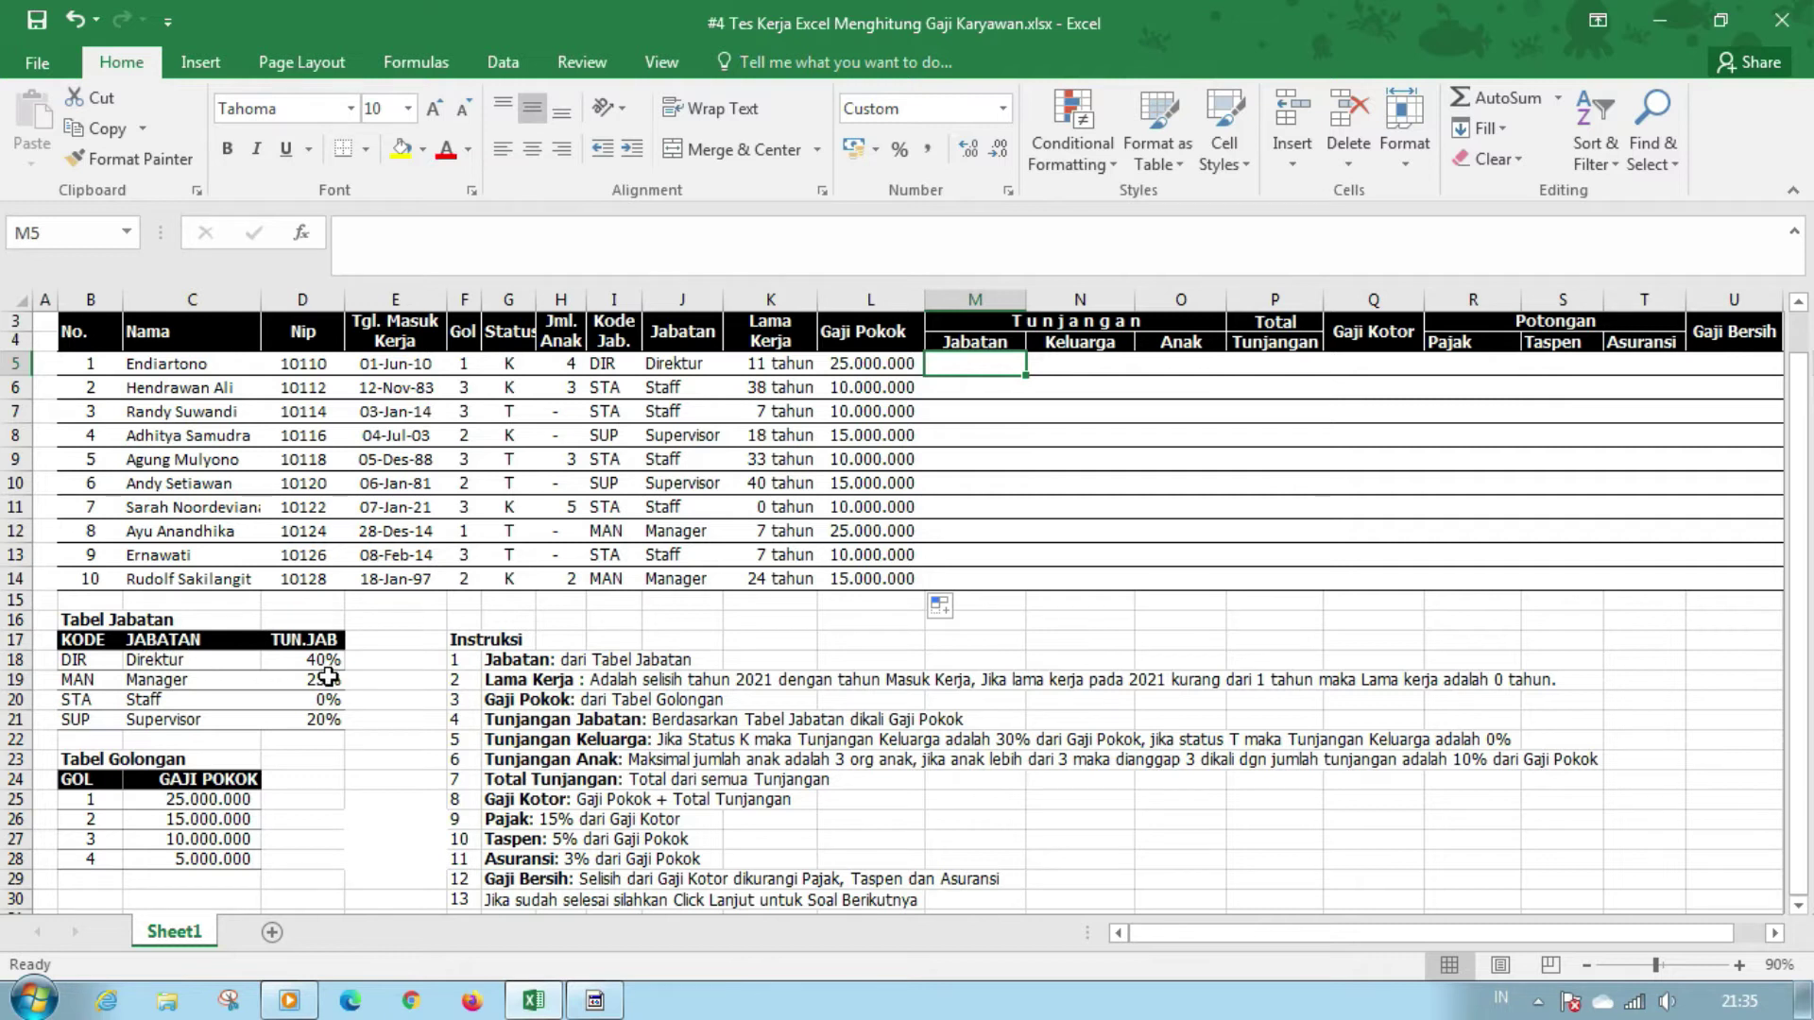
mouse_move(321, 660)
left_mouse_down()
mouse_move(330, 718)
mouse_move(94, 718)
left_mouse_up()
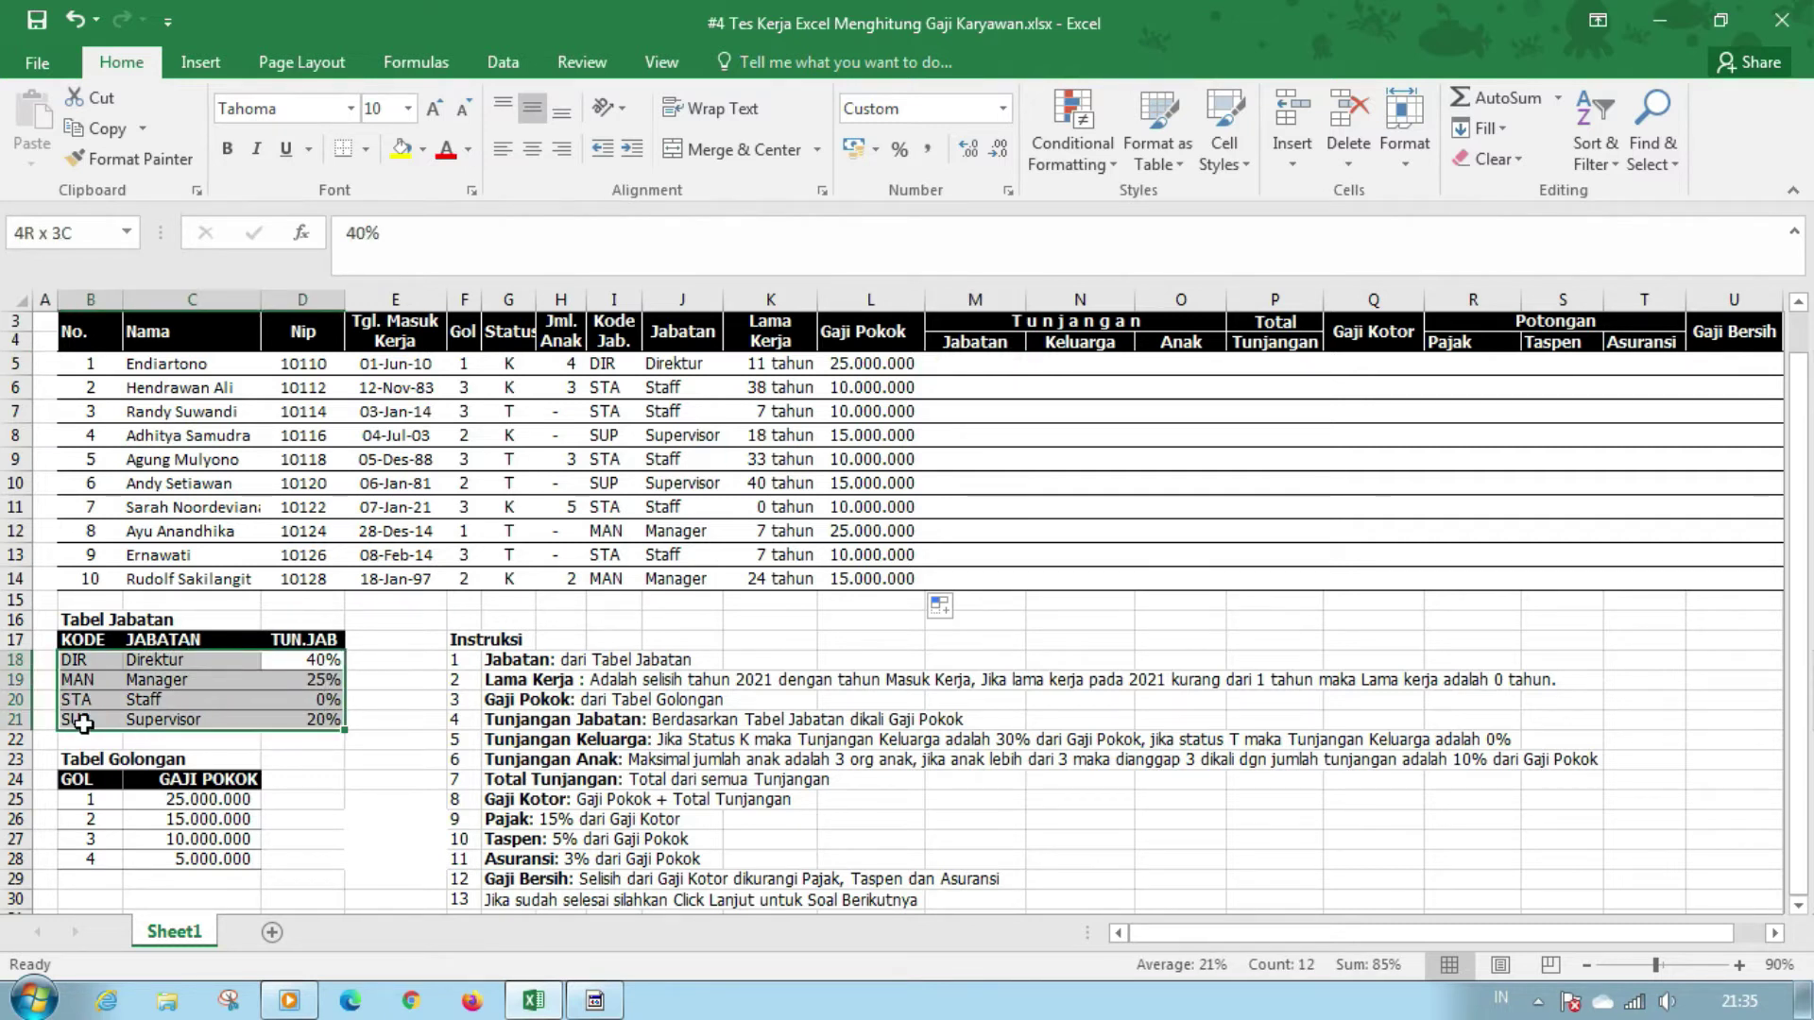
left_click(1115, 346)
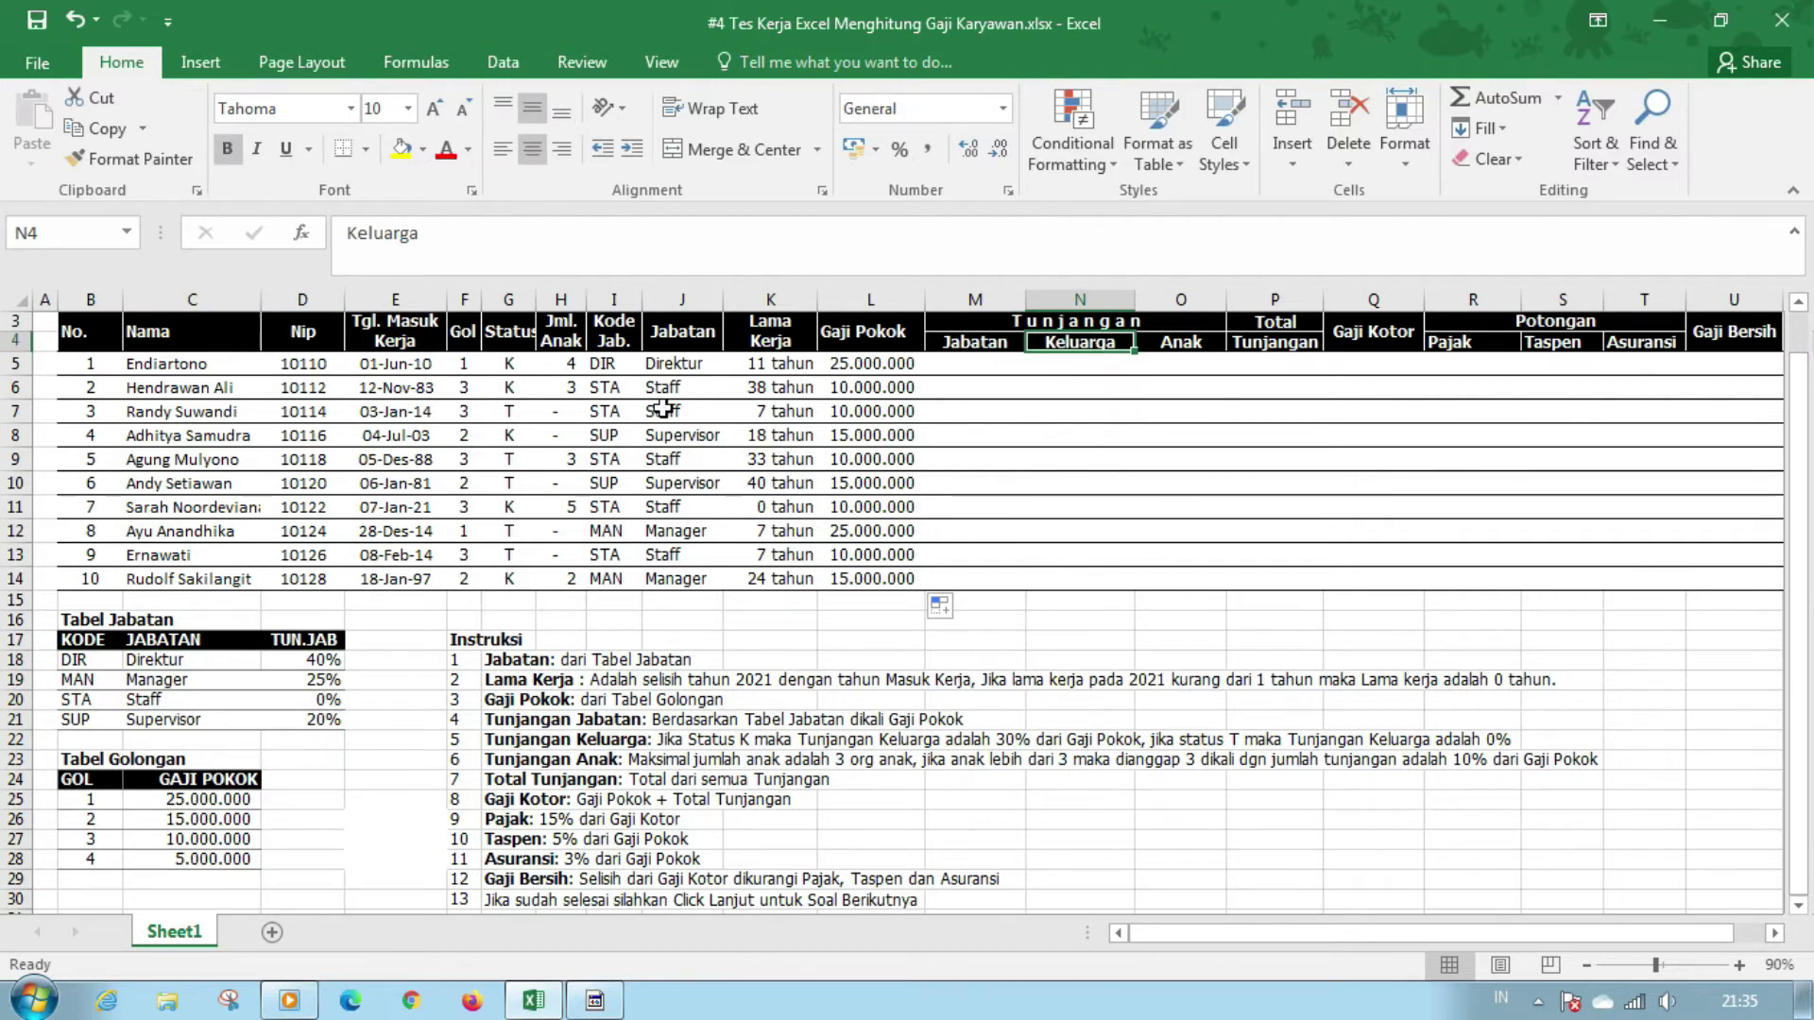
left_click_drag(515, 364, 515, 578)
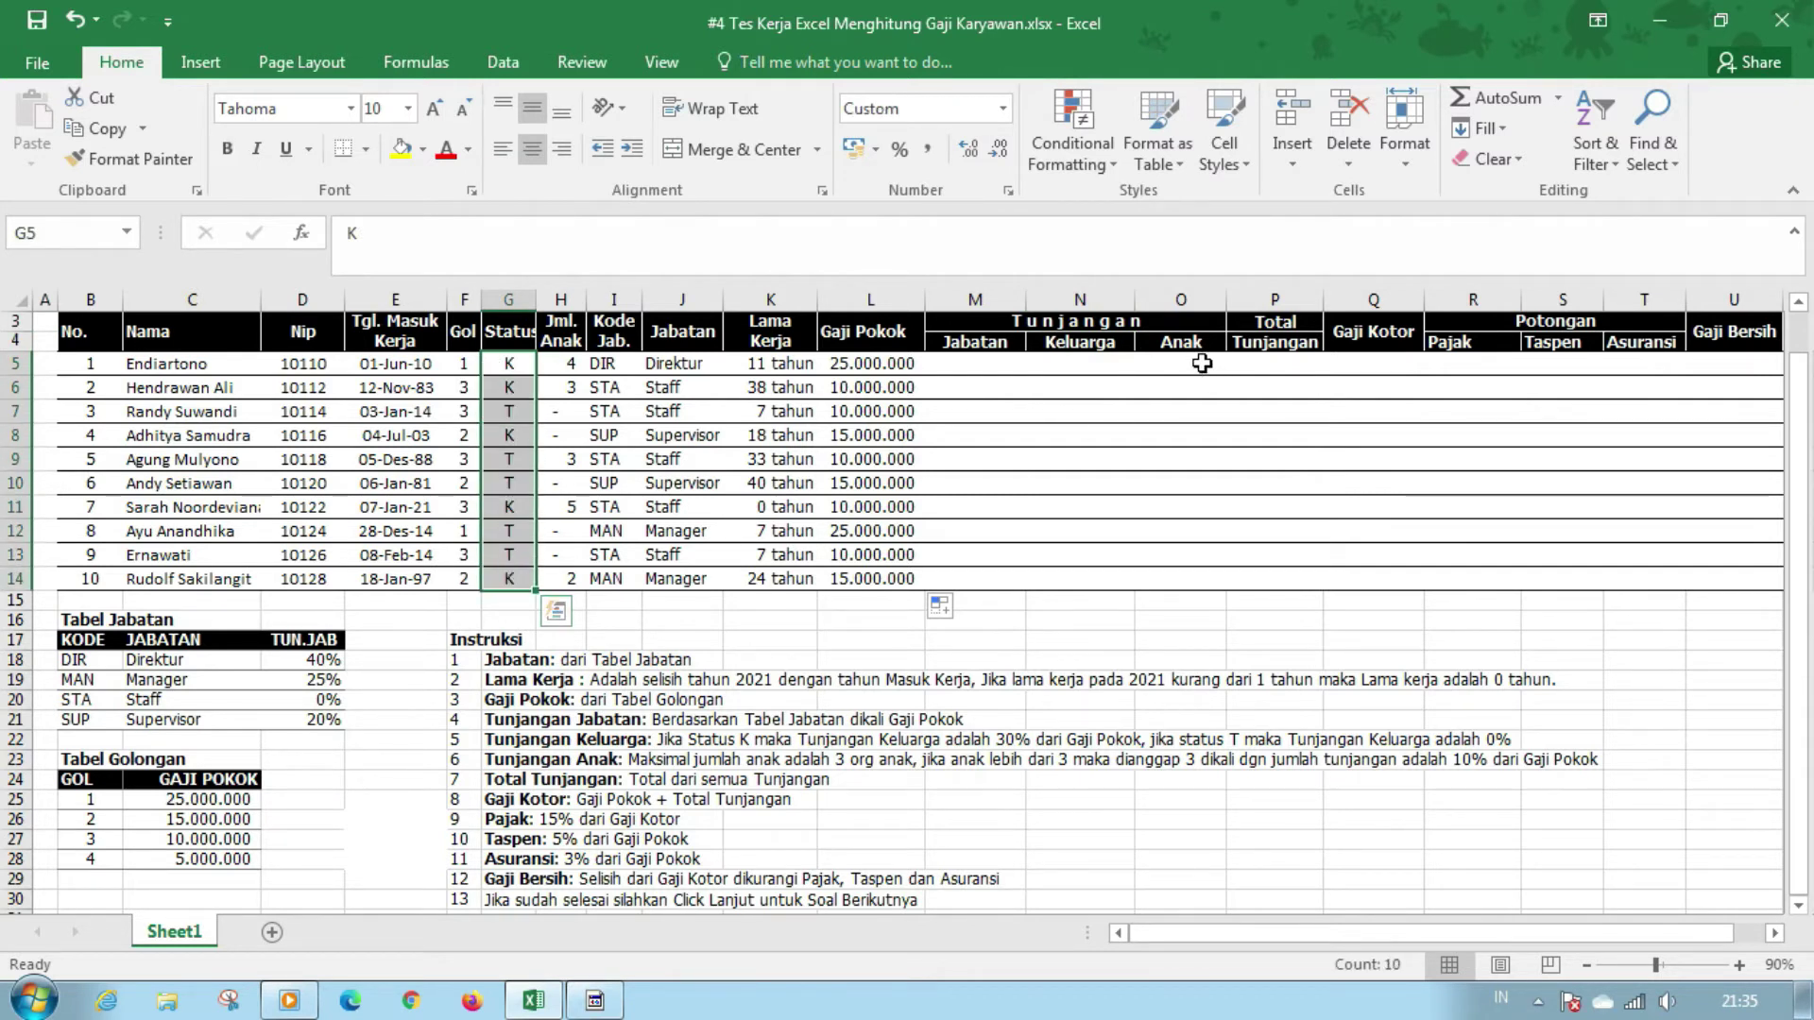
left_click(1008, 403)
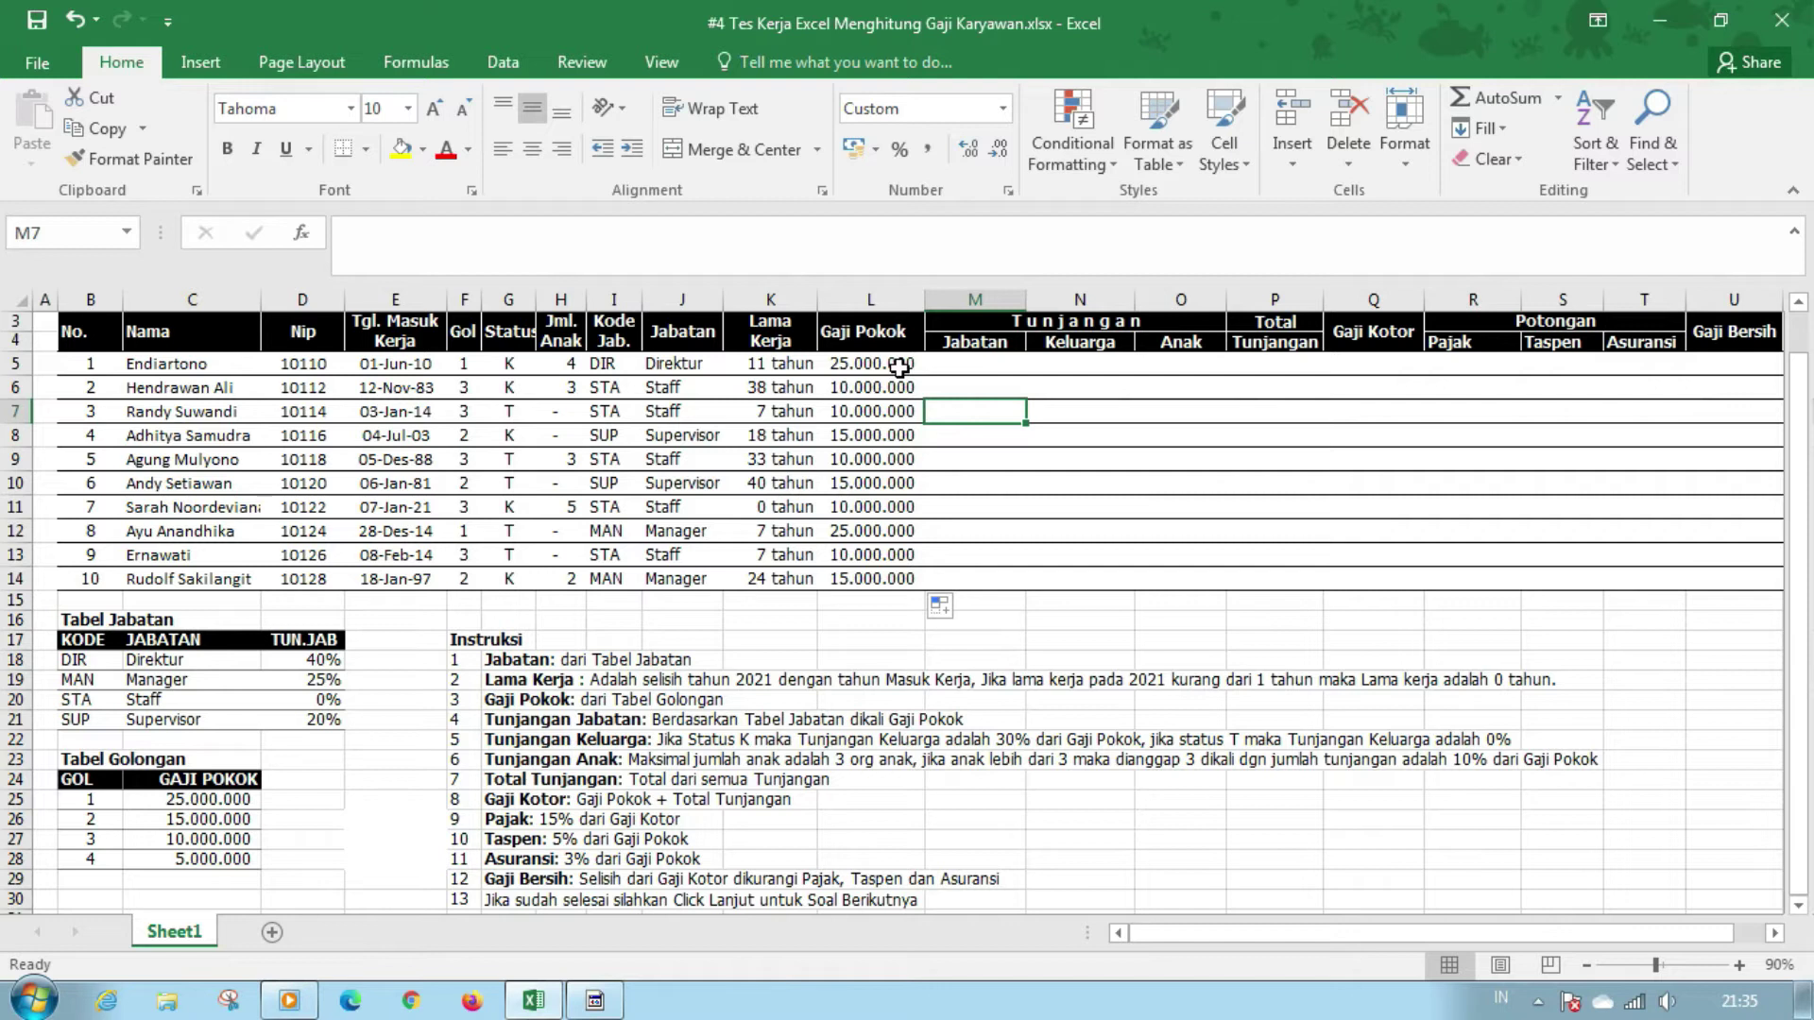
left_click(528, 363)
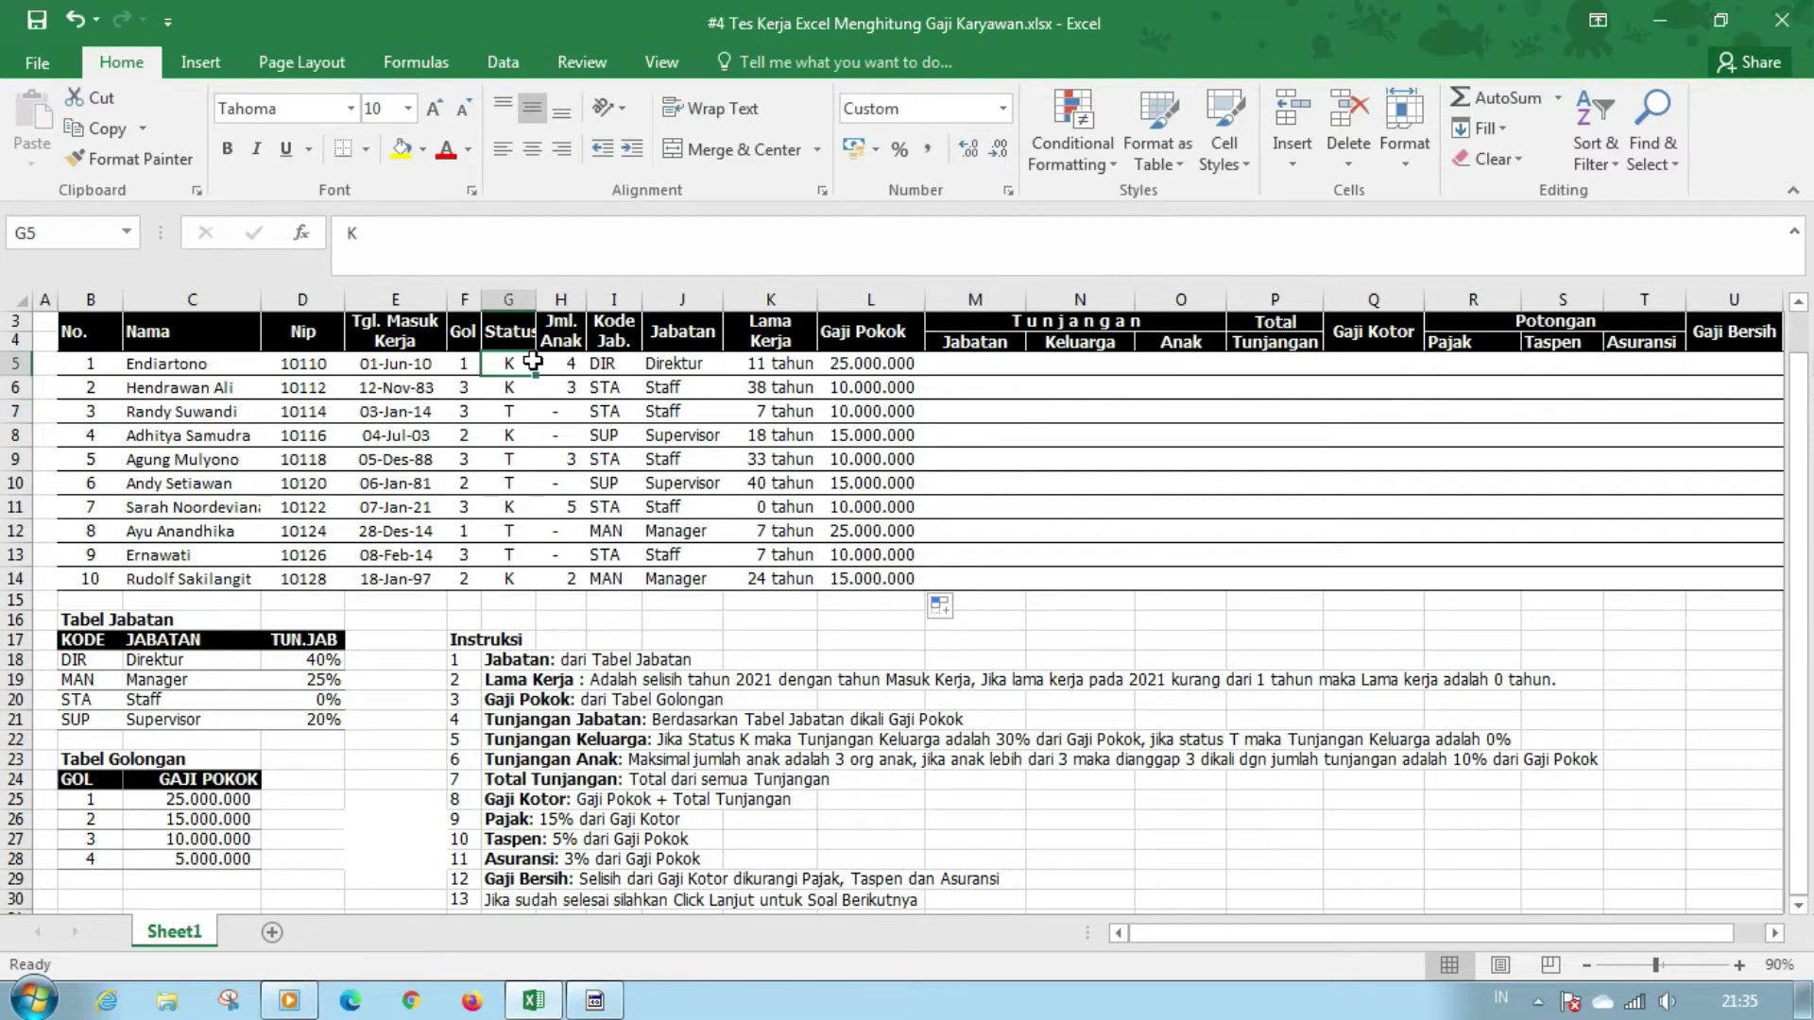
left_click(522, 406)
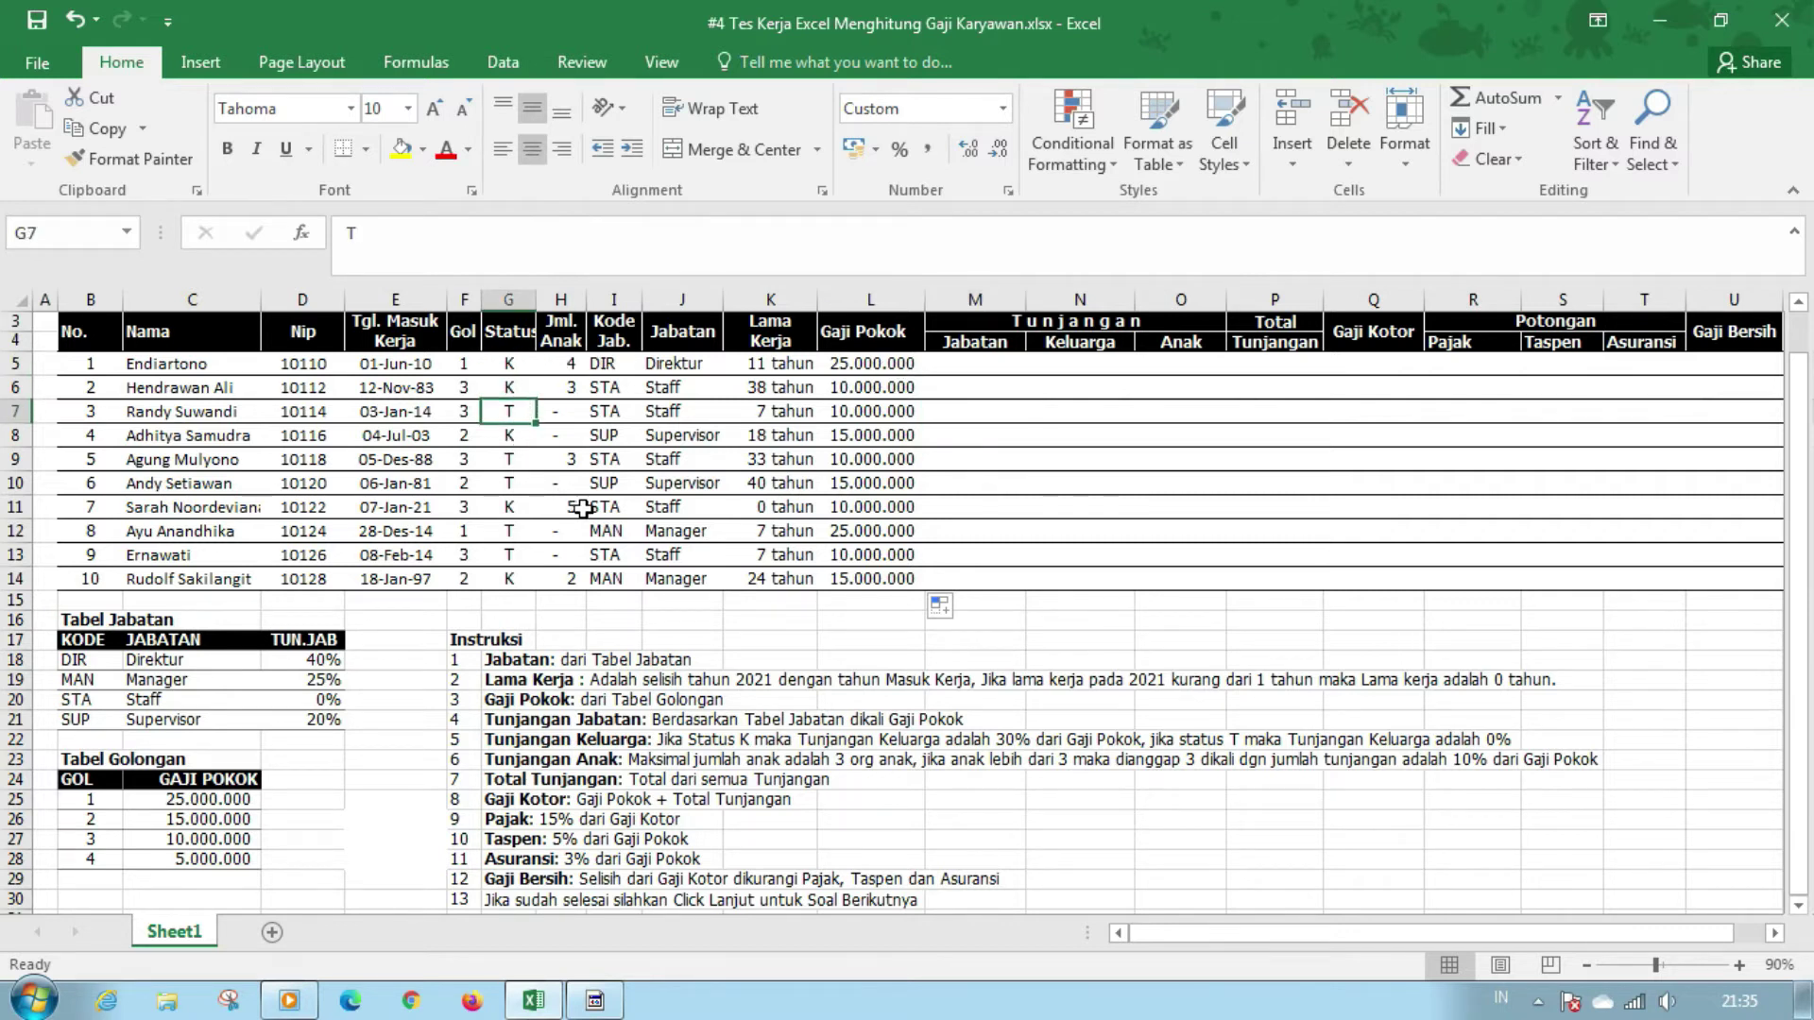
Review the children column, then start =VLOOKUP( in cell M5 for the Jabatan allowance
left_click(1197, 360)
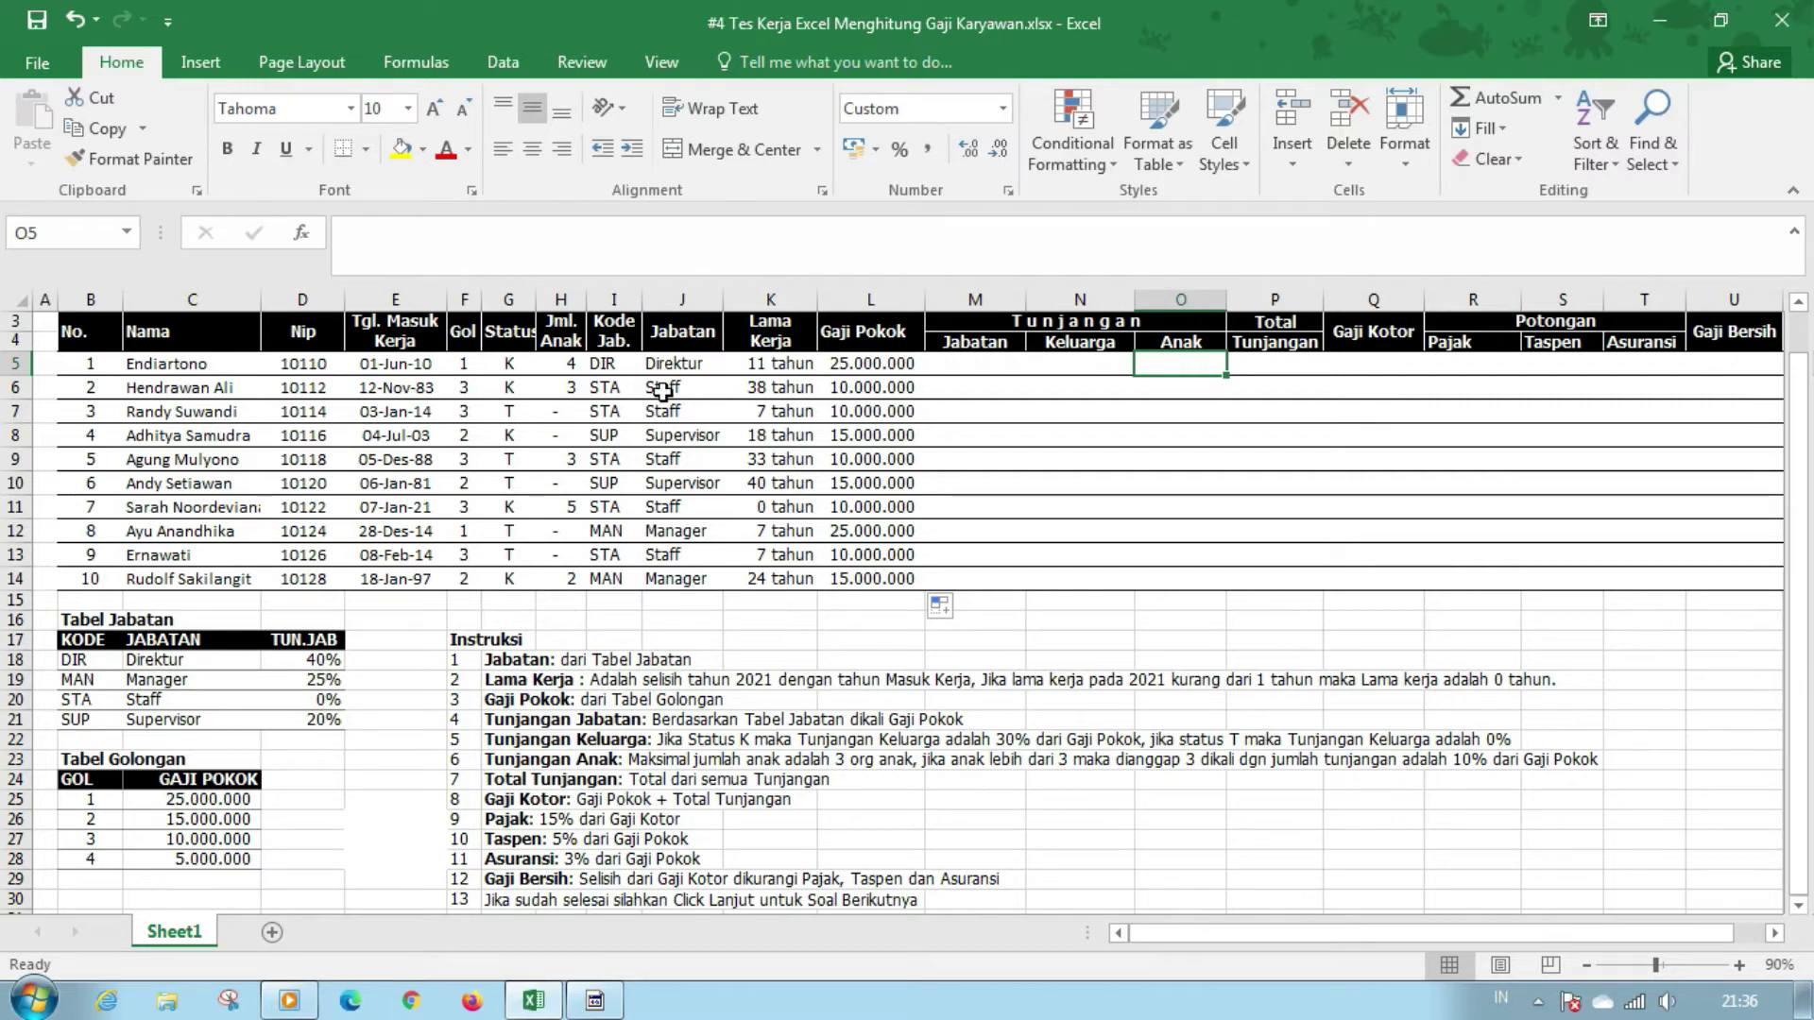
left_click_drag(565, 363, 570, 578)
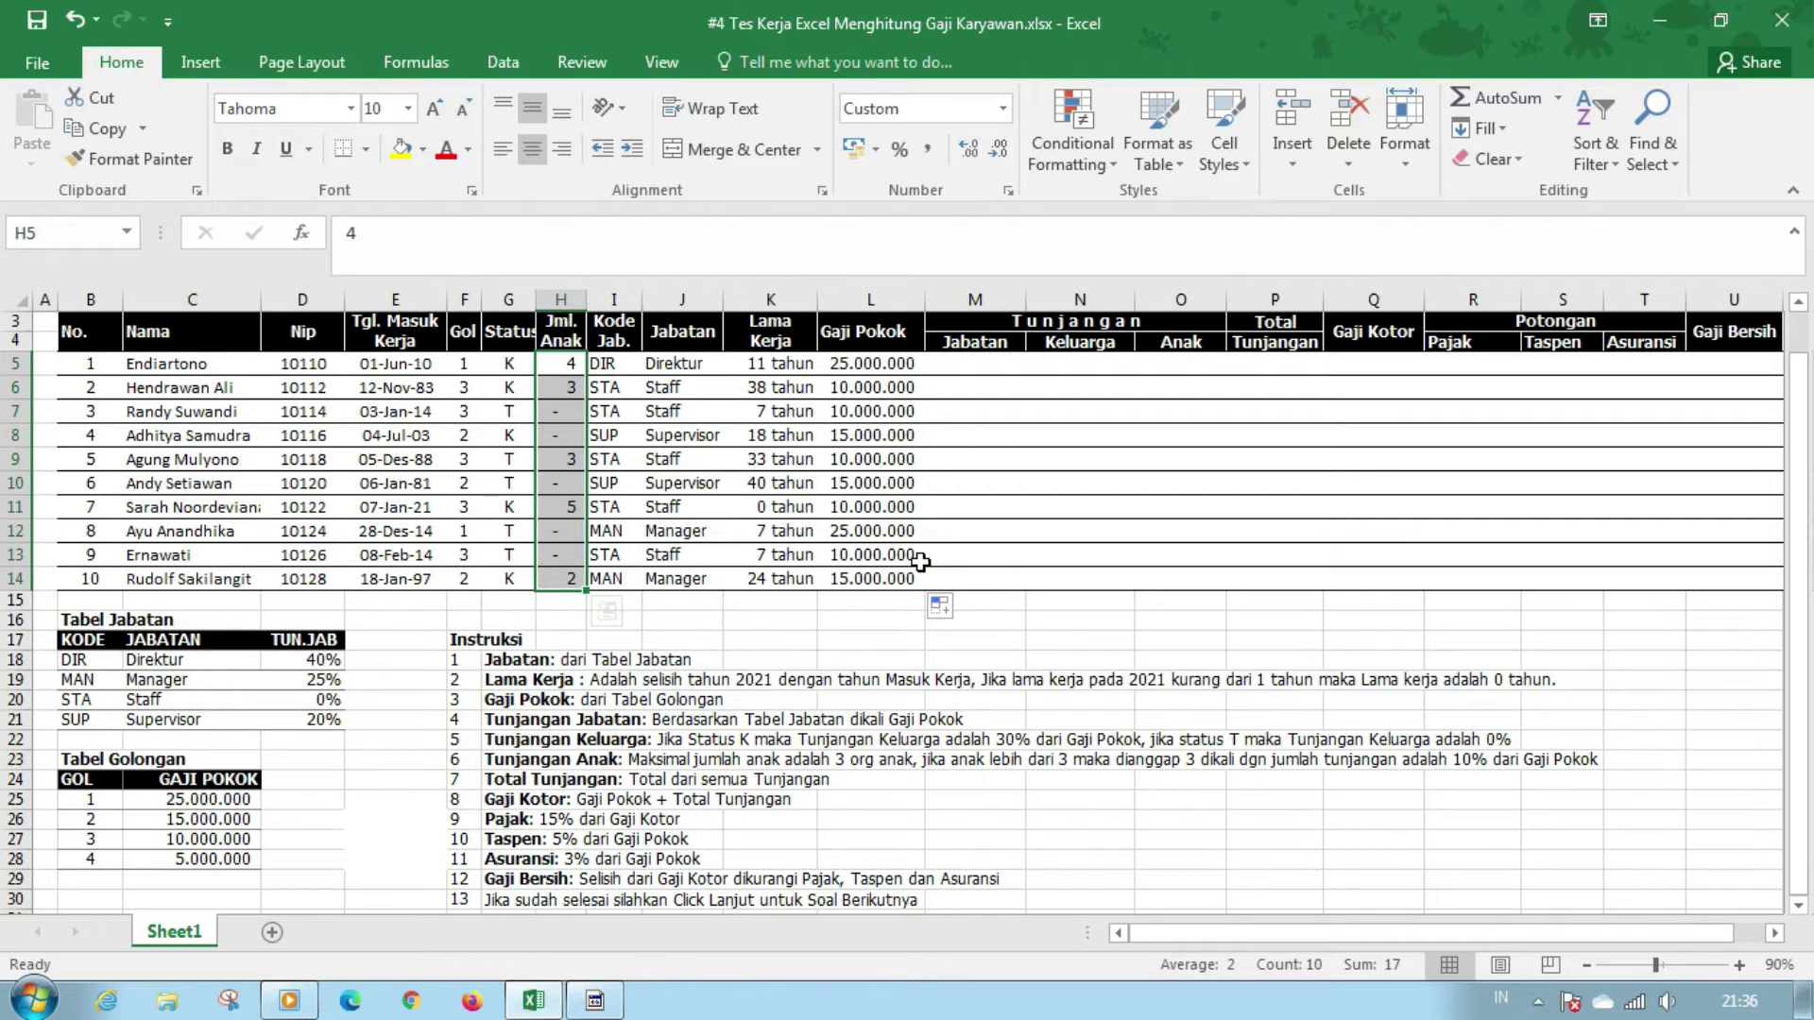
left_click(1101, 457)
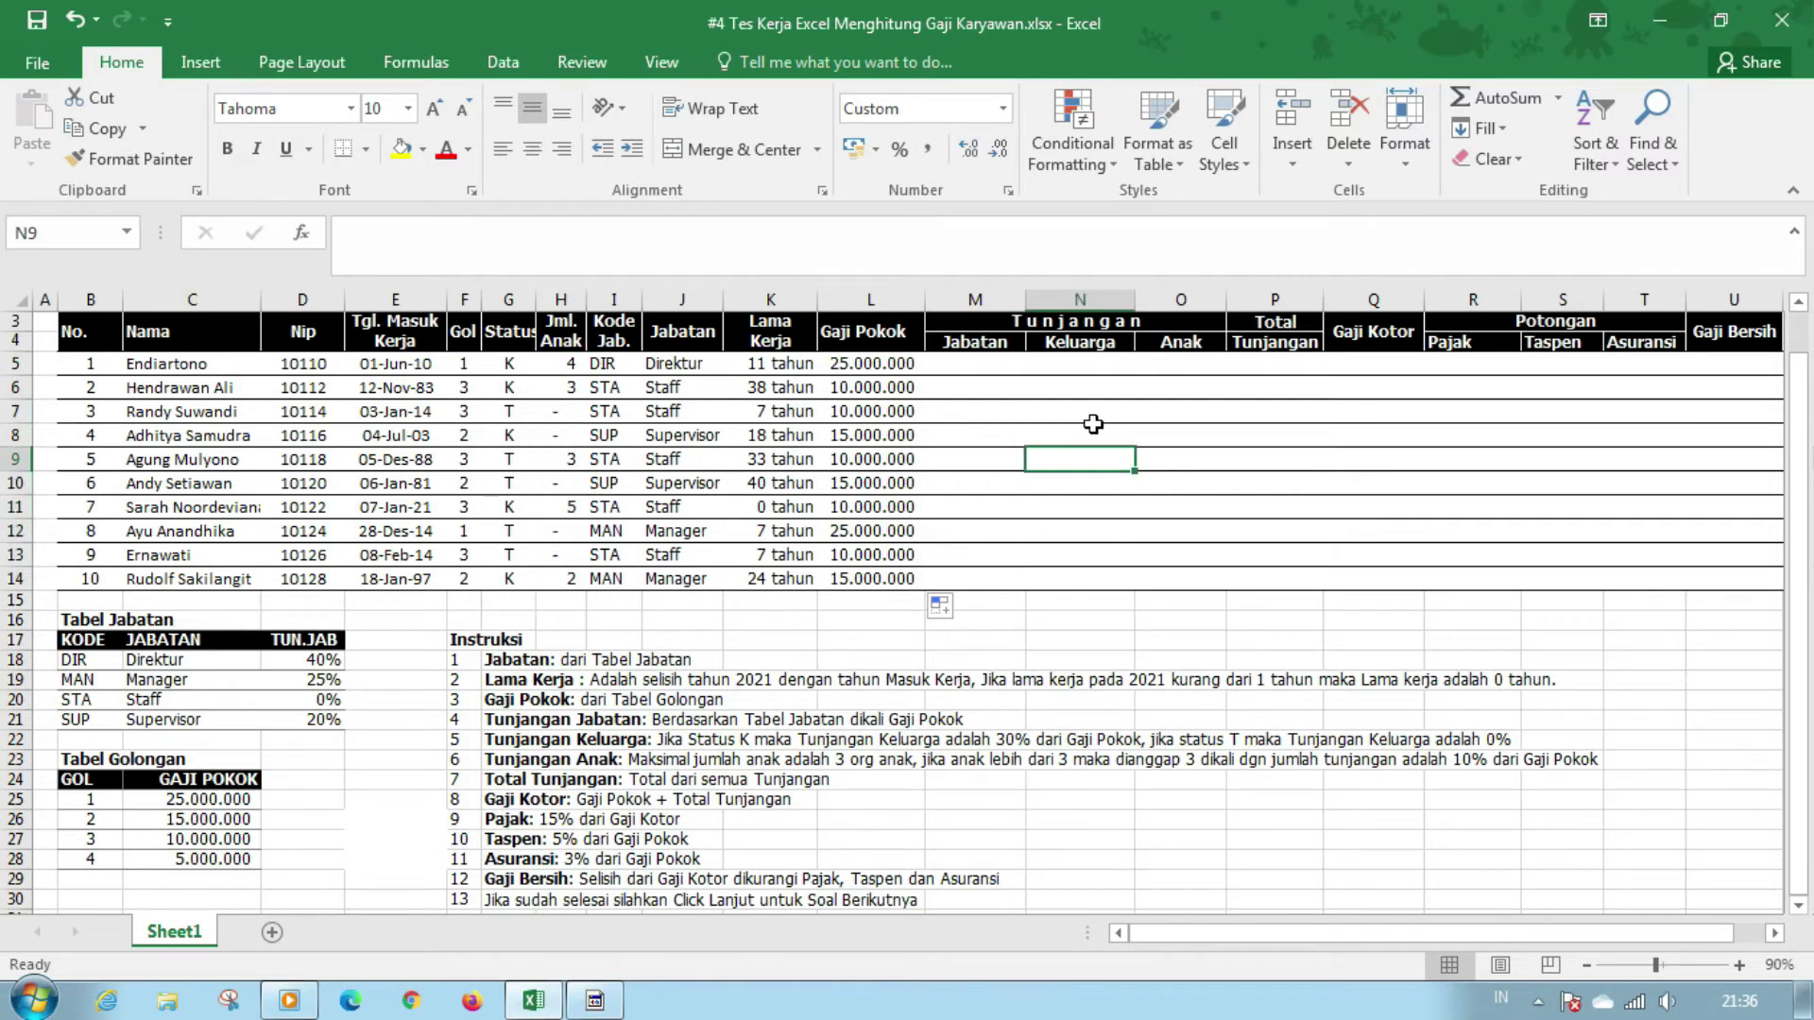
left_click(998, 366)
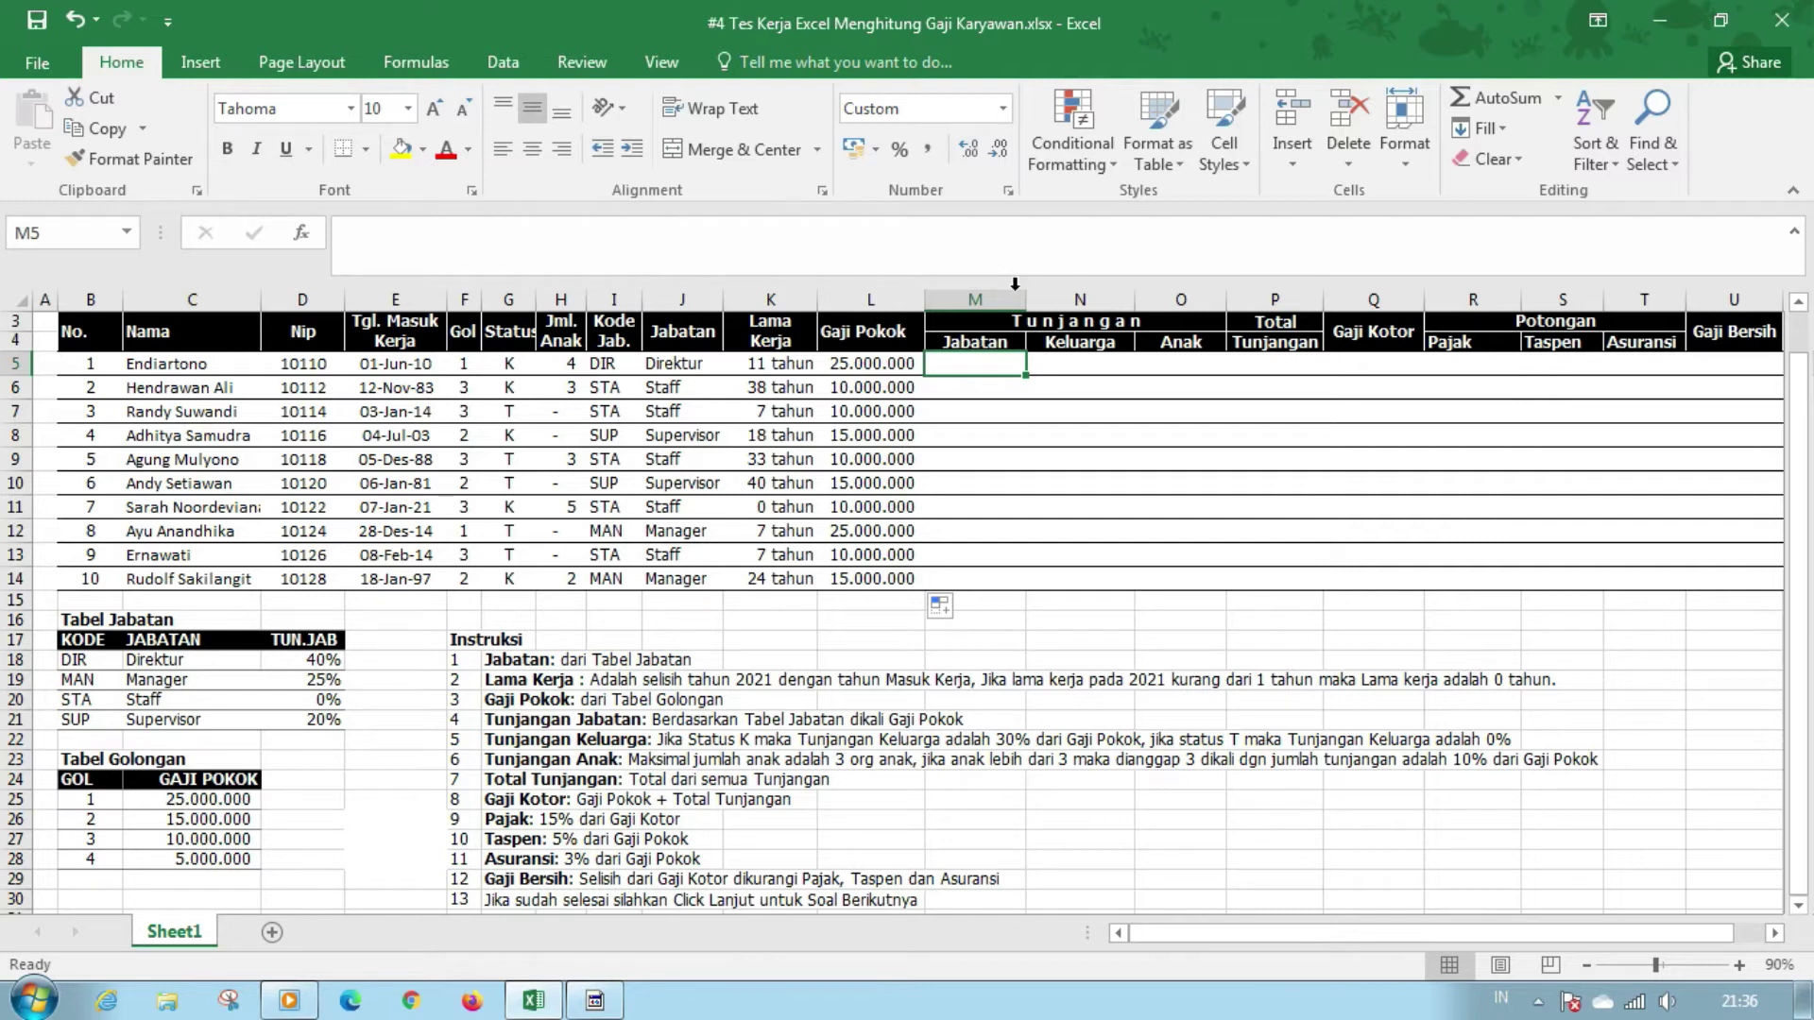
left_click(1011, 619)
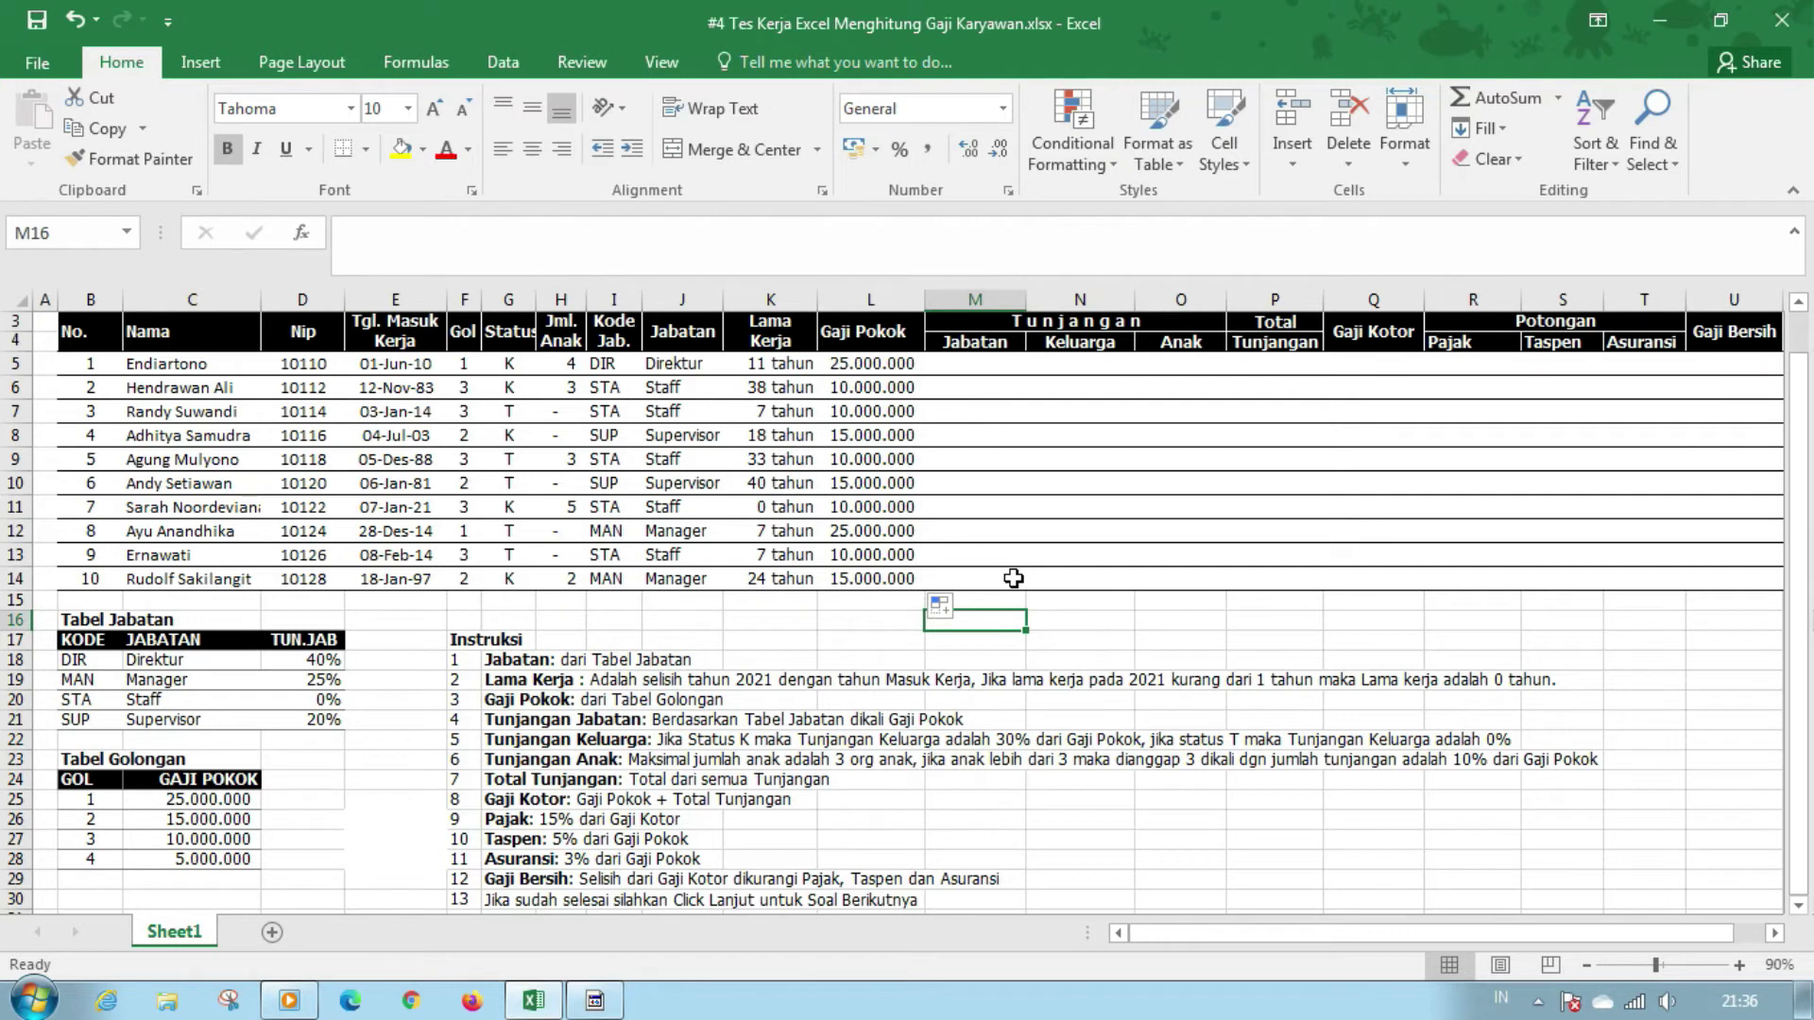
left_click(1011, 366)
type("=vl")
key("Tab")
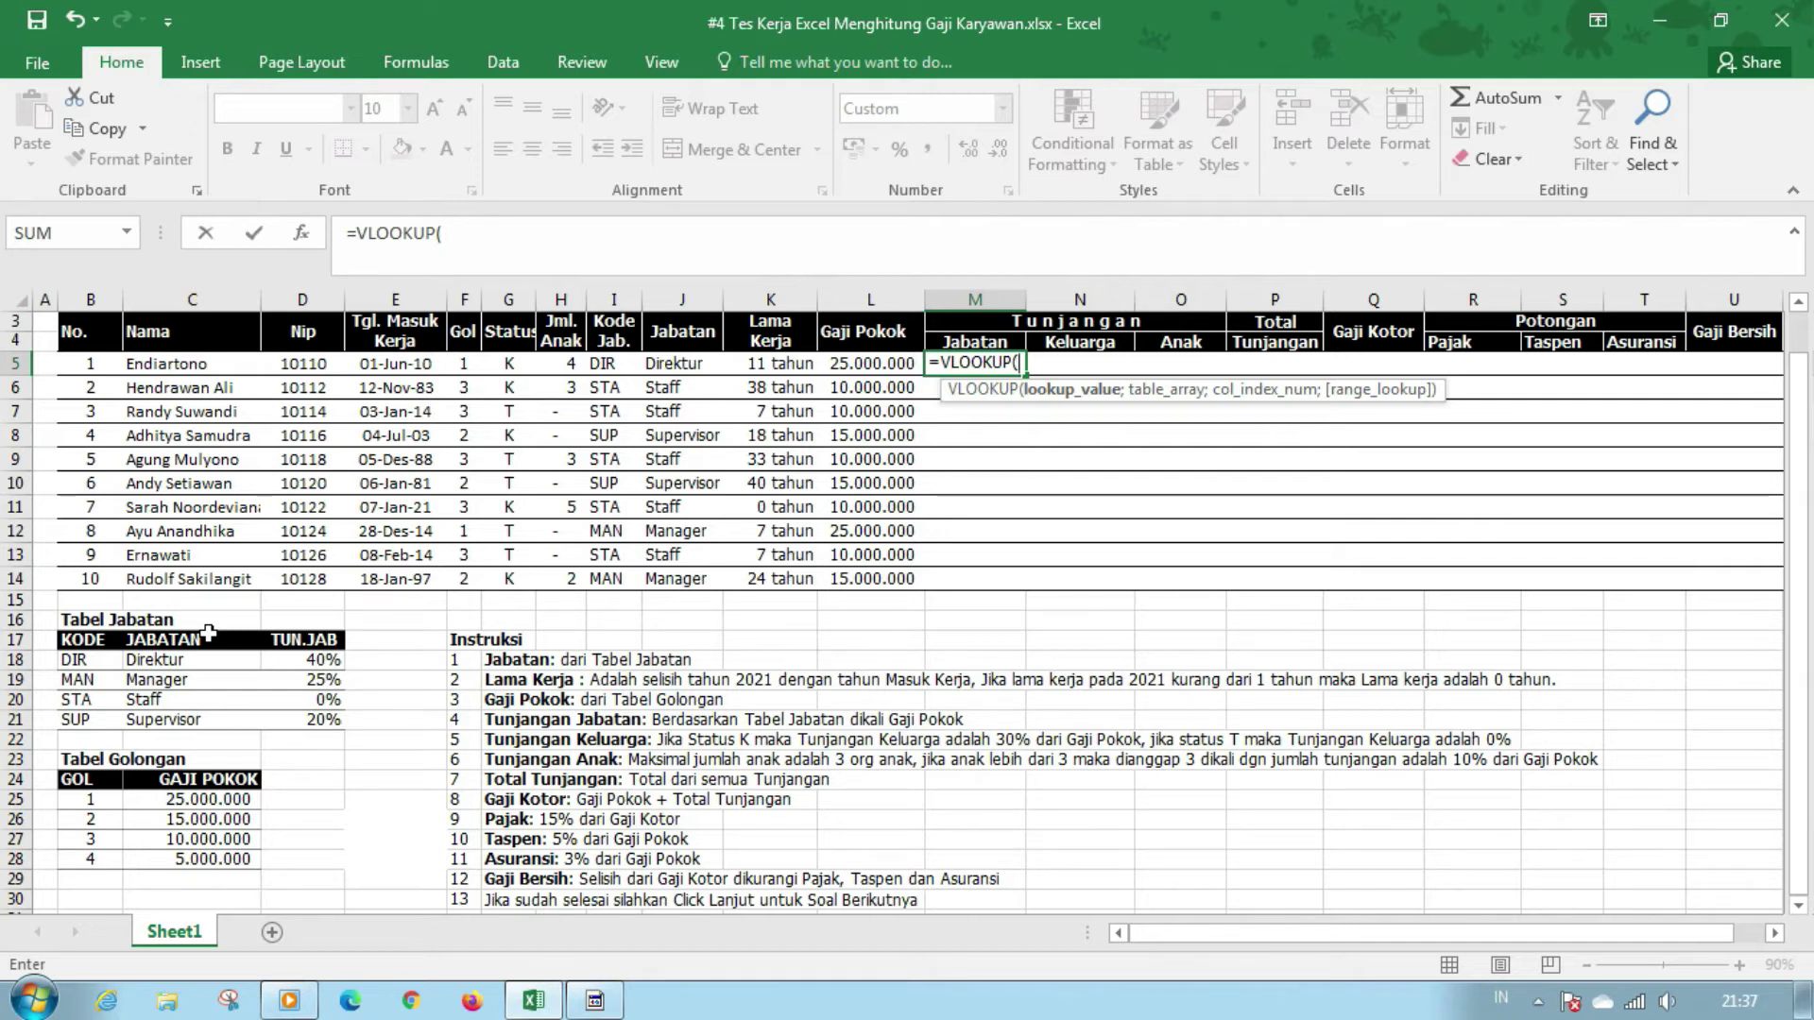
Complete M5 as =VLOOKUP(I5;$B$18:$D$21;3;0)*L5, autofit column M, and fill down to M14
left_click(630, 366)
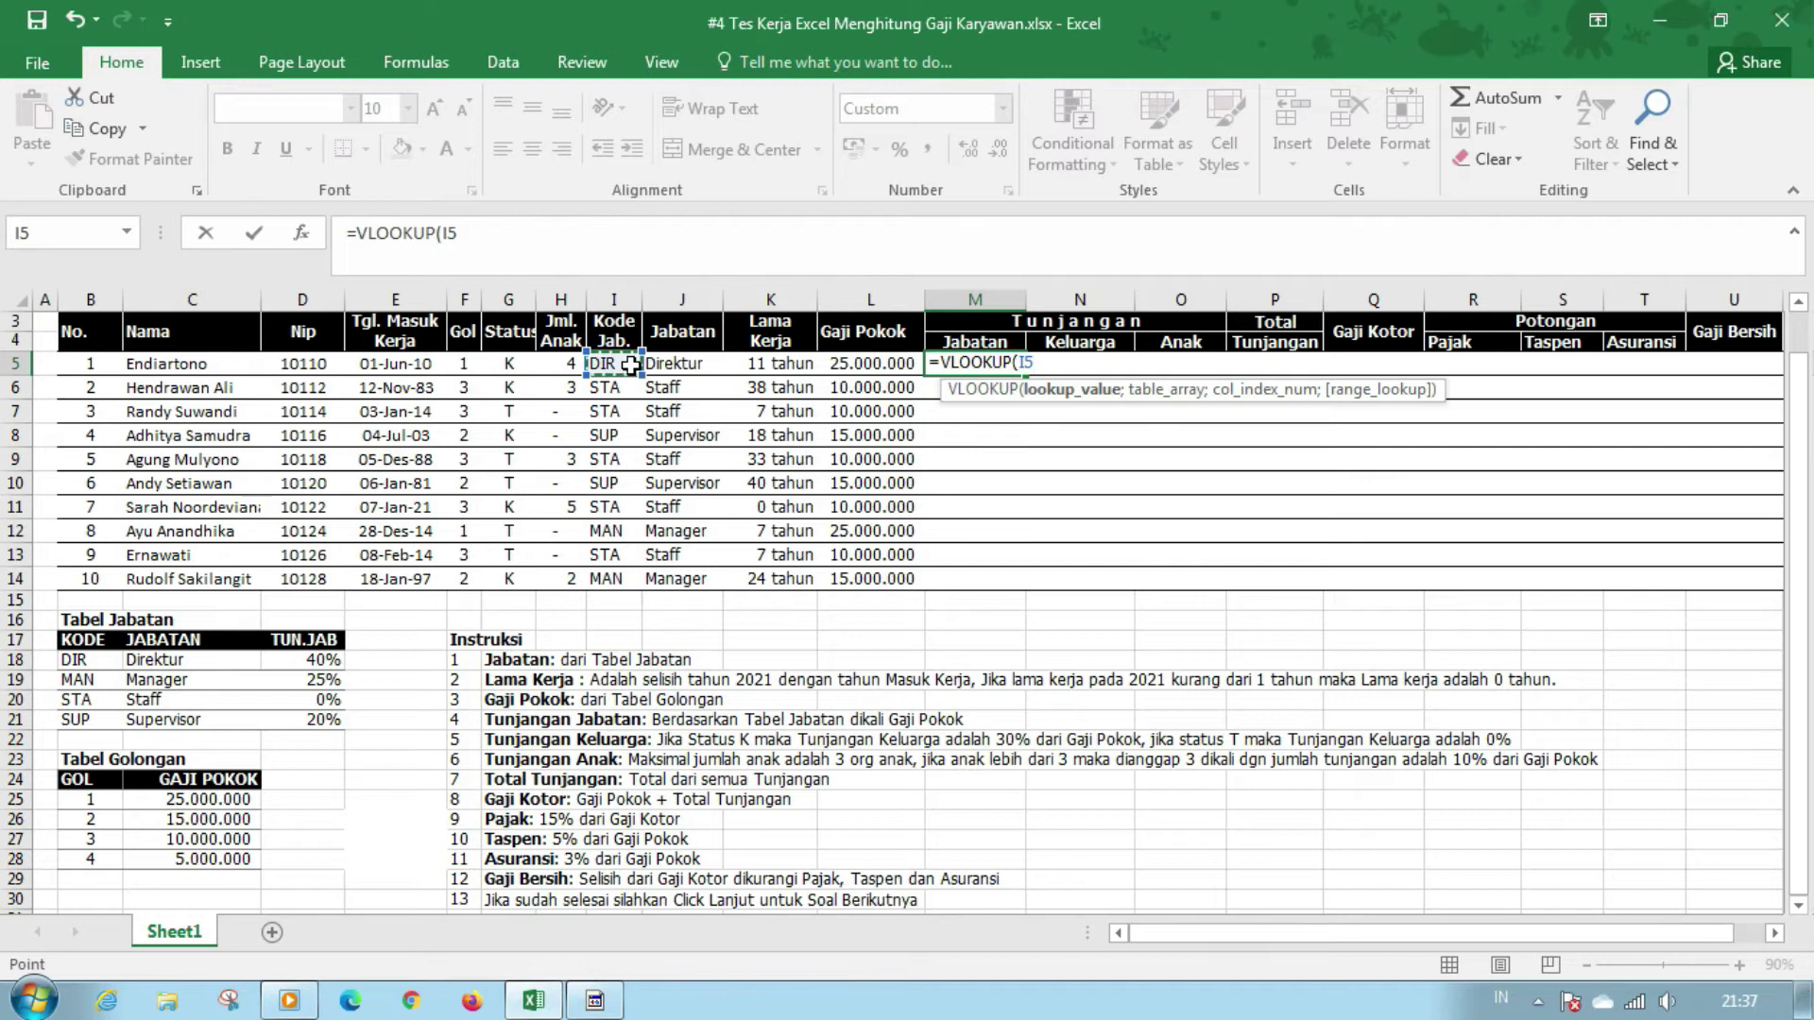
type(";")
mouse_move(94, 658)
left_mouse_down()
mouse_move(309, 734)
mouse_move(314, 706)
left_mouse_up()
key("F4")
type(";3")
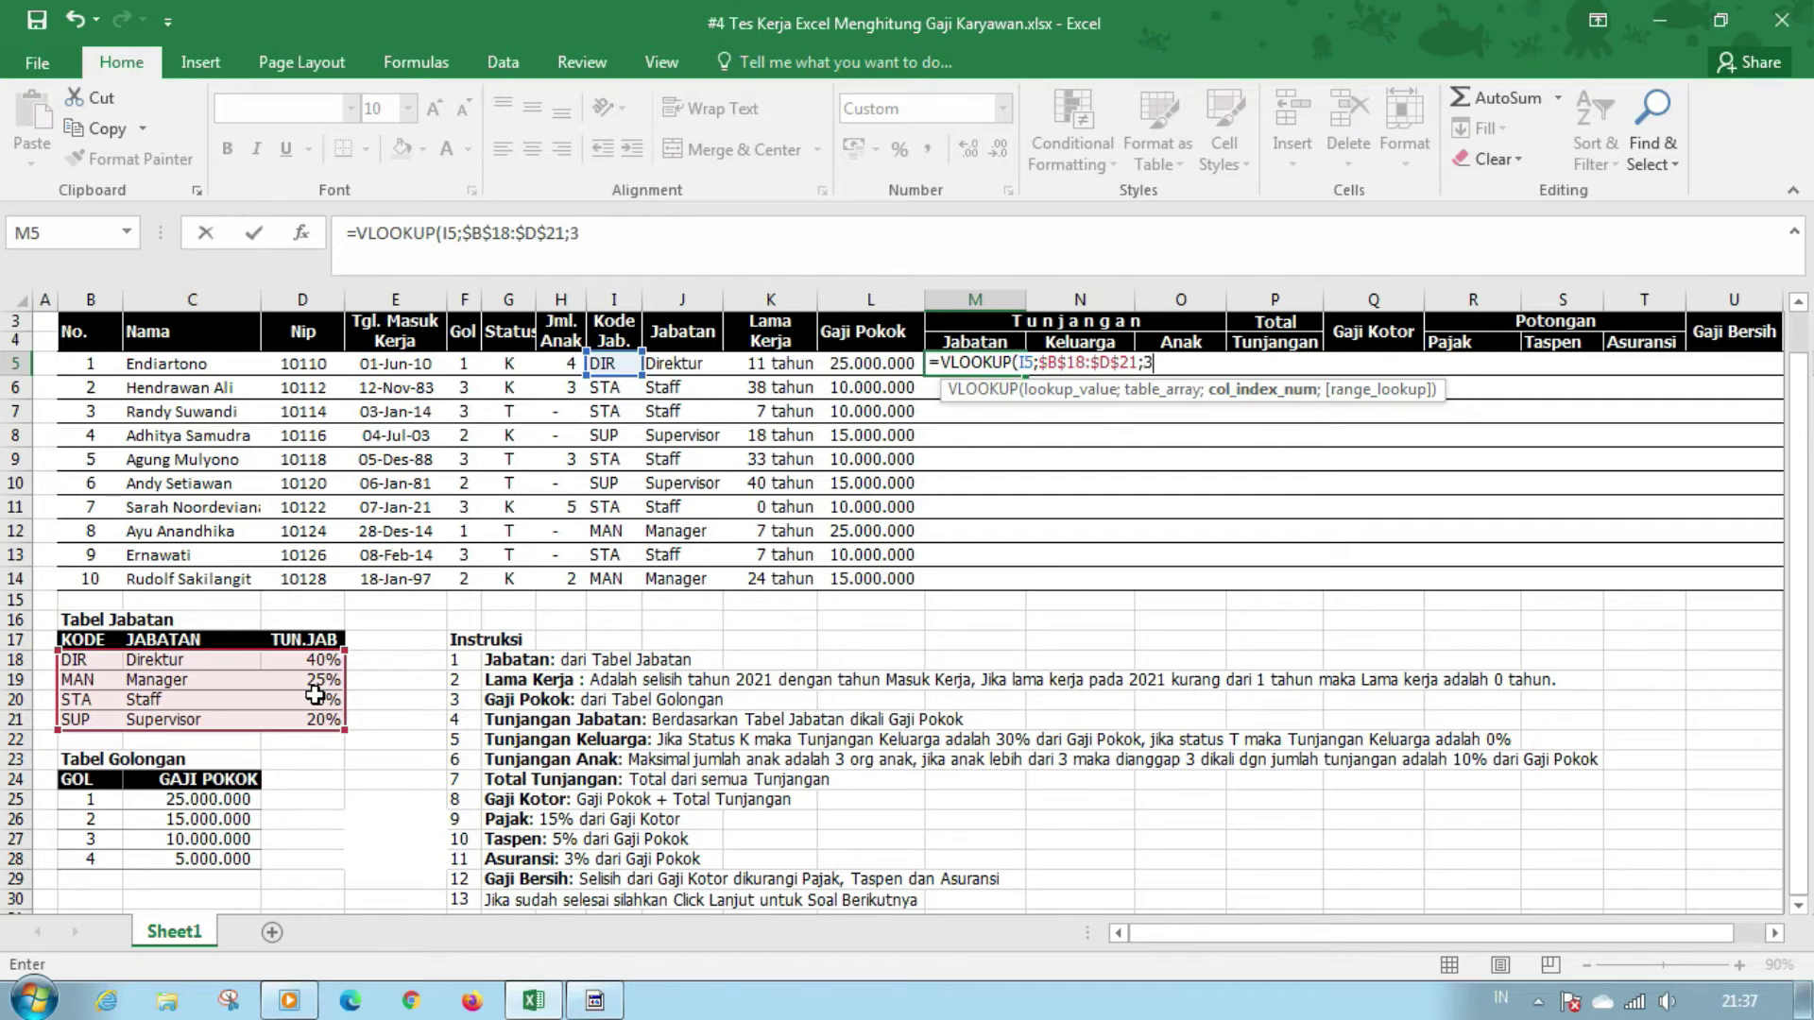
type(";")
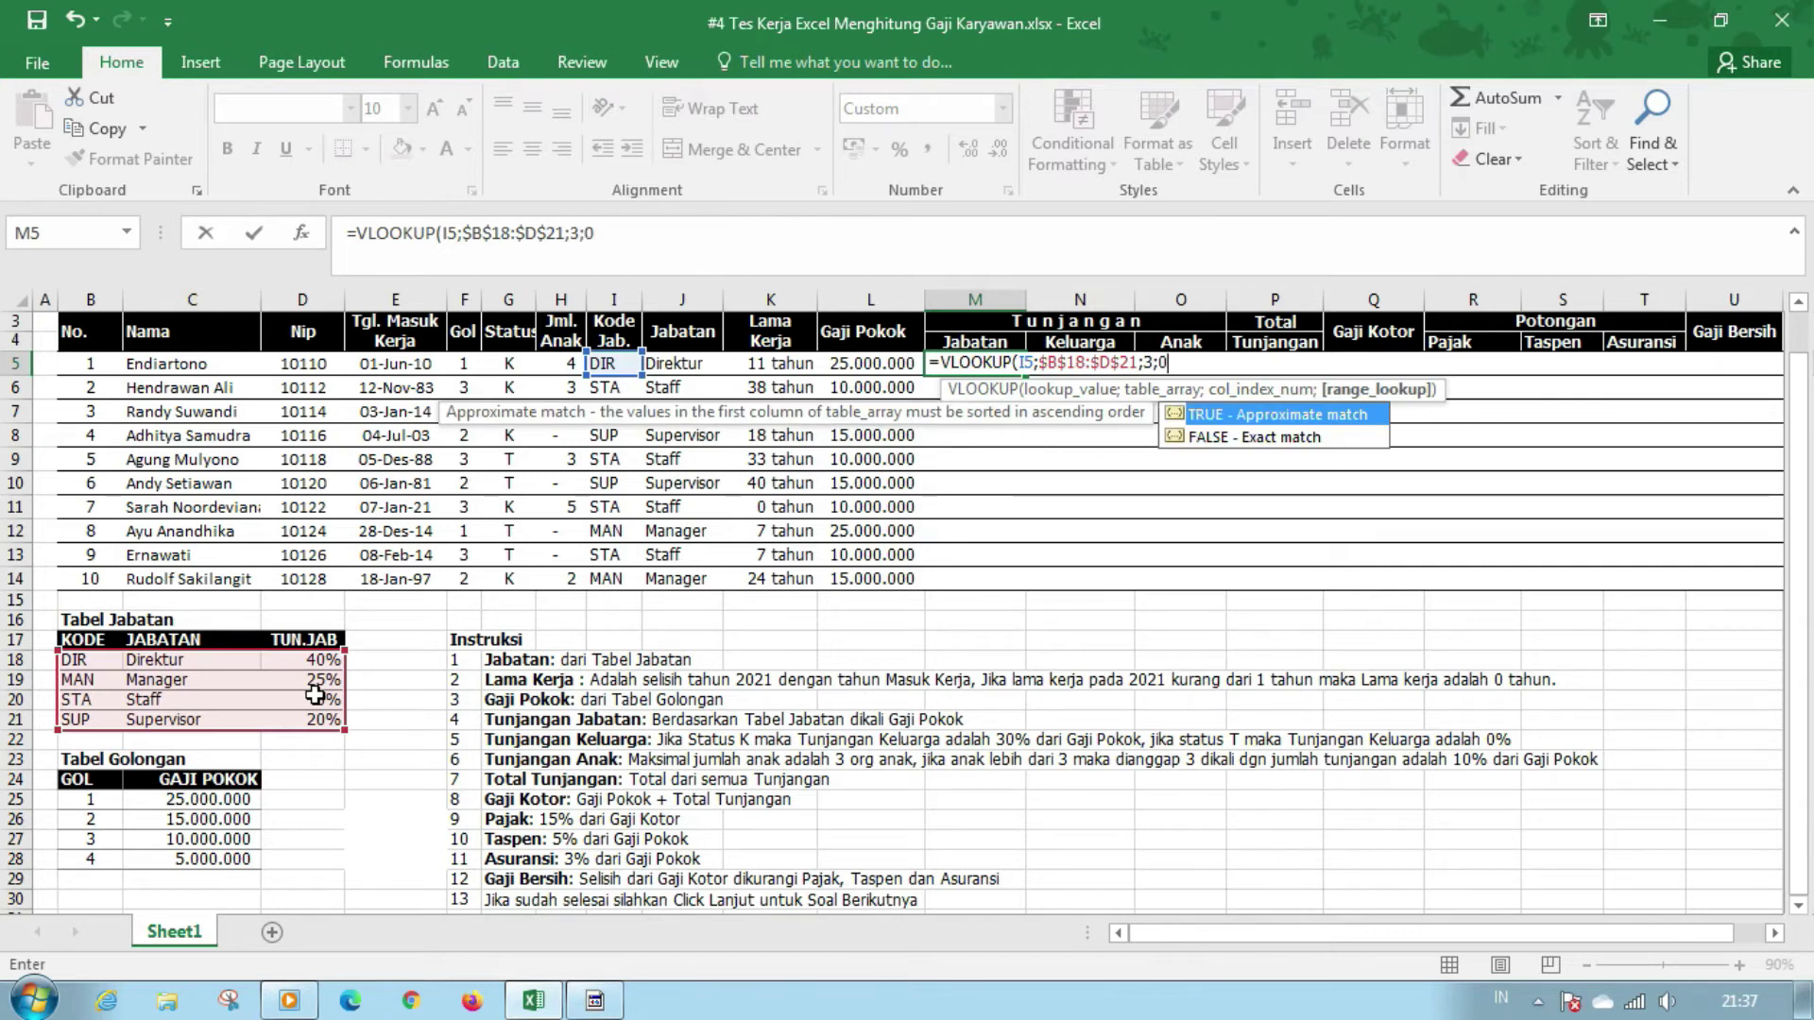
type("0)*")
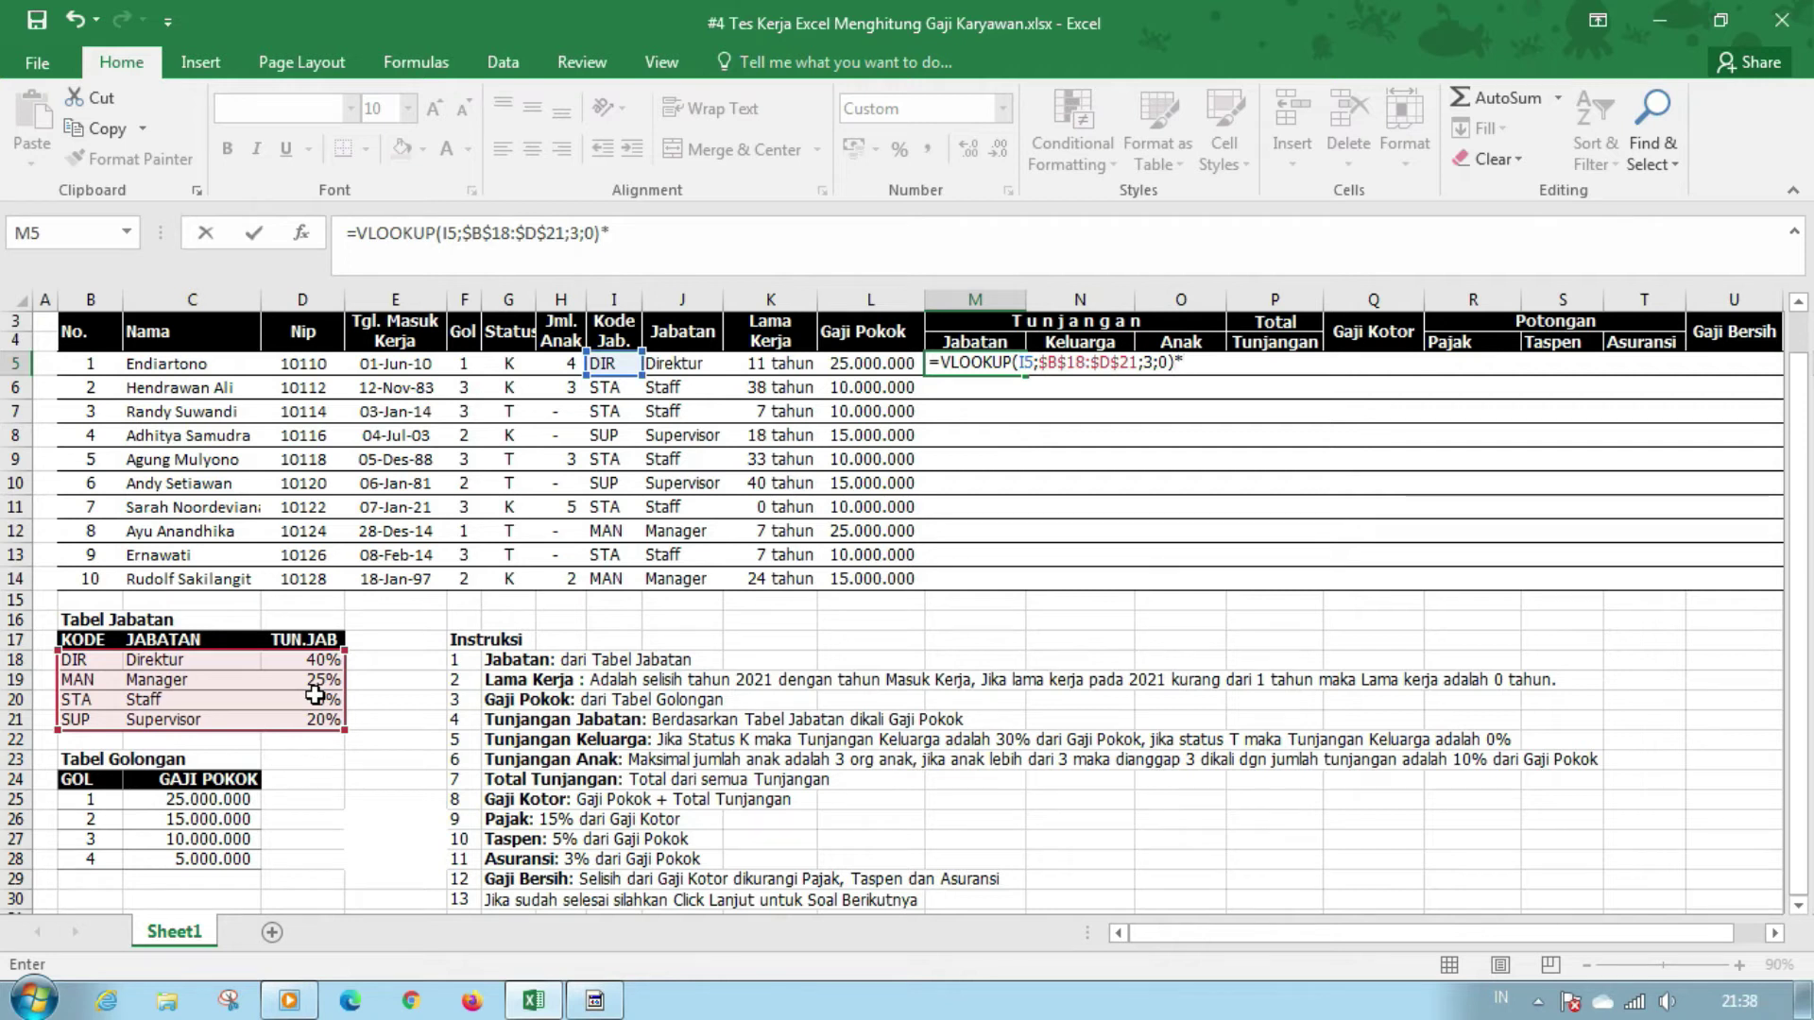
left_click(882, 361)
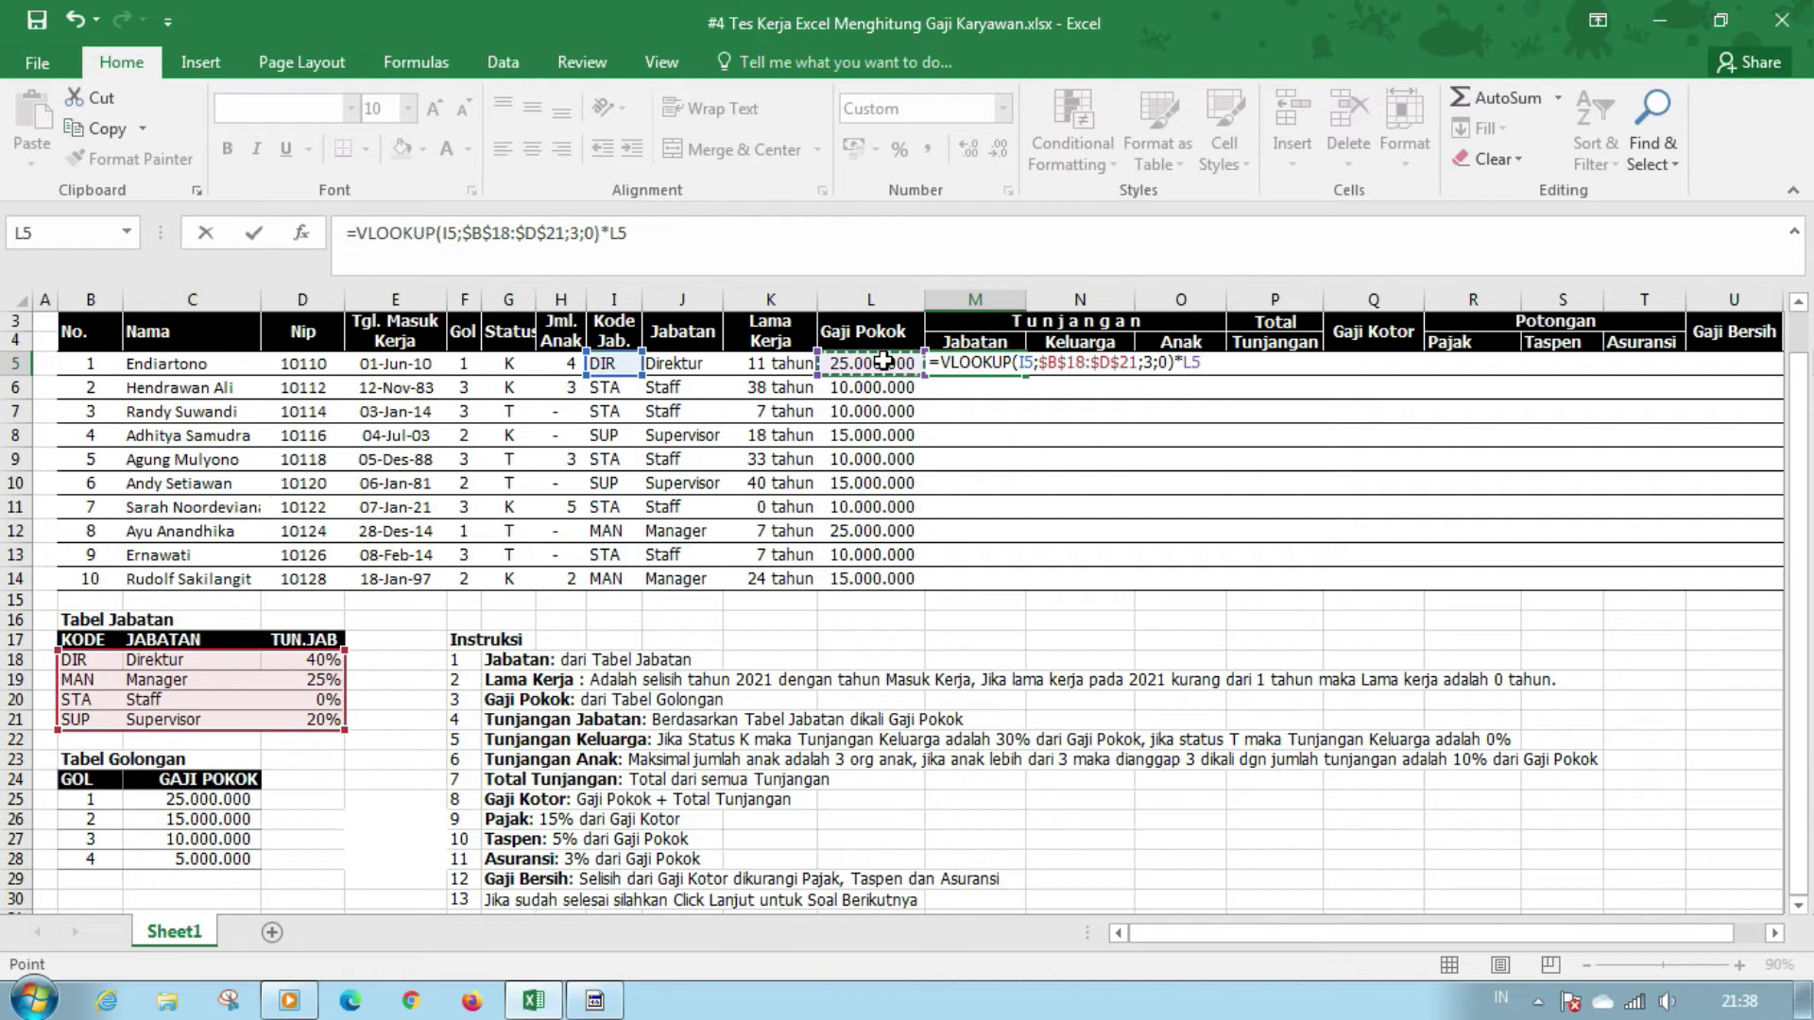
key("Return")
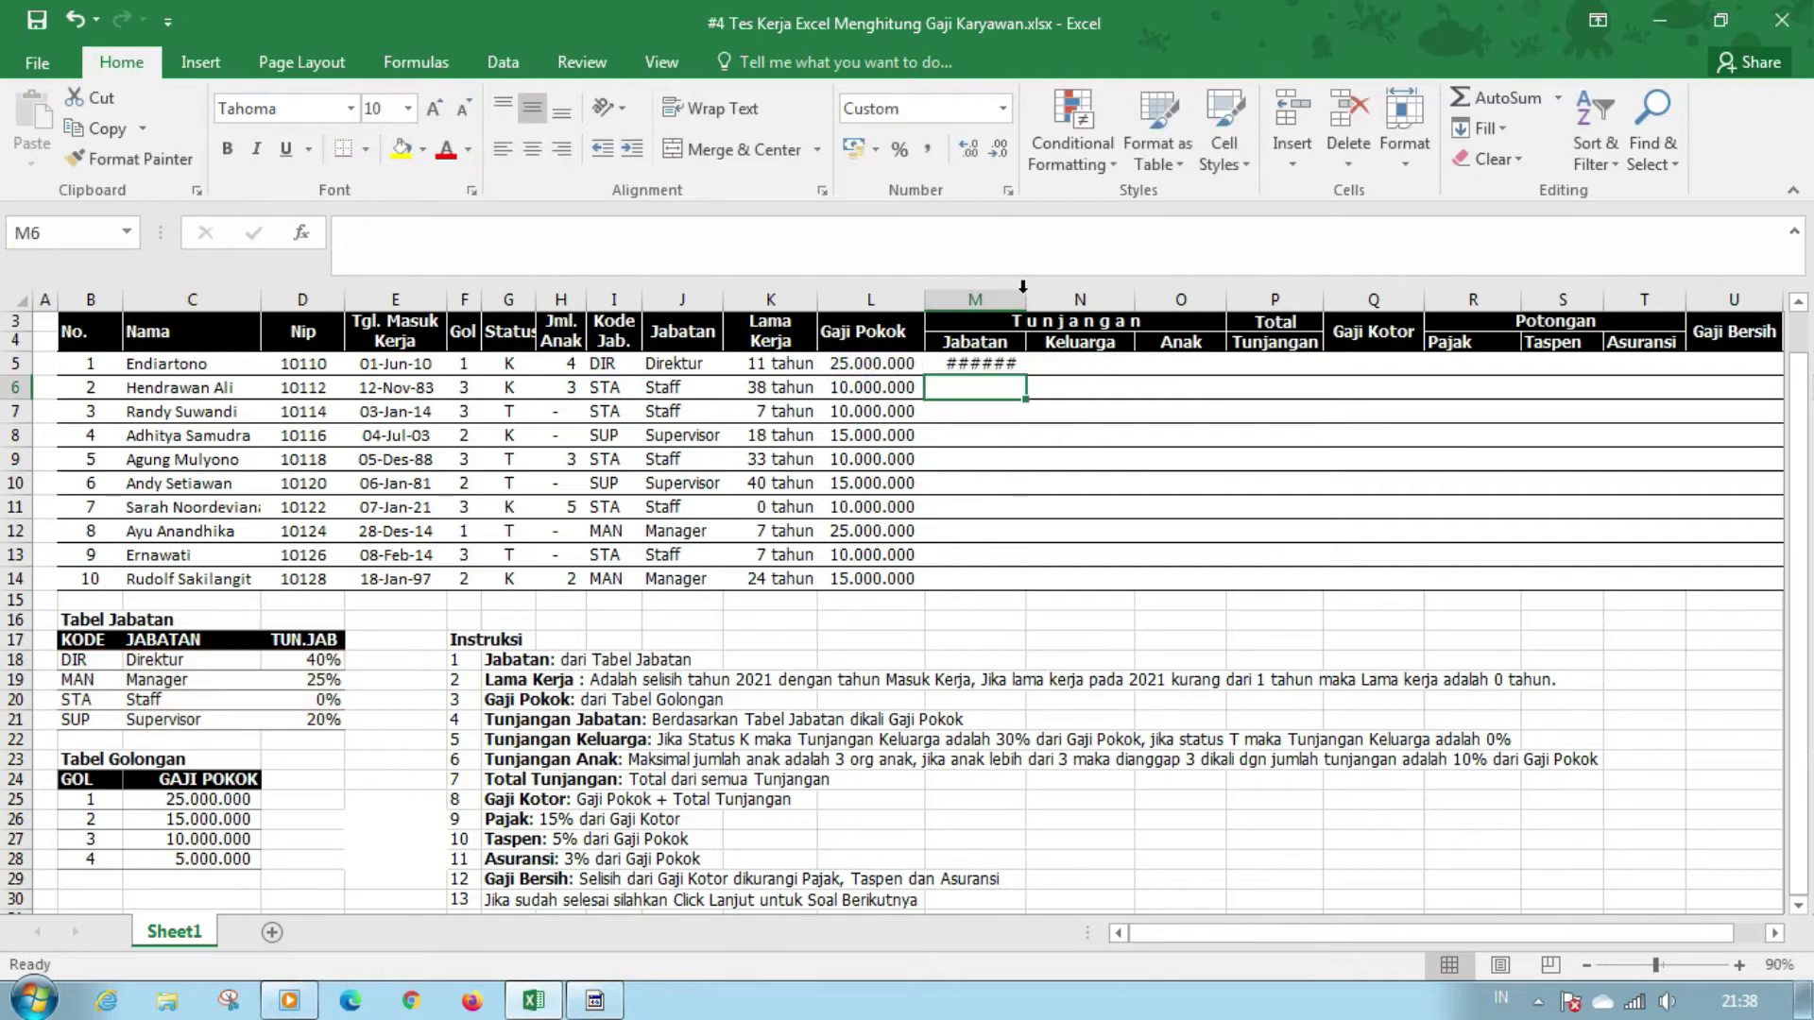
double_click(1023, 285)
left_click(1028, 359)
left_click_drag(1039, 381, 1010, 591)
left_click(1096, 454)
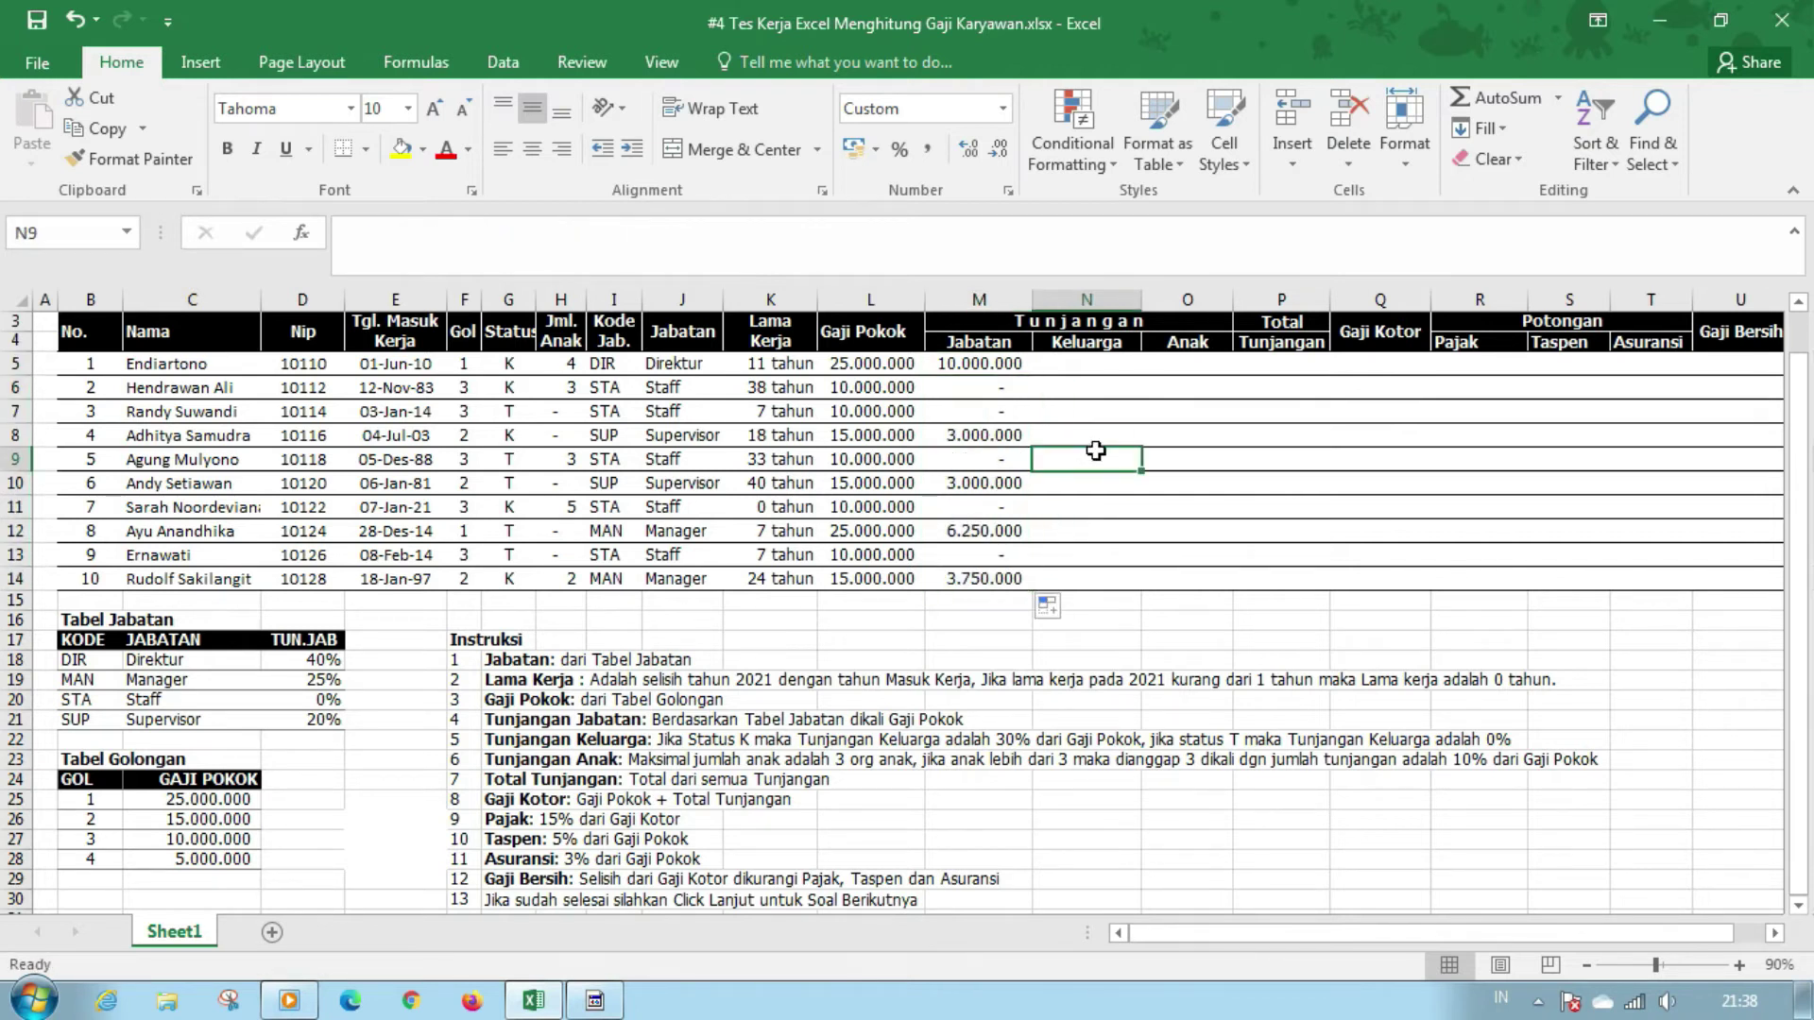
left_click(1099, 361)
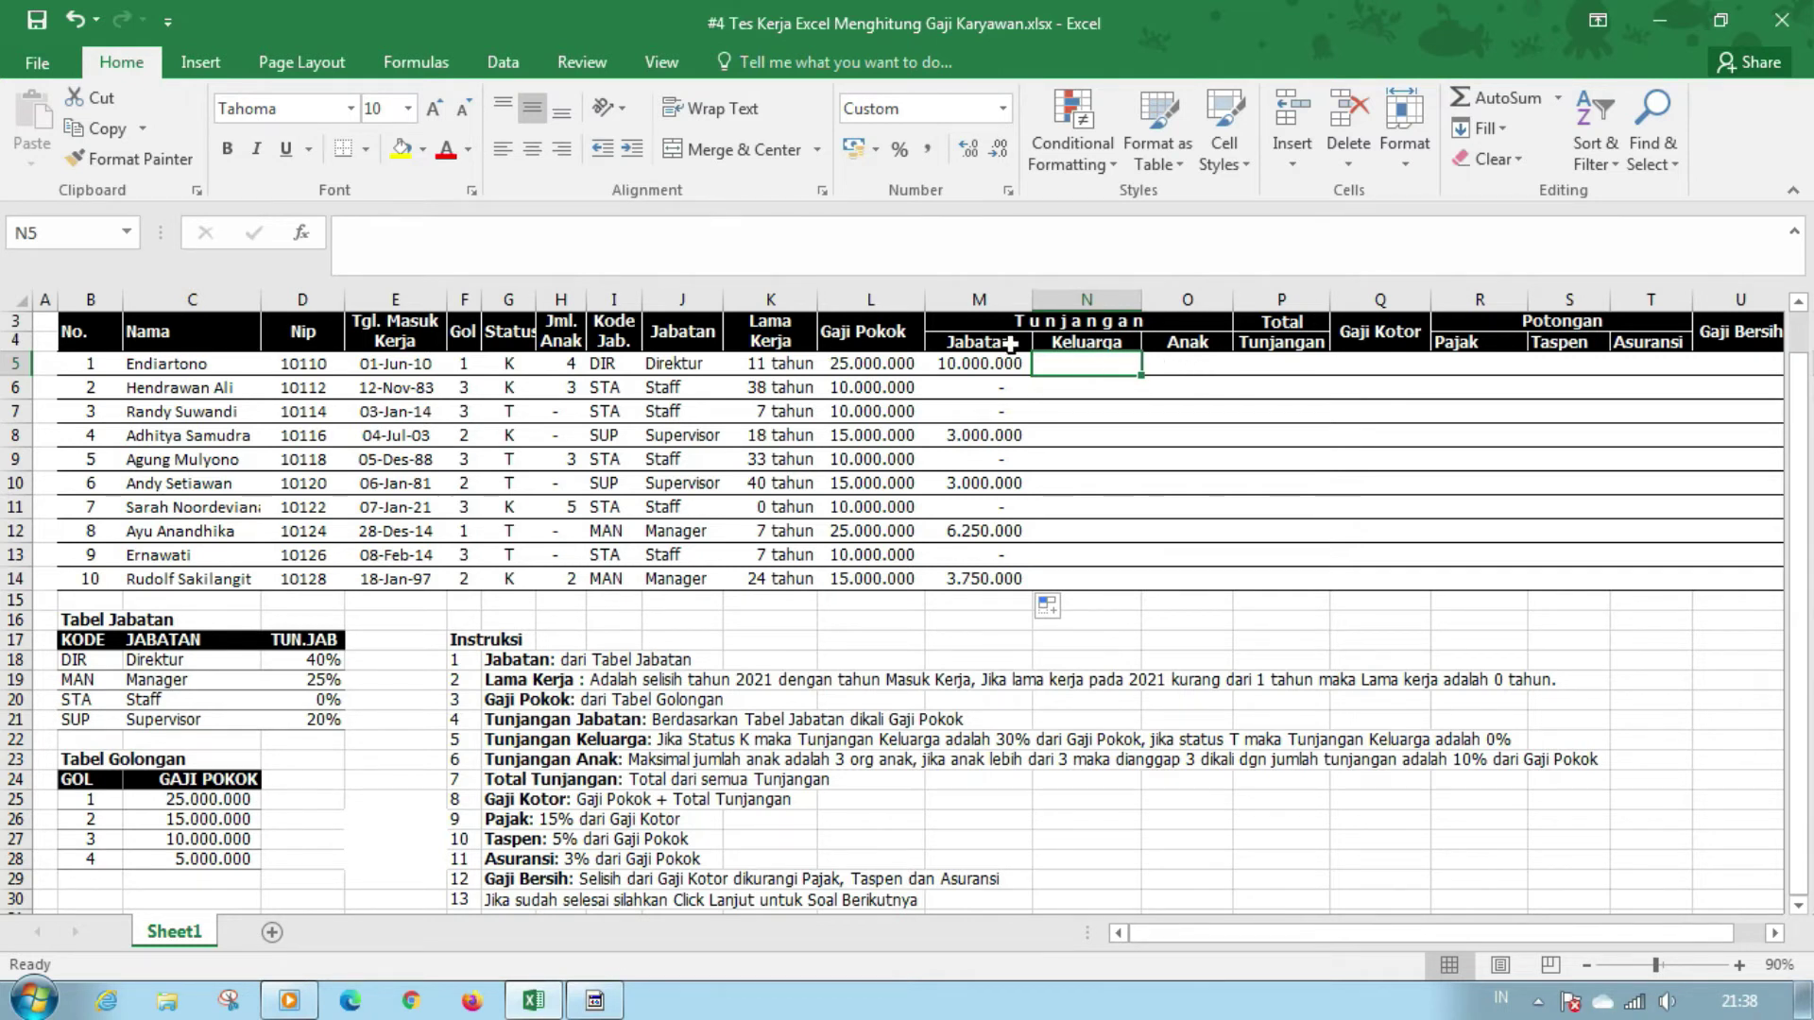
left_click(511, 365)
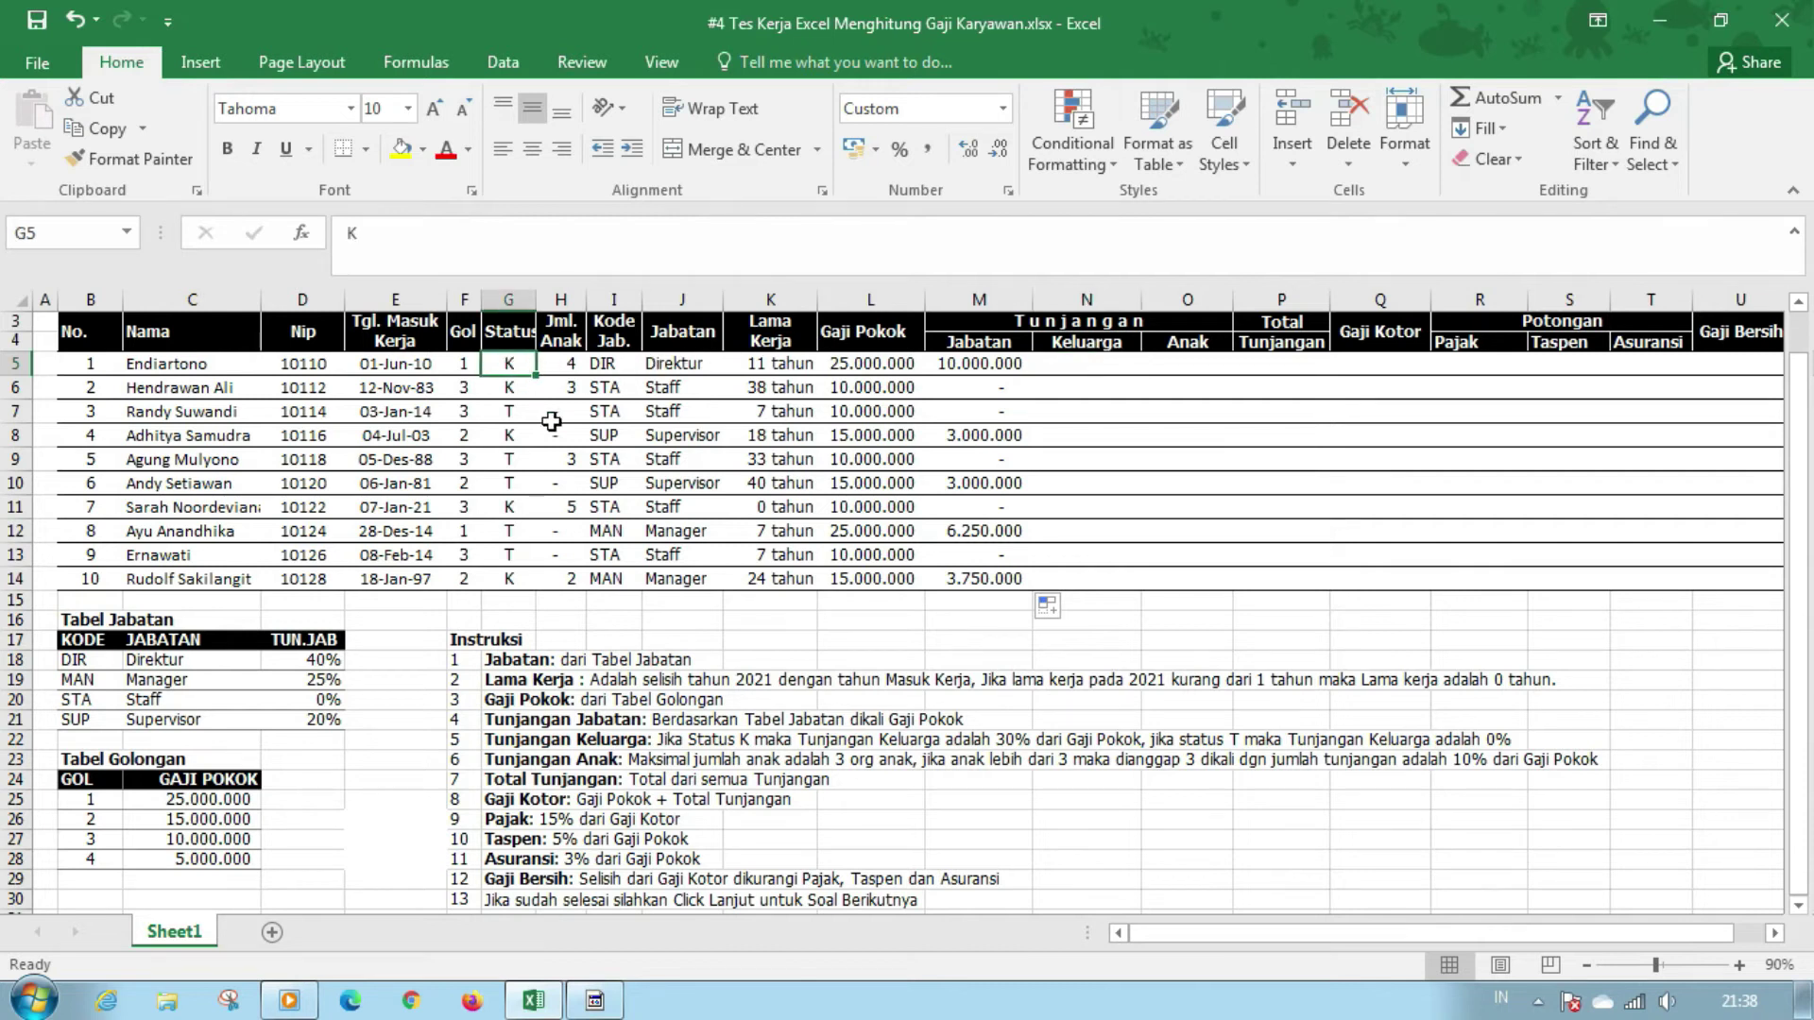
left_click(515, 412)
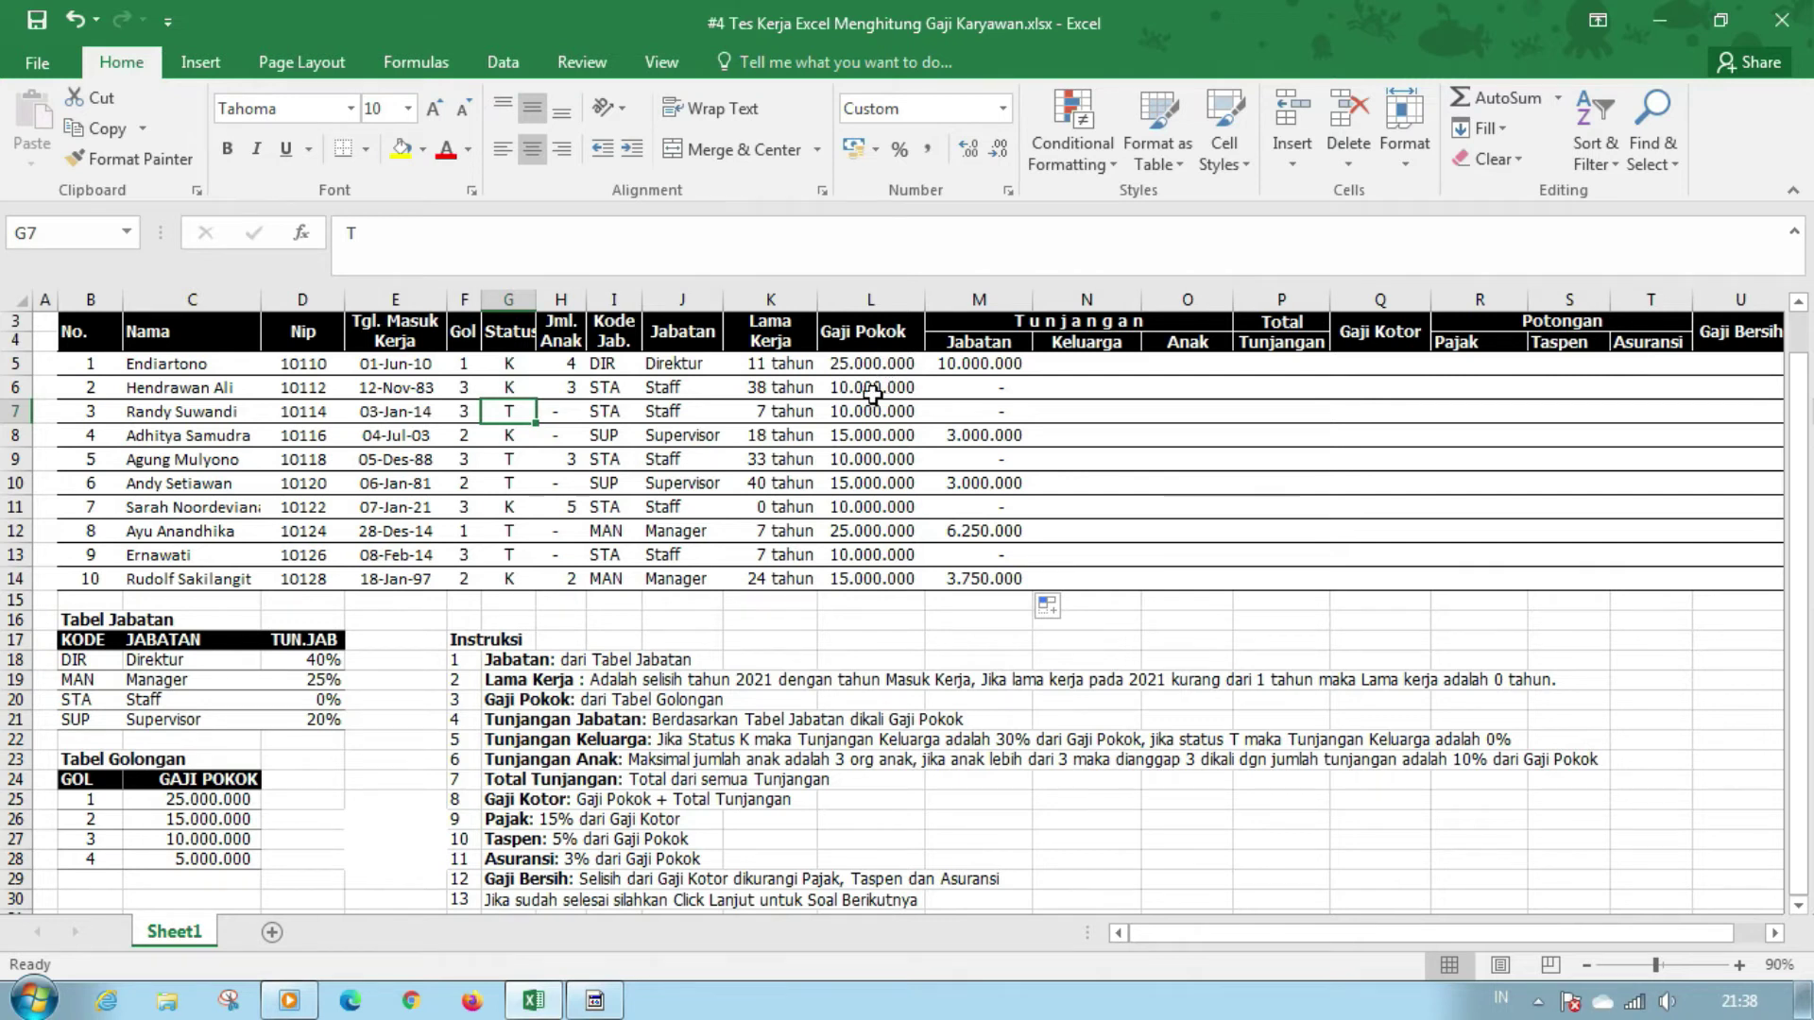
left_click(1111, 368)
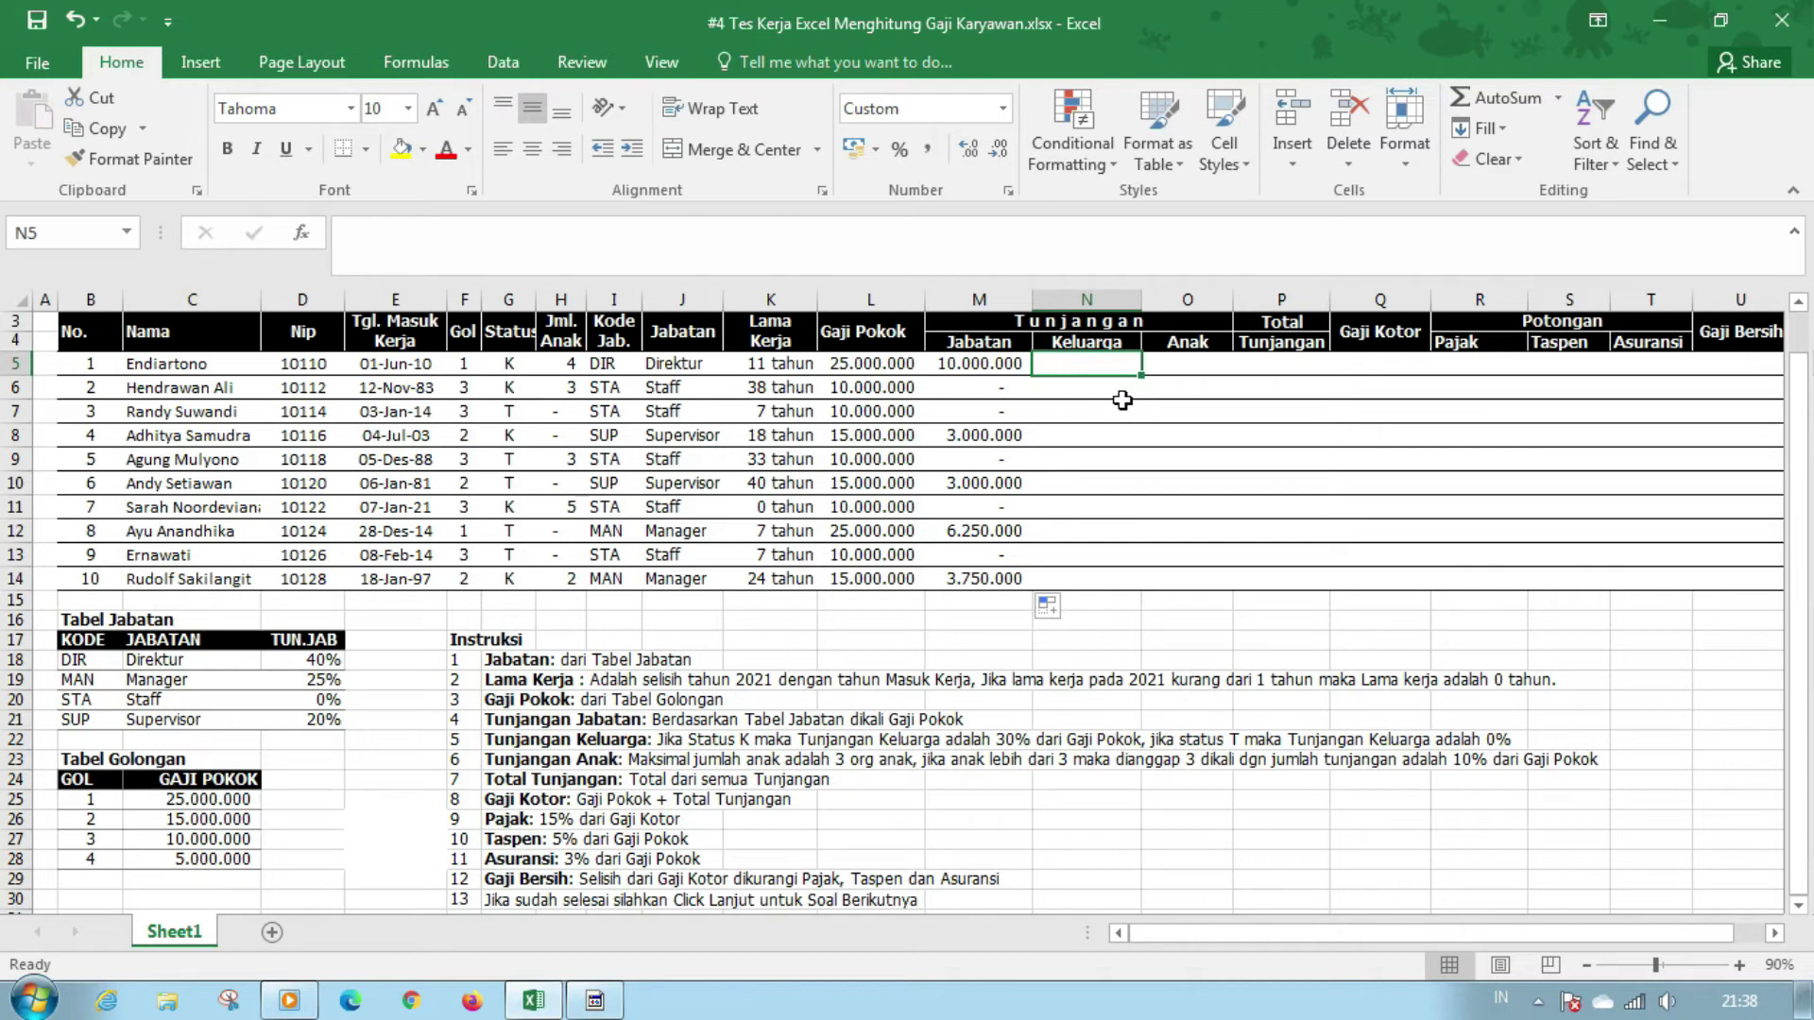
Enter =IF(G5="K";30%;0%)*L5 in N5 and fill the family allowance down to N14
type("=i")
key("Tab")
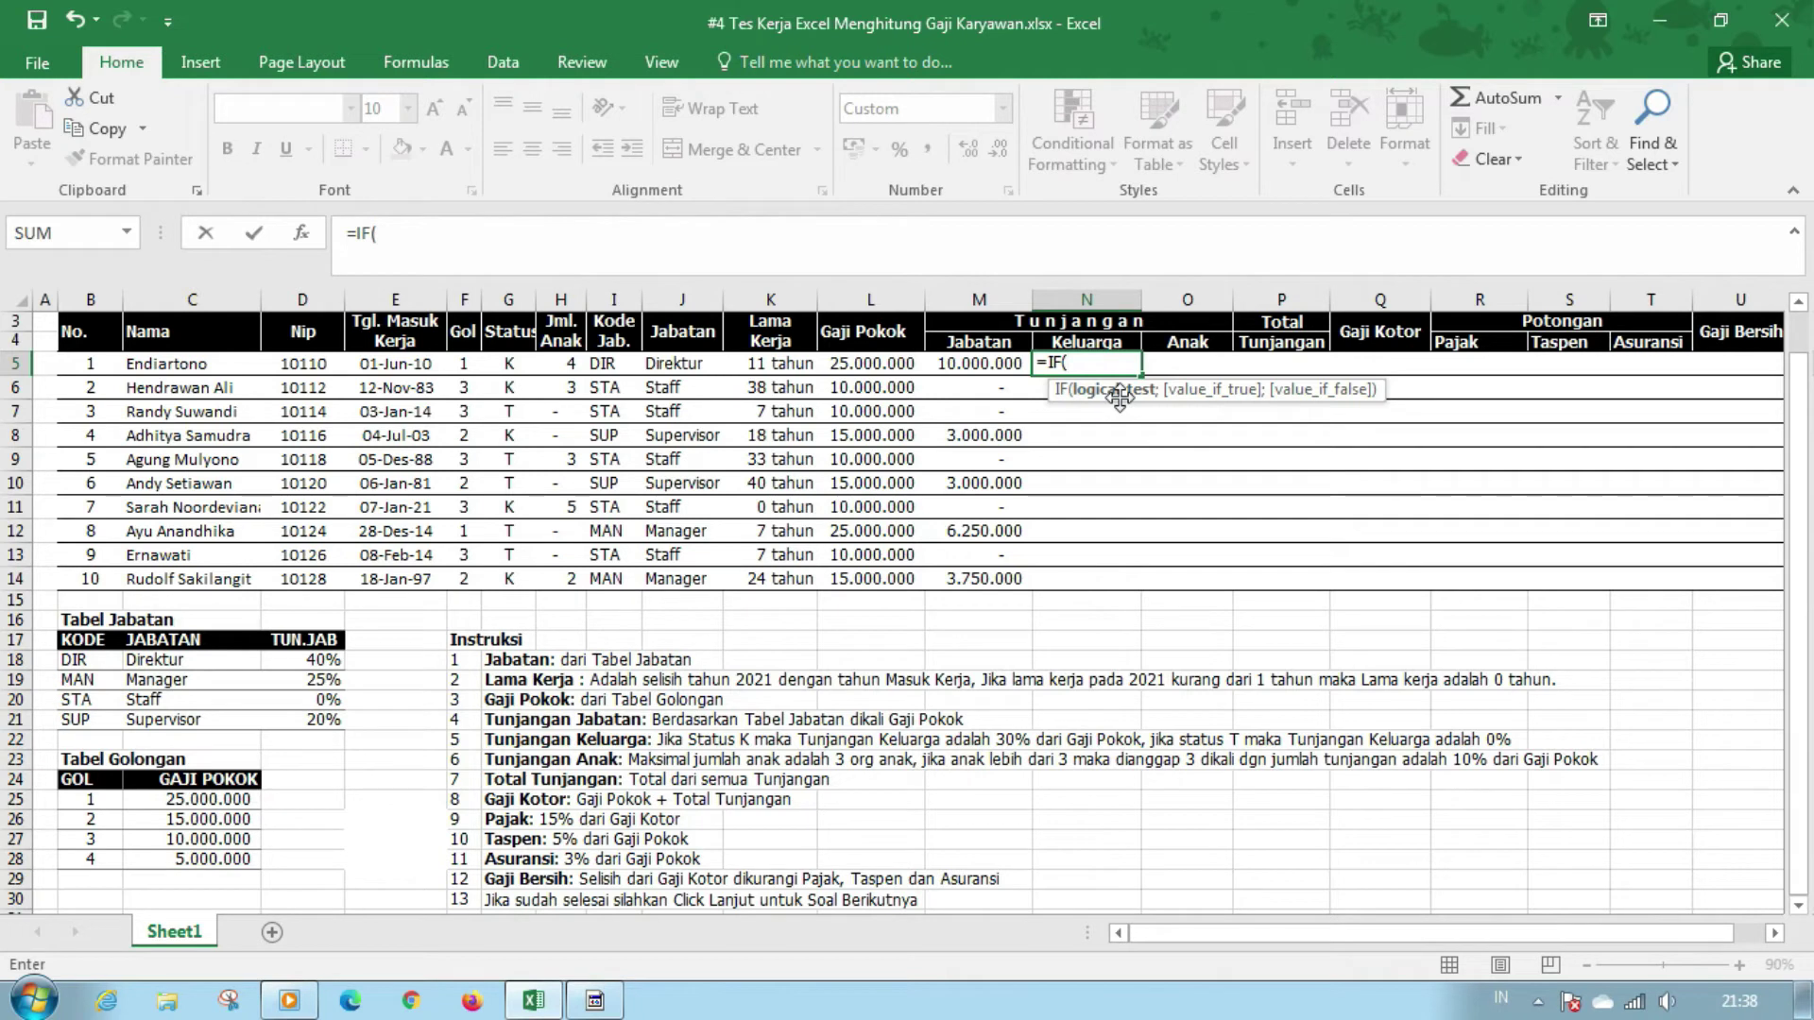
left_click(511, 361)
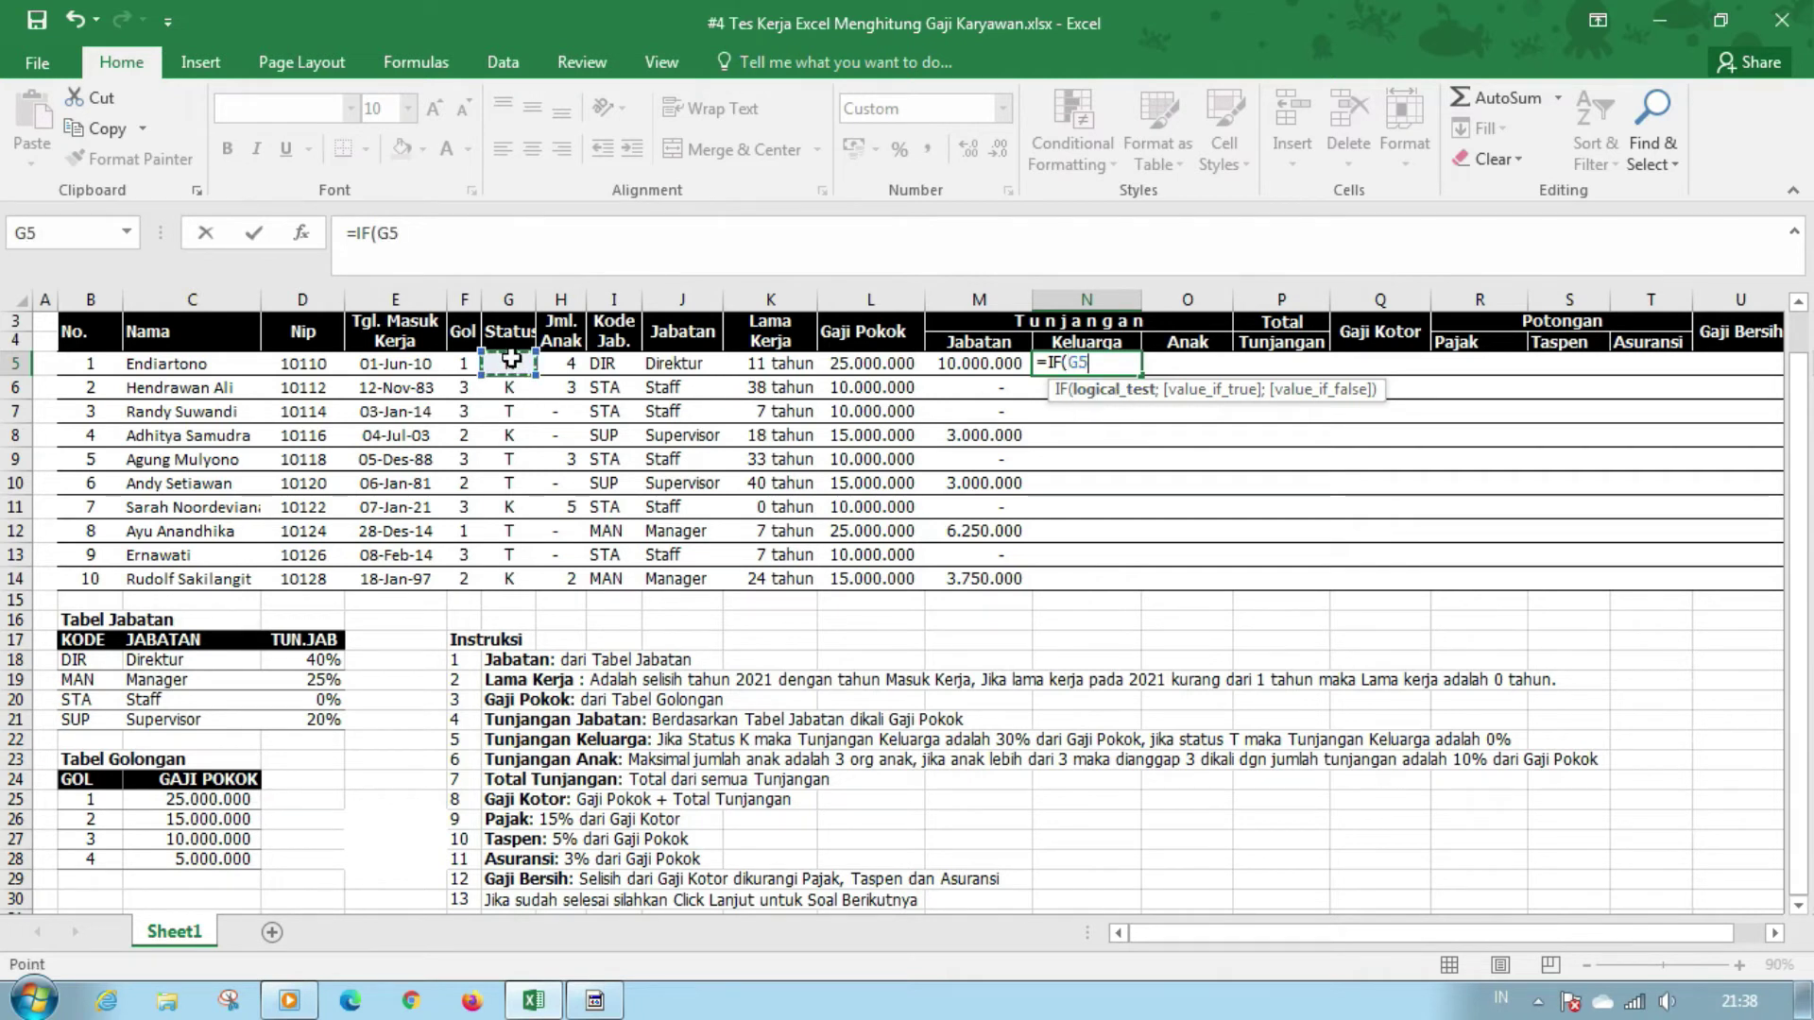
type("=\"K\";")
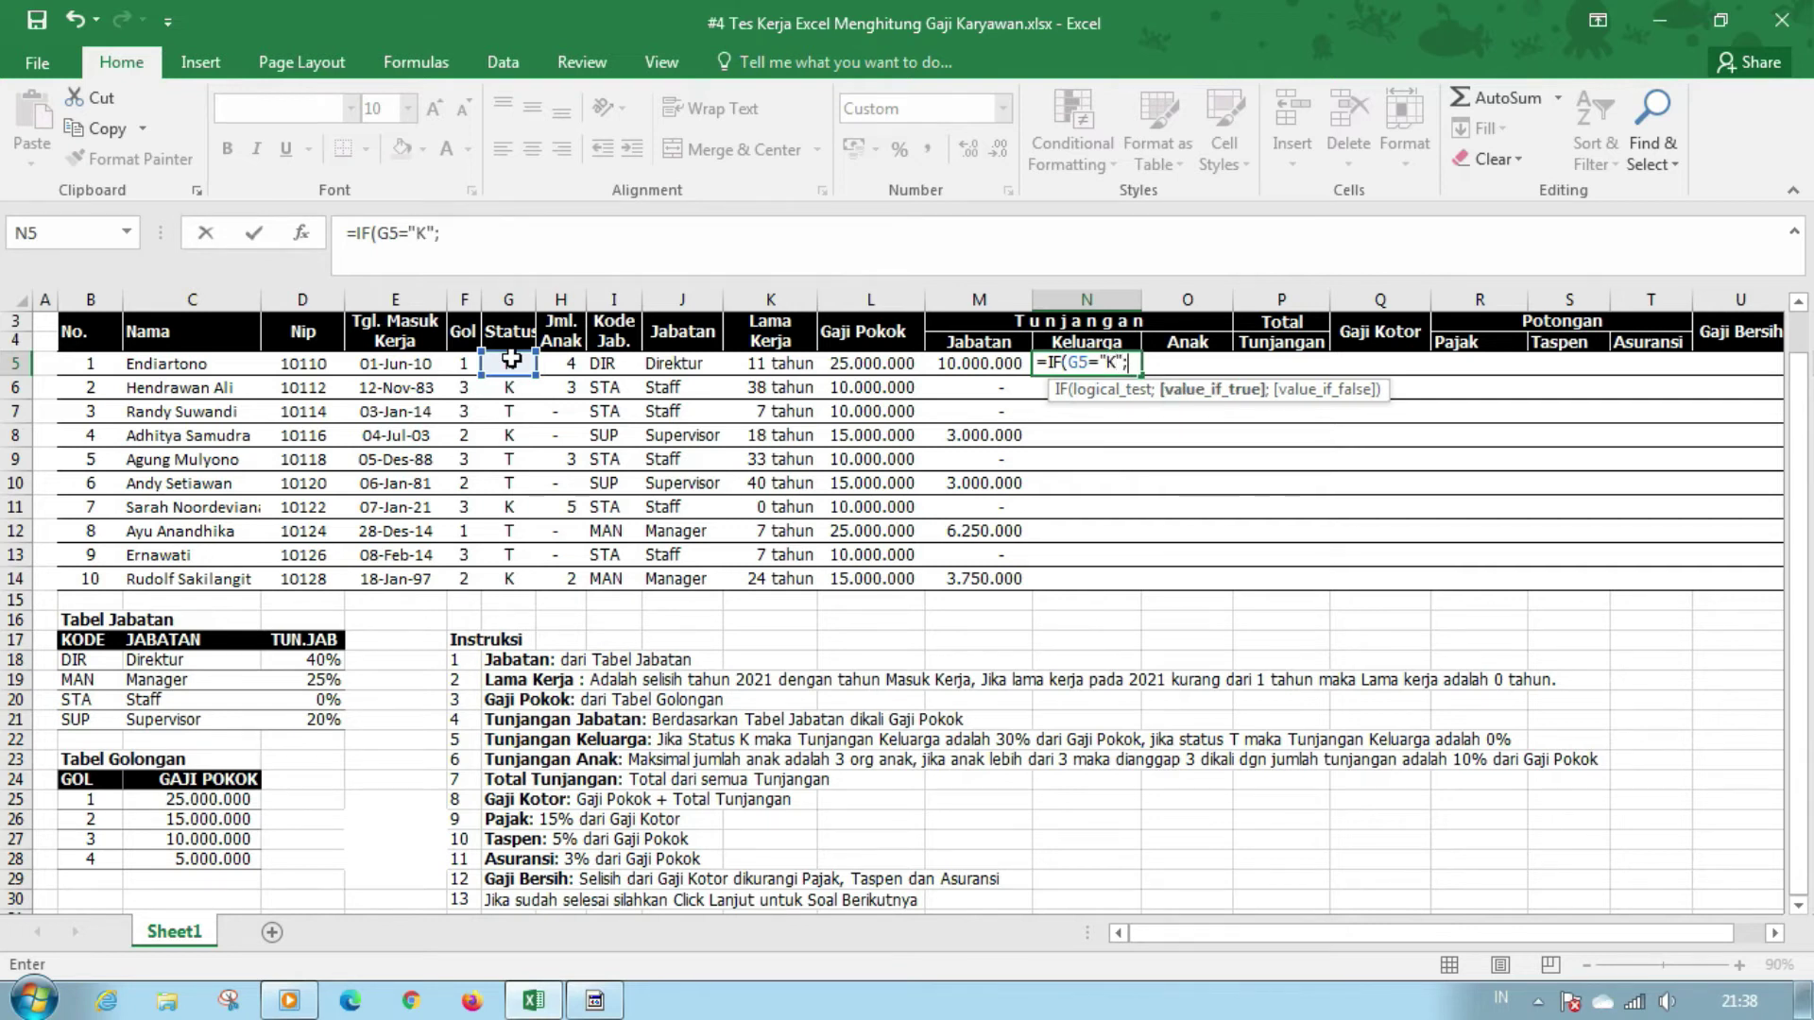
type("30%;")
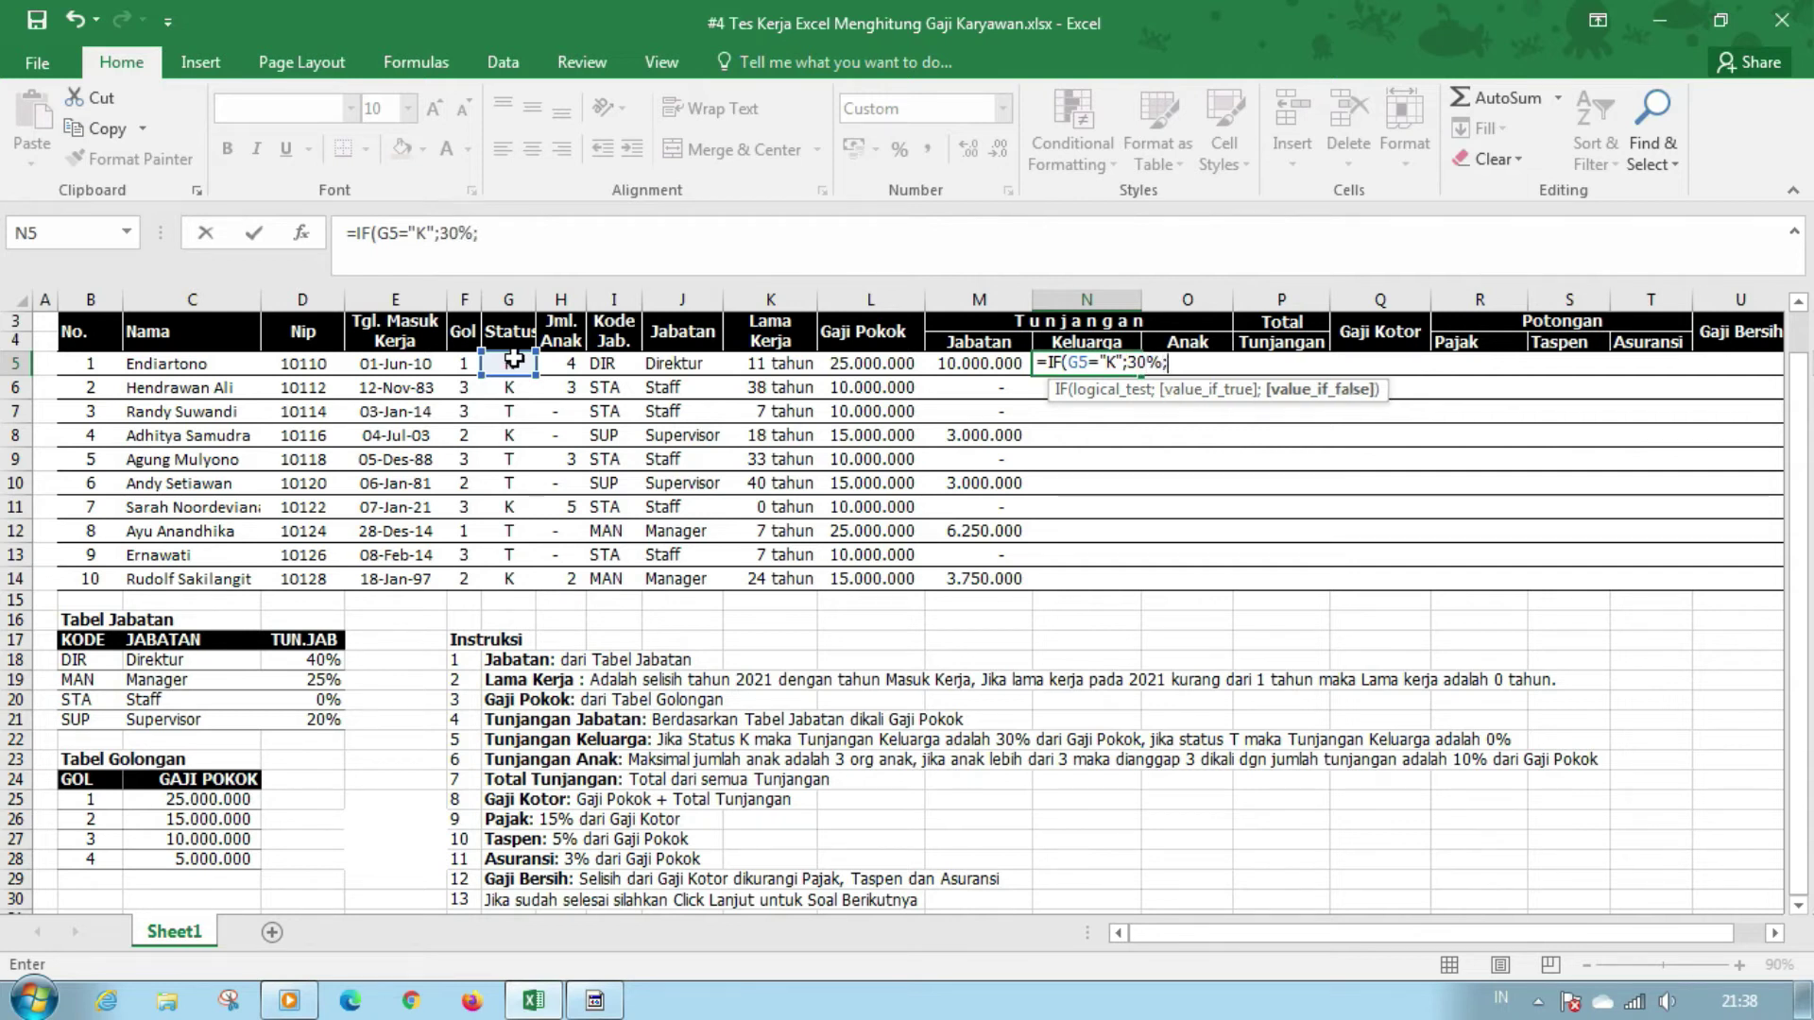
type("0")
type("%)")
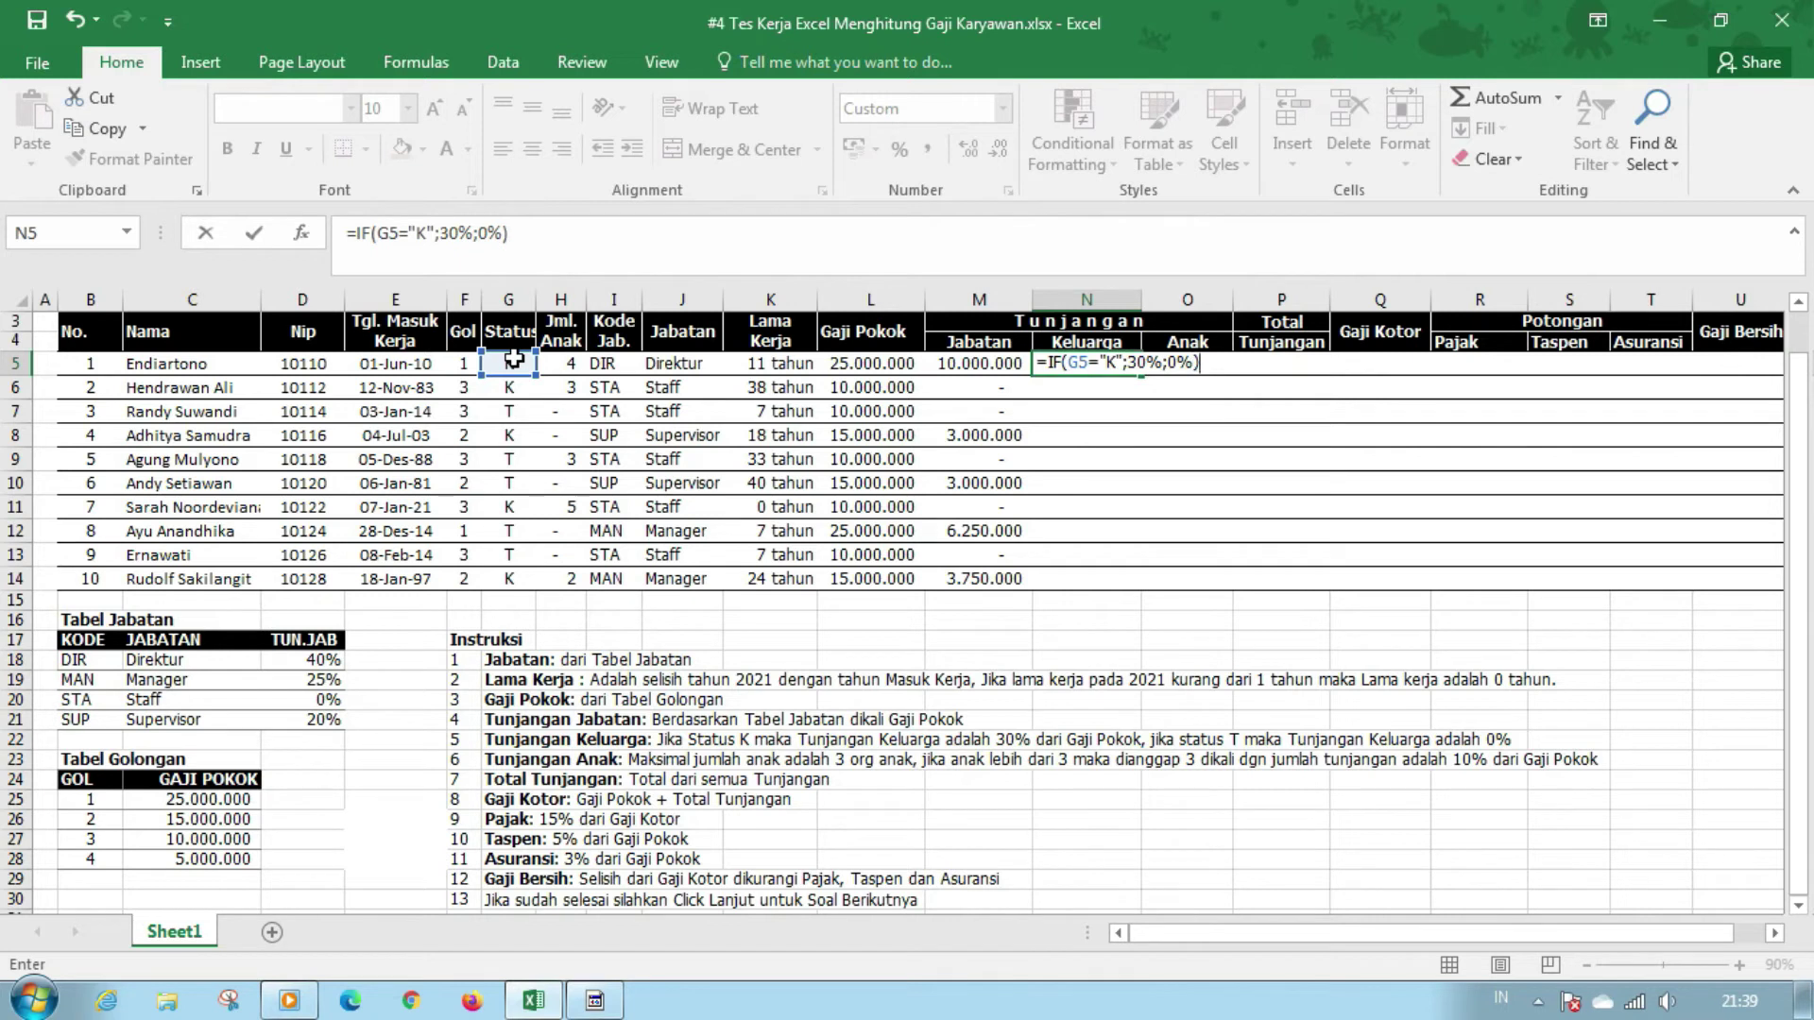
type("*")
left_click(844, 361)
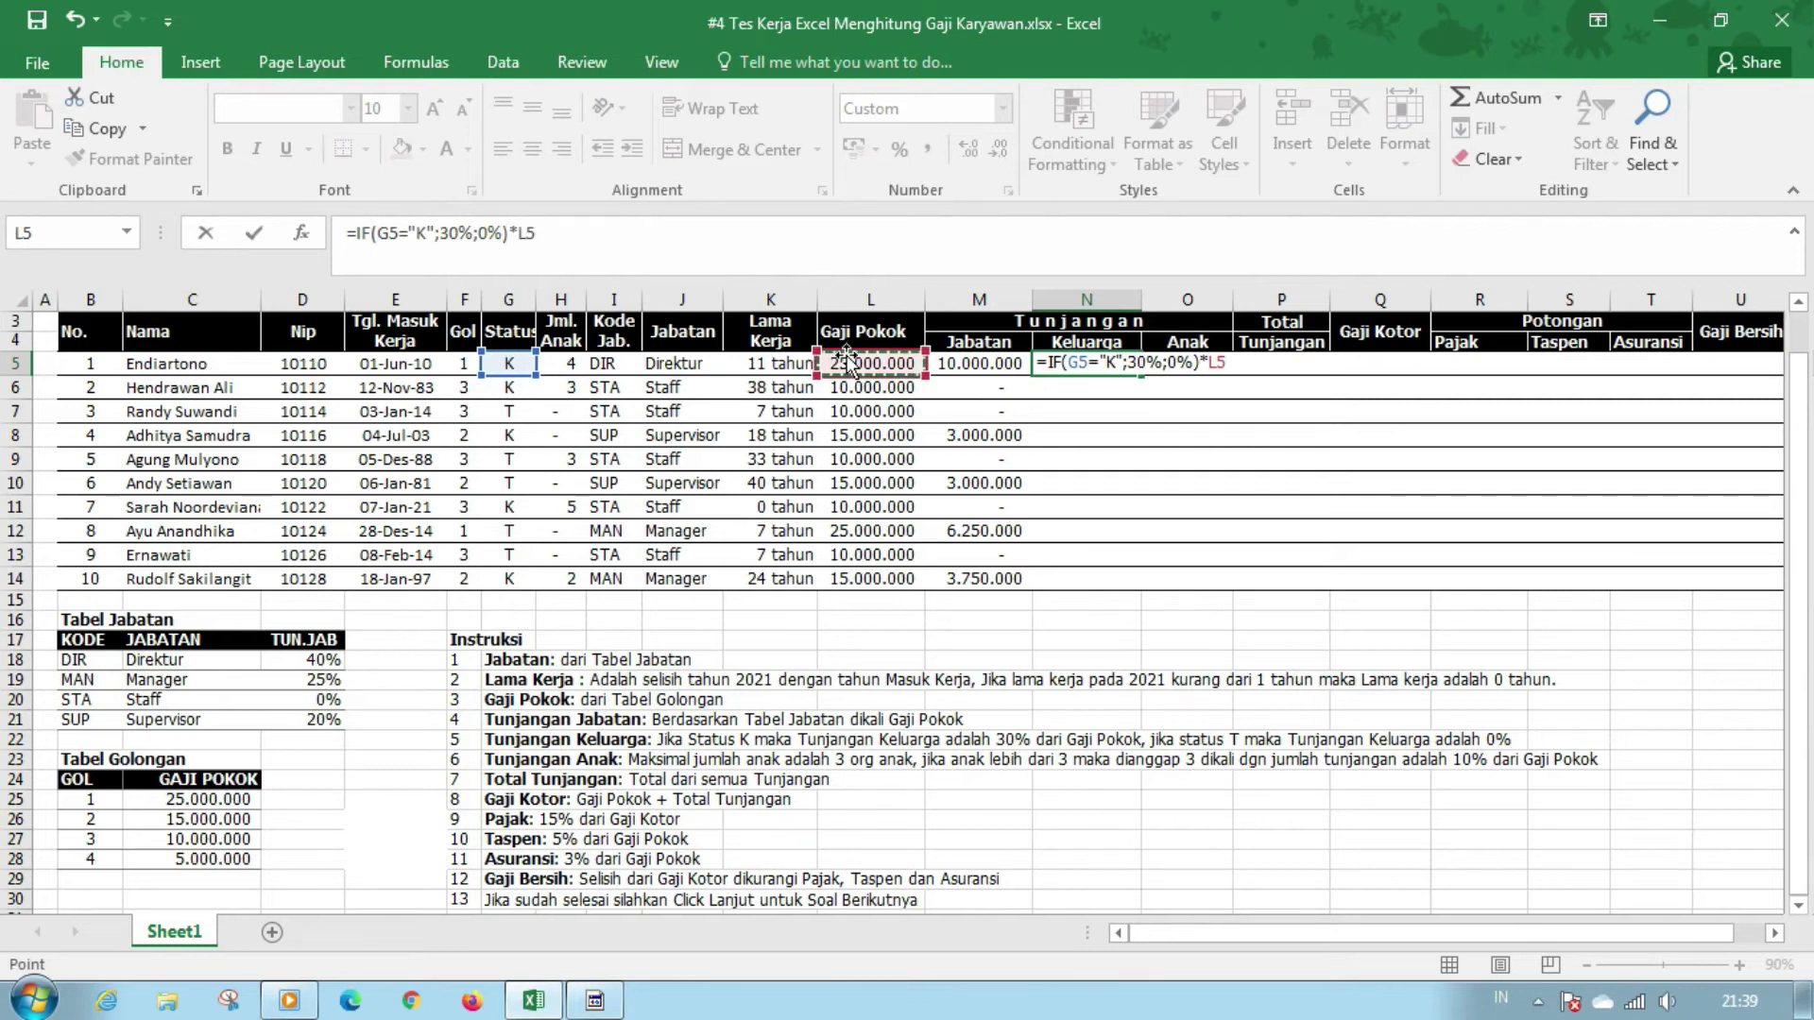
key("Return")
left_click(1128, 365)
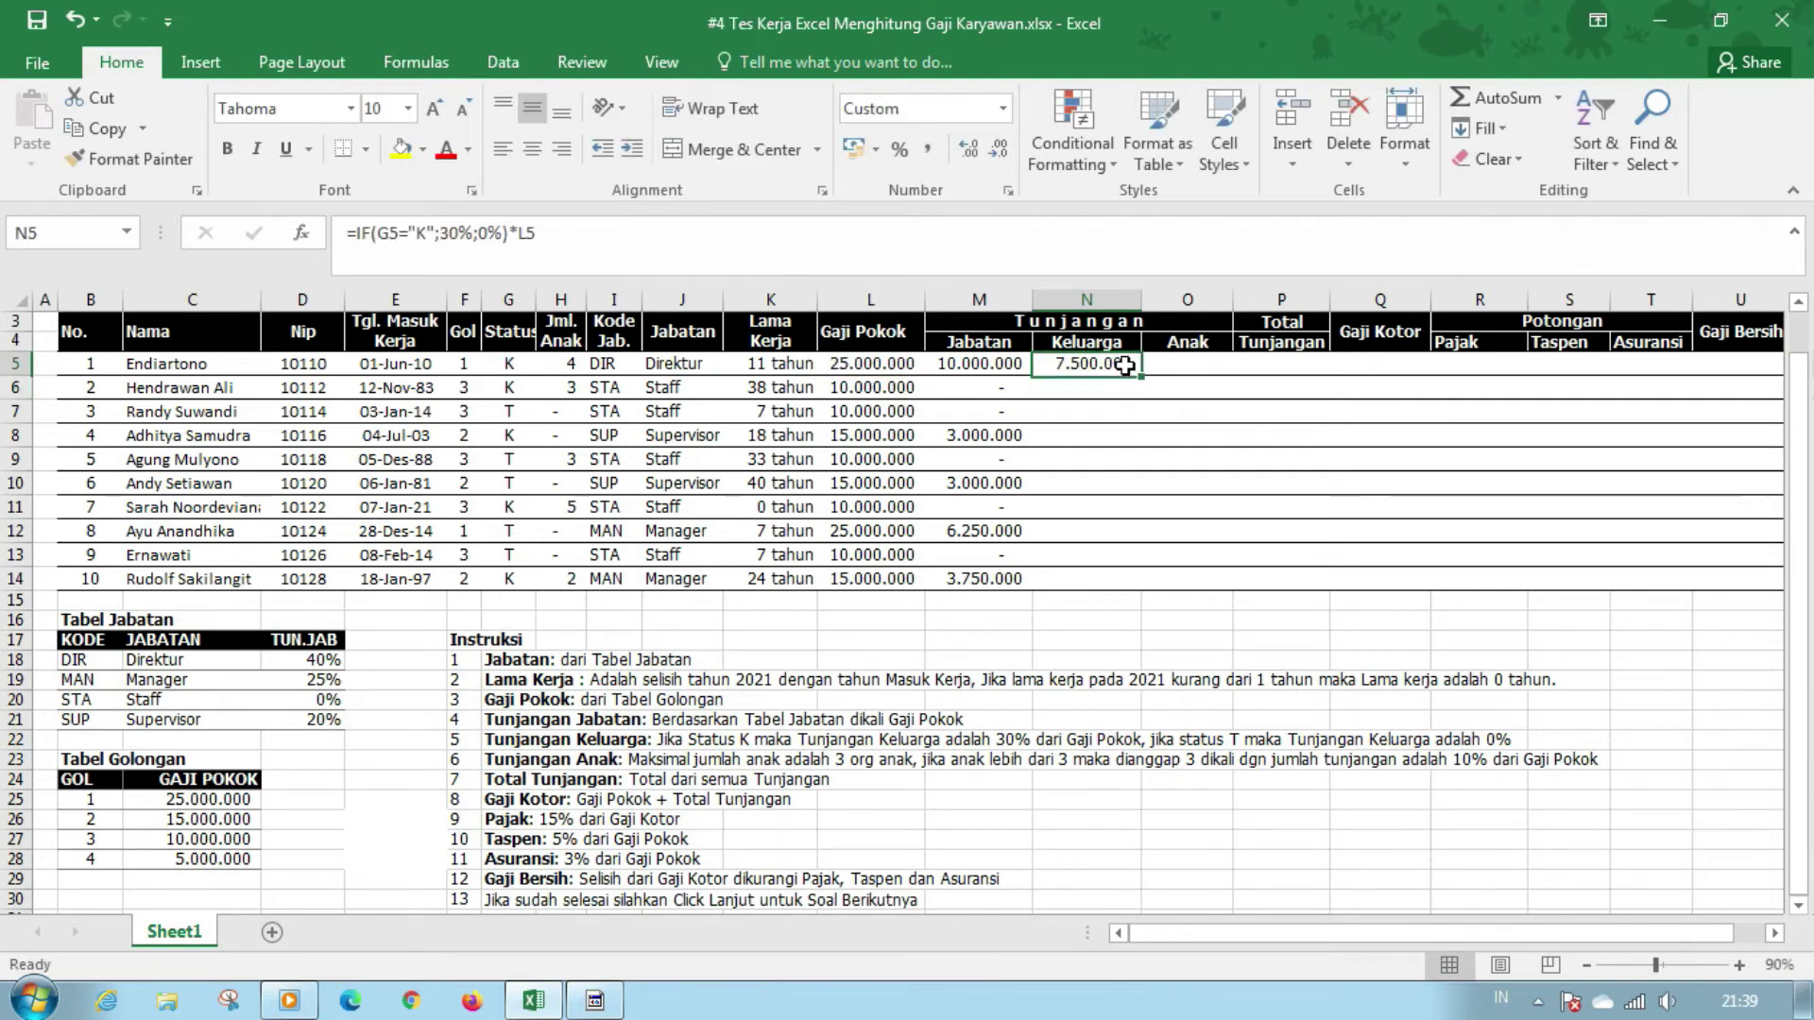
left_click_drag(1142, 375, 1134, 581)
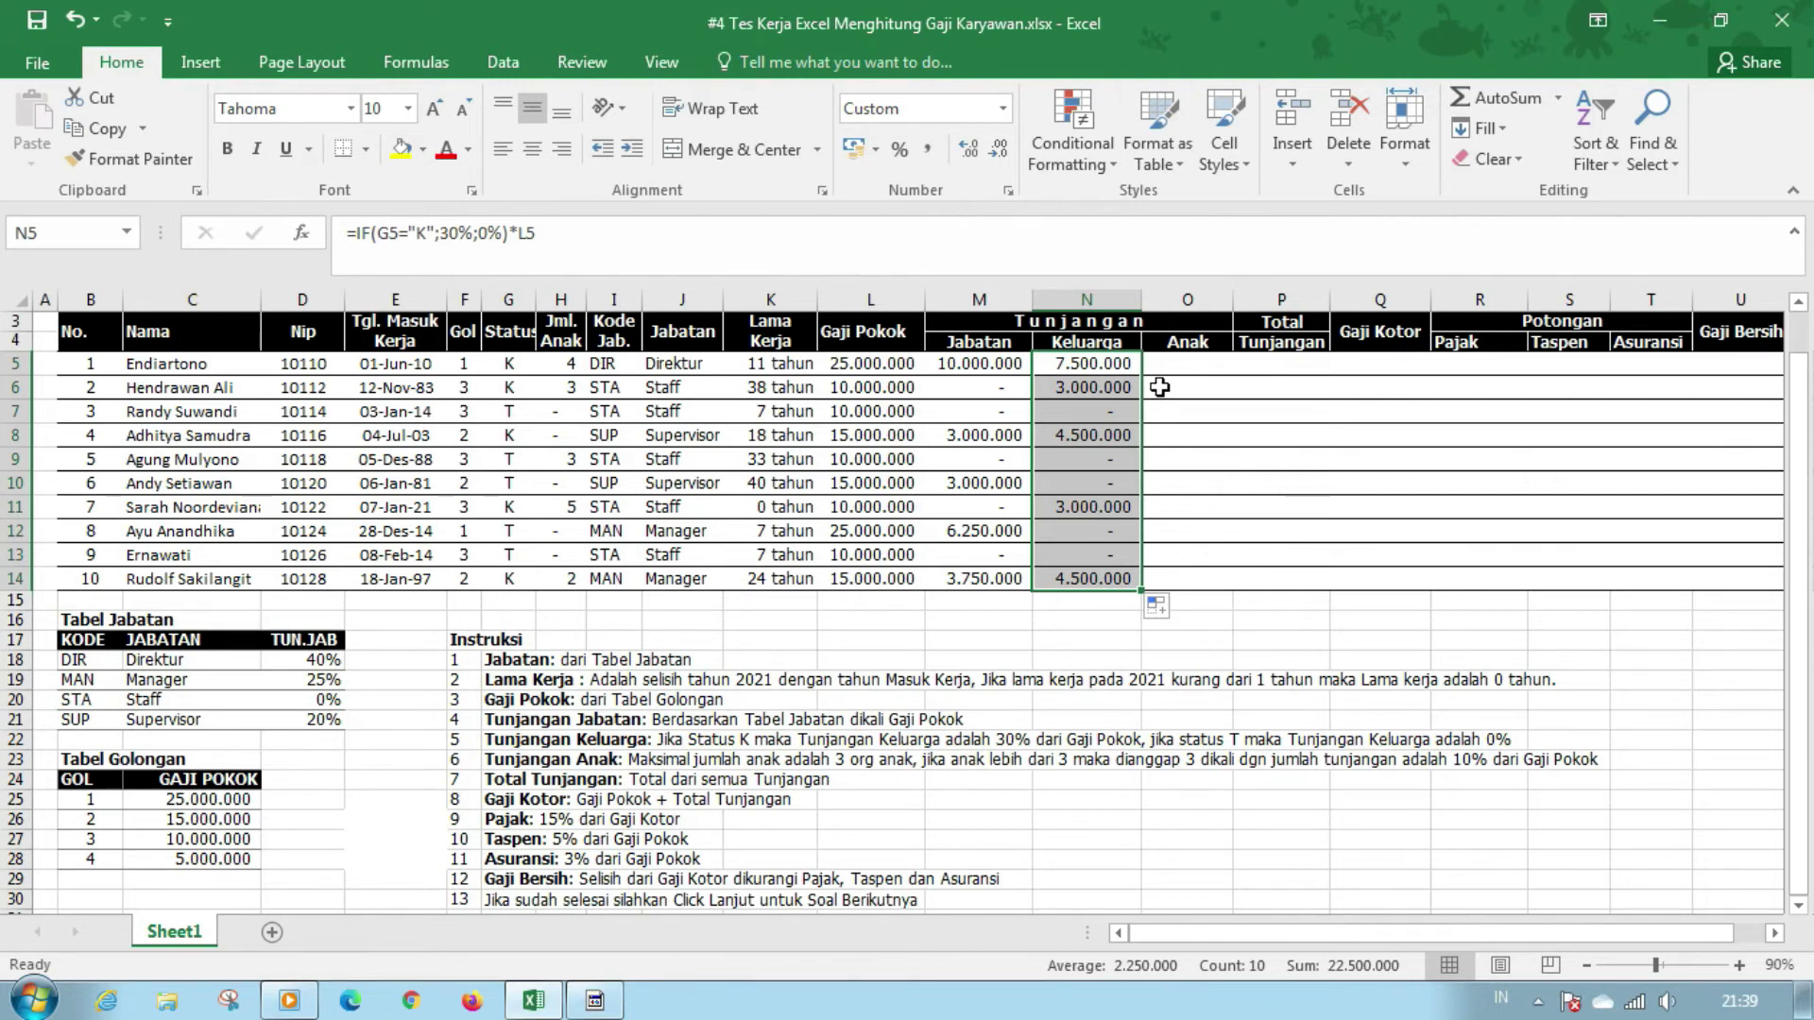
left_click(1170, 368)
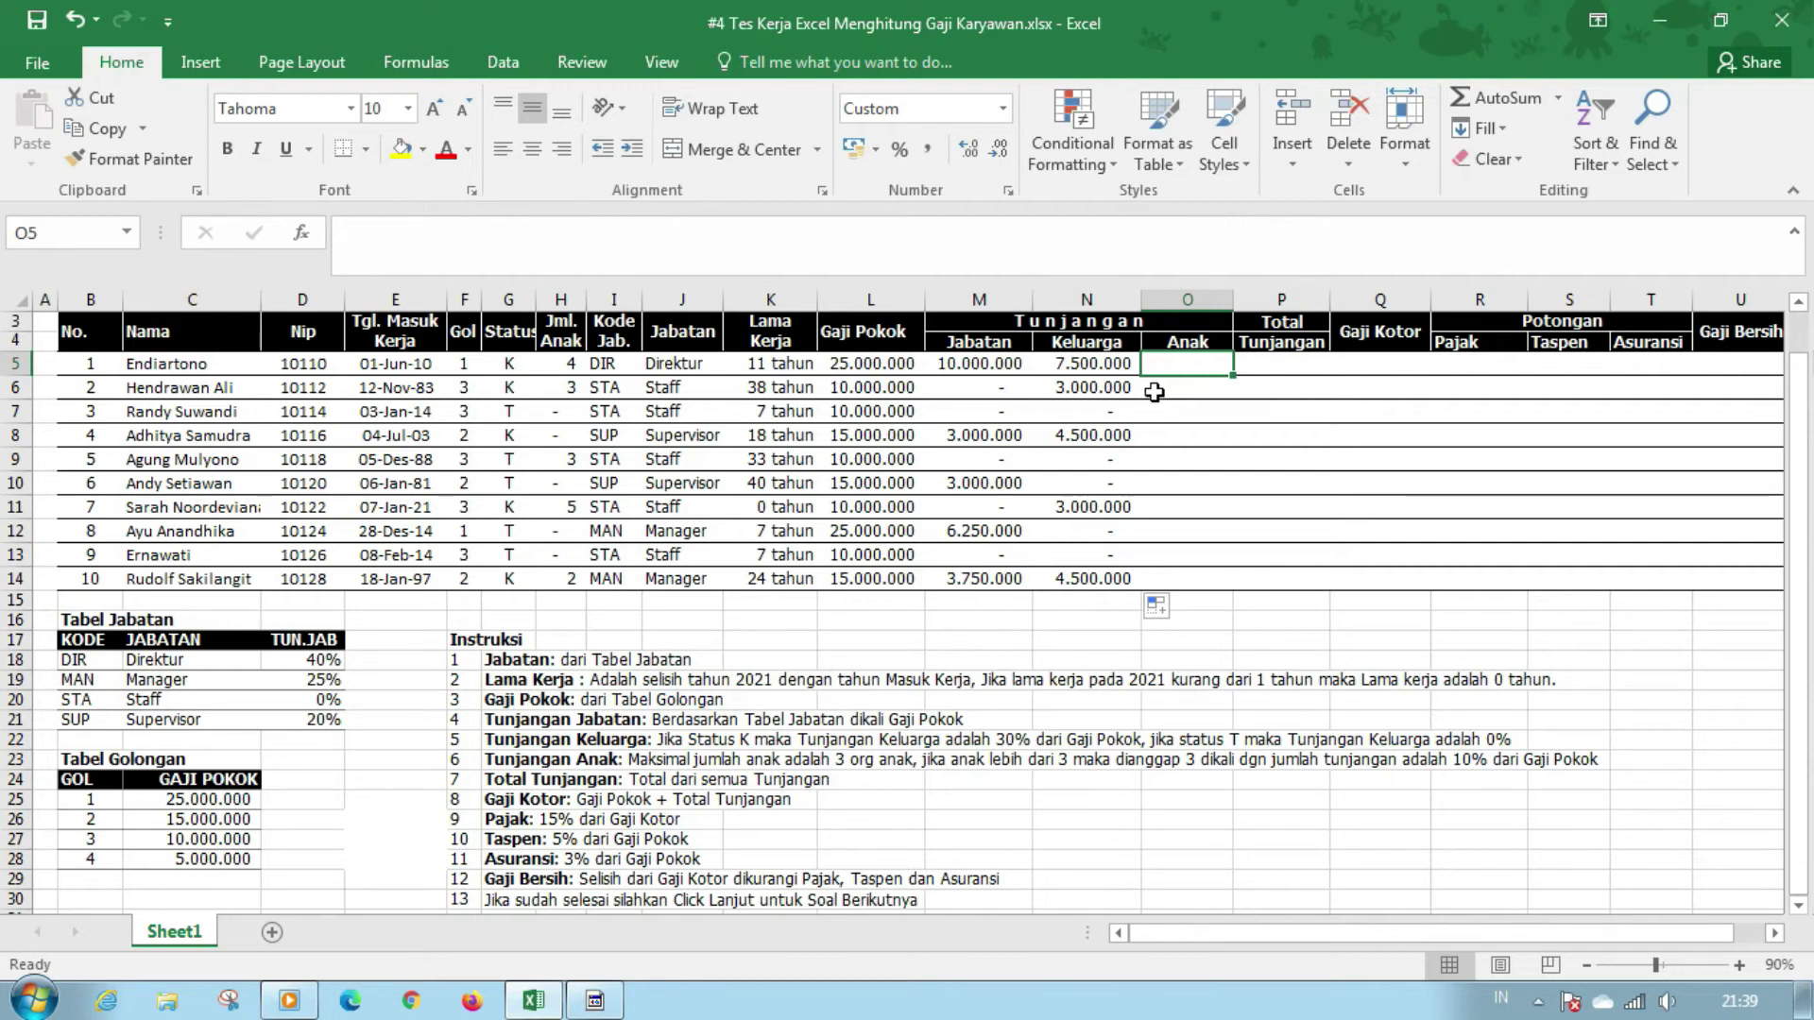
Enter =IF(H5>3;3;H5)*10%*L5 in O5, widen column O, and fill down to O14
type("=IF")
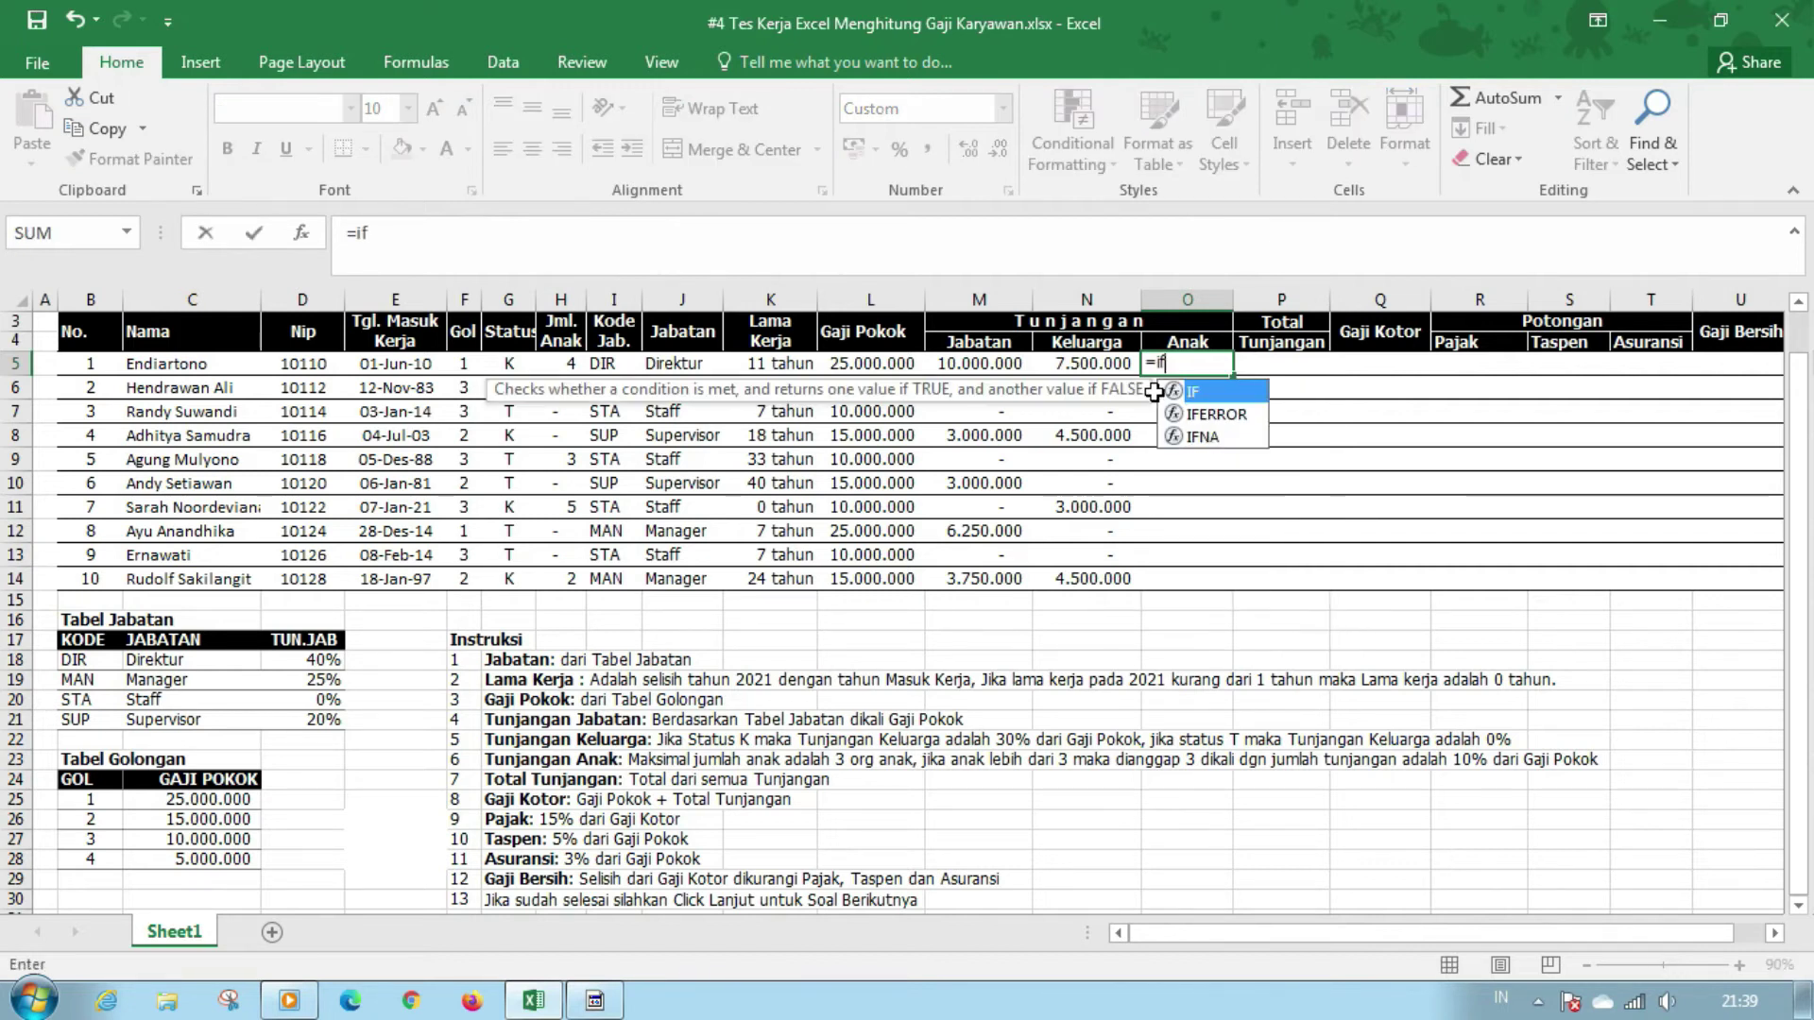
type("(")
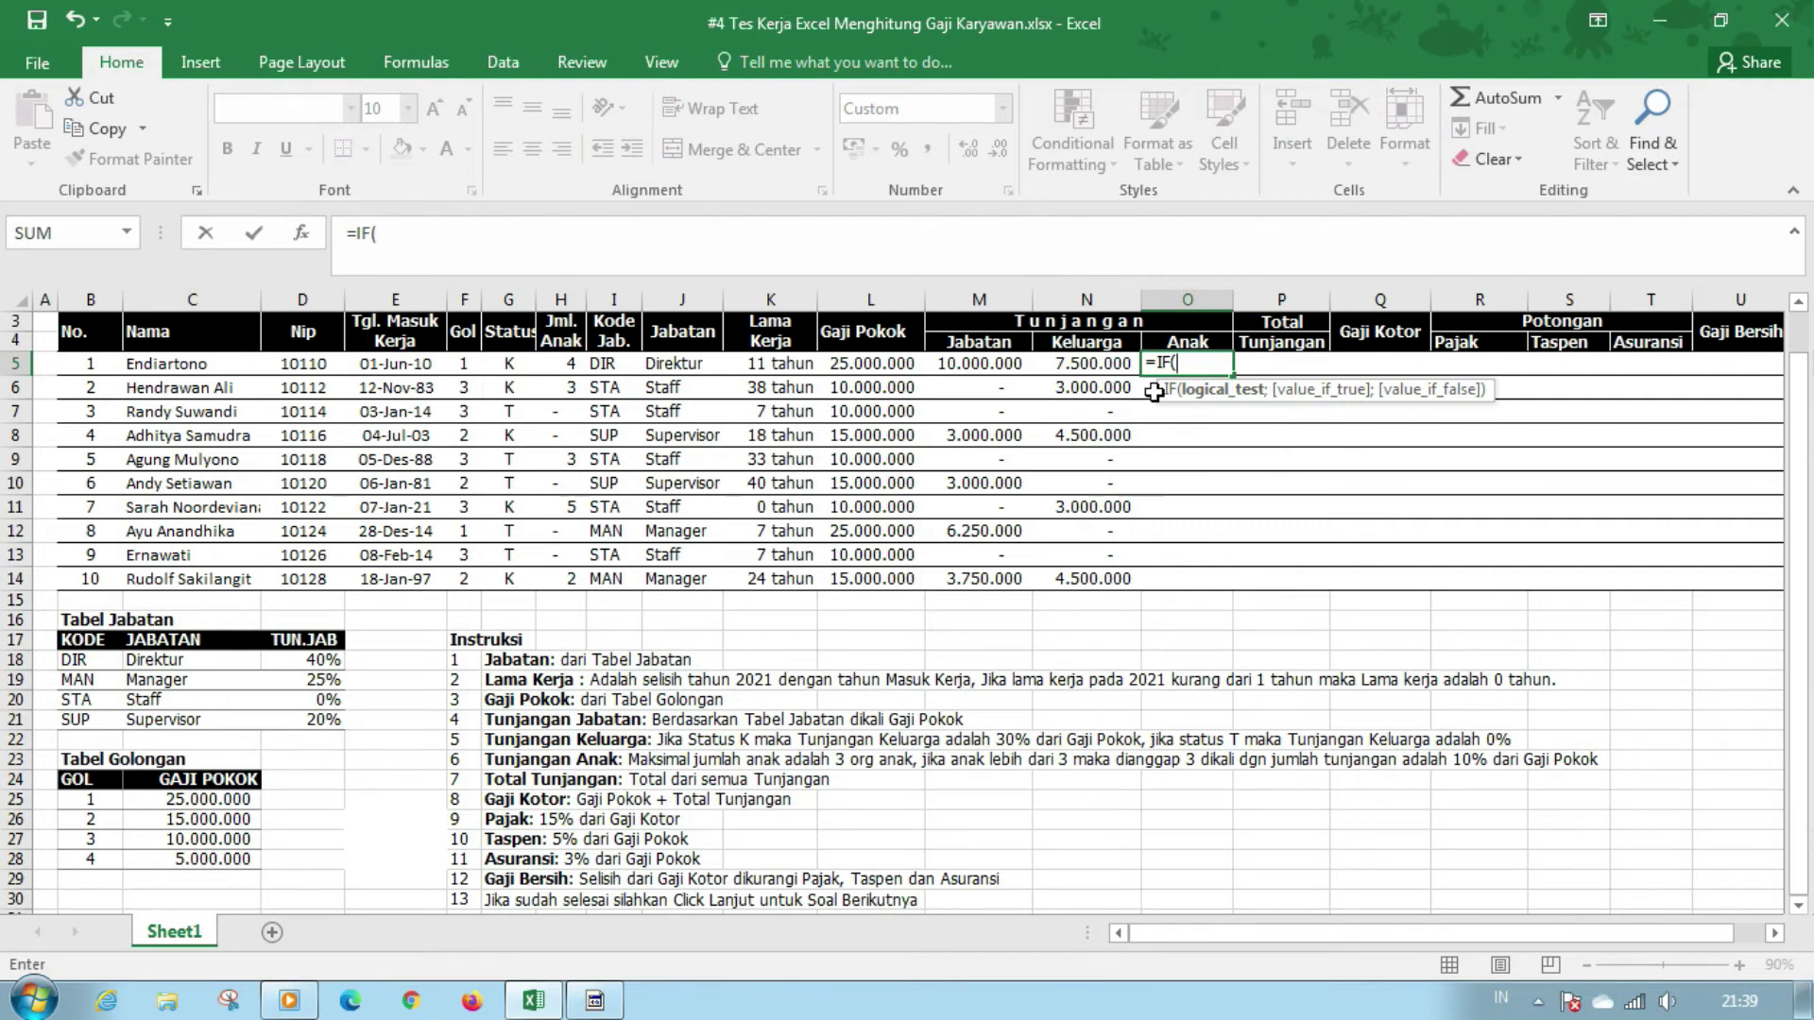
left_click(563, 363)
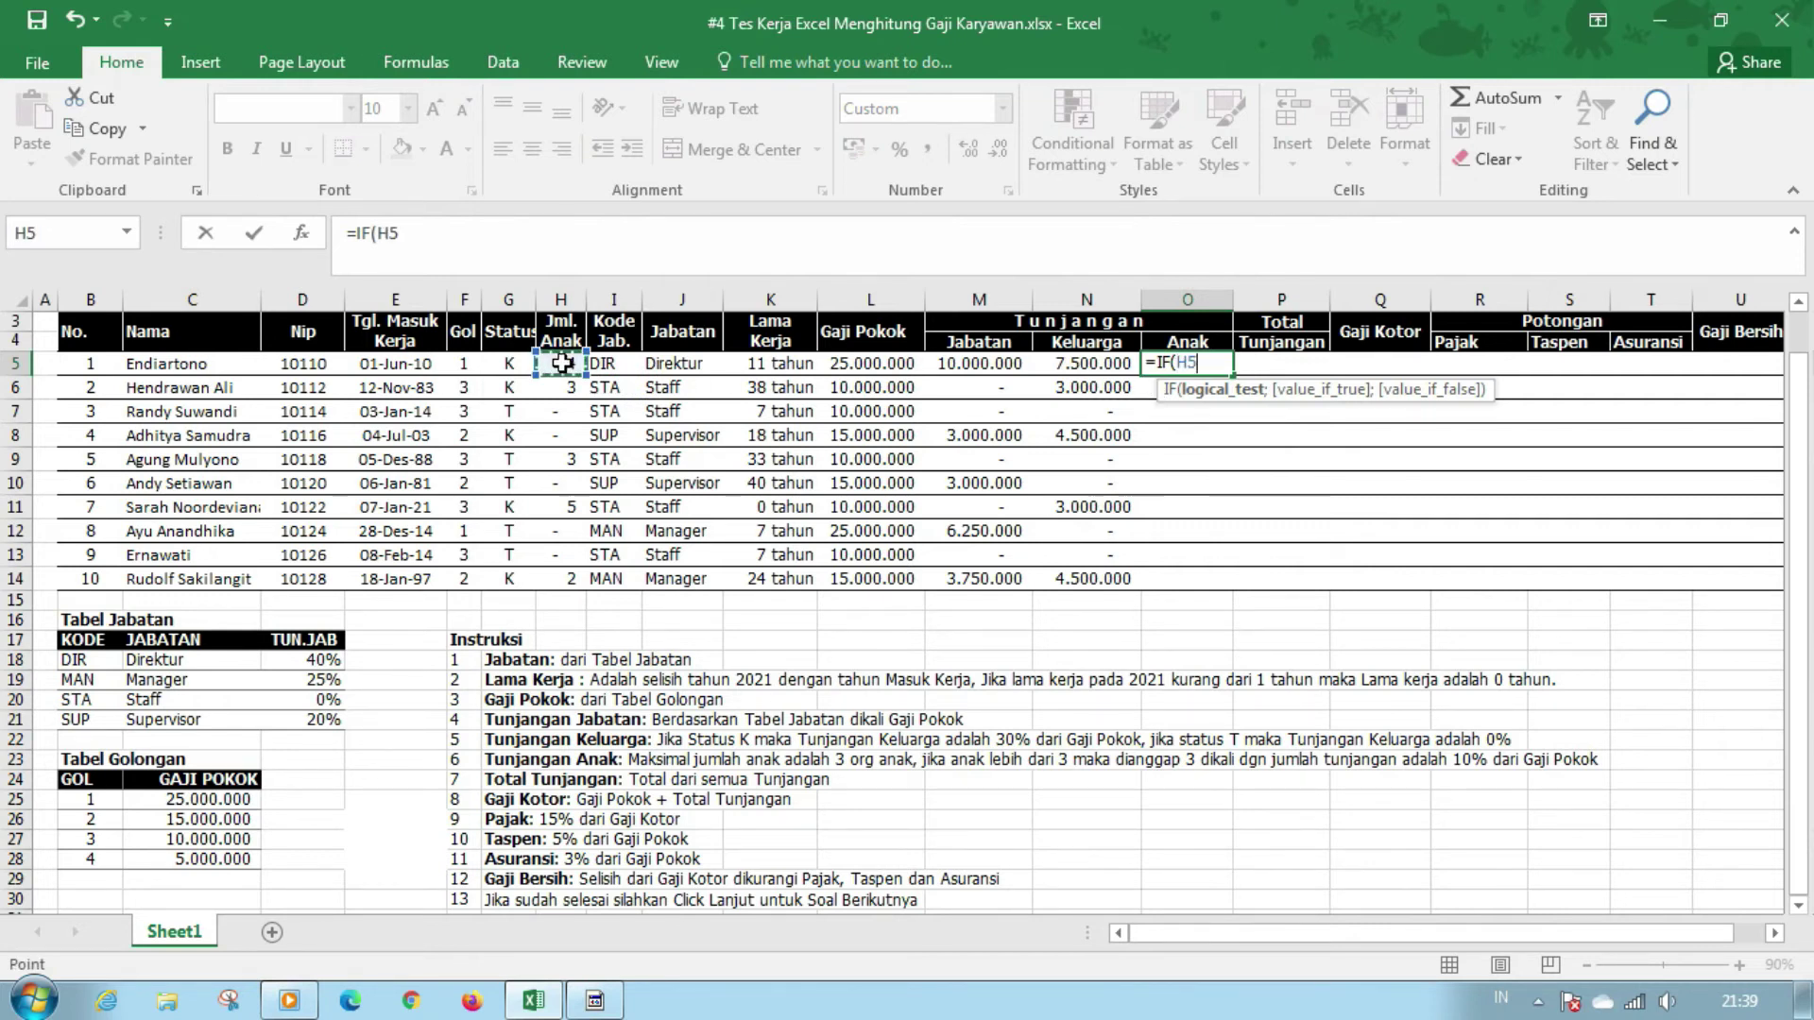
type(">3")
type(";3;")
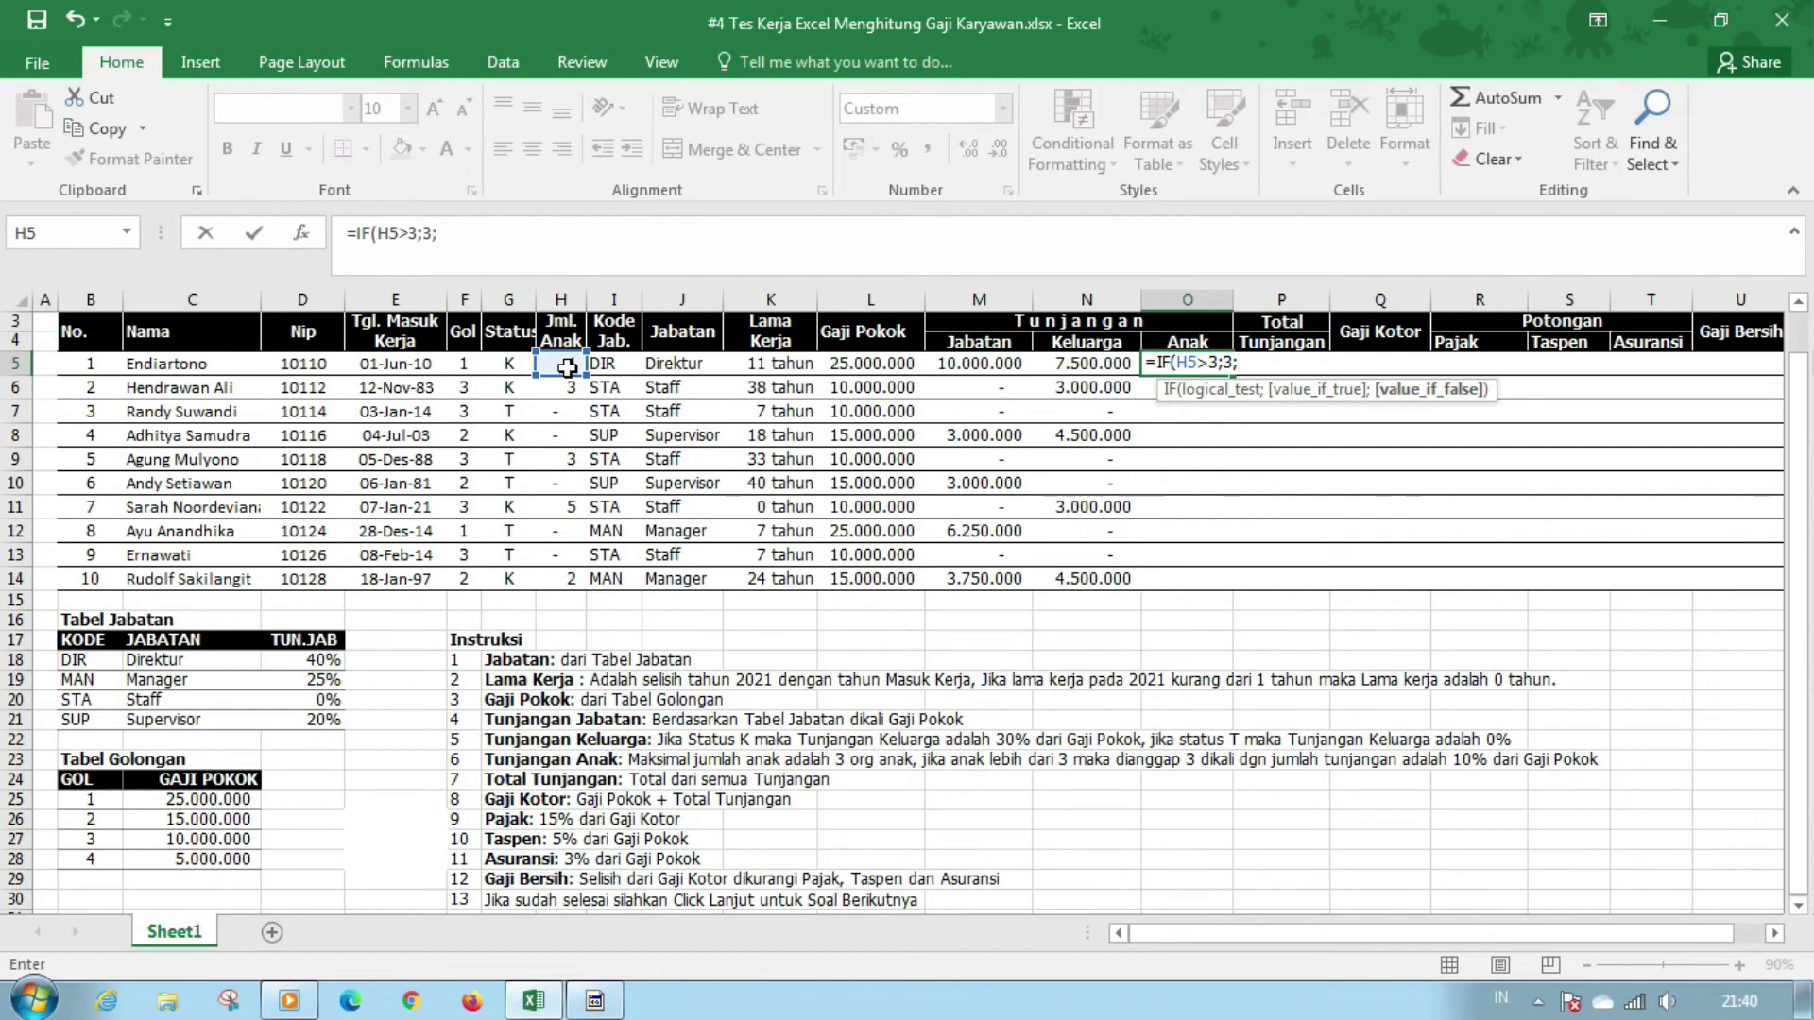
left_click(567, 369)
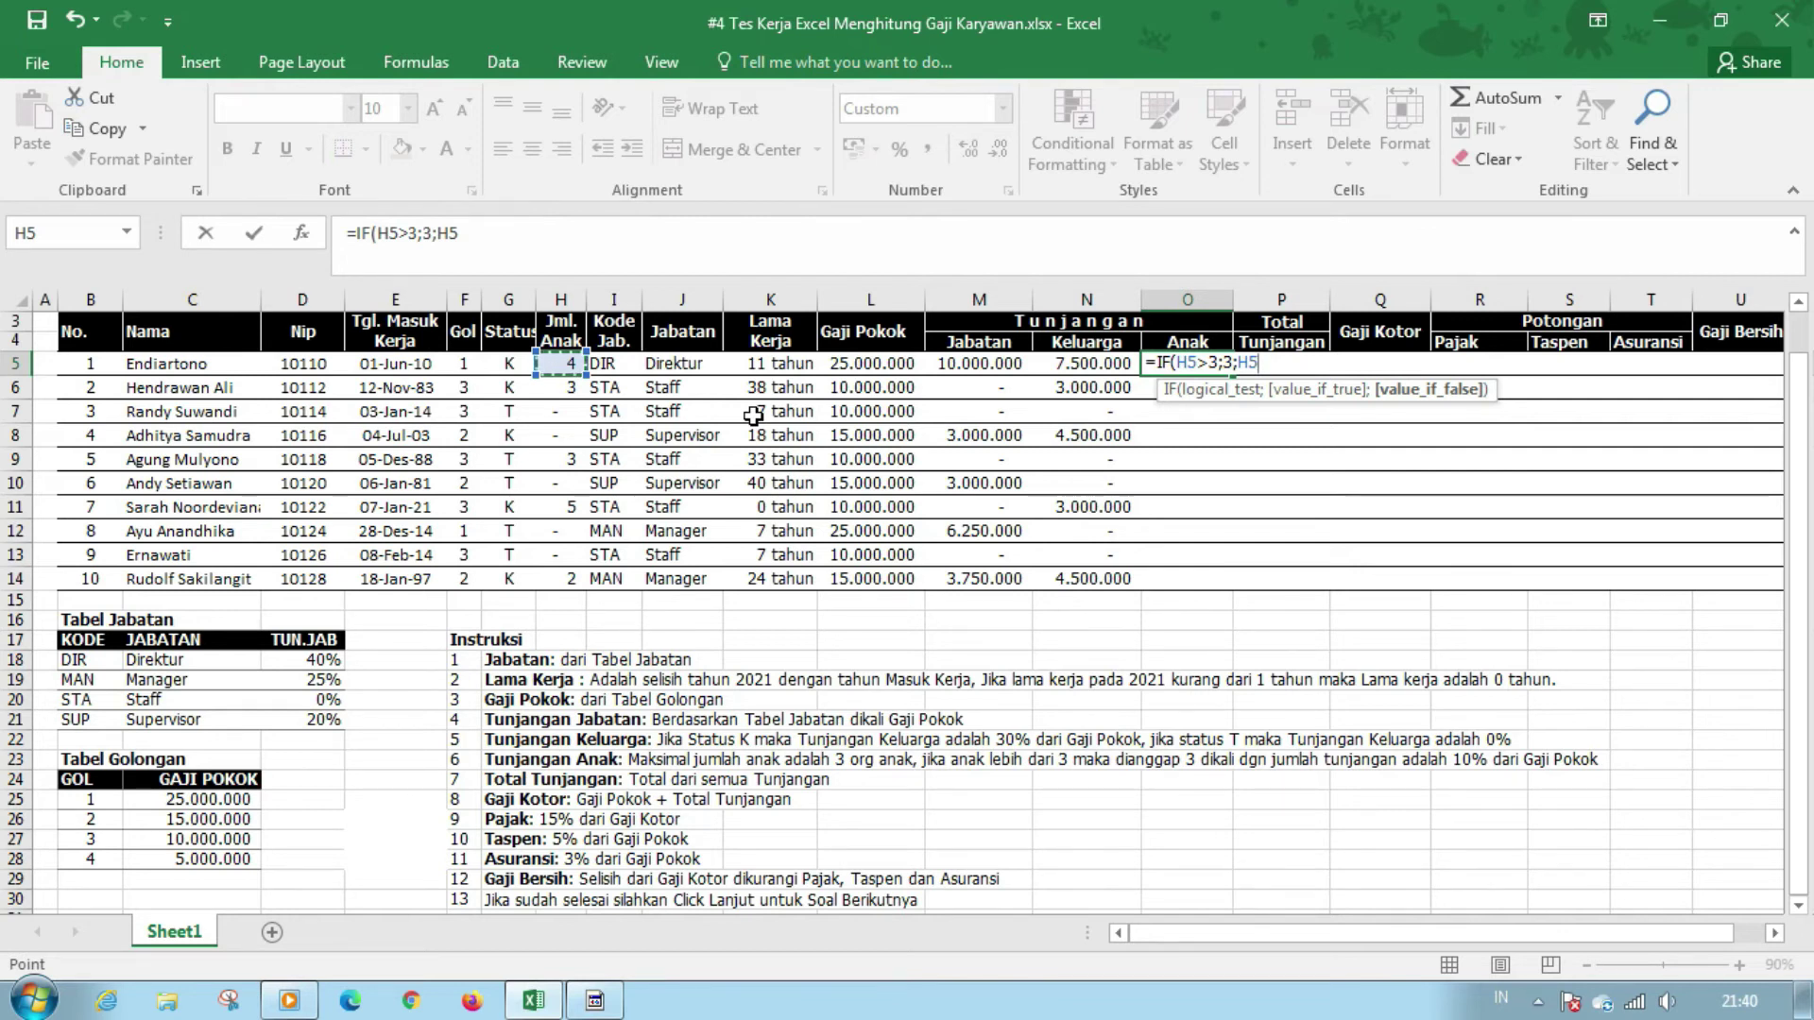
type(")")
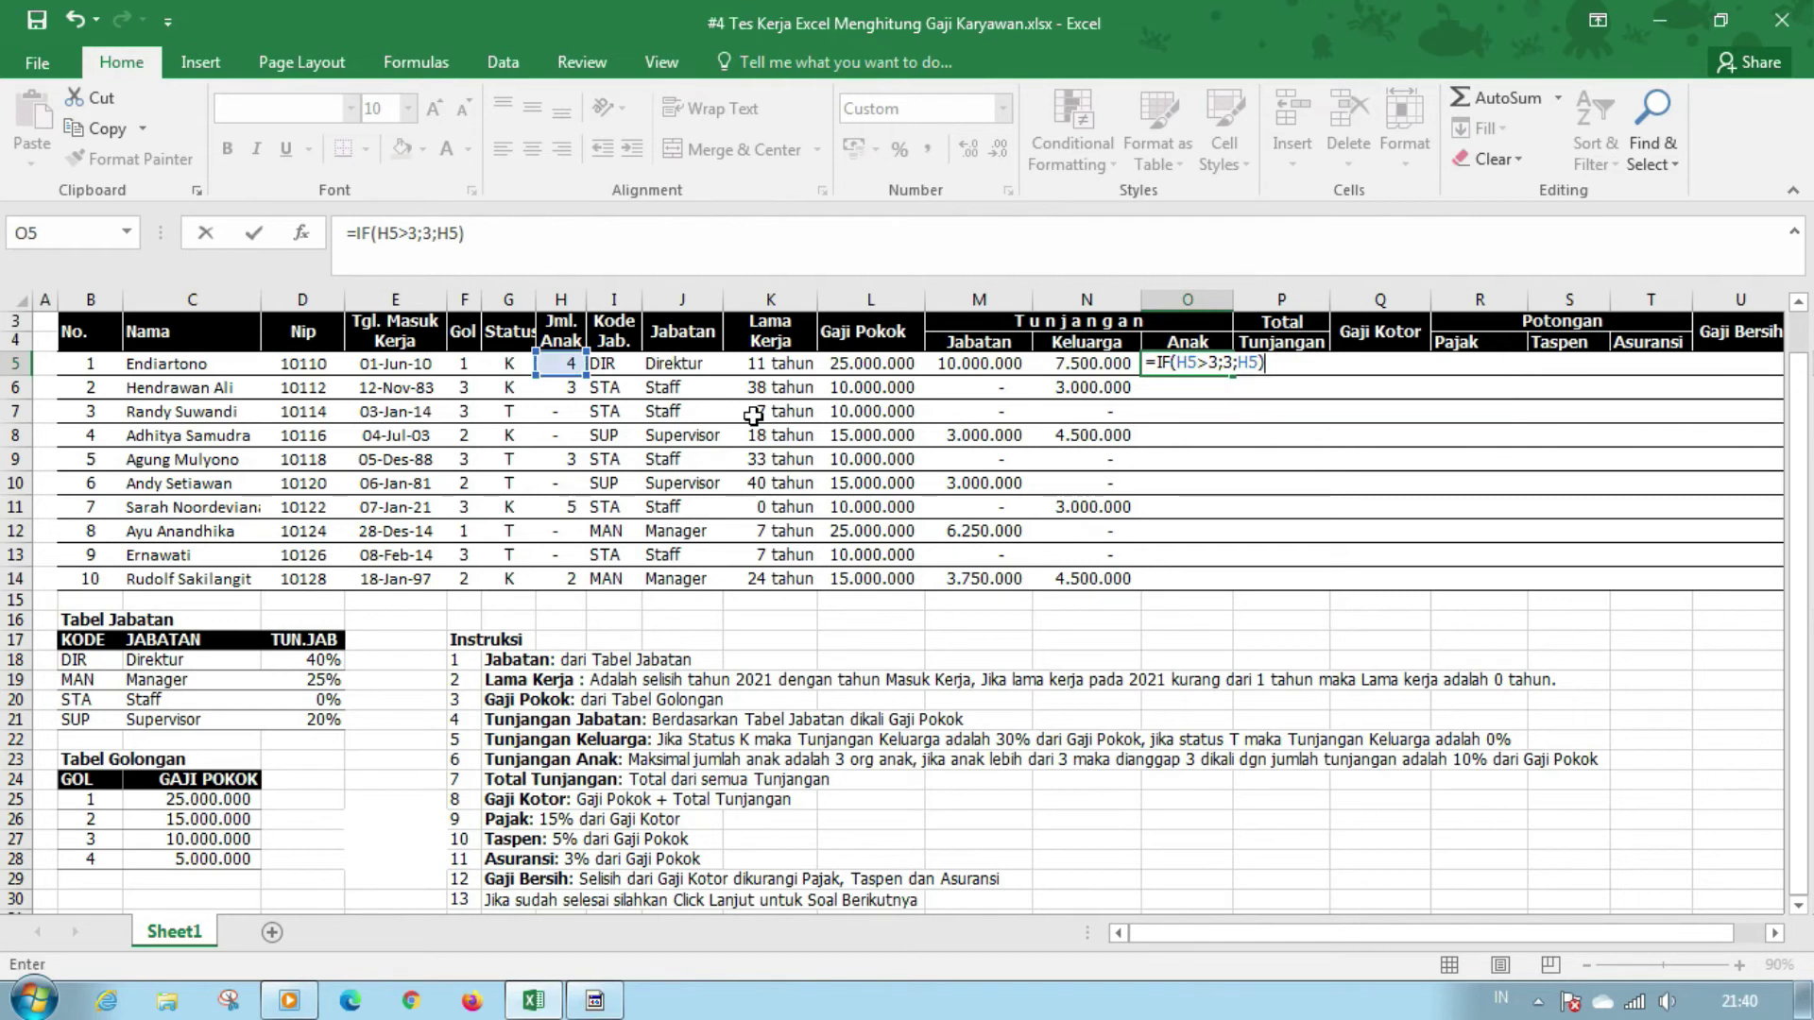
type("*10")
type("%")
type("*")
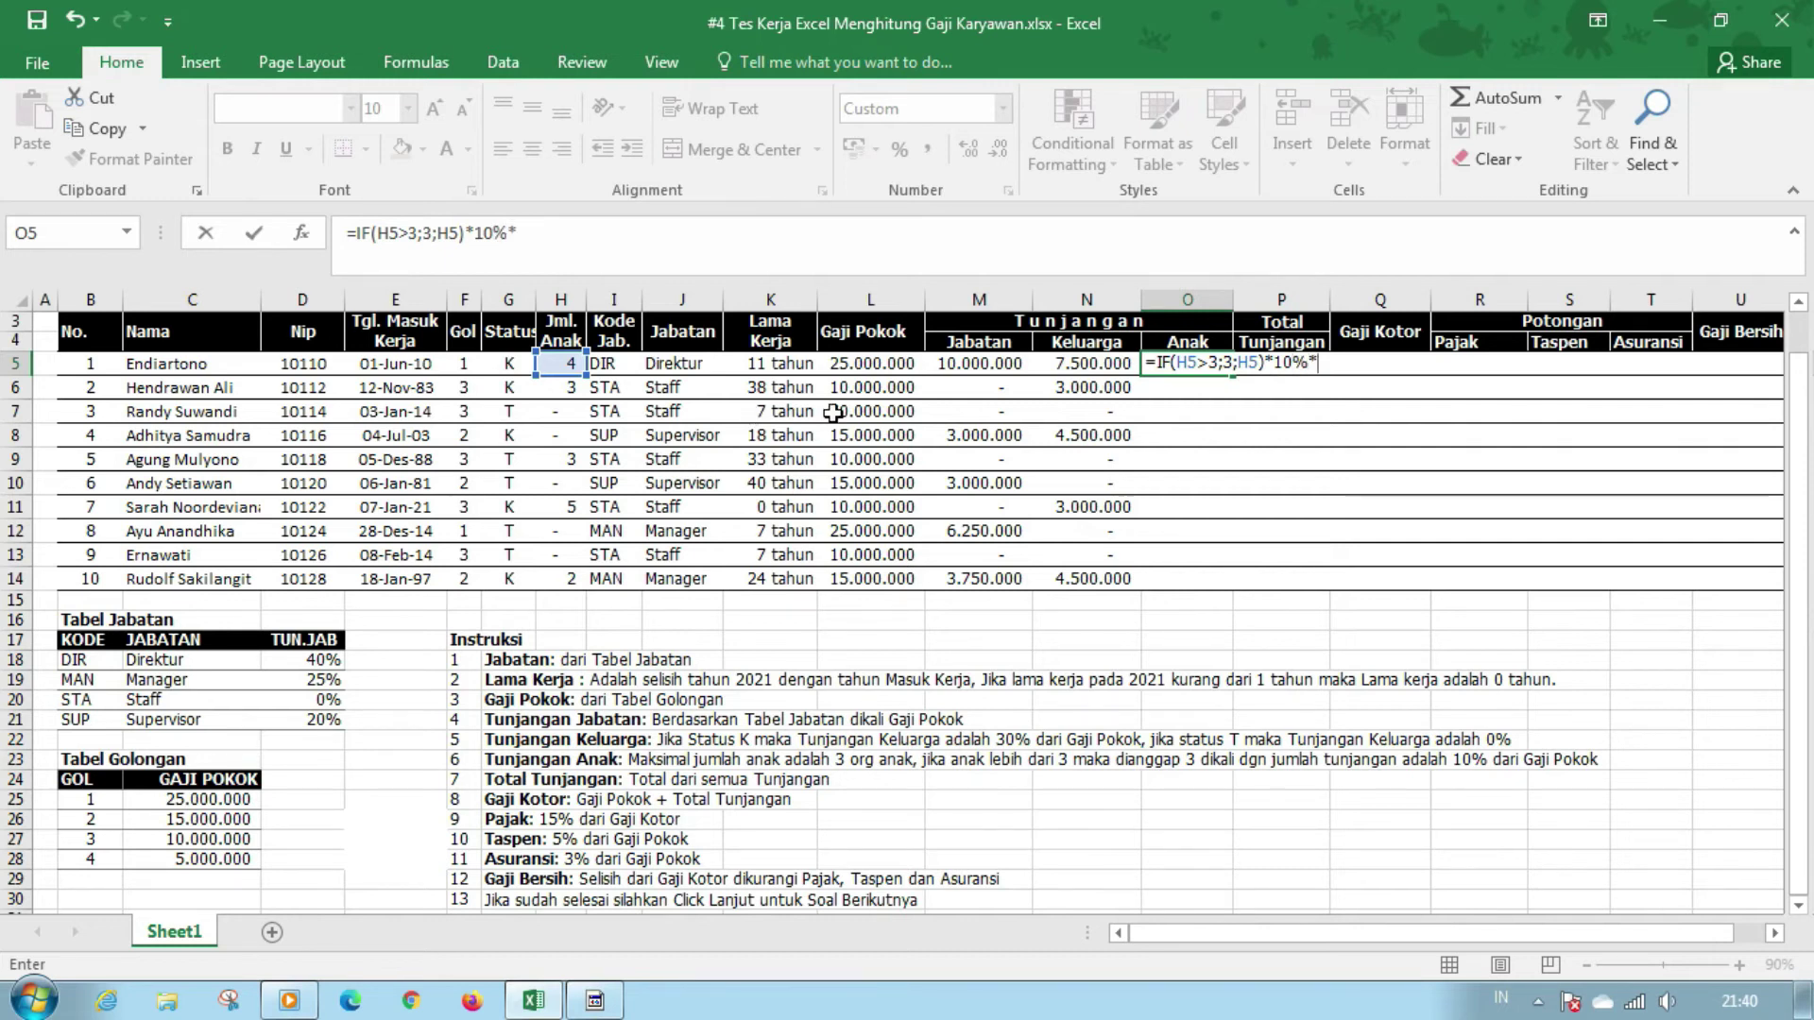
left_click(893, 363)
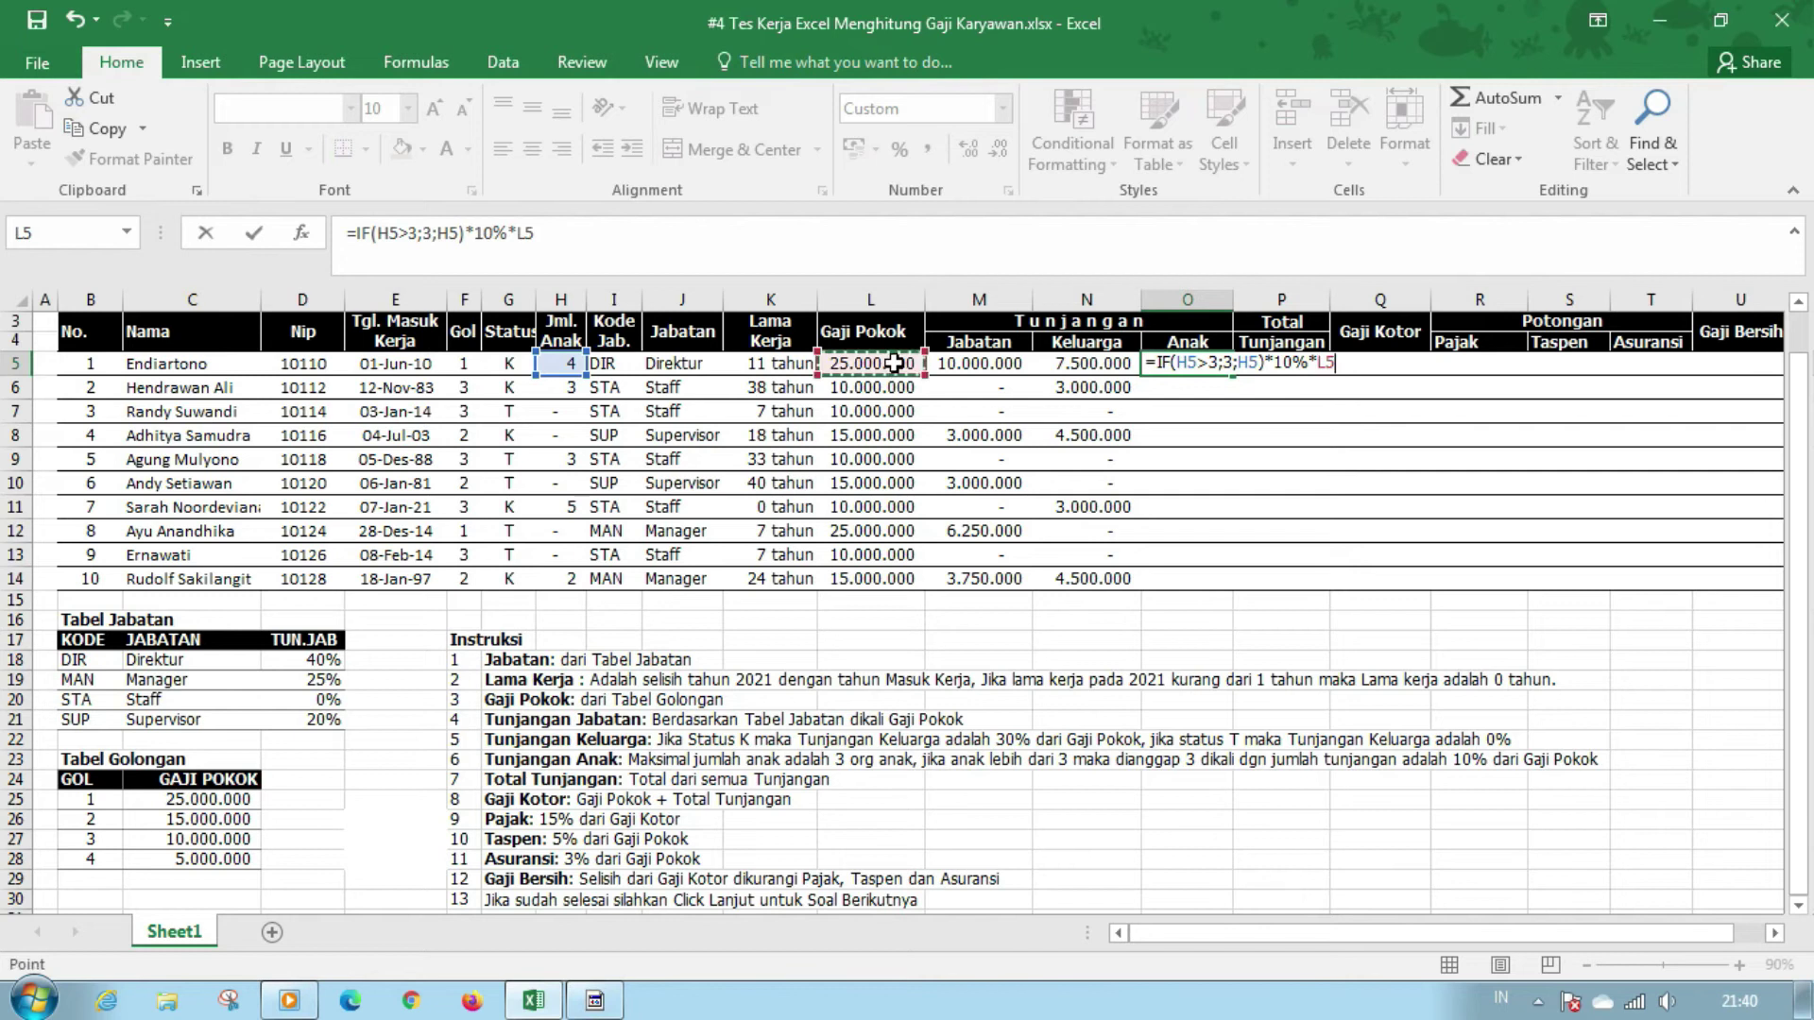
key("Return")
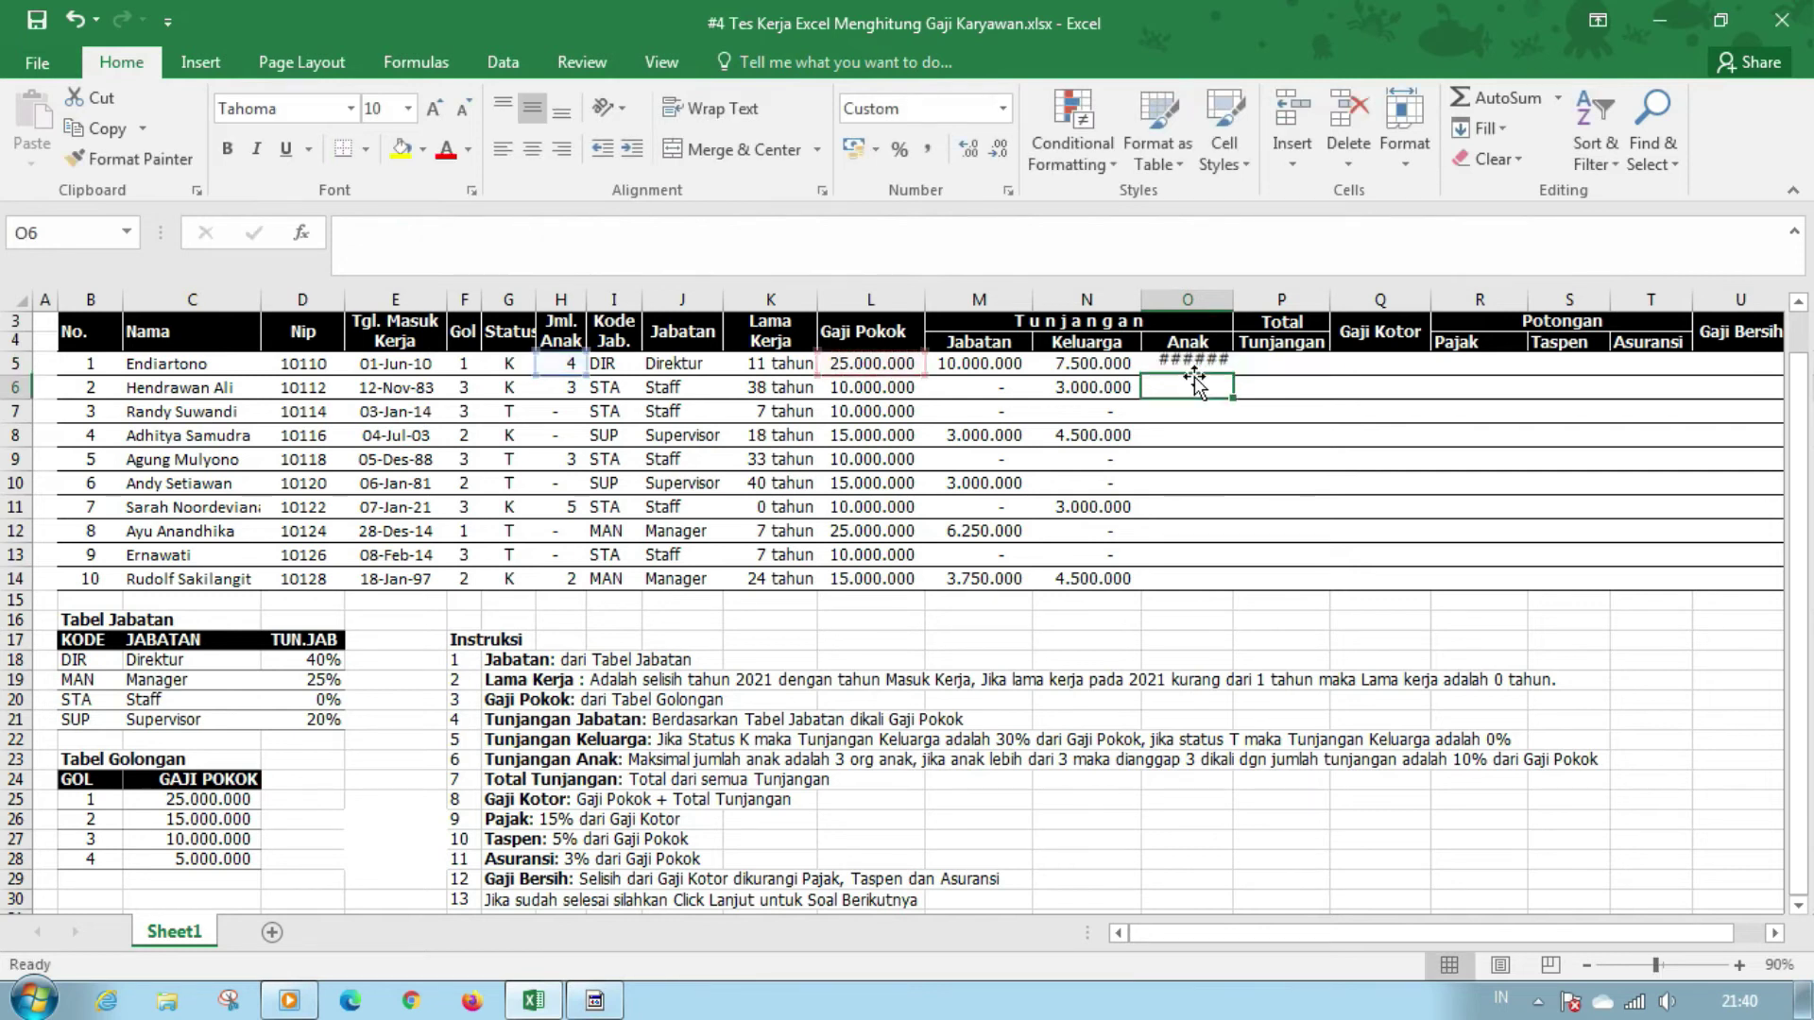
left_click_drag(1236, 300, 1237, 591)
left_click(1229, 364)
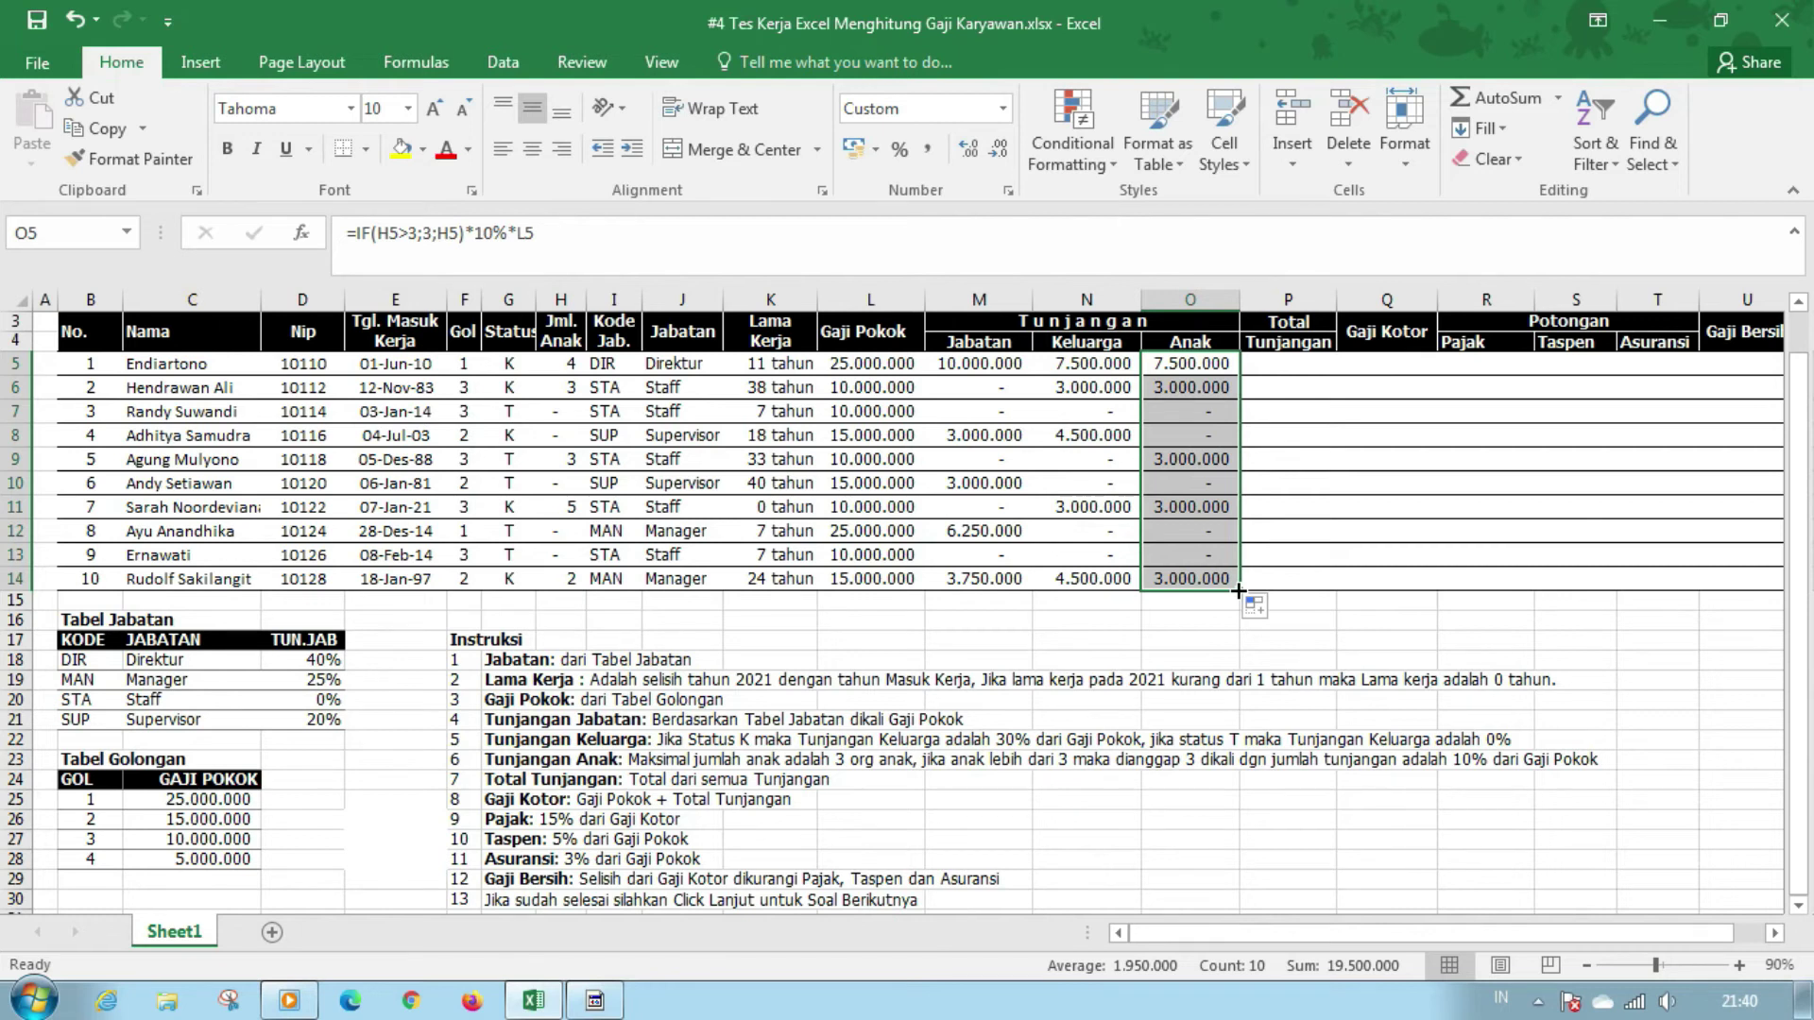
left_click(1291, 364)
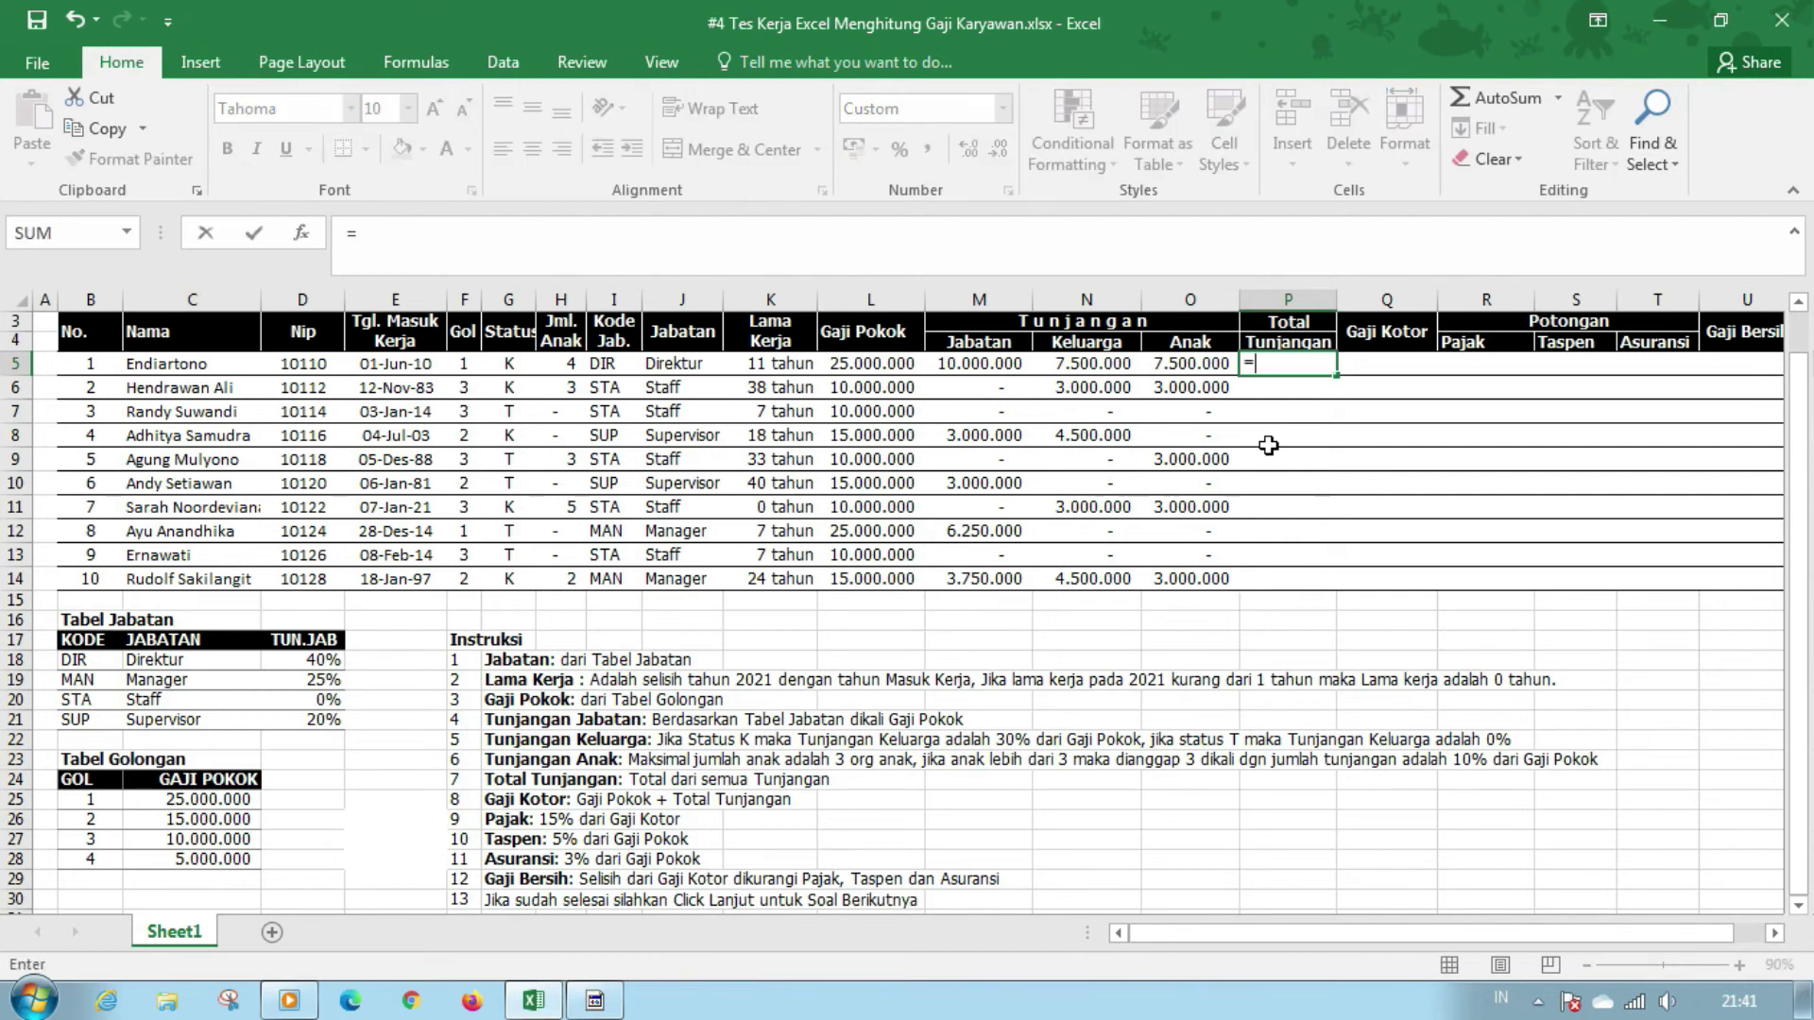
Sum the three allowances with =SUM(M5:O5) in P5, autofit column P, and fill down to P14
type("=SUM(")
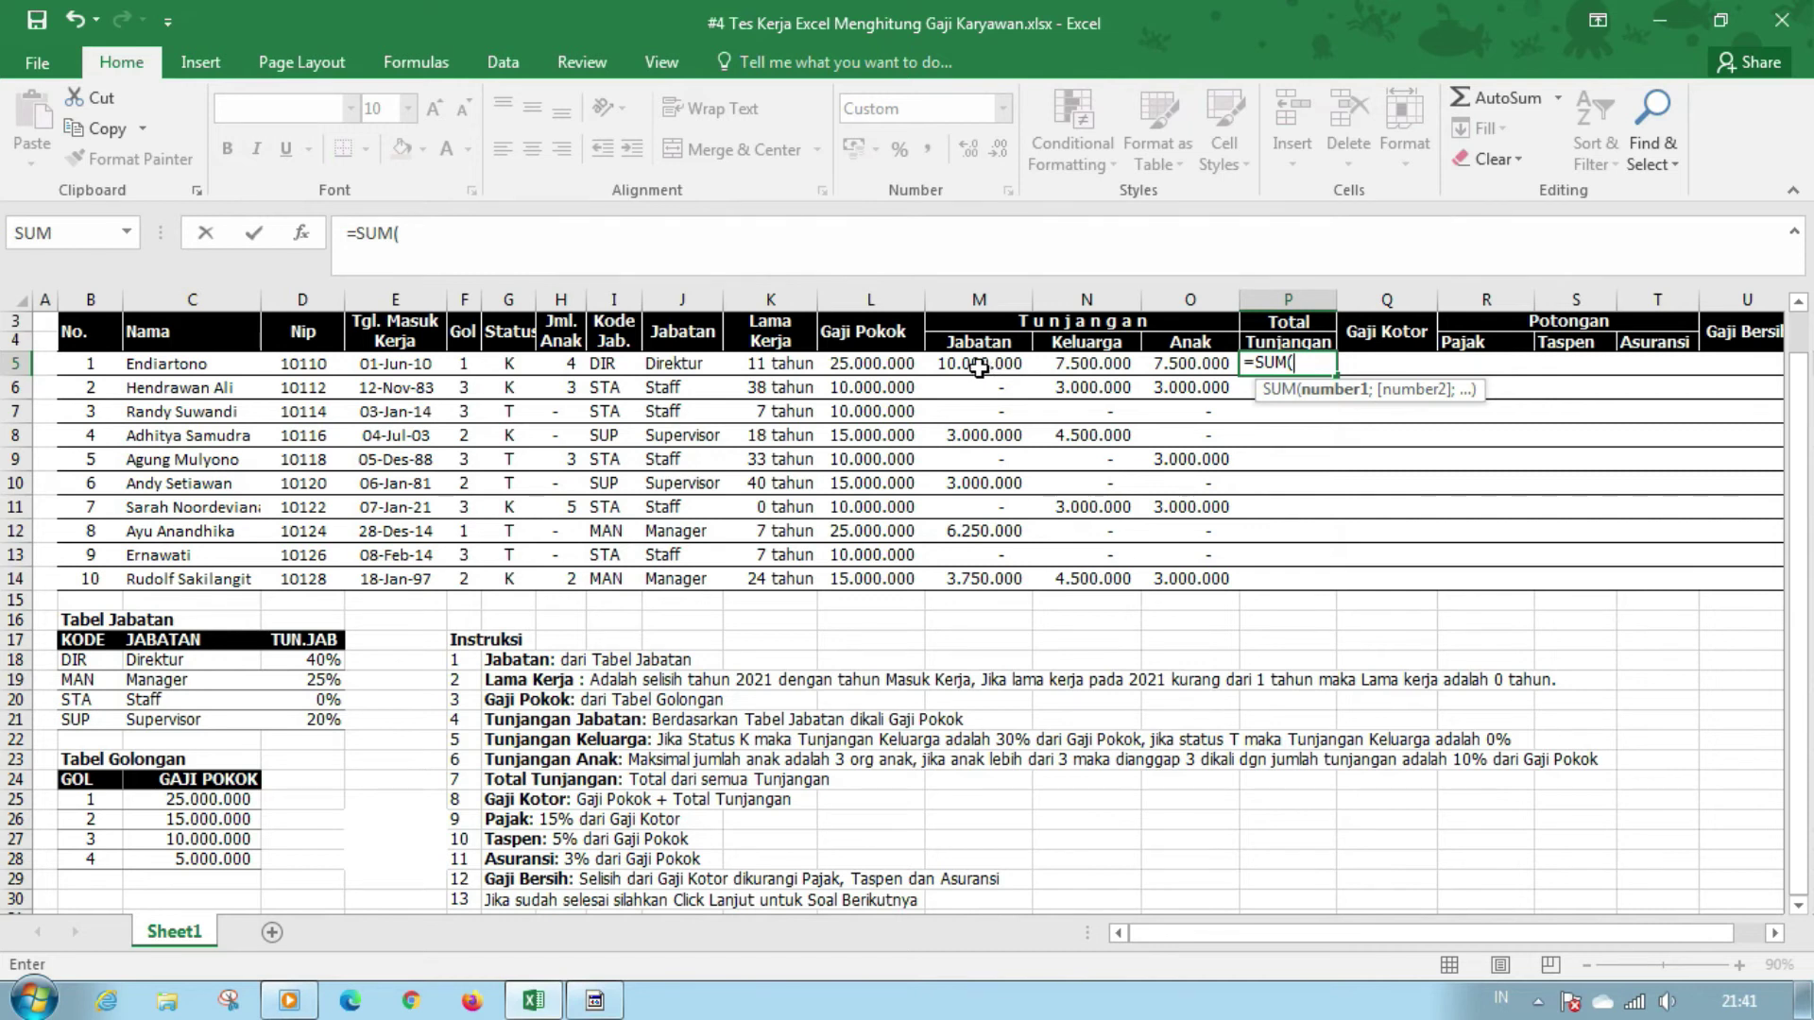
left_click_drag(979, 368, 1233, 376)
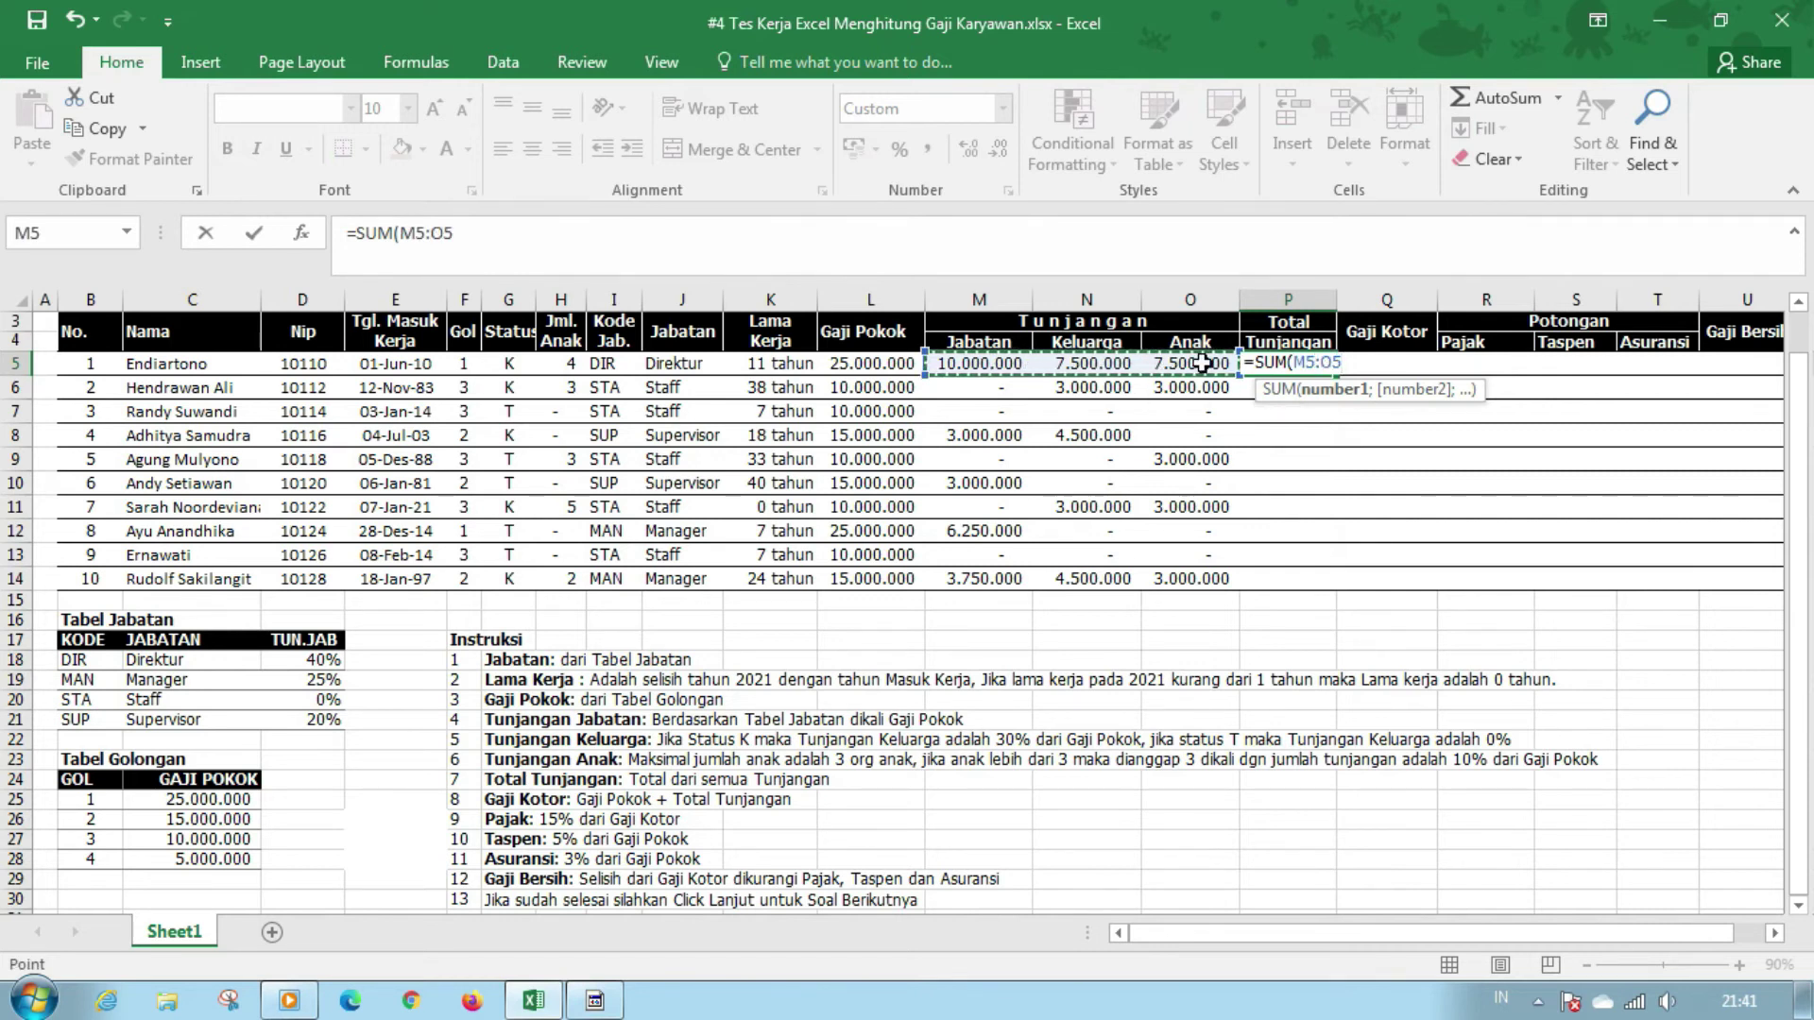
key("Return")
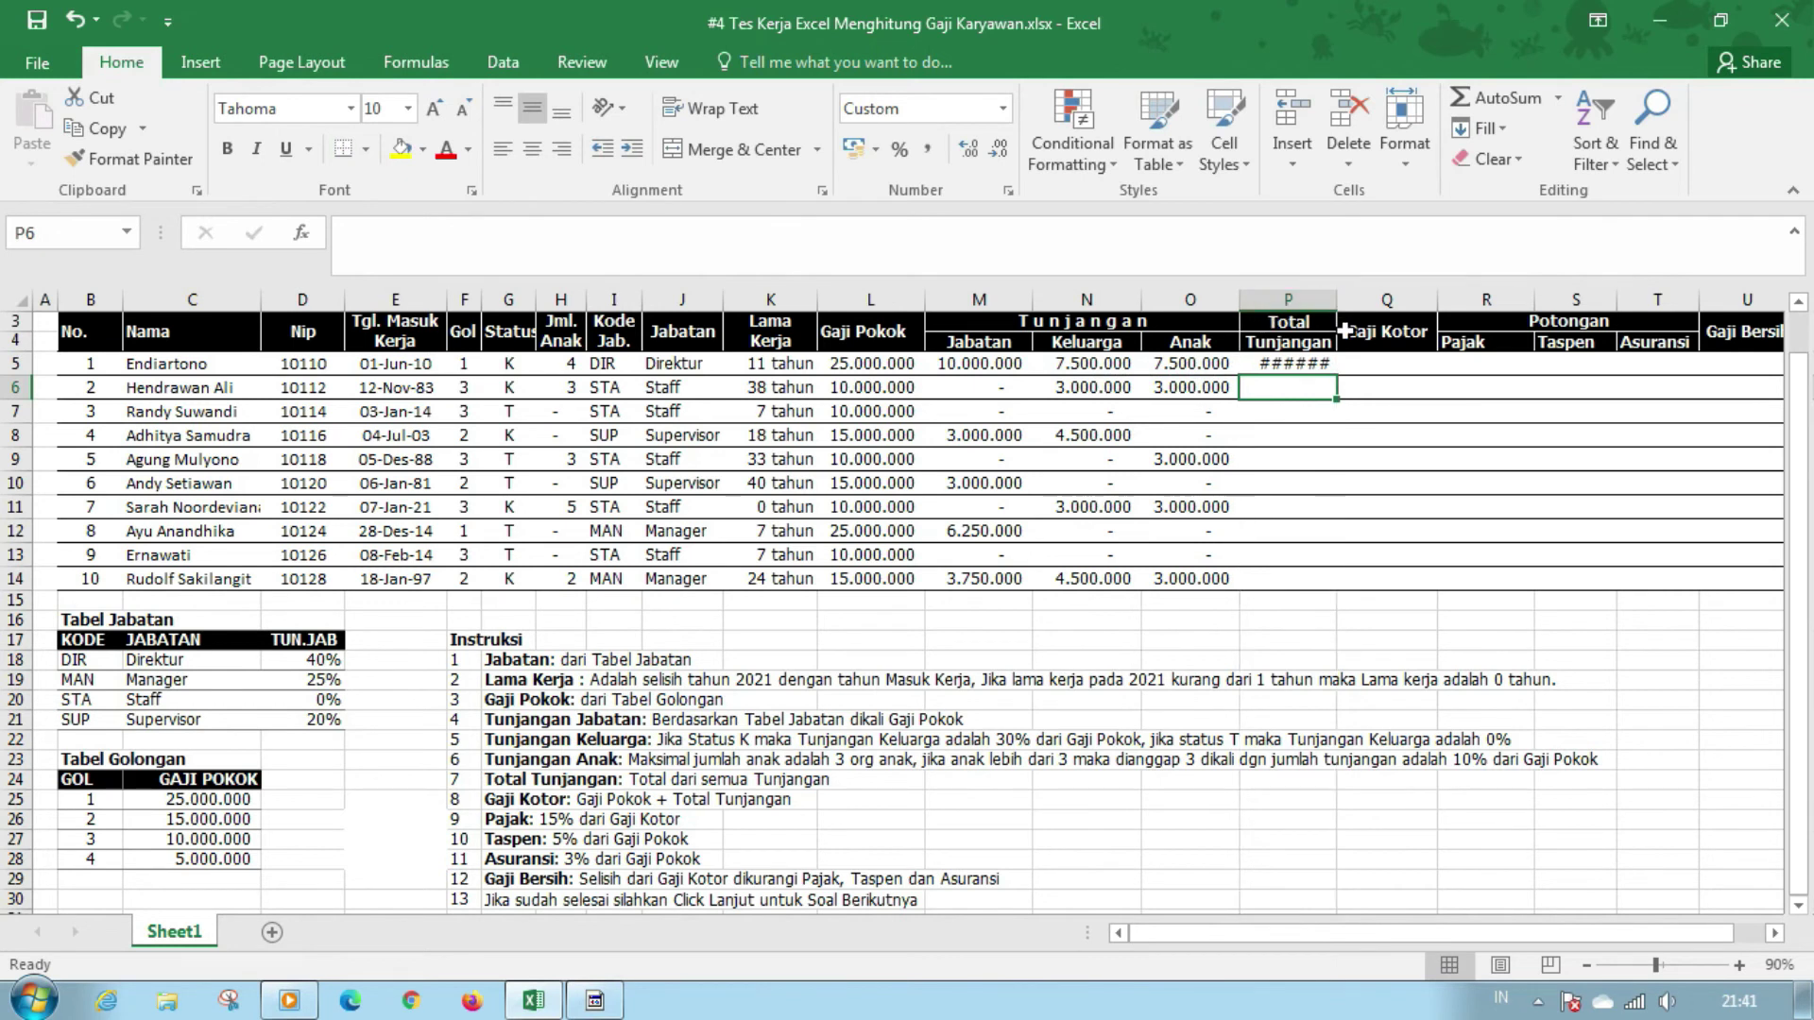
double_click(1340, 348)
left_click(1332, 365)
left_click_drag(1346, 375, 1350, 586)
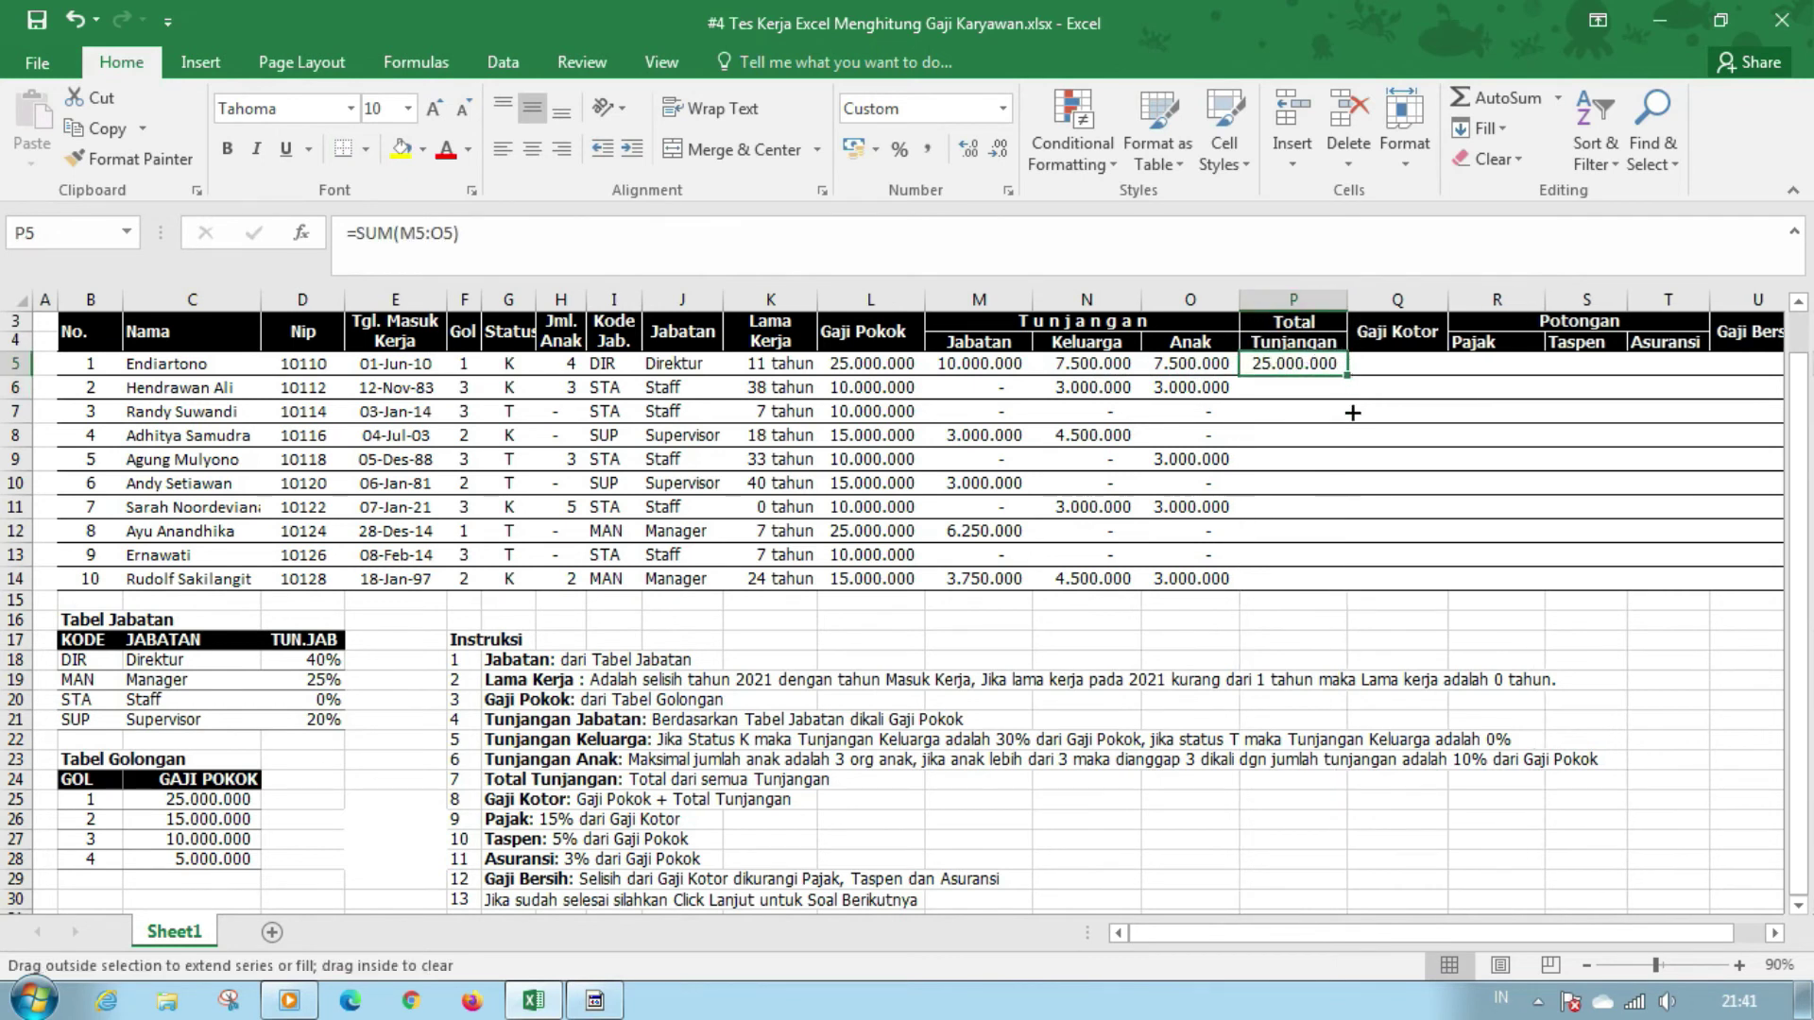
left_click(1458, 551)
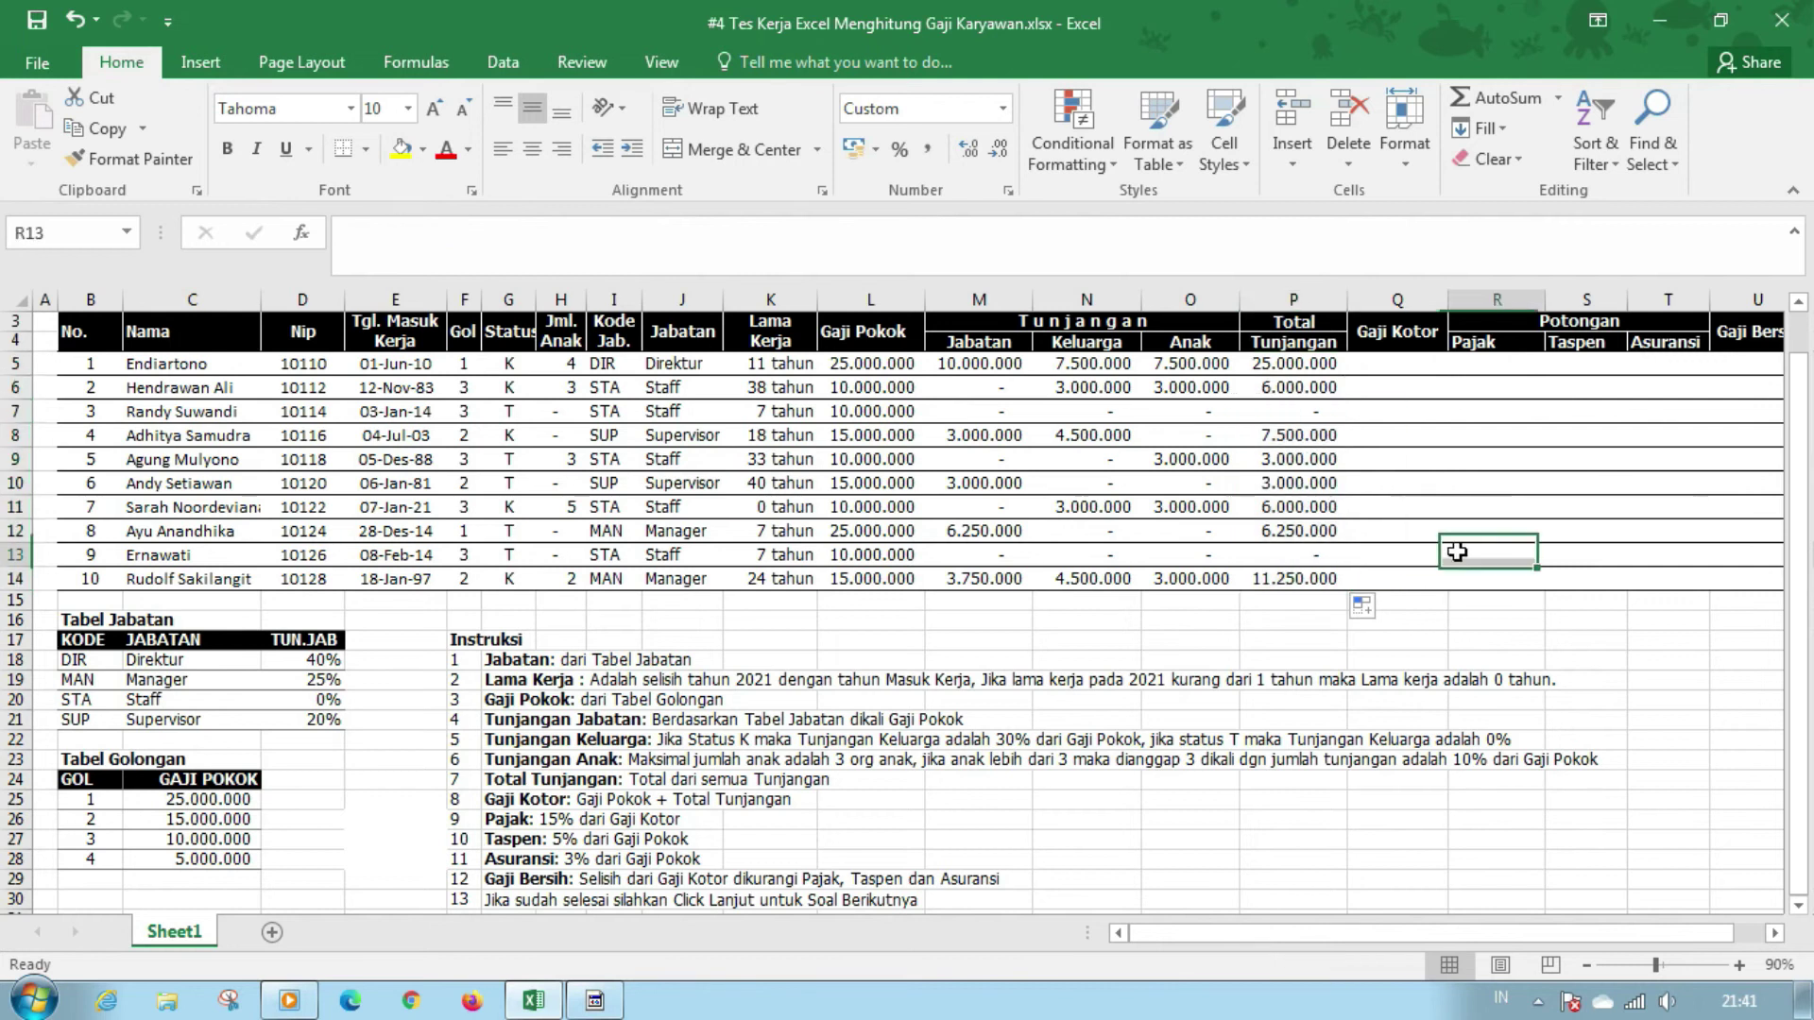
left_click(1401, 366)
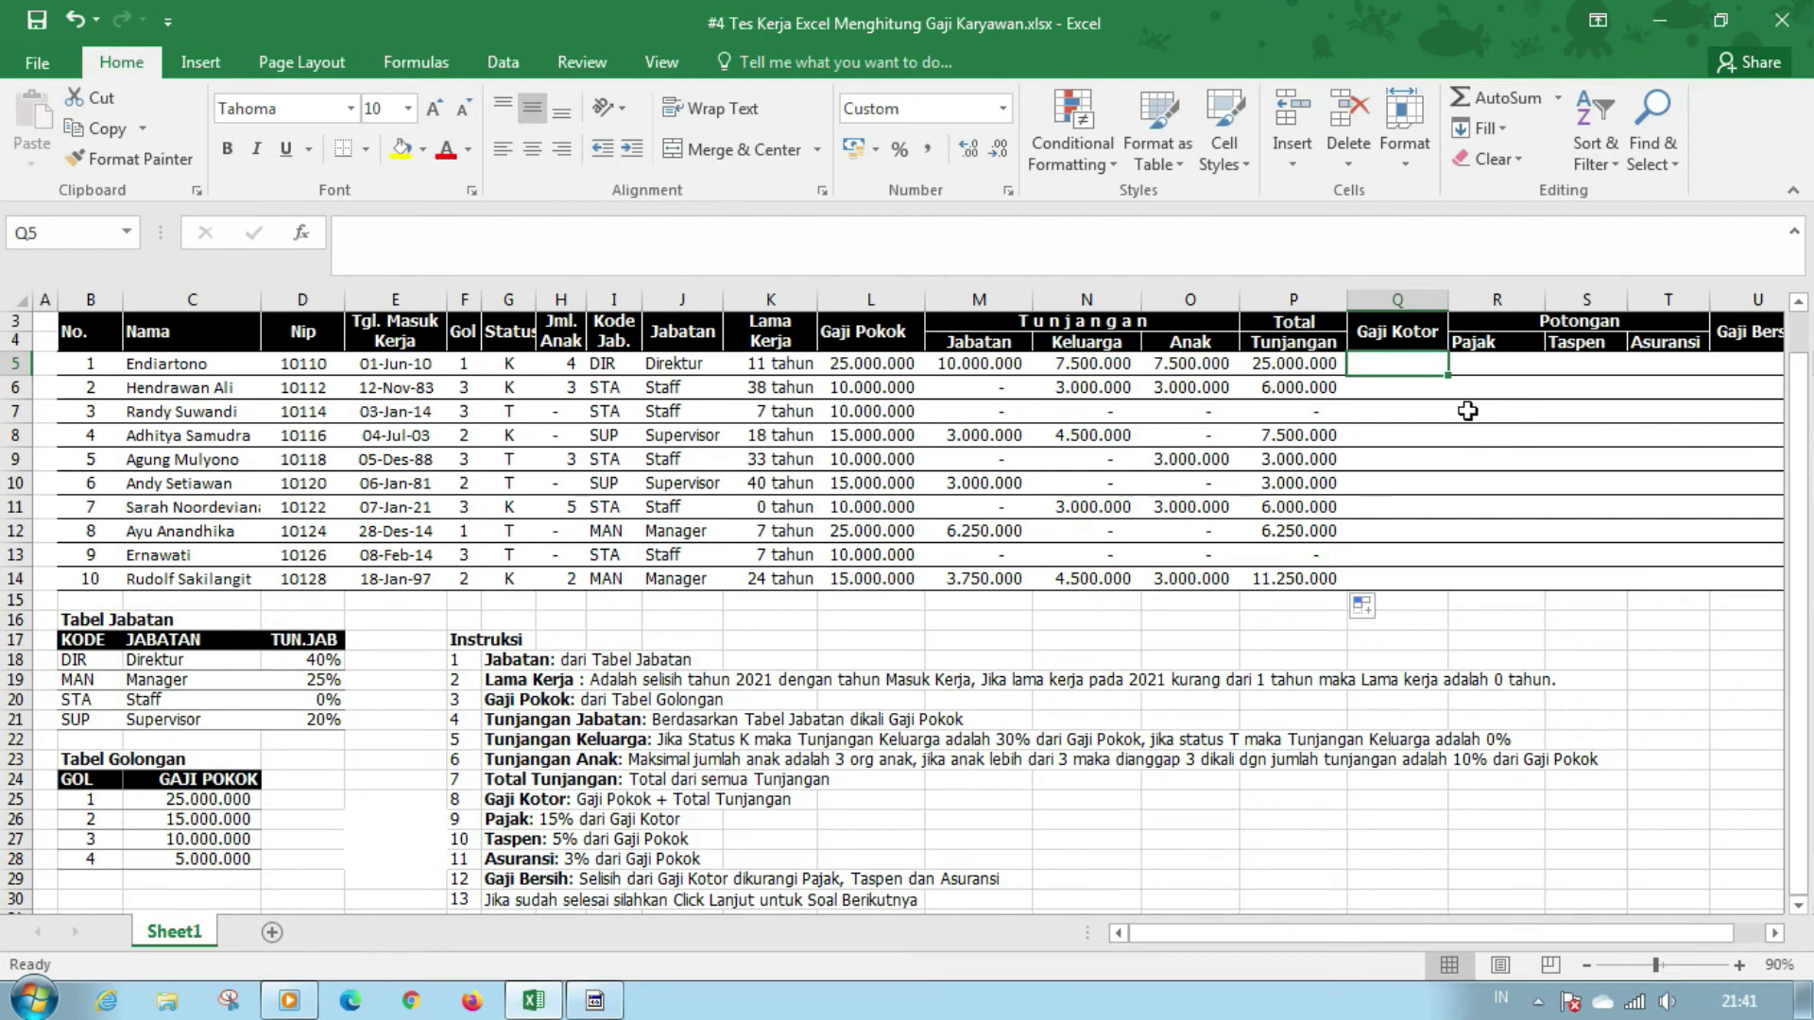
Enter =L5+P5 in Q5, autofit column Q, and copy it down to Q14
type("=")
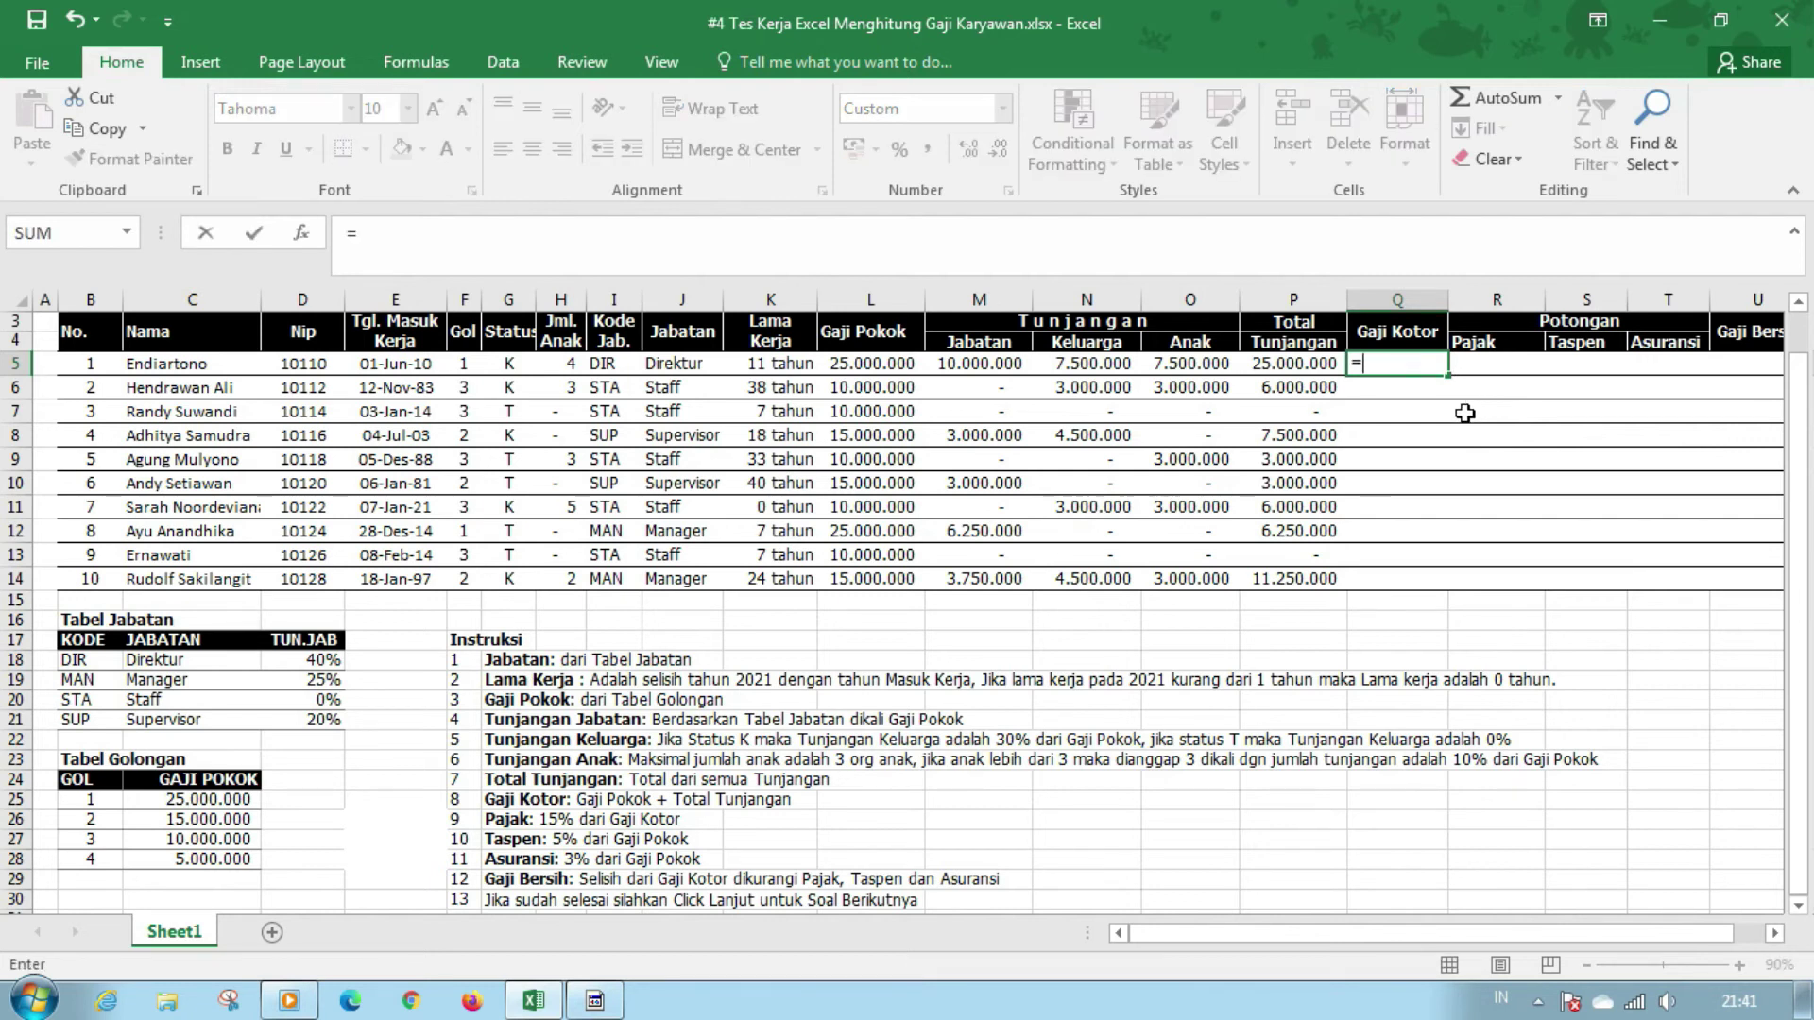
left_click(881, 368)
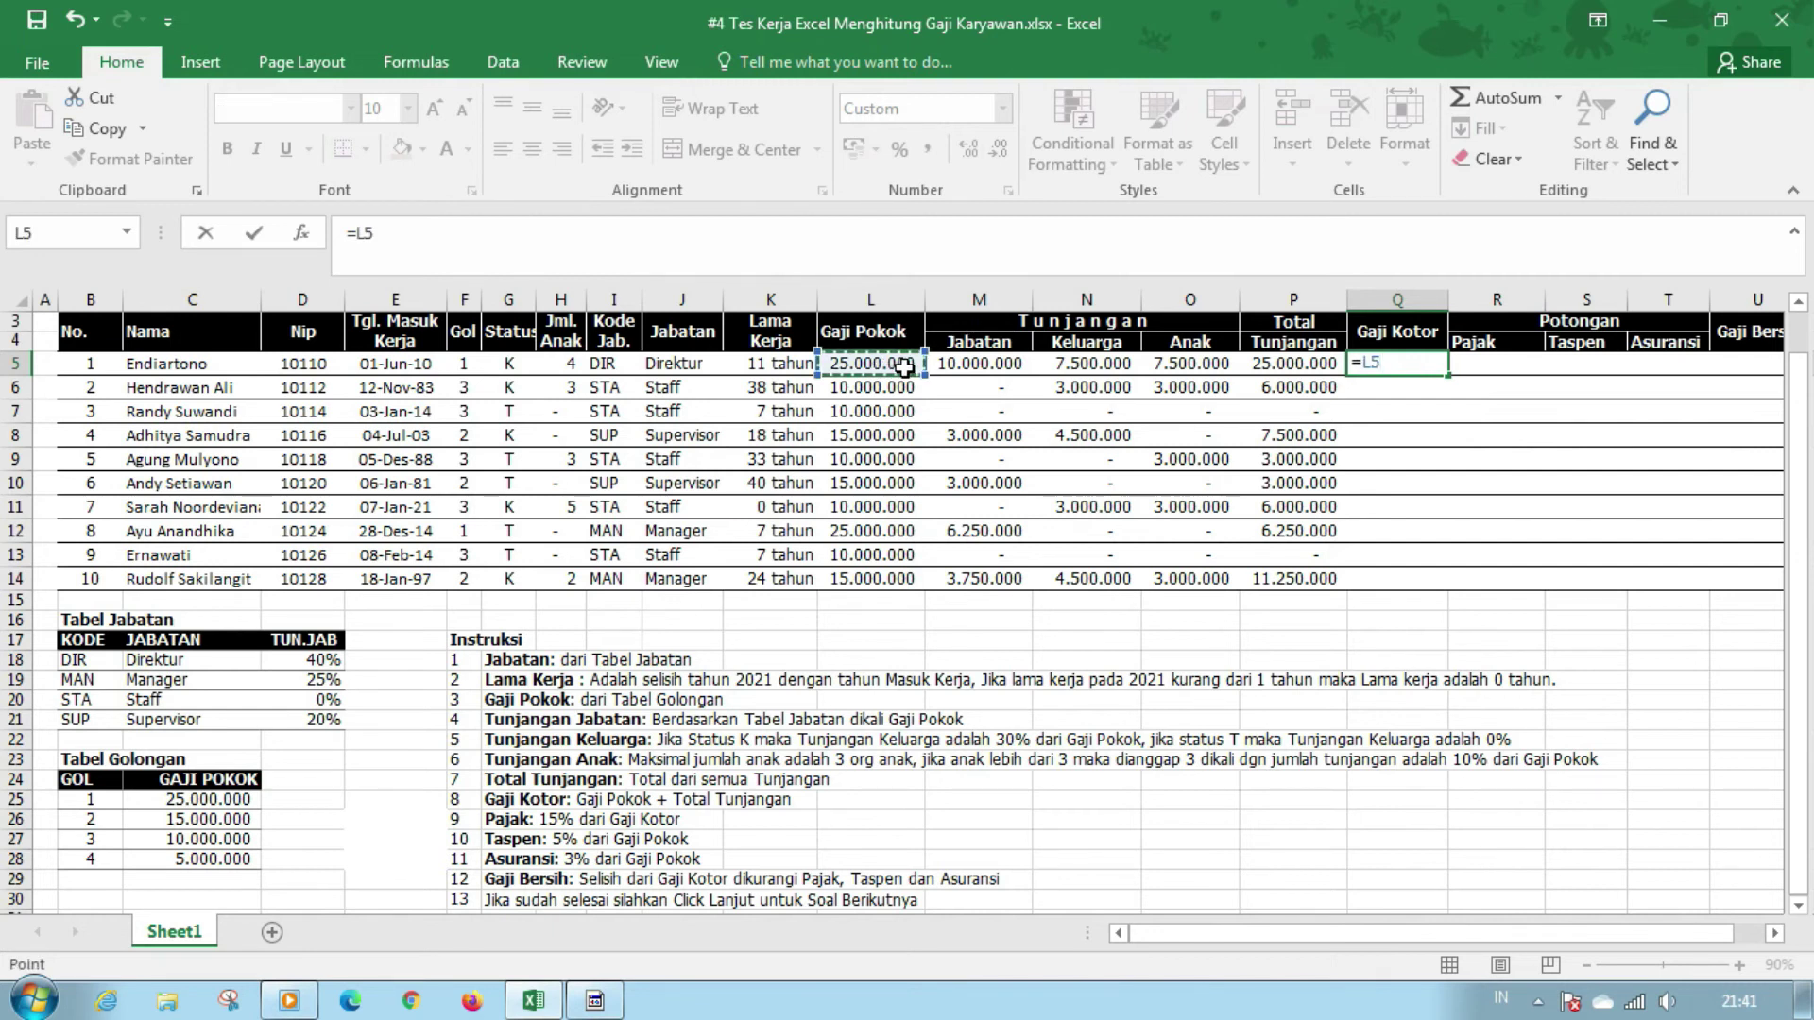
type("+")
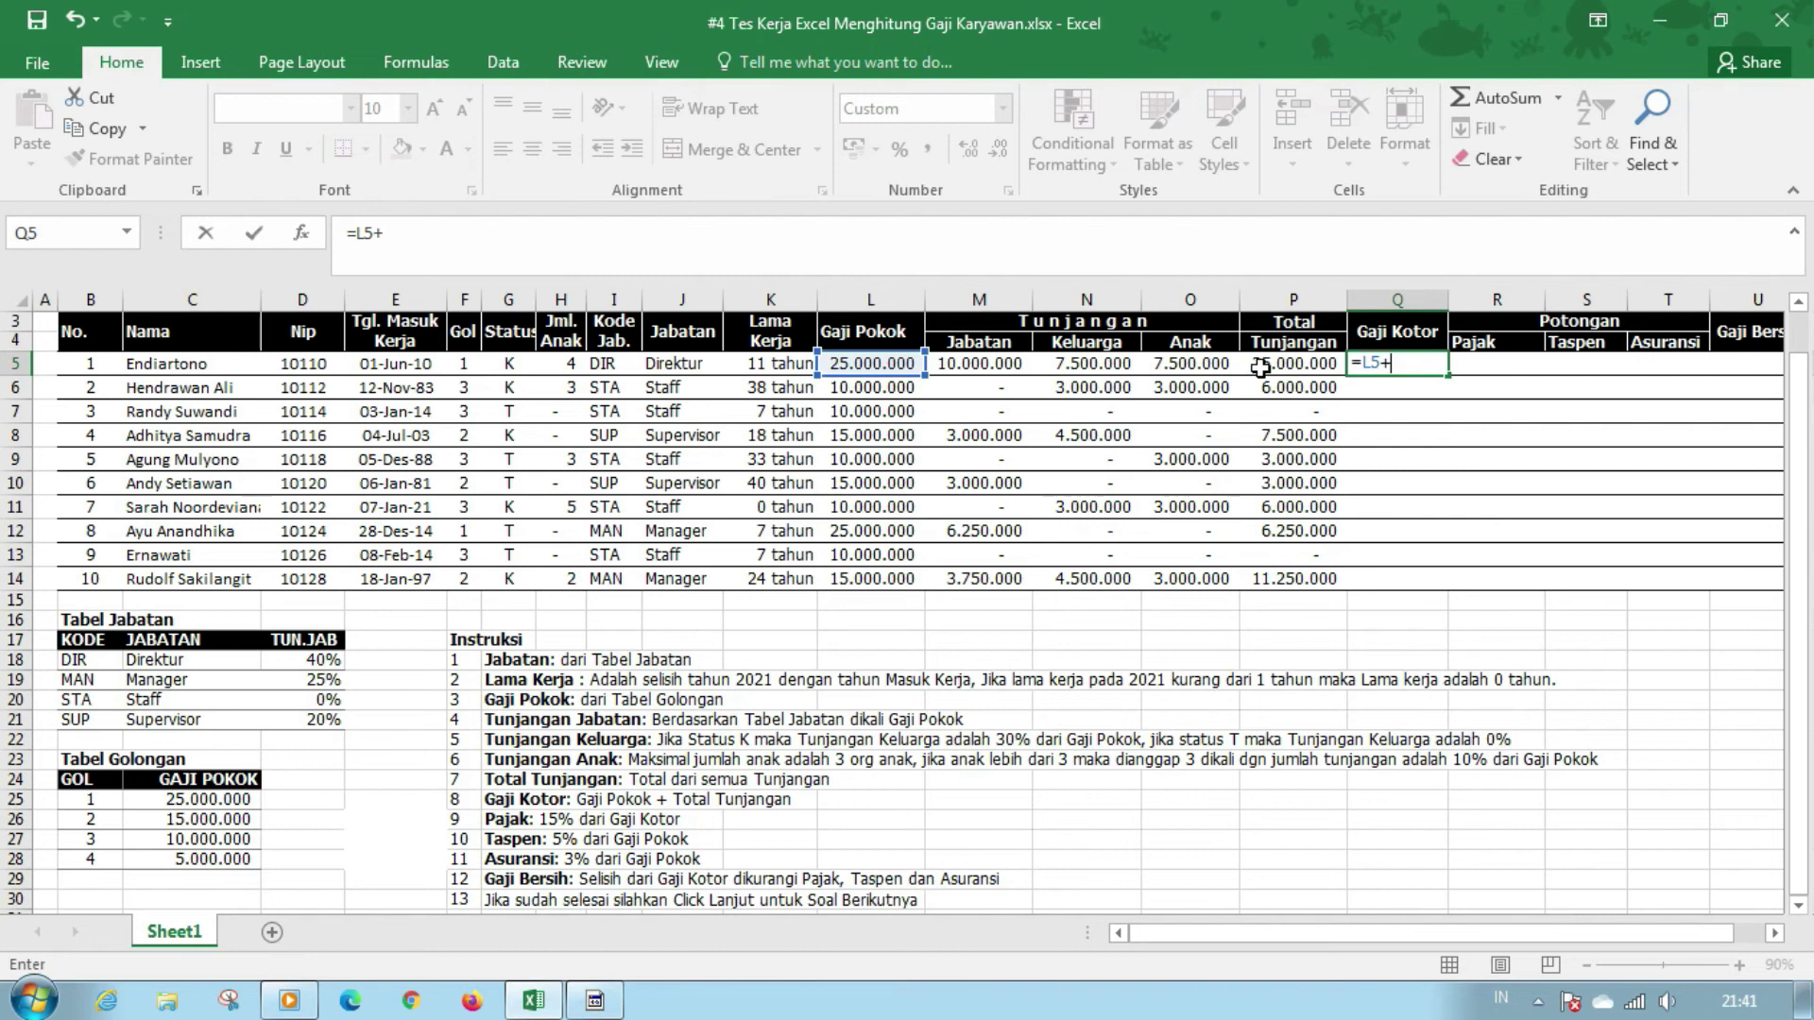
left_click(1287, 364)
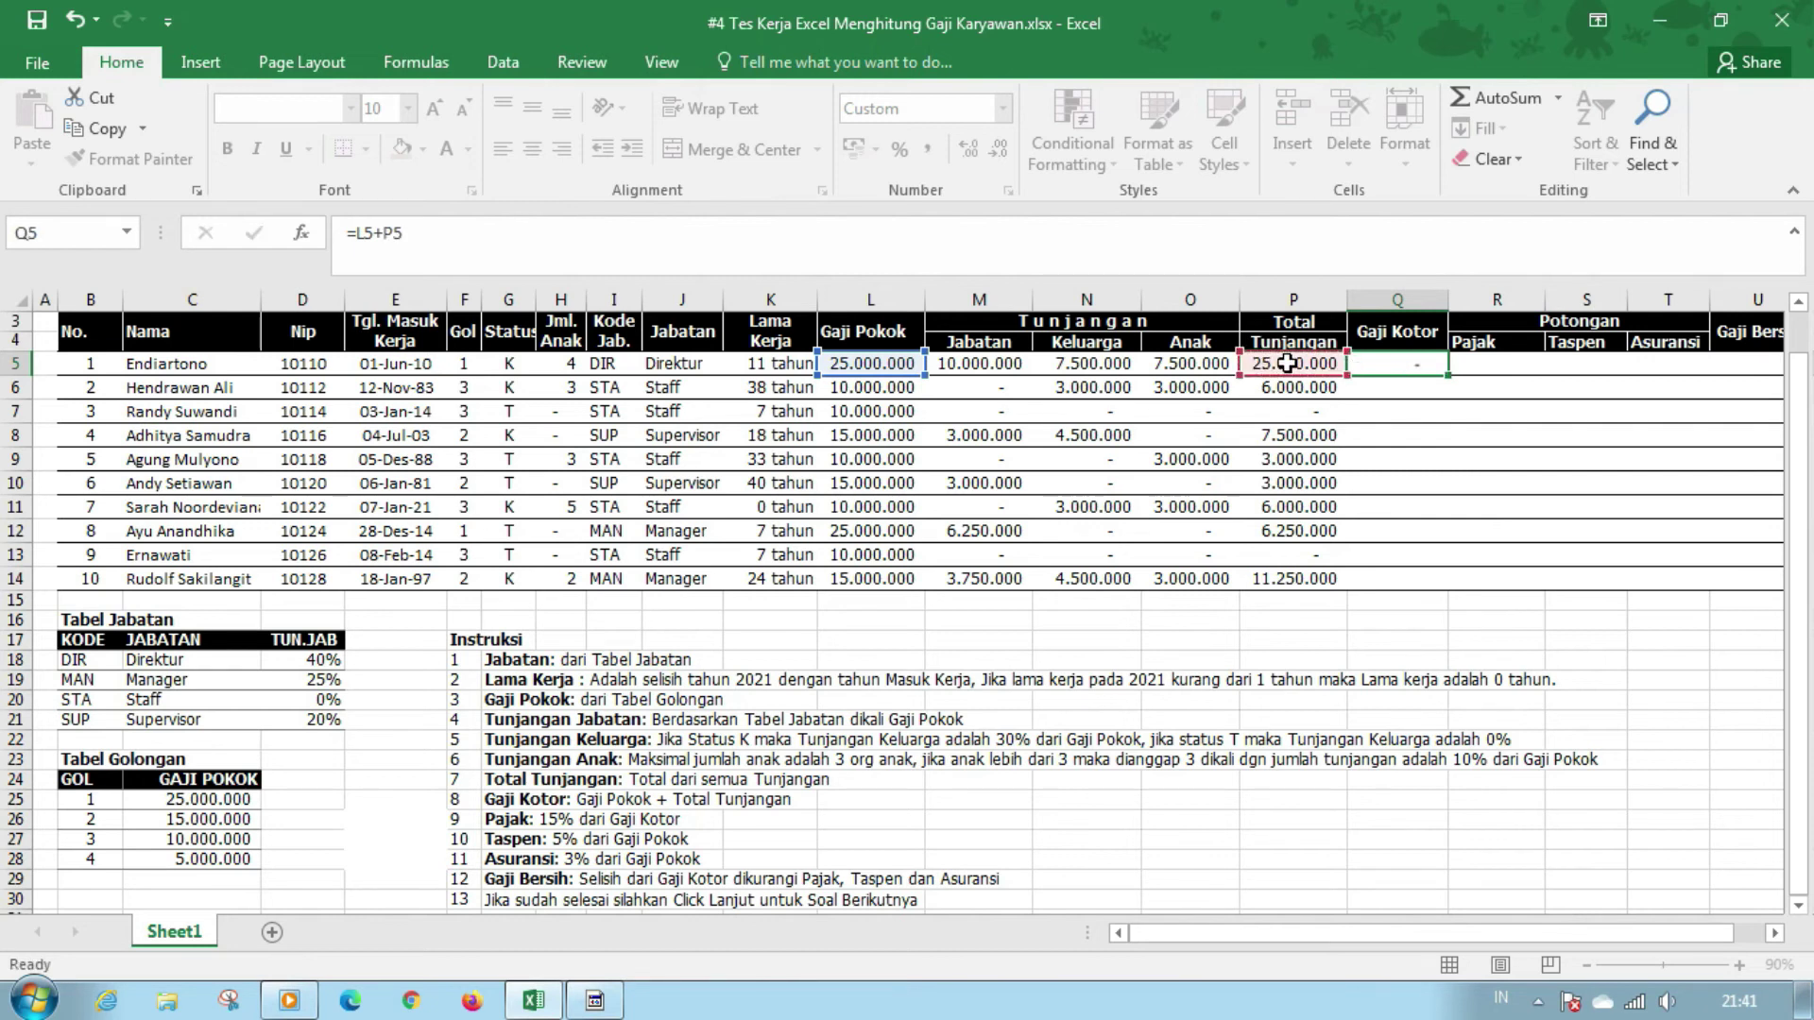
key("Return")
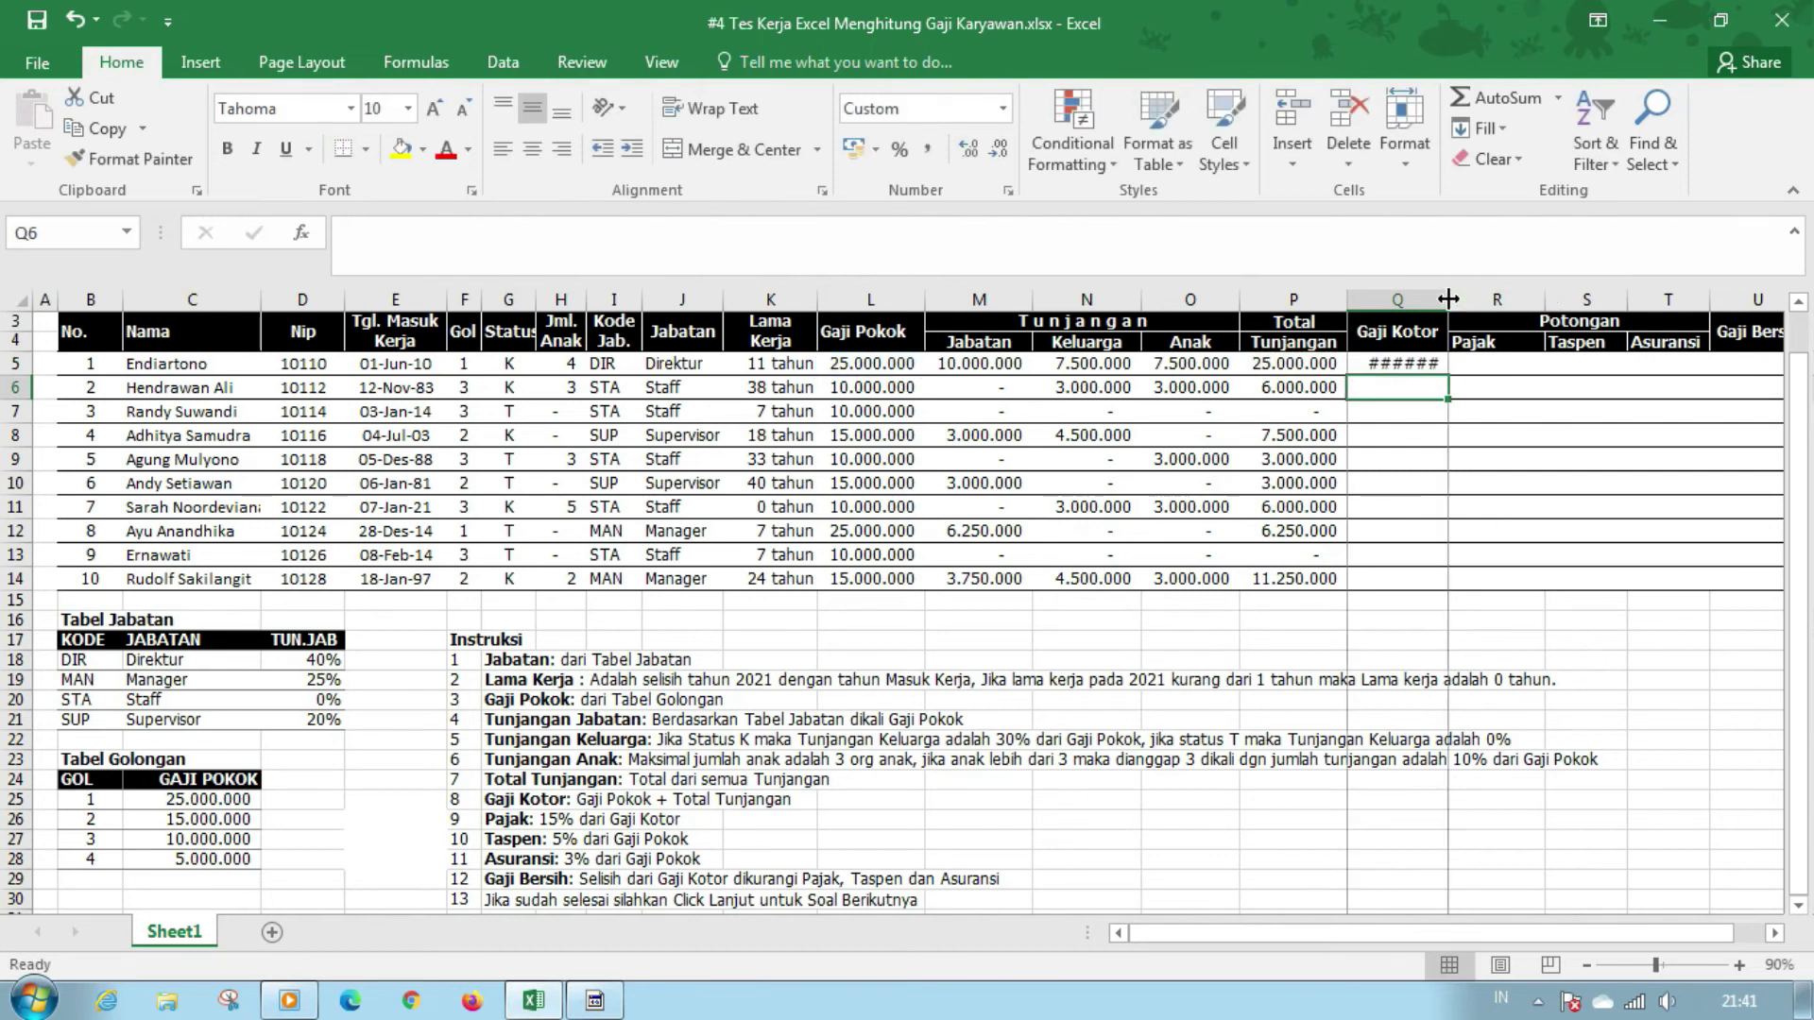
double_click(1447, 299)
left_click(1445, 366)
left_click_drag(1461, 374, 1421, 586)
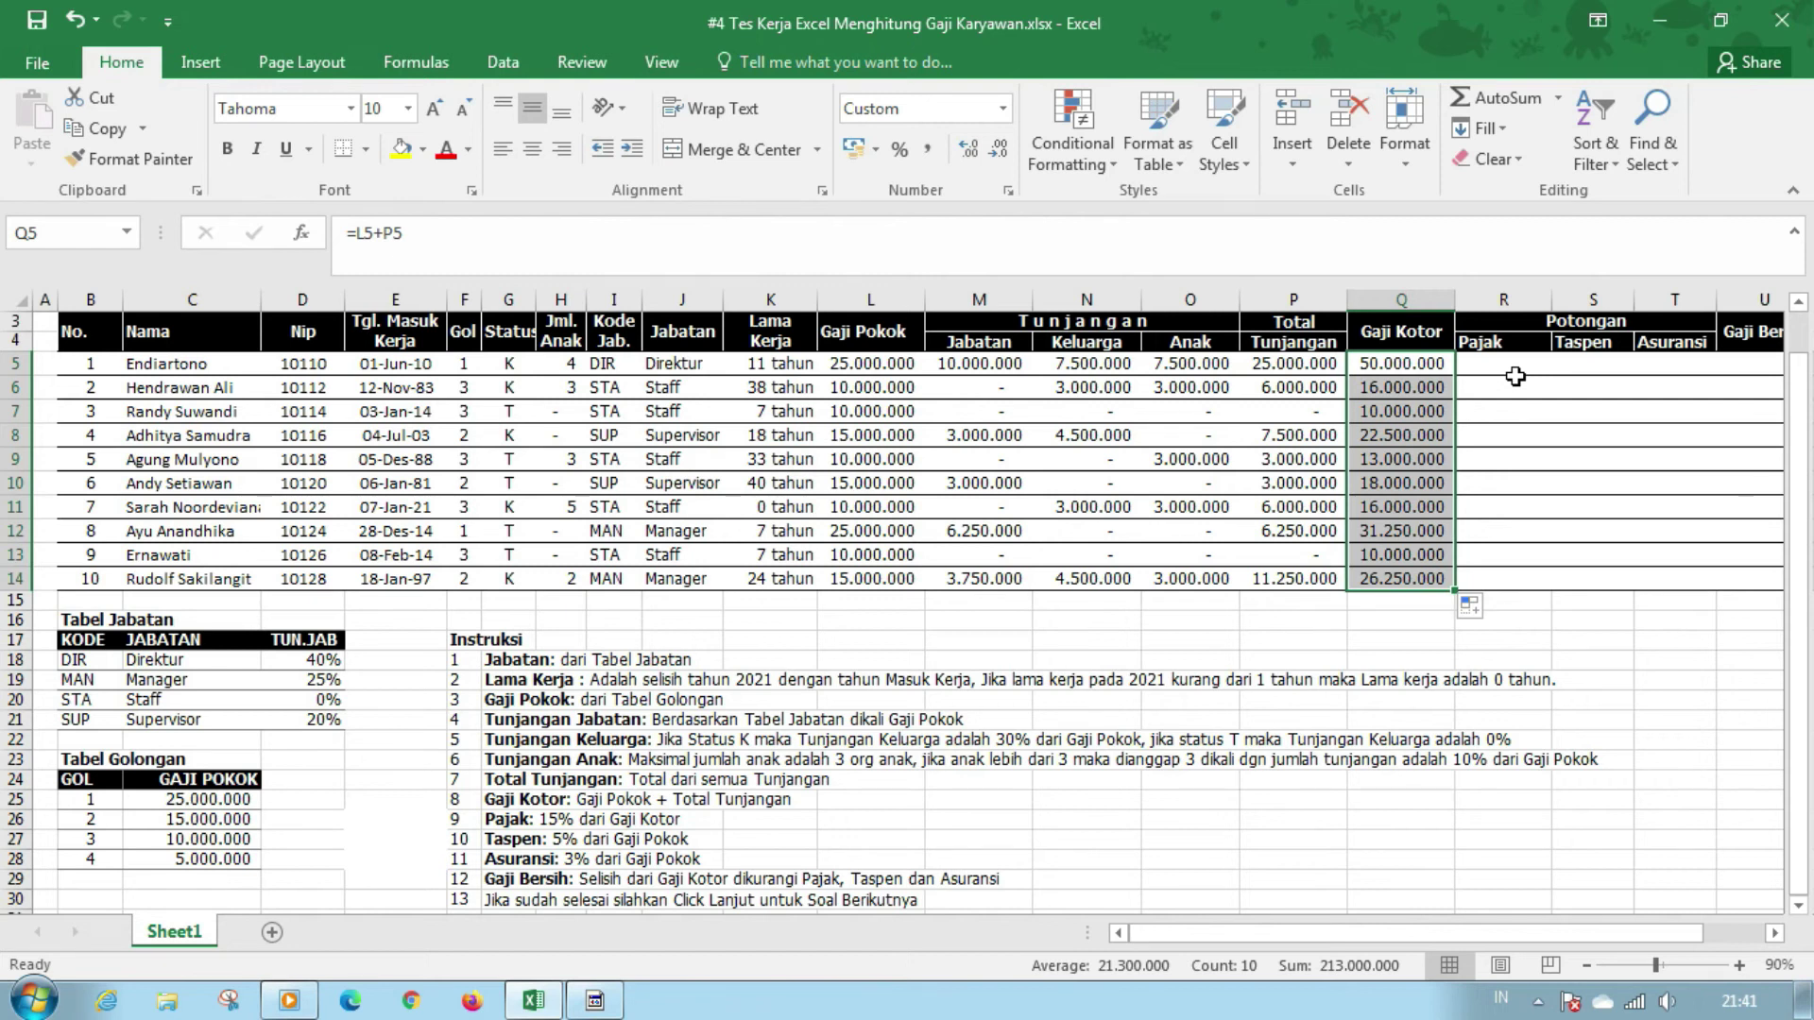
Enter the 15% tax formula =15%*Q5 in Pajak cell R5
left_click(1512, 367)
left_click(1577, 365)
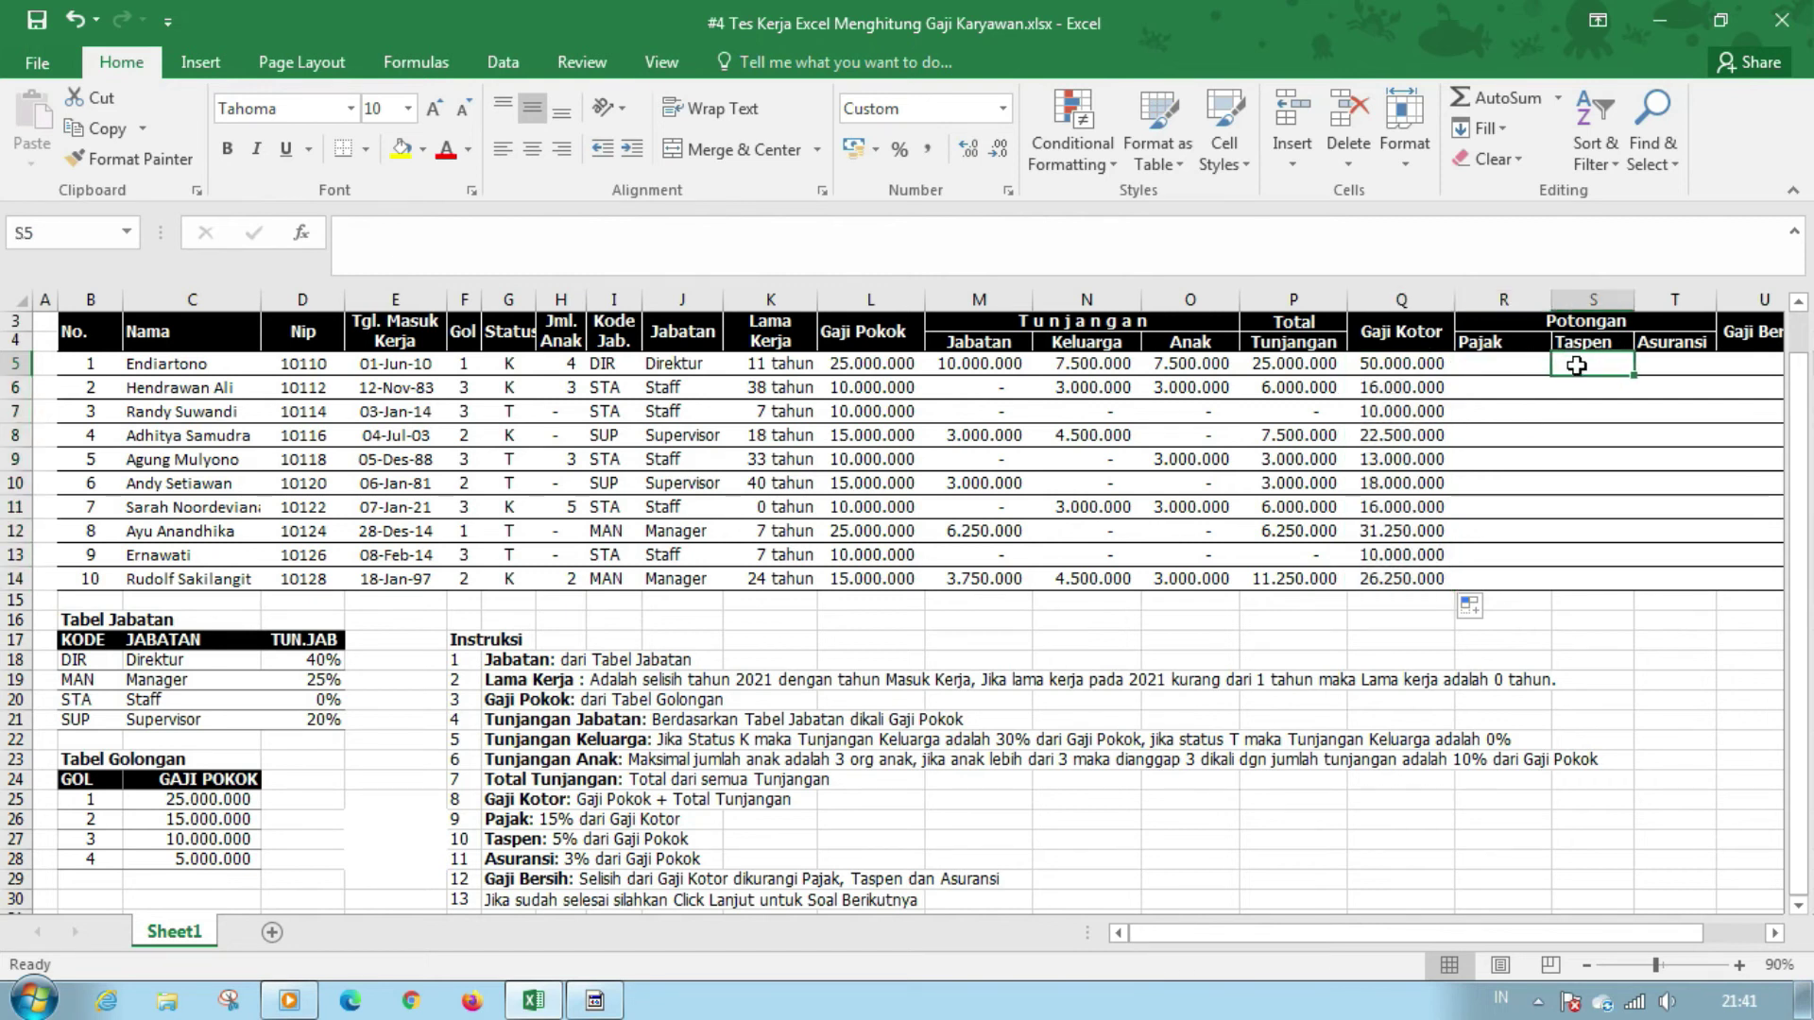
left_click(1661, 362)
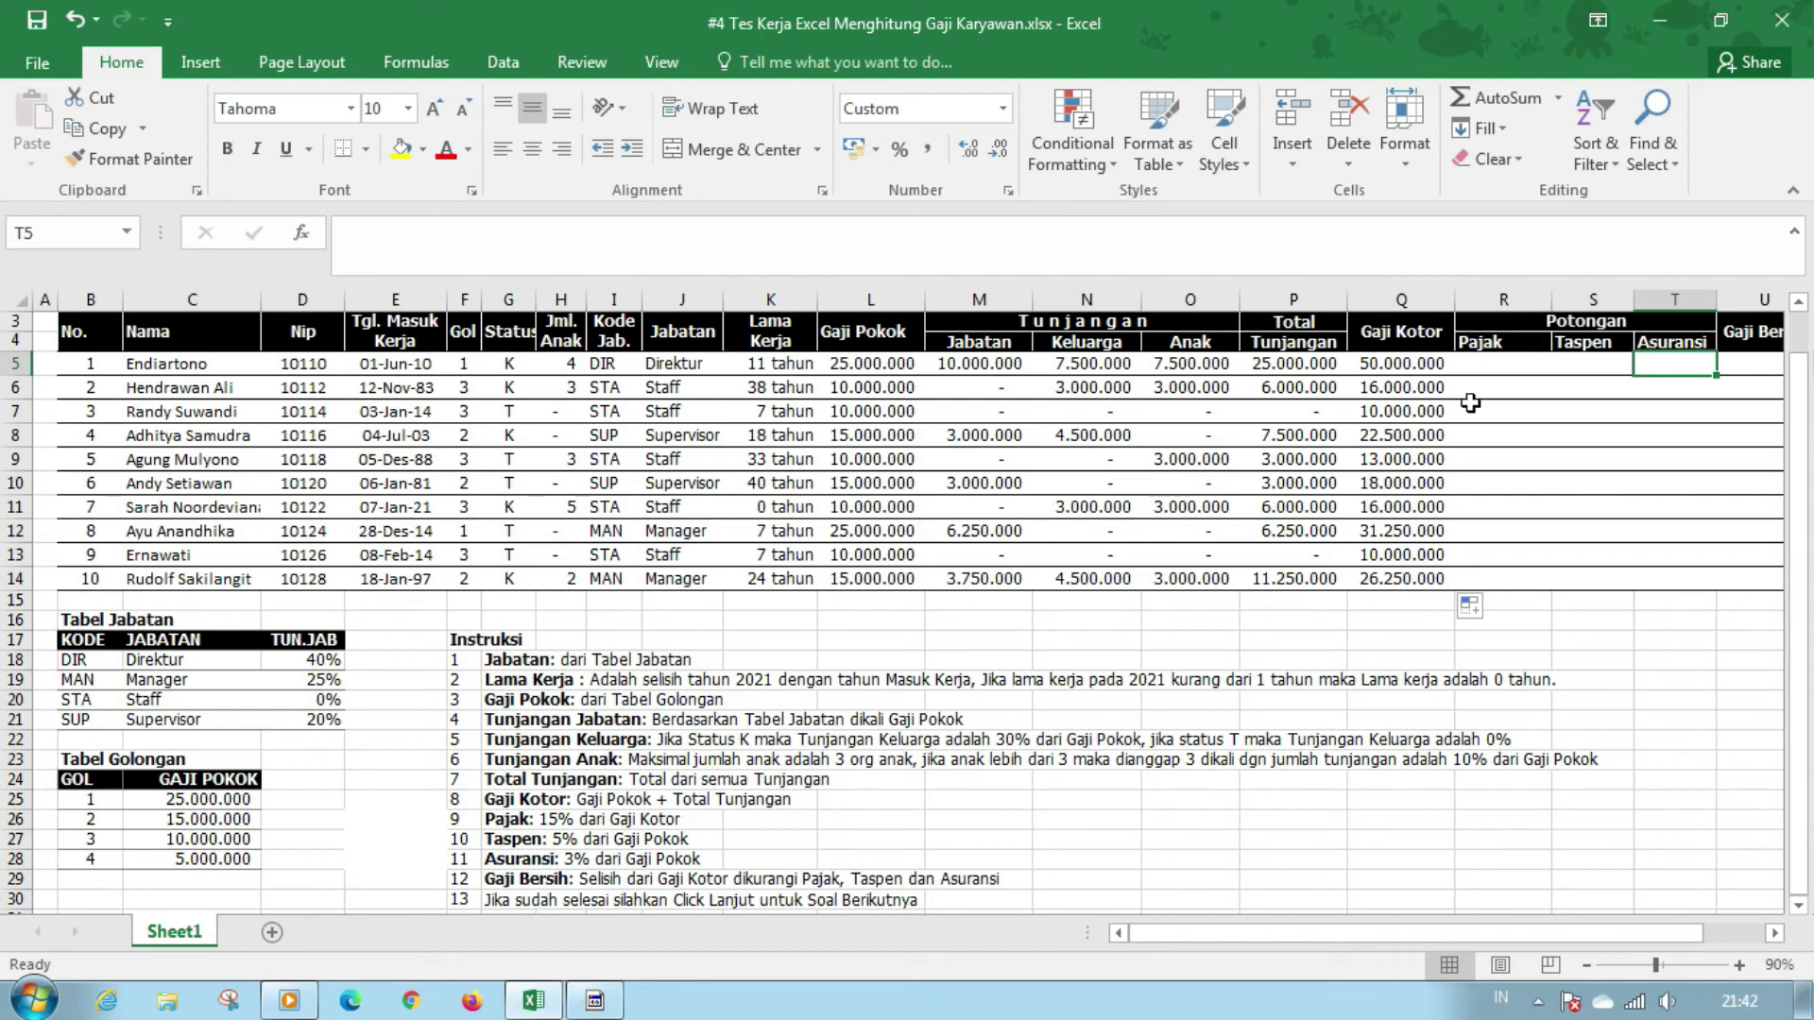
left_click(1578, 368)
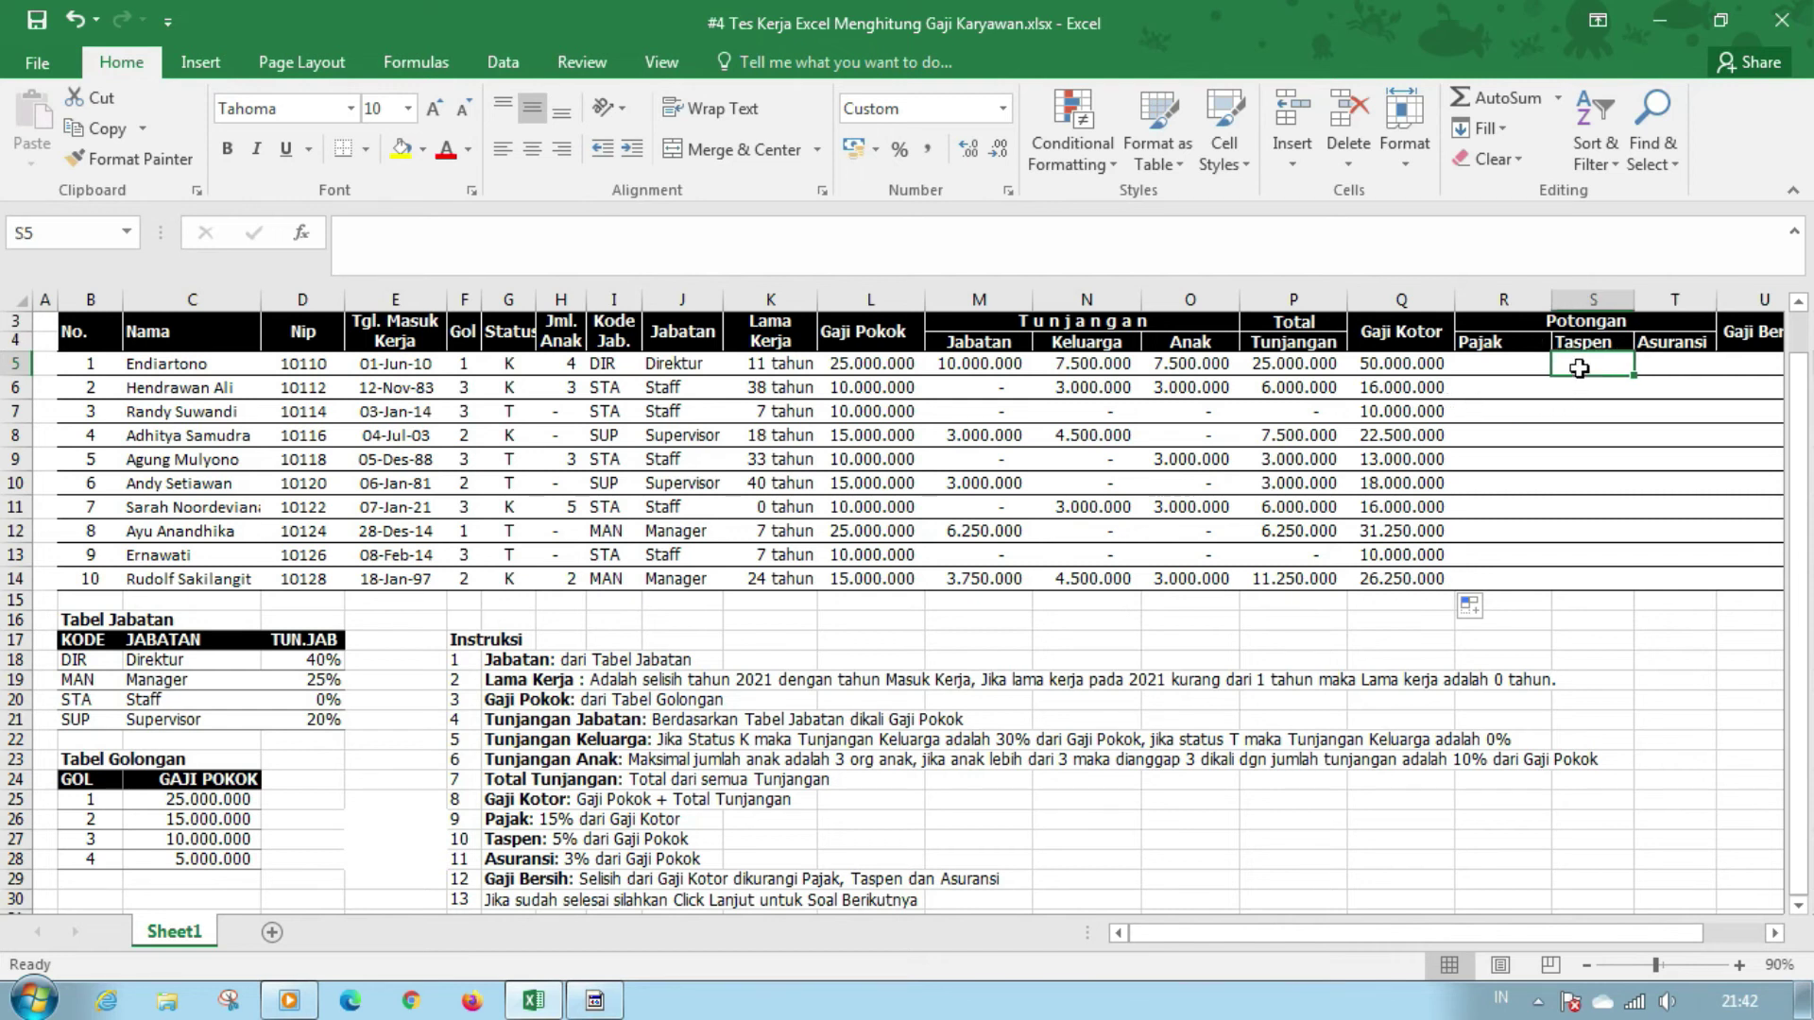
left_click(1662, 361)
key("ctrl+c")
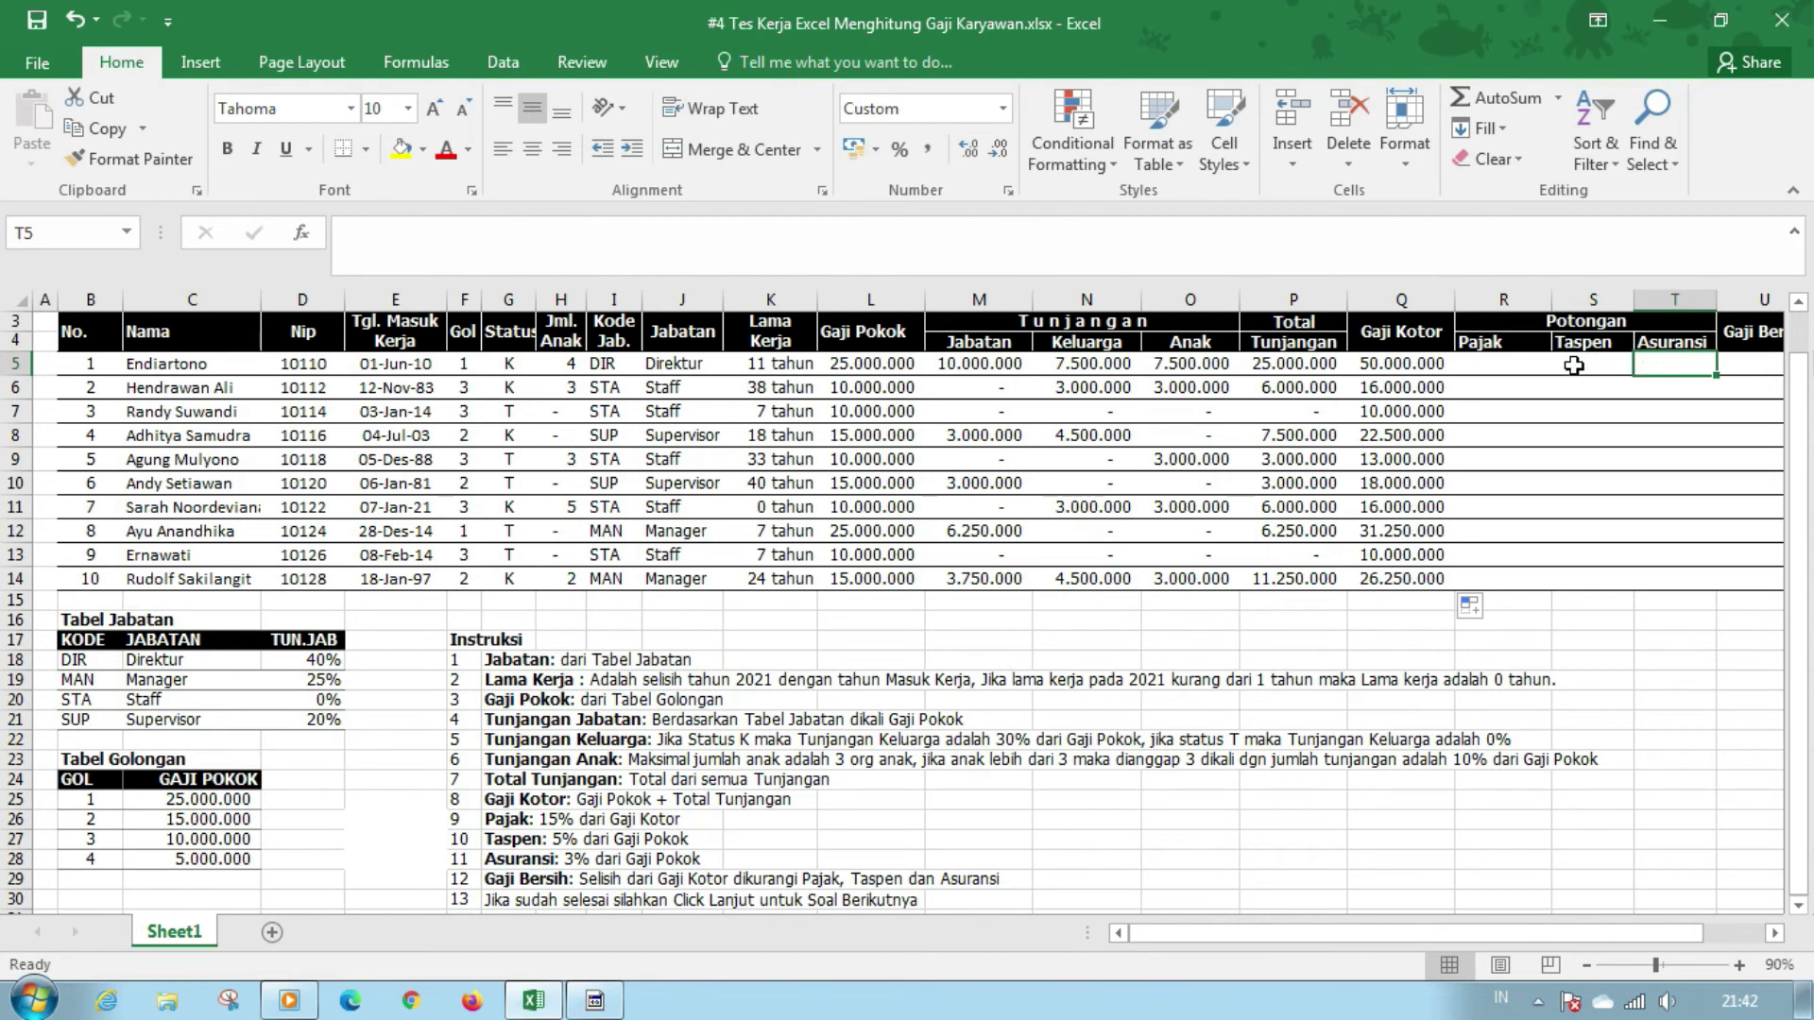
left_click(1516, 361)
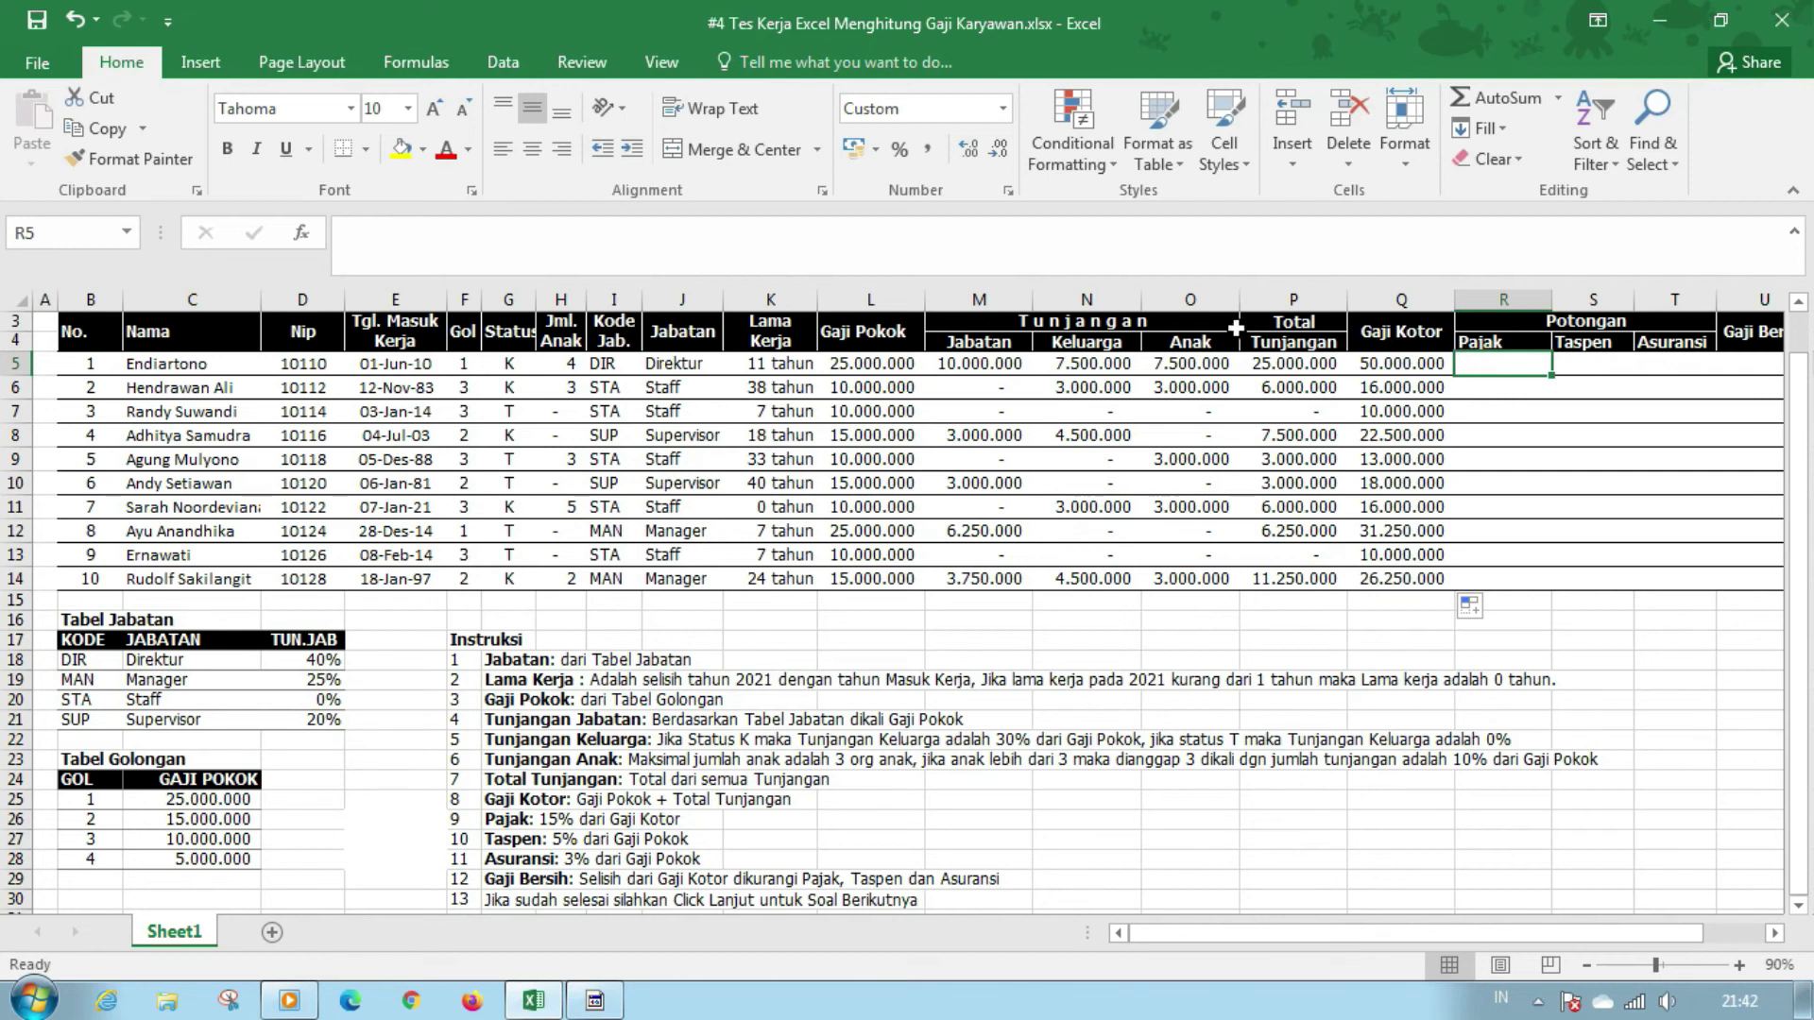
type("=15")
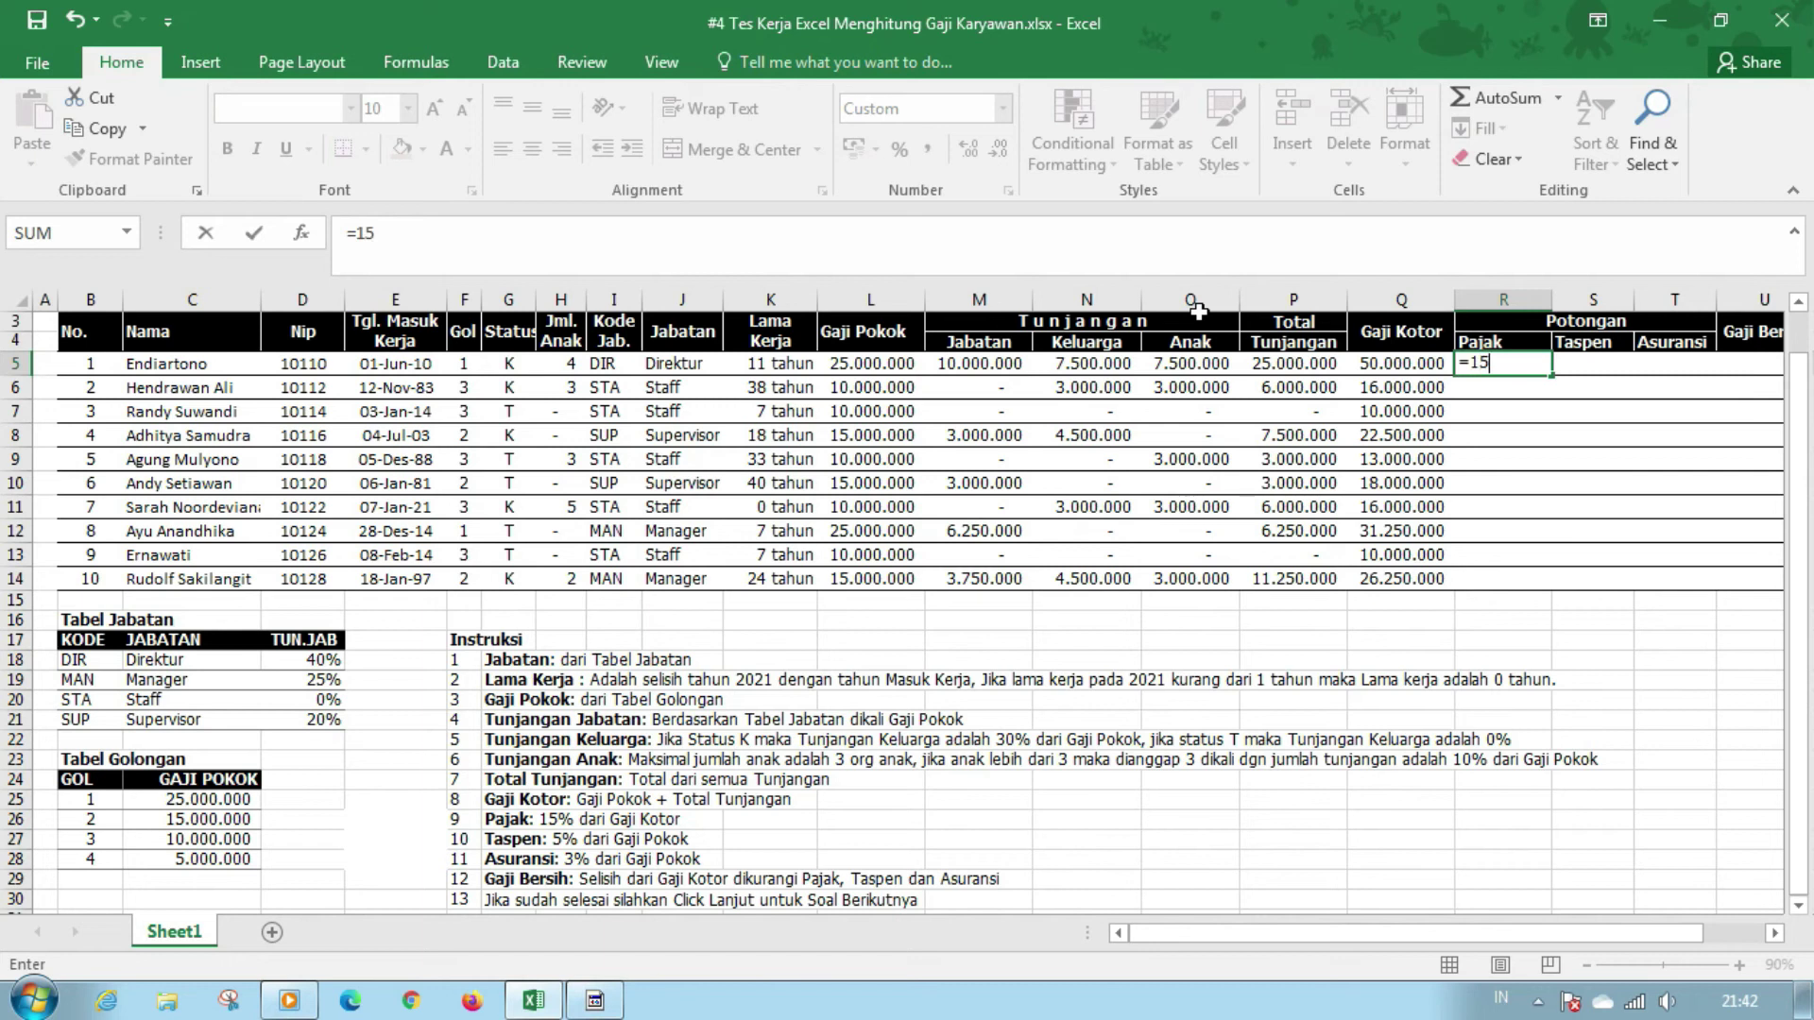
type("%*")
left_click(1410, 362)
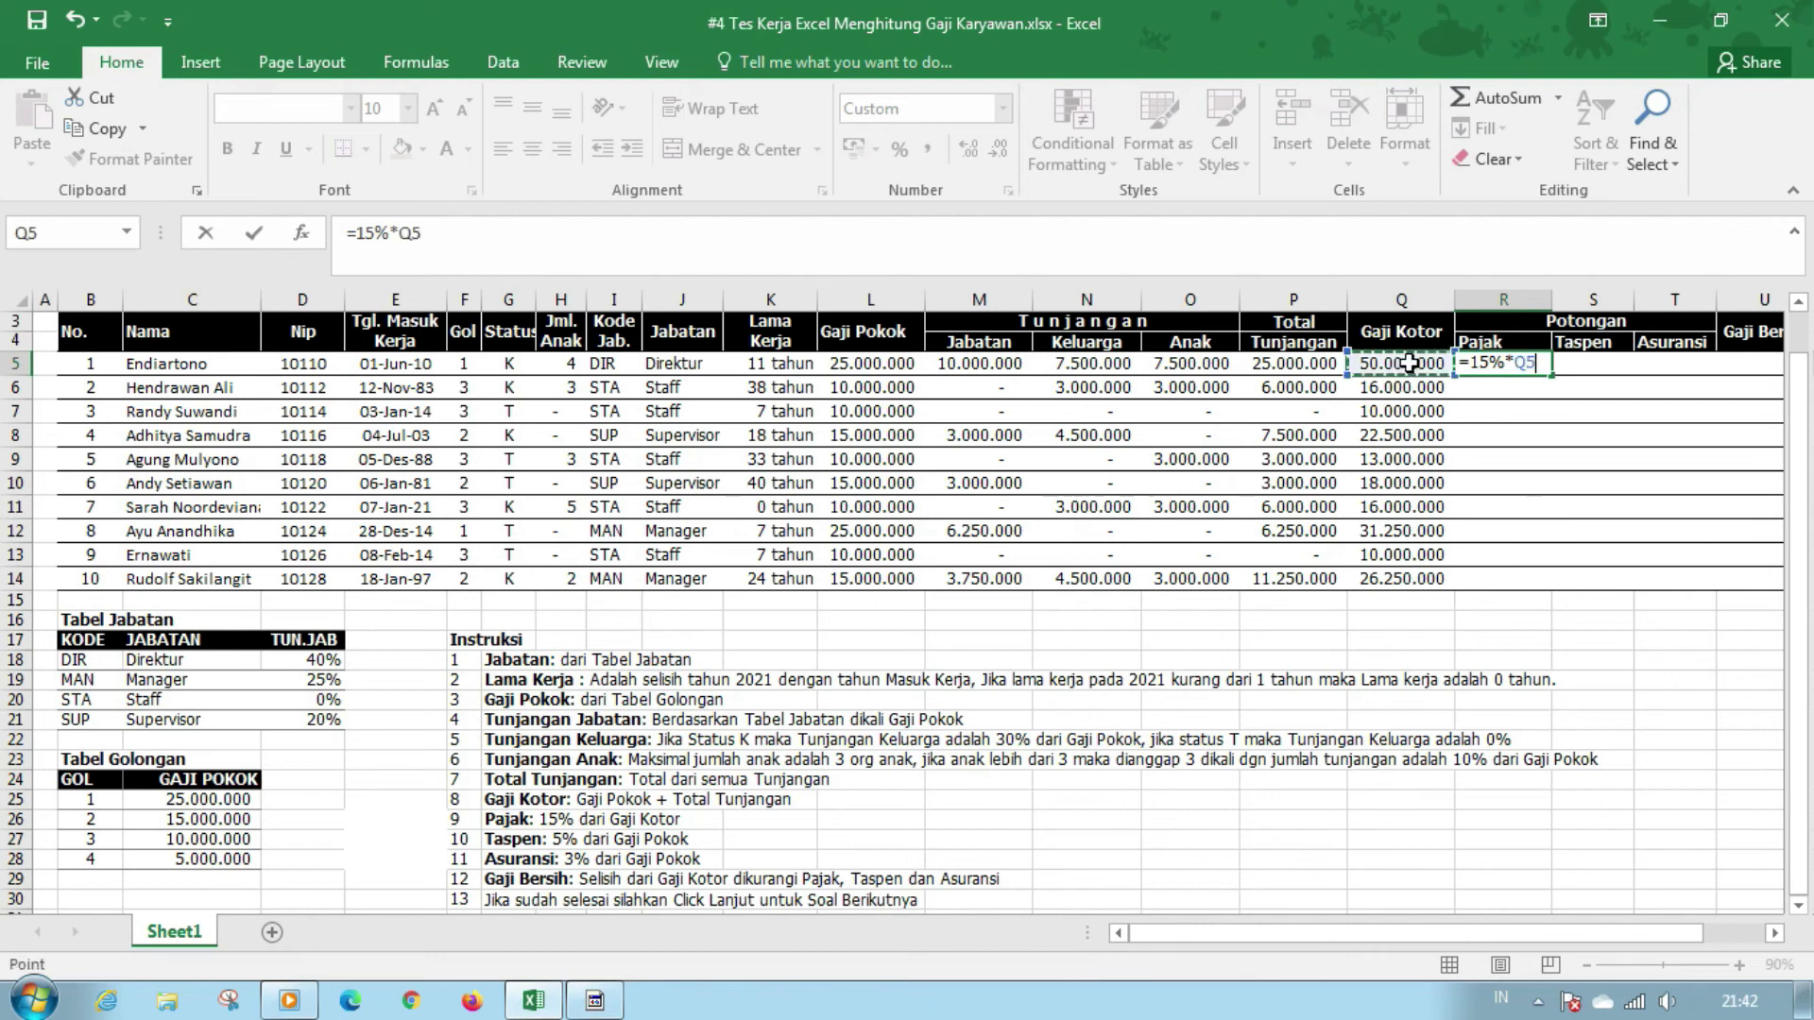
key("Return")
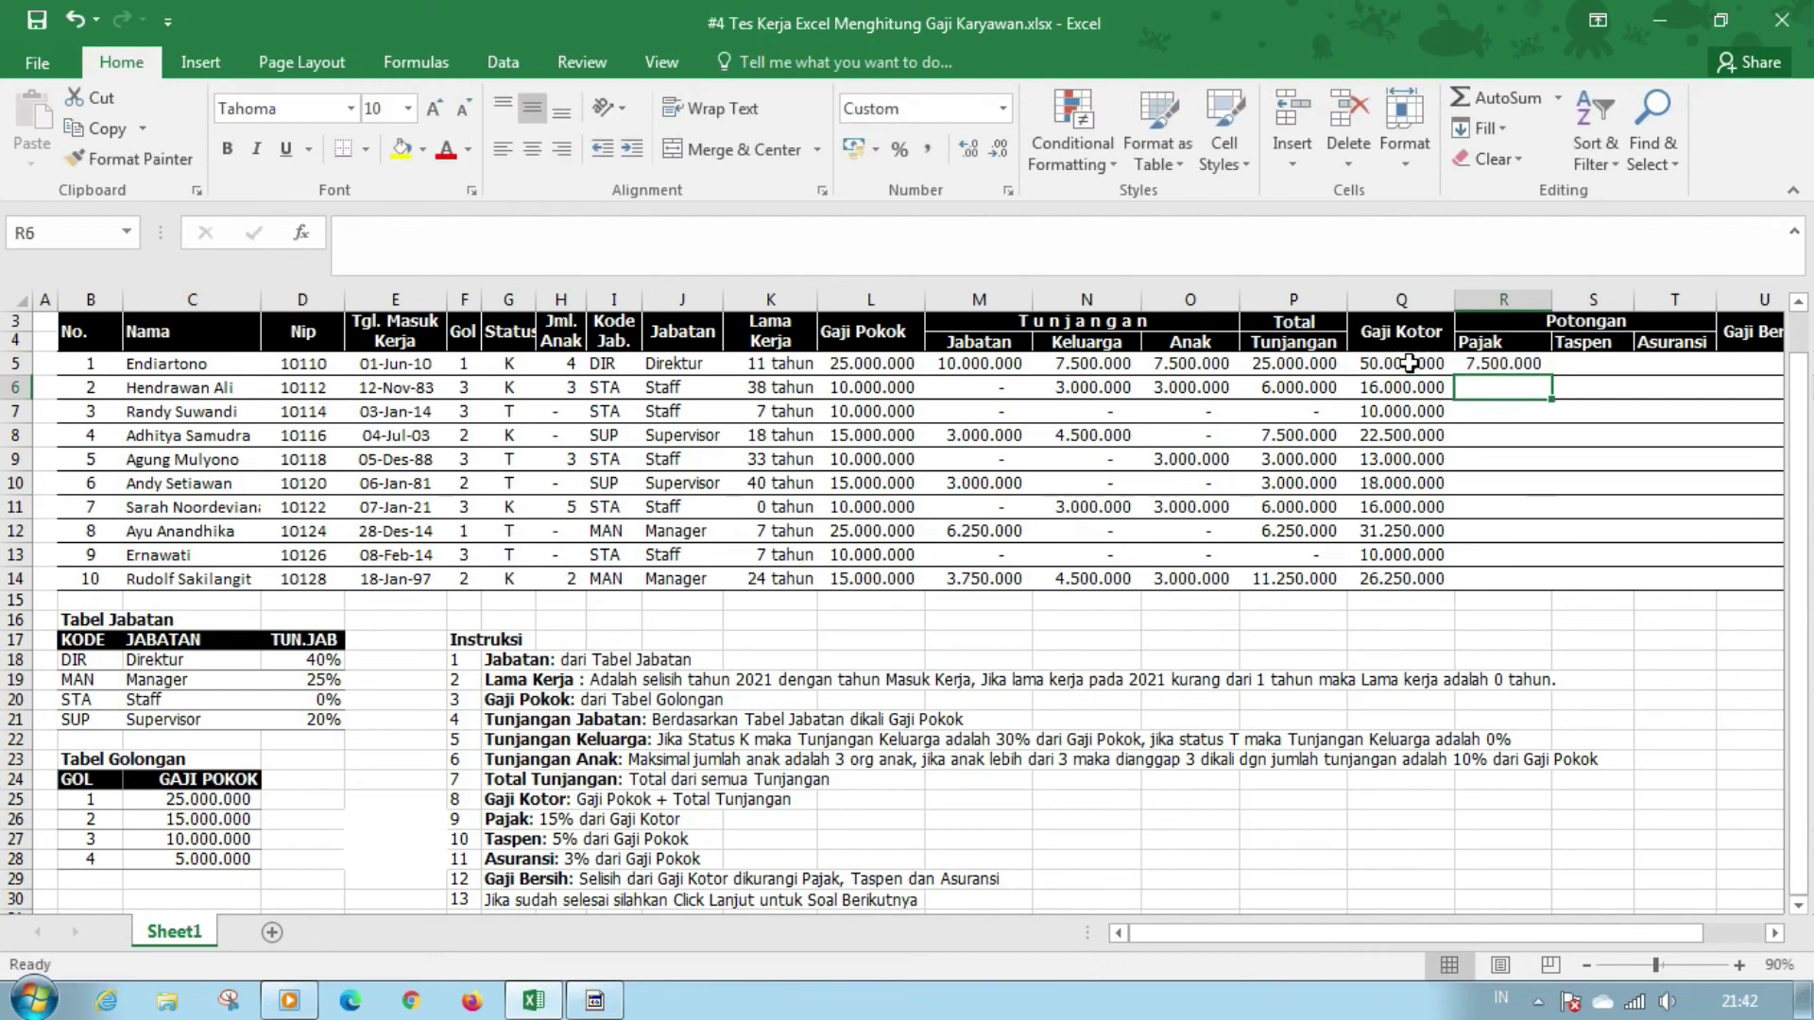
Enter =5%*L5 in S5 and =3%*L5 in T5, then fill R5:T5 down to row 14
key("Up")
key("Right")
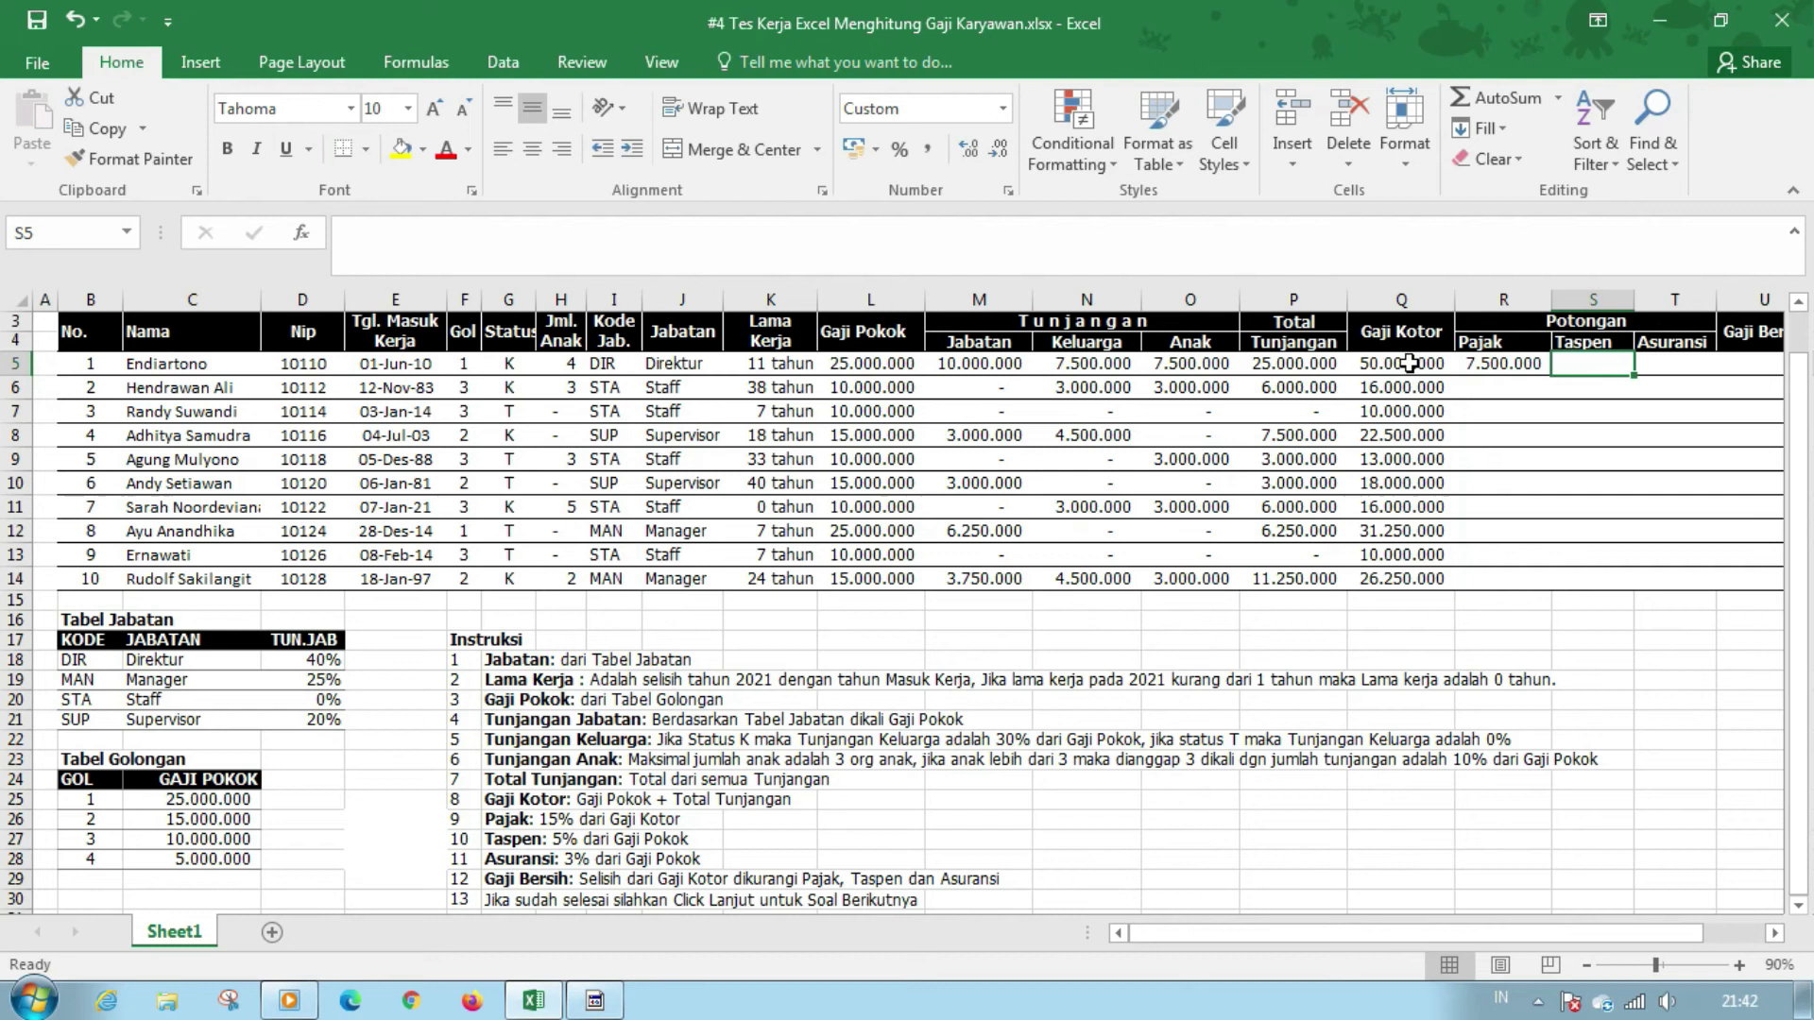
type("=5")
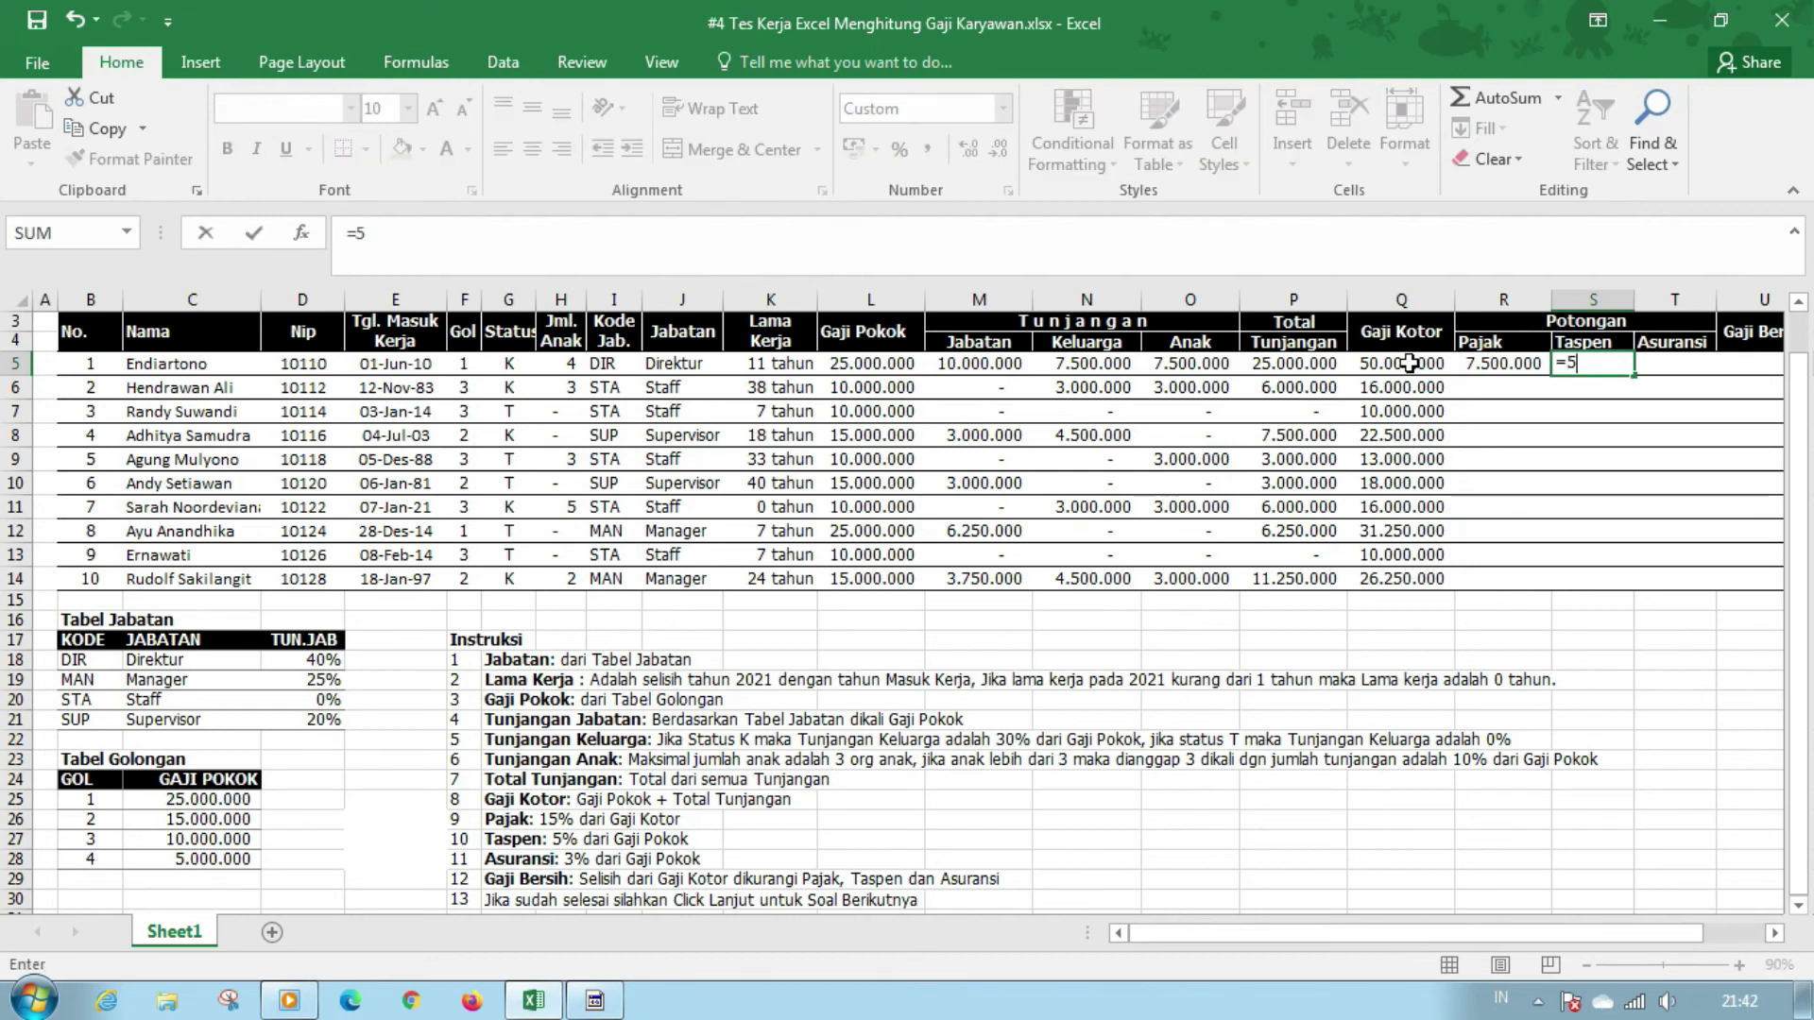
type("%*")
left_click(876, 365)
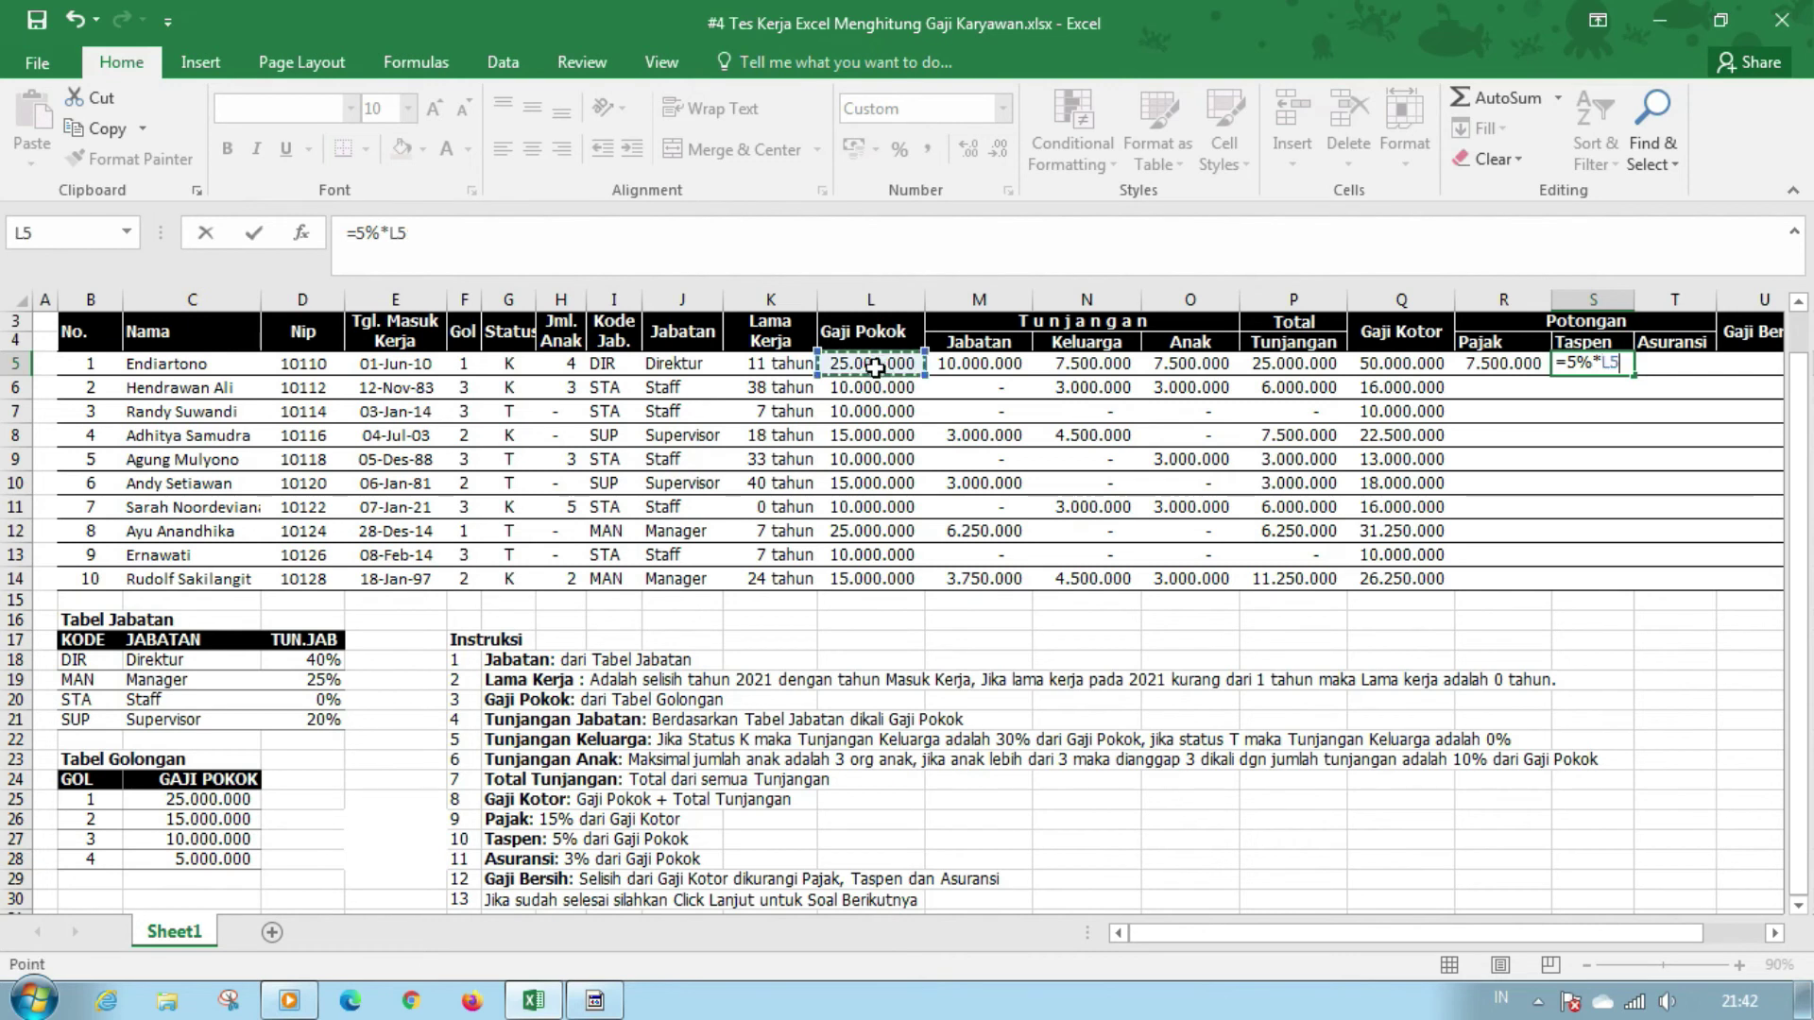
key("Tab")
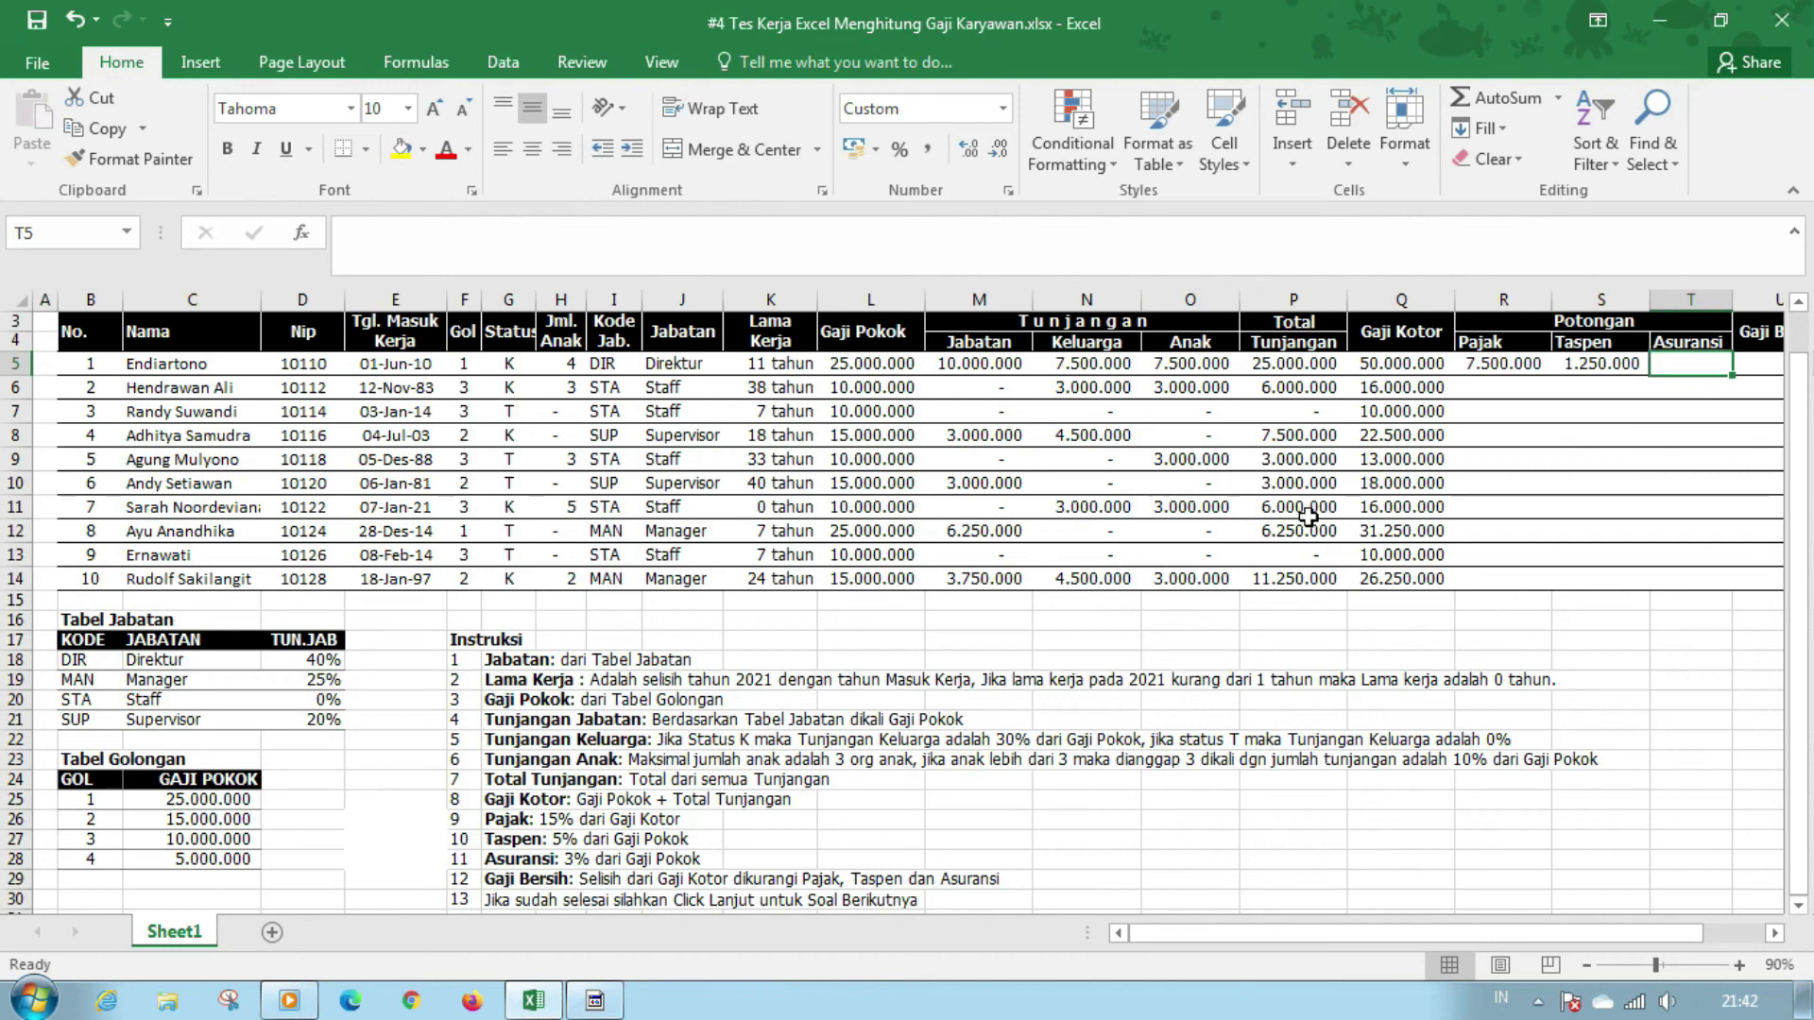
type("=3")
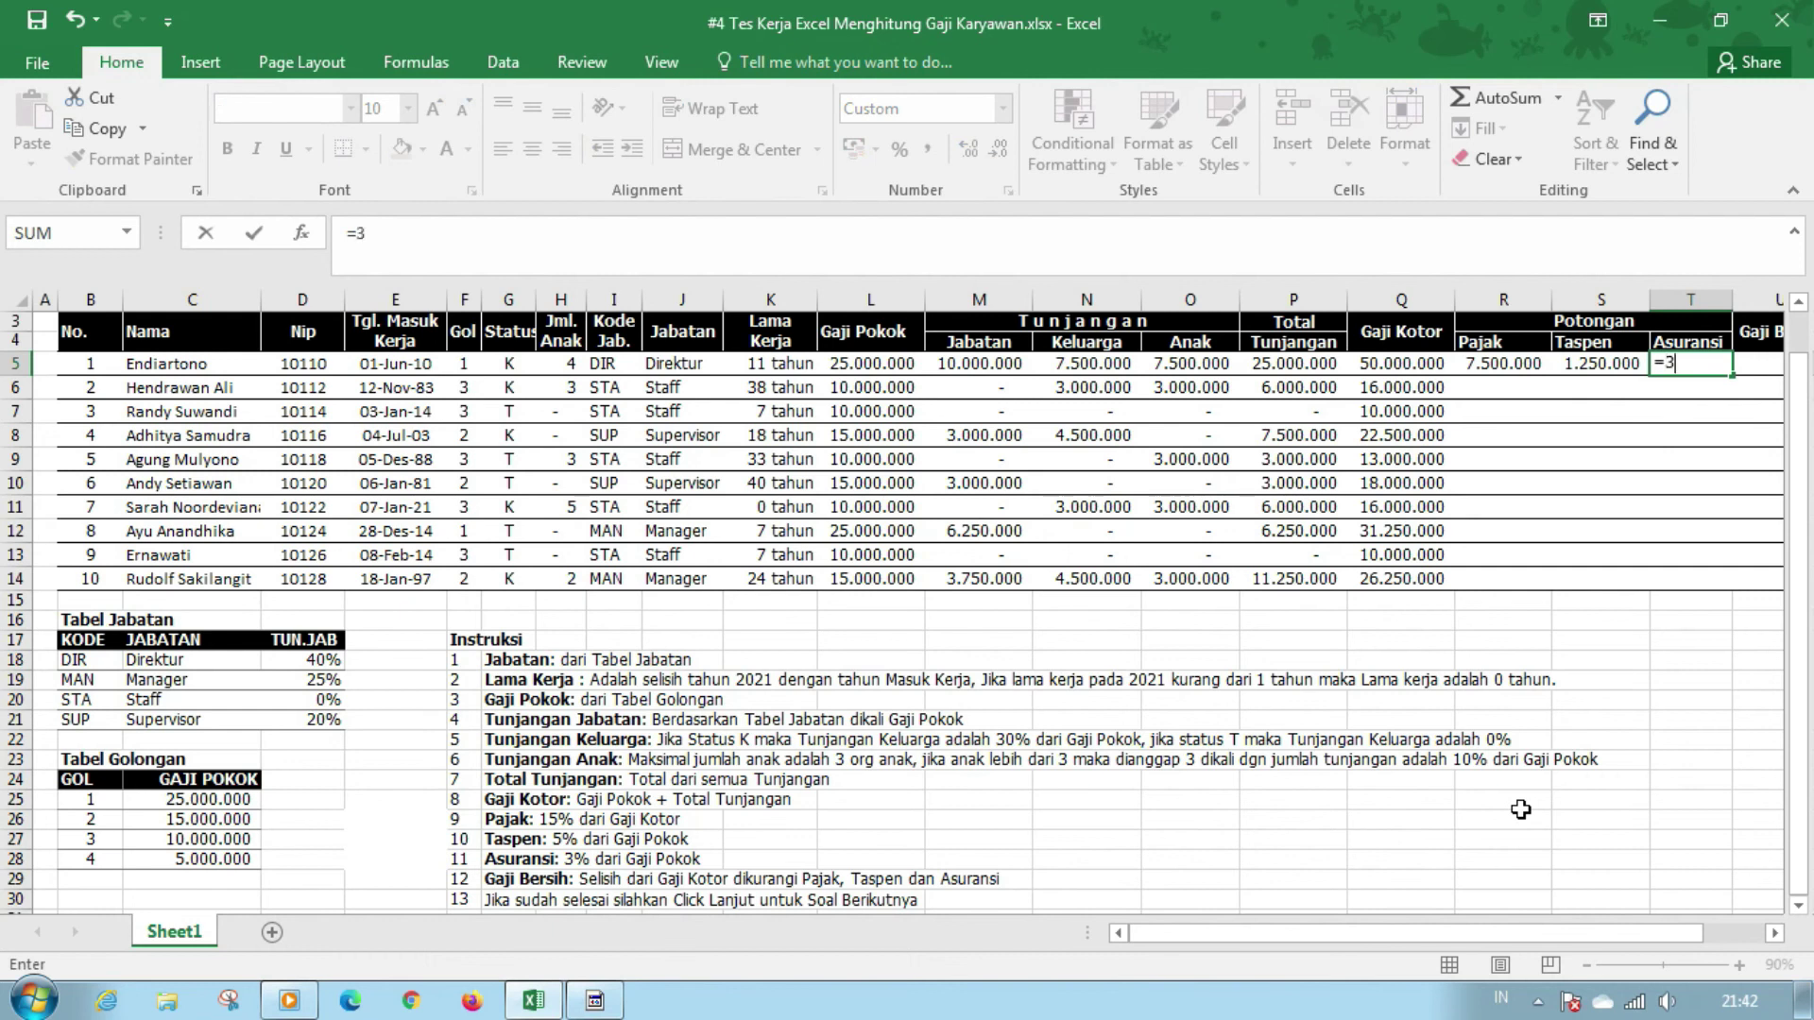
type("%*")
left_click(878, 371)
key("Return")
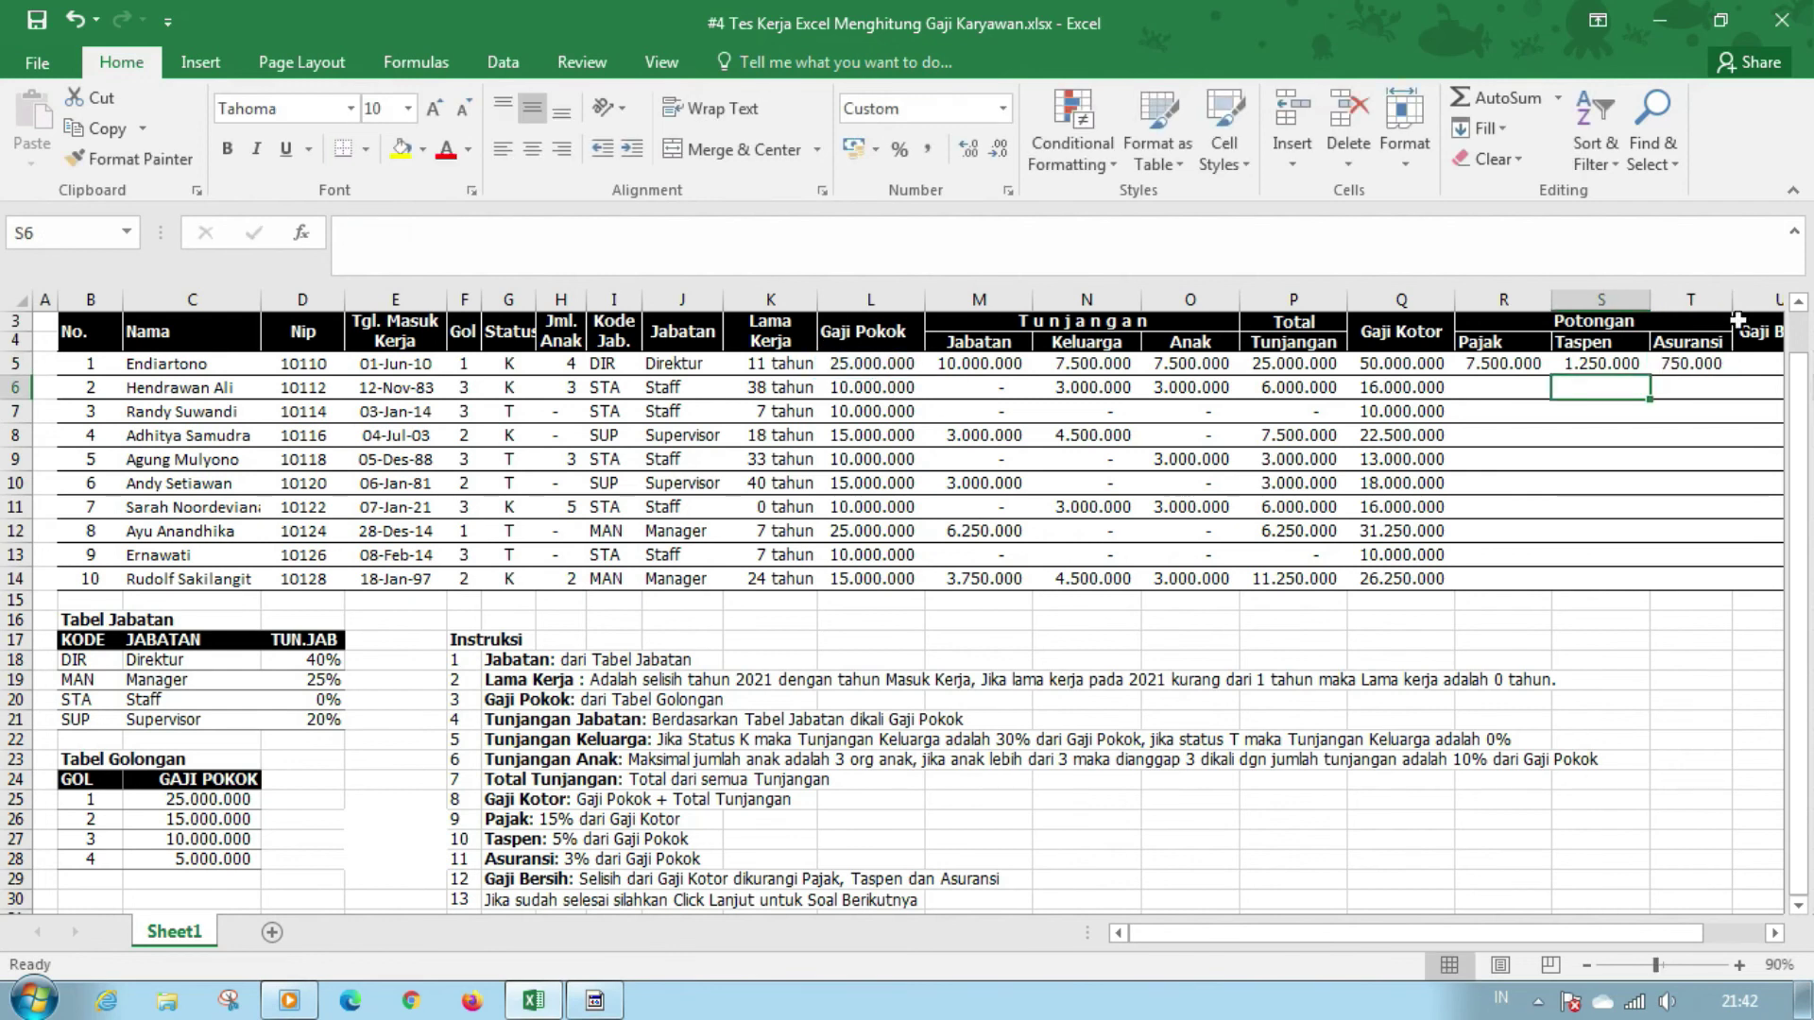
left_click(1610, 368)
mouse_move(1538, 365)
left_mouse_down()
mouse_move(1731, 364)
mouse_move(1735, 592)
left_mouse_up()
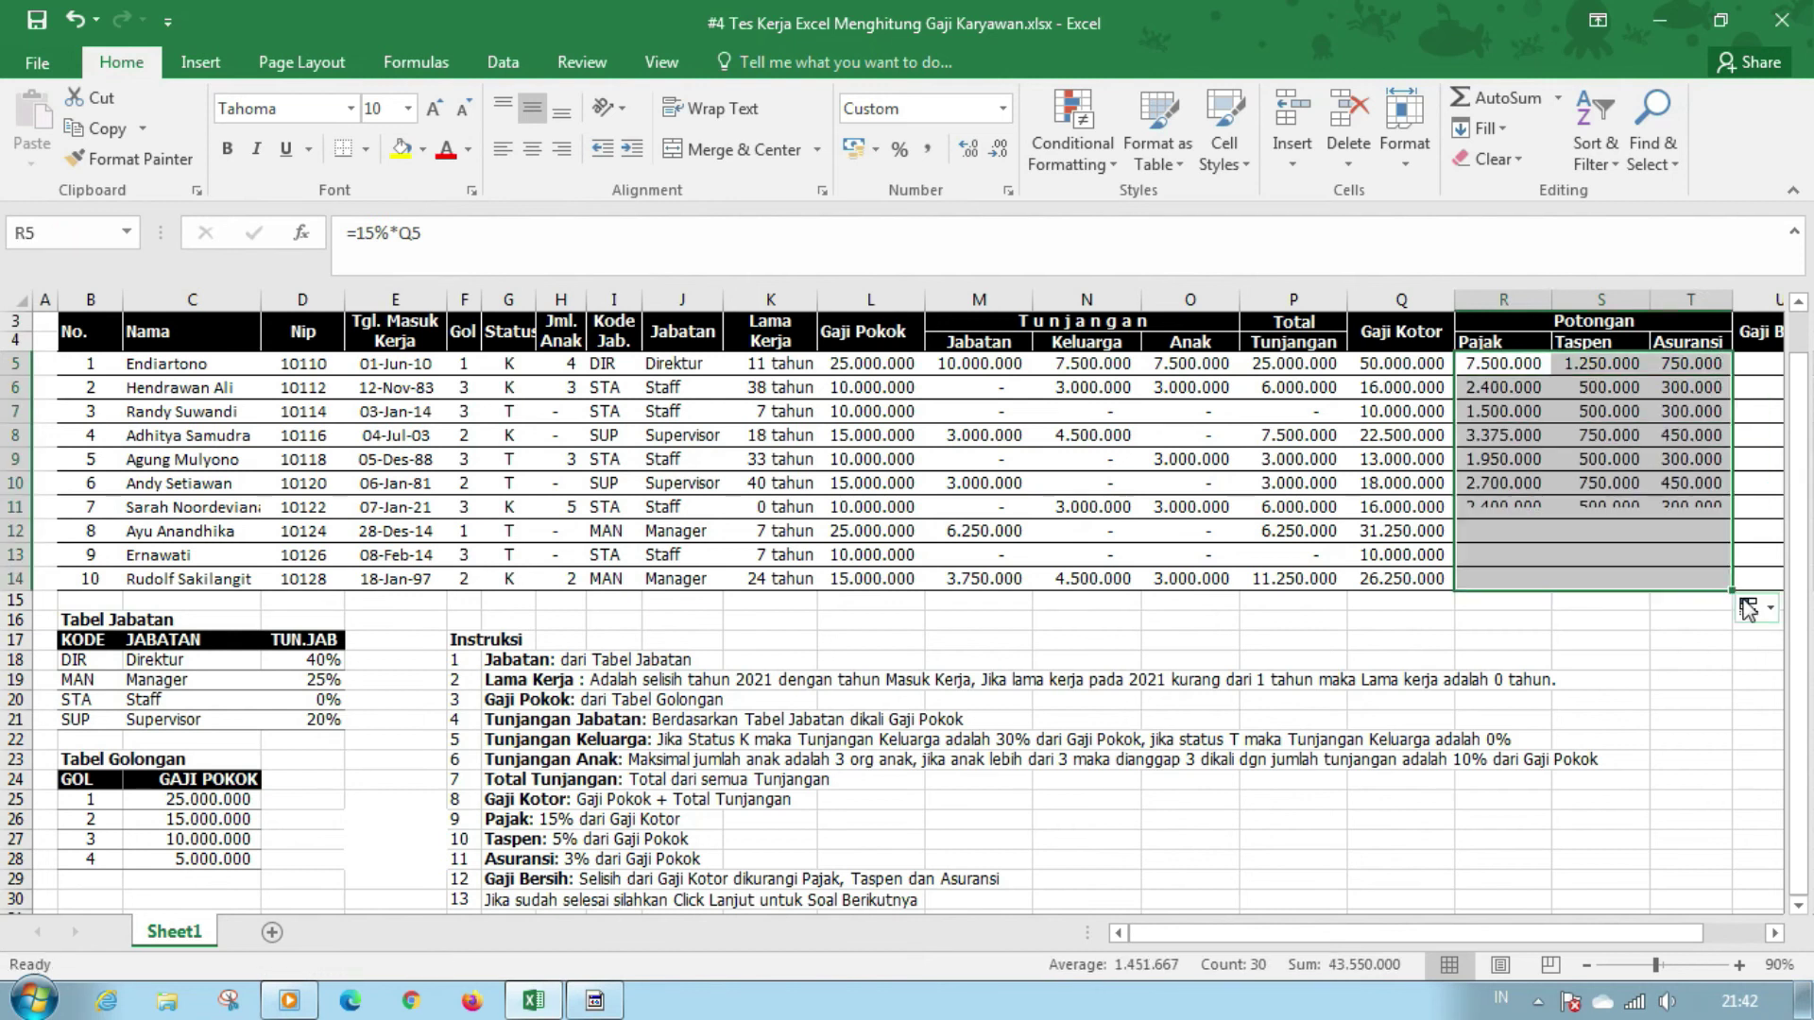
Scroll right to the Gaji Bersih column and widen column U
left_click(1774, 933)
left_click(1774, 934)
left_click(1774, 934)
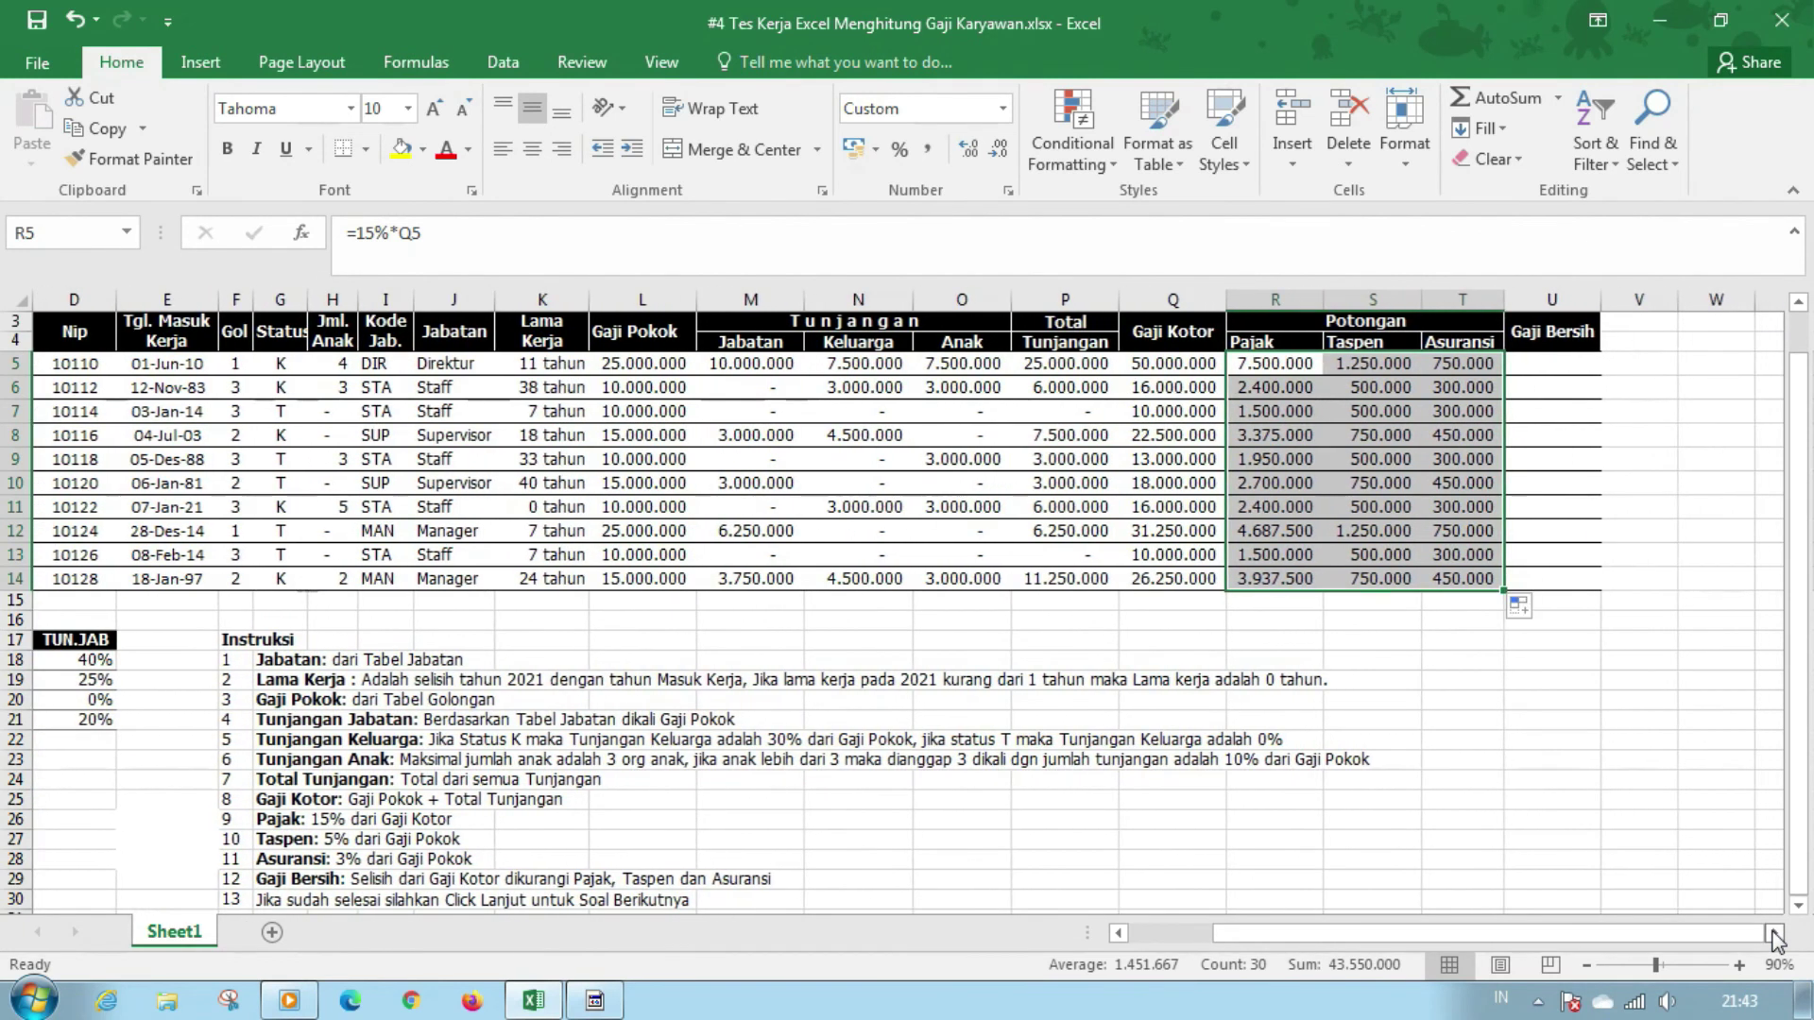
left_click(1689, 935)
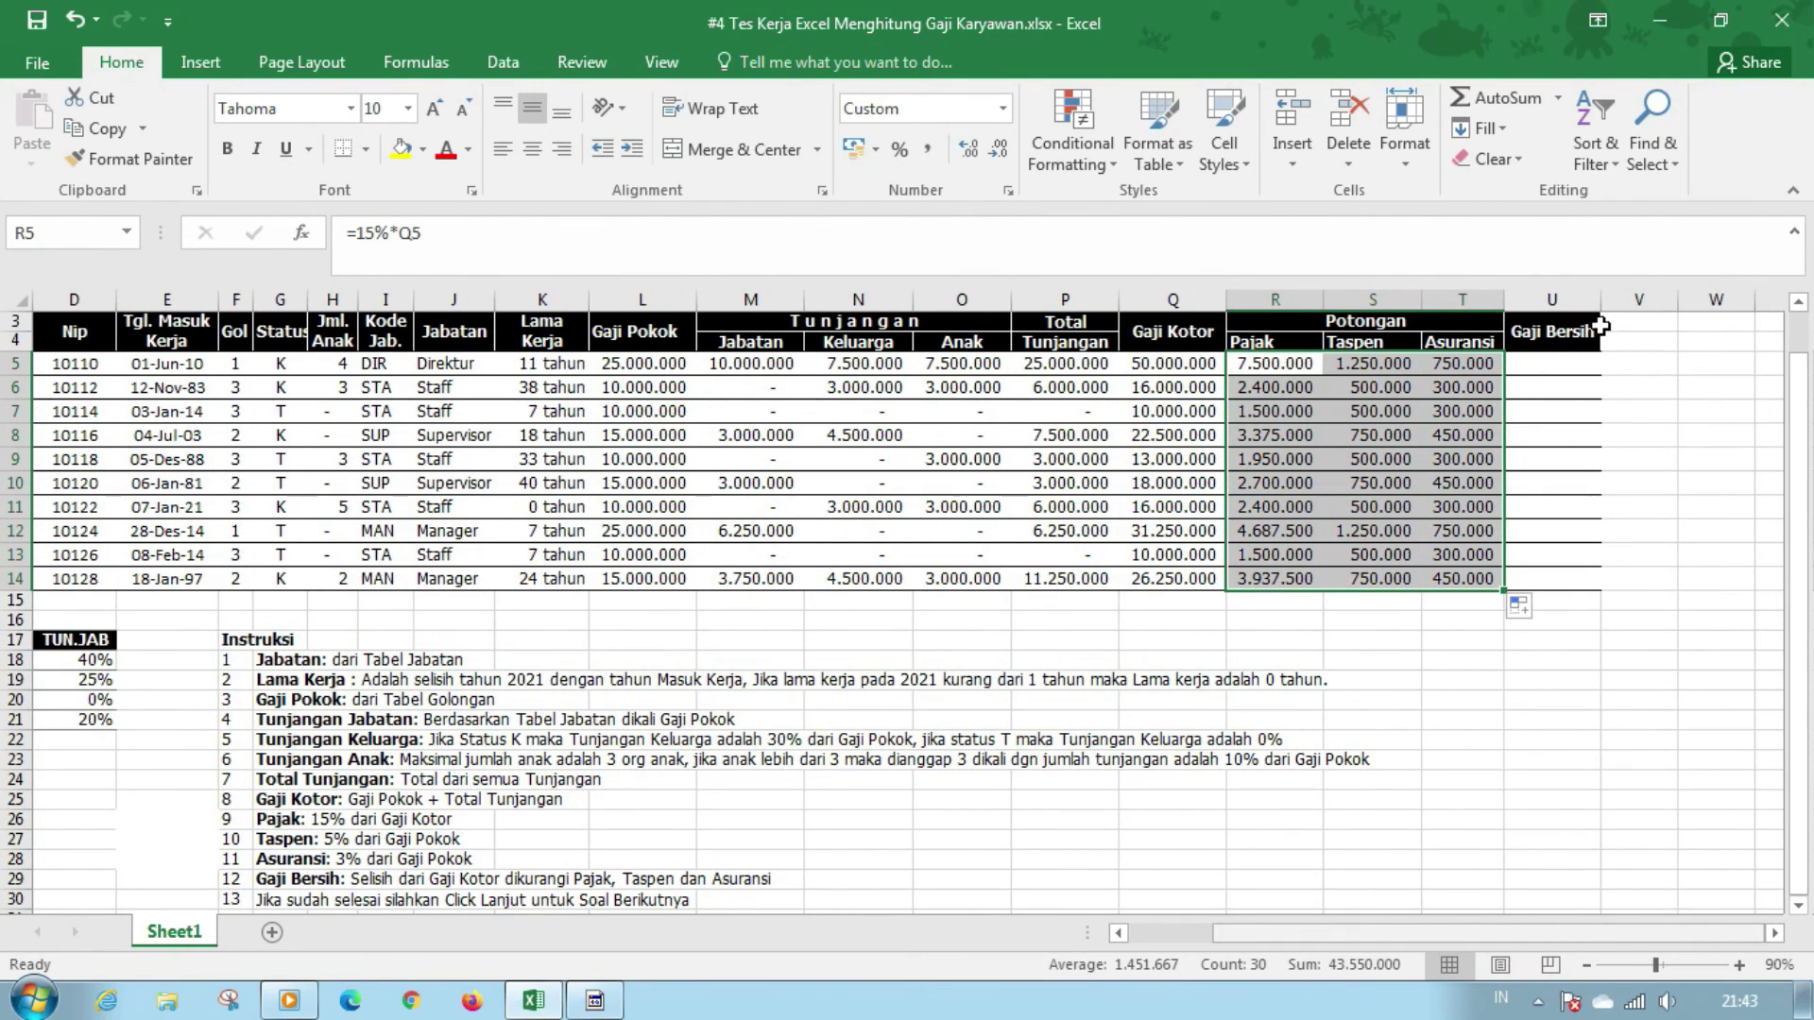
left_click_drag(1601, 299, 1632, 300)
Enter =Q5-SUM(R5:T5) in U5 and fill it down to U14
left_click(1599, 368)
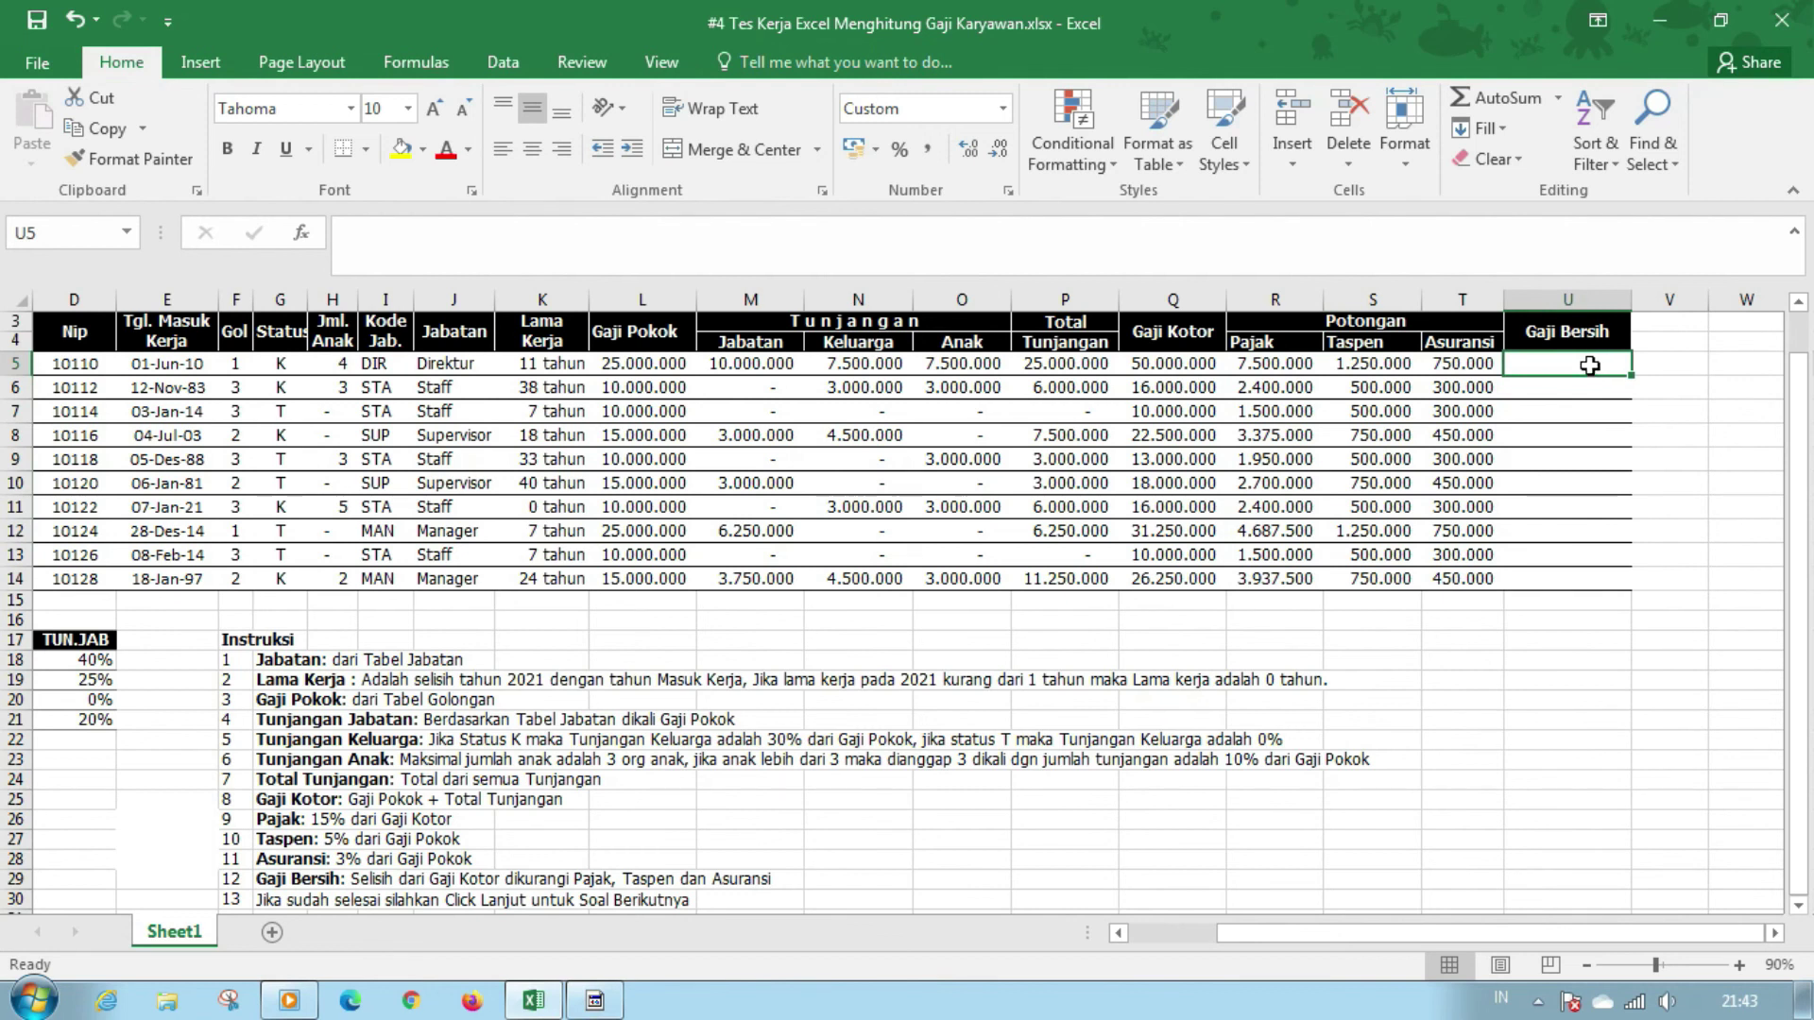
type("=")
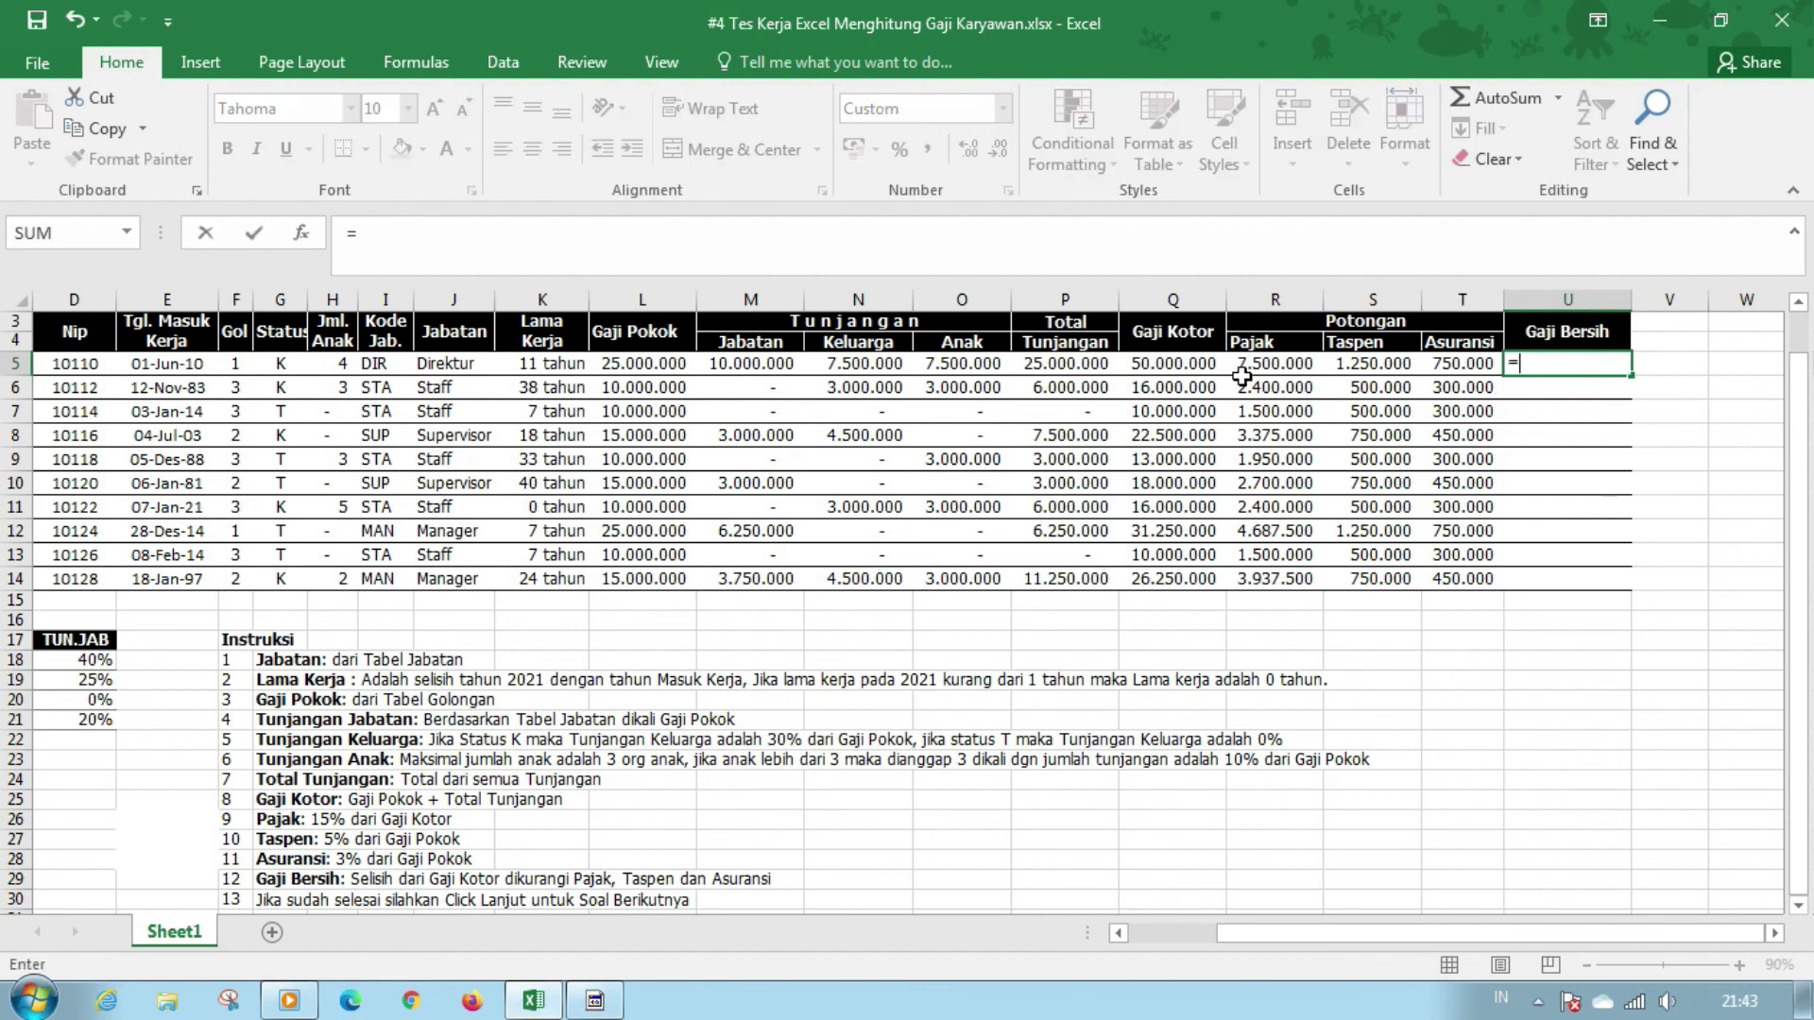
left_click(1208, 368)
type("-")
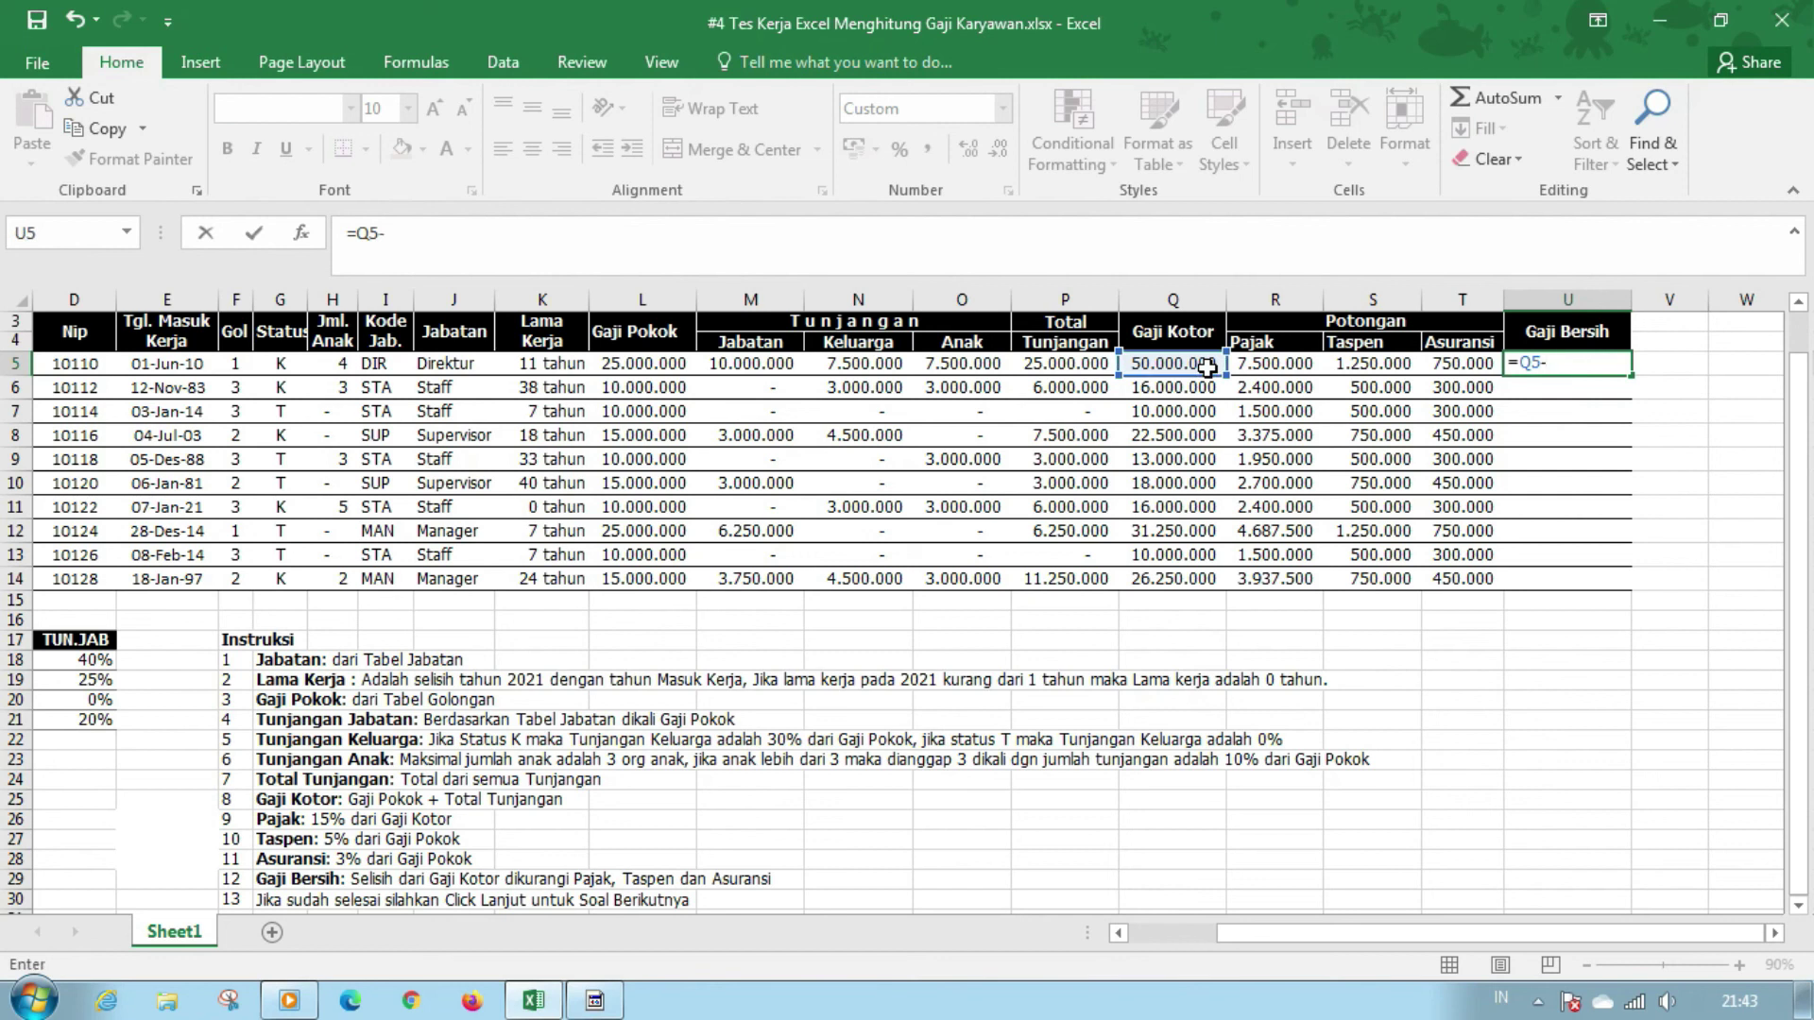
type("sum")
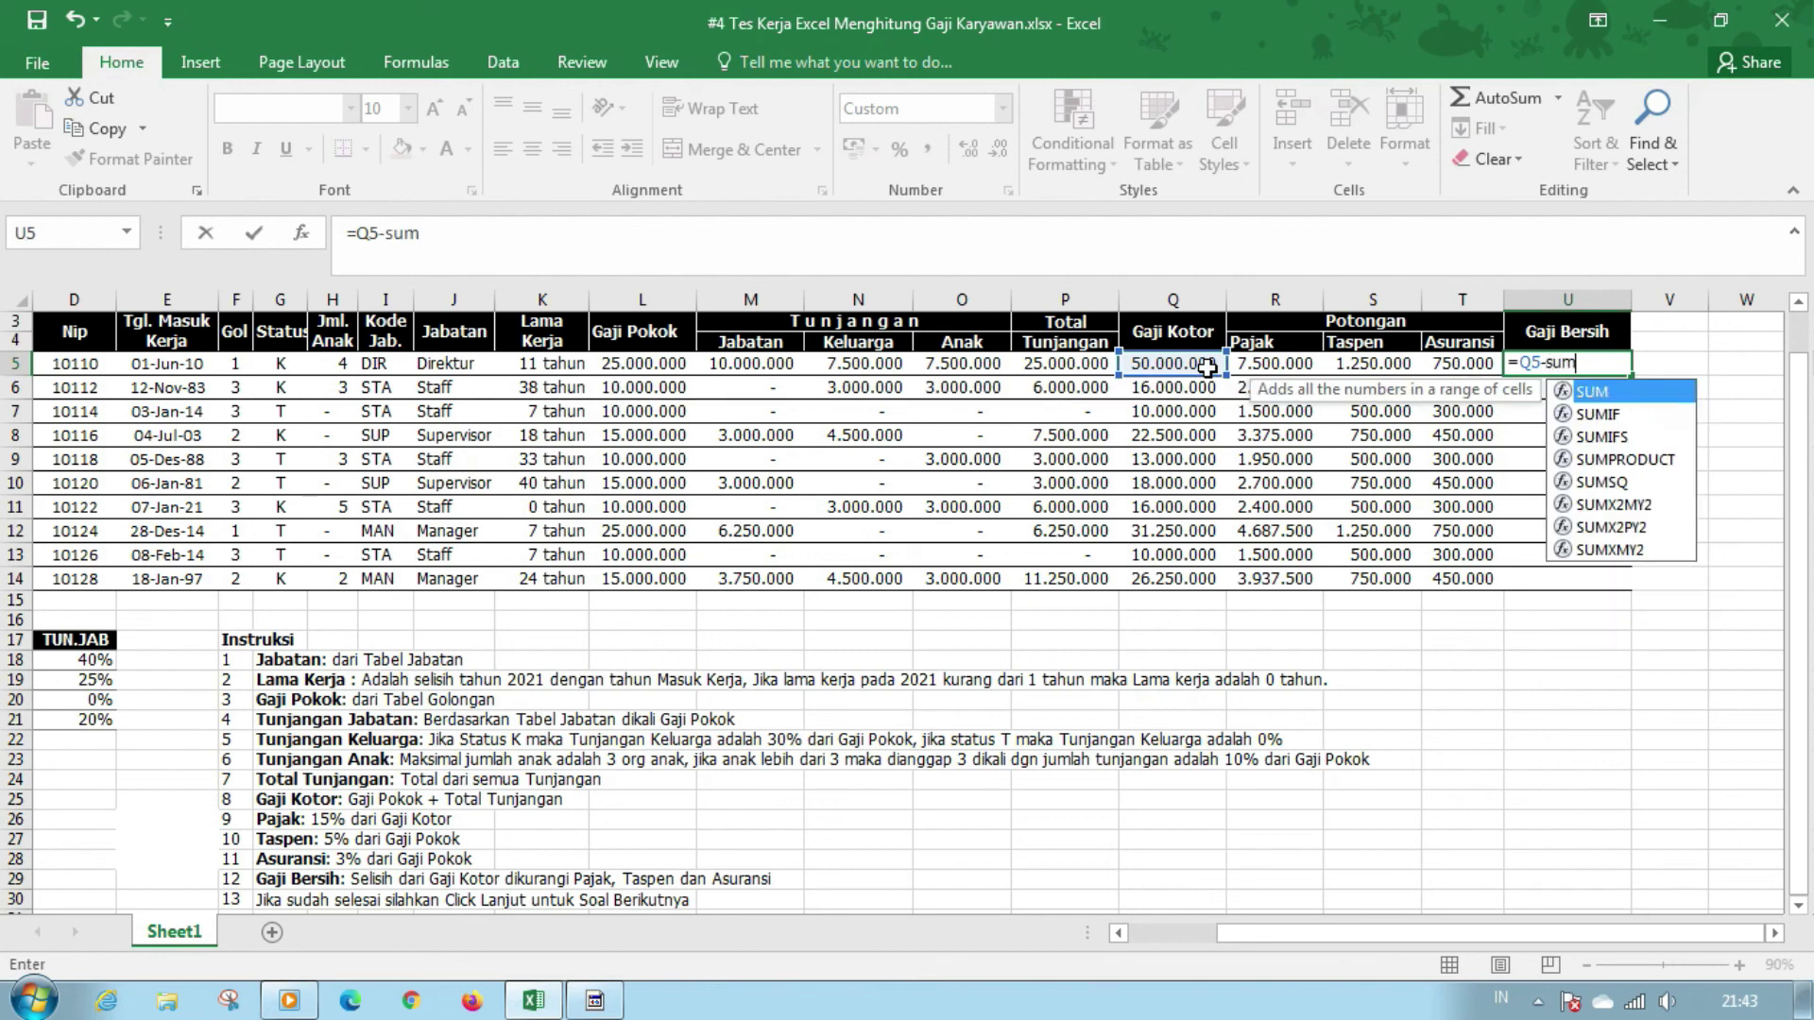
key("Tab")
left_click_drag(1262, 367, 1447, 368)
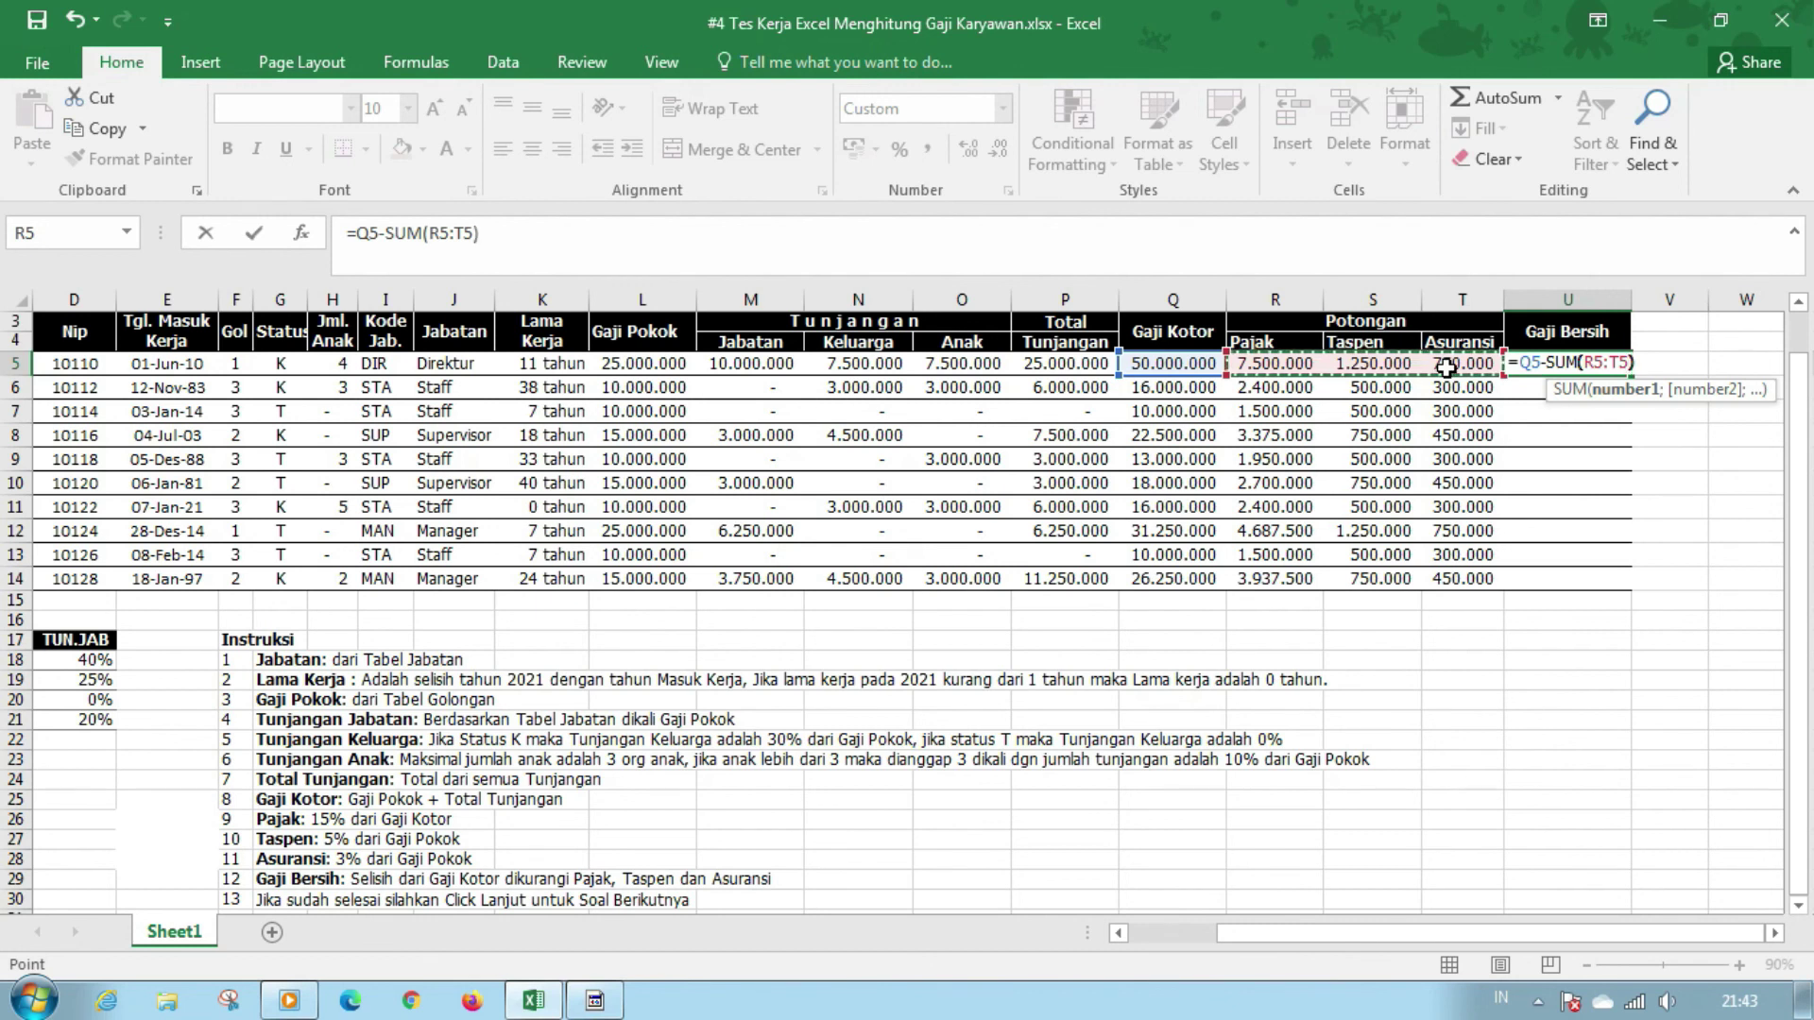
type(")")
key("Return")
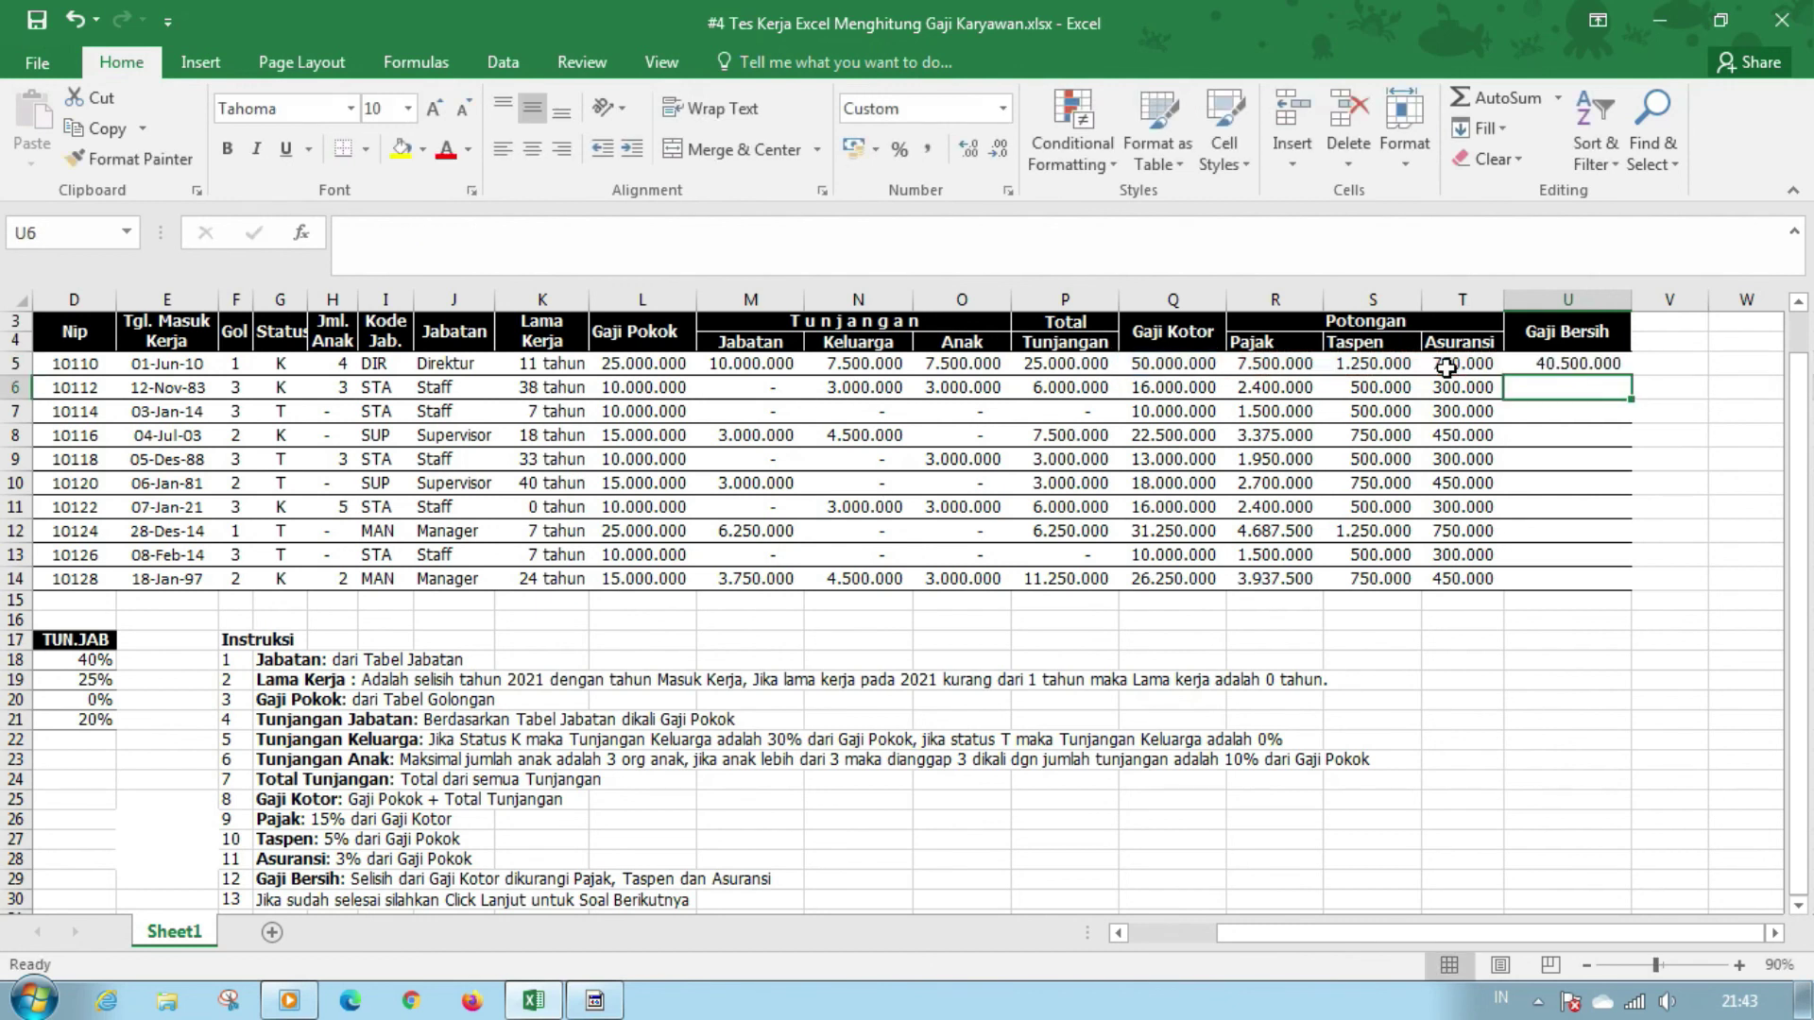
left_click(1621, 361)
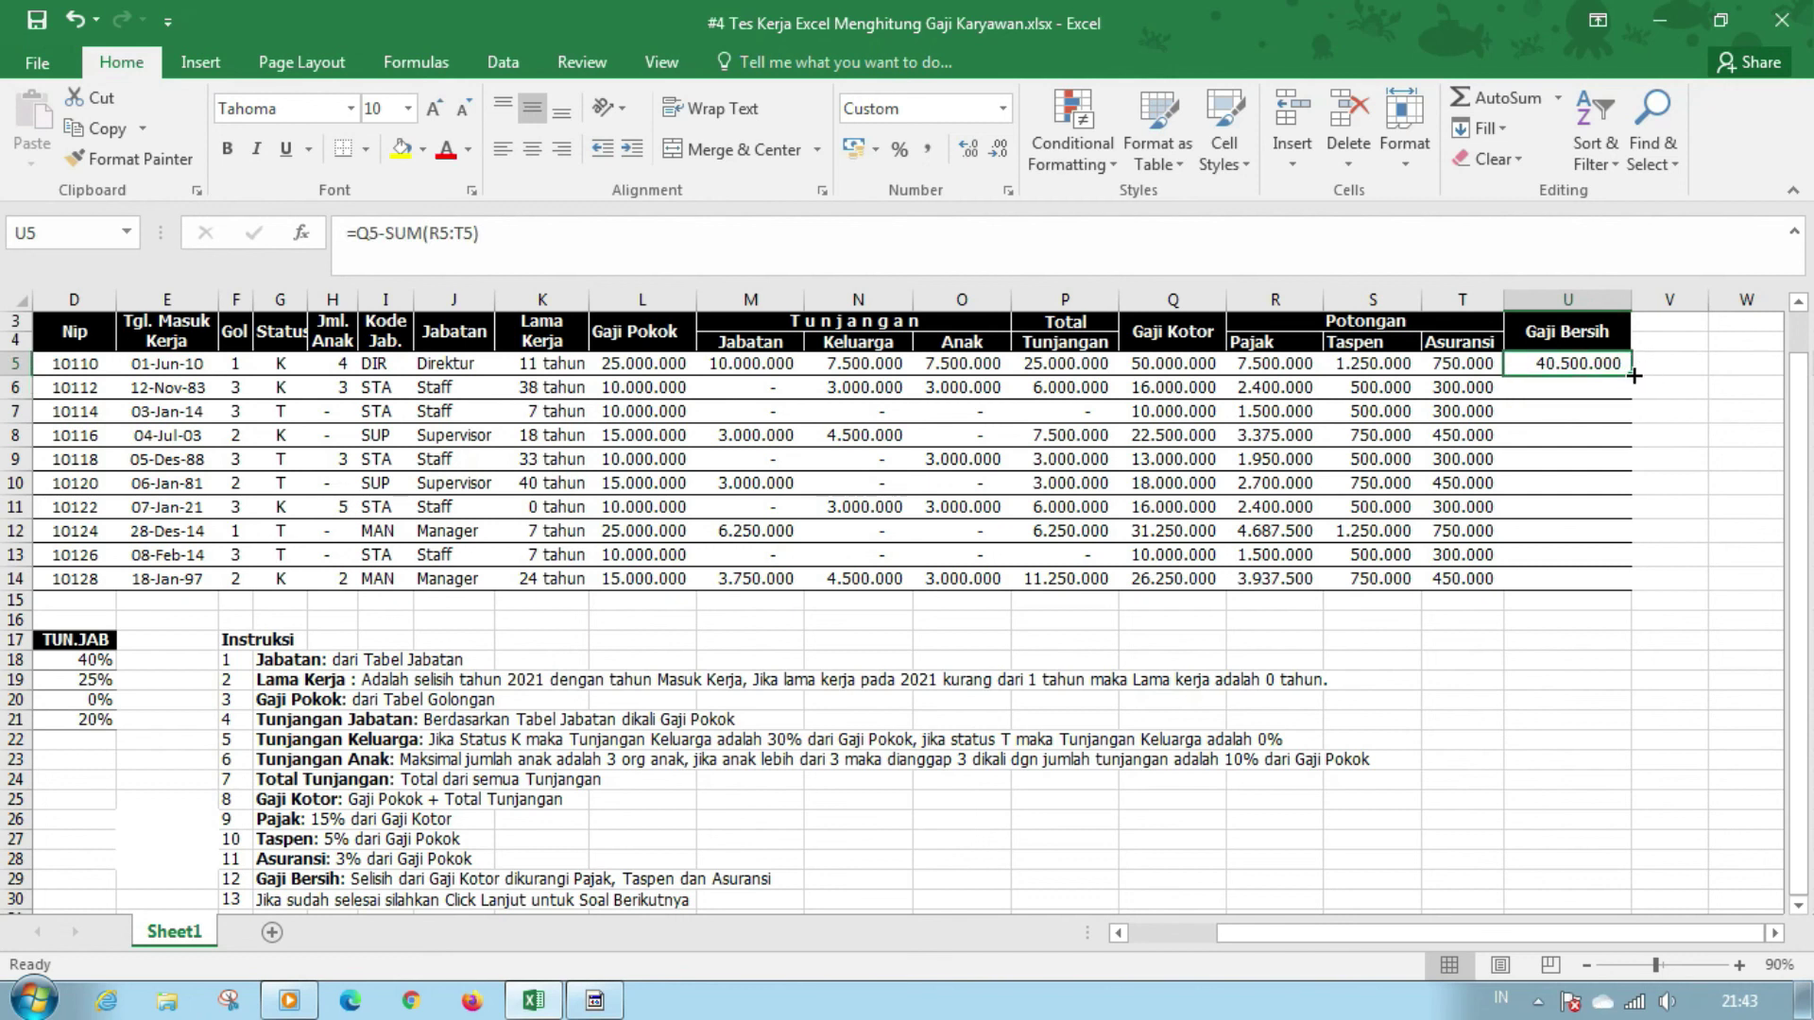
left_click_drag(1634, 375, 1621, 583)
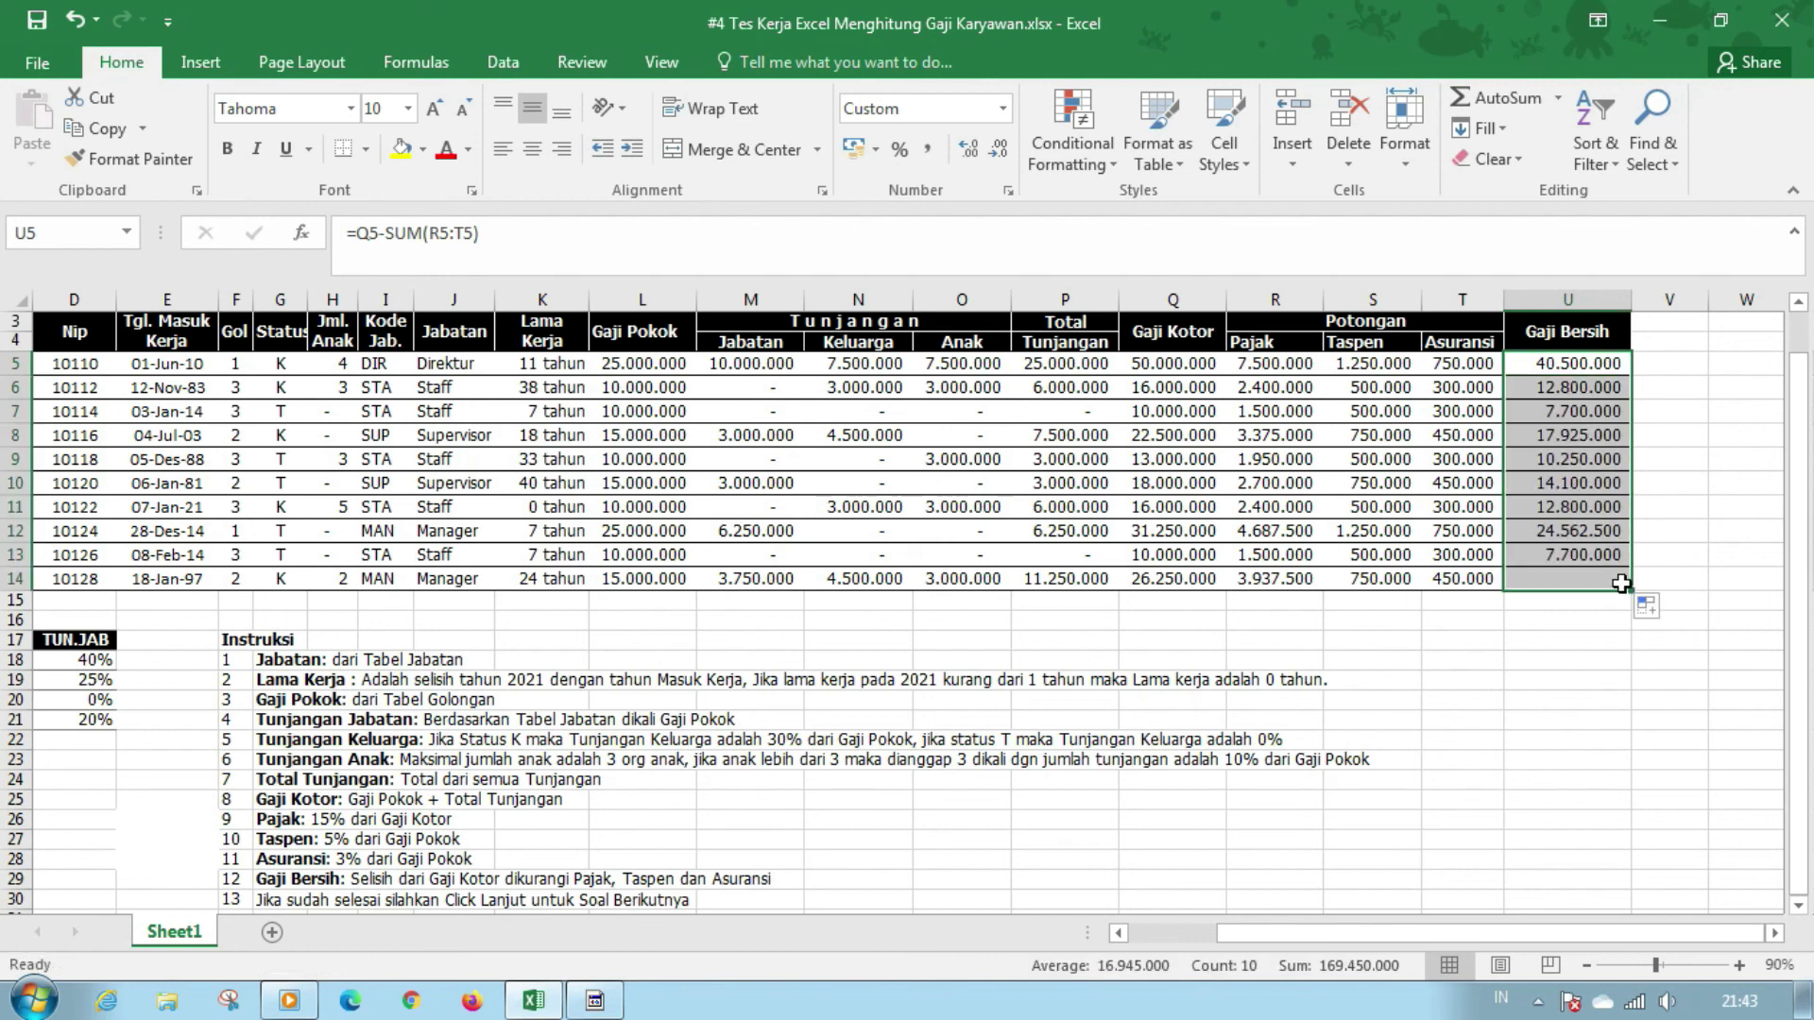
left_click(1603, 644)
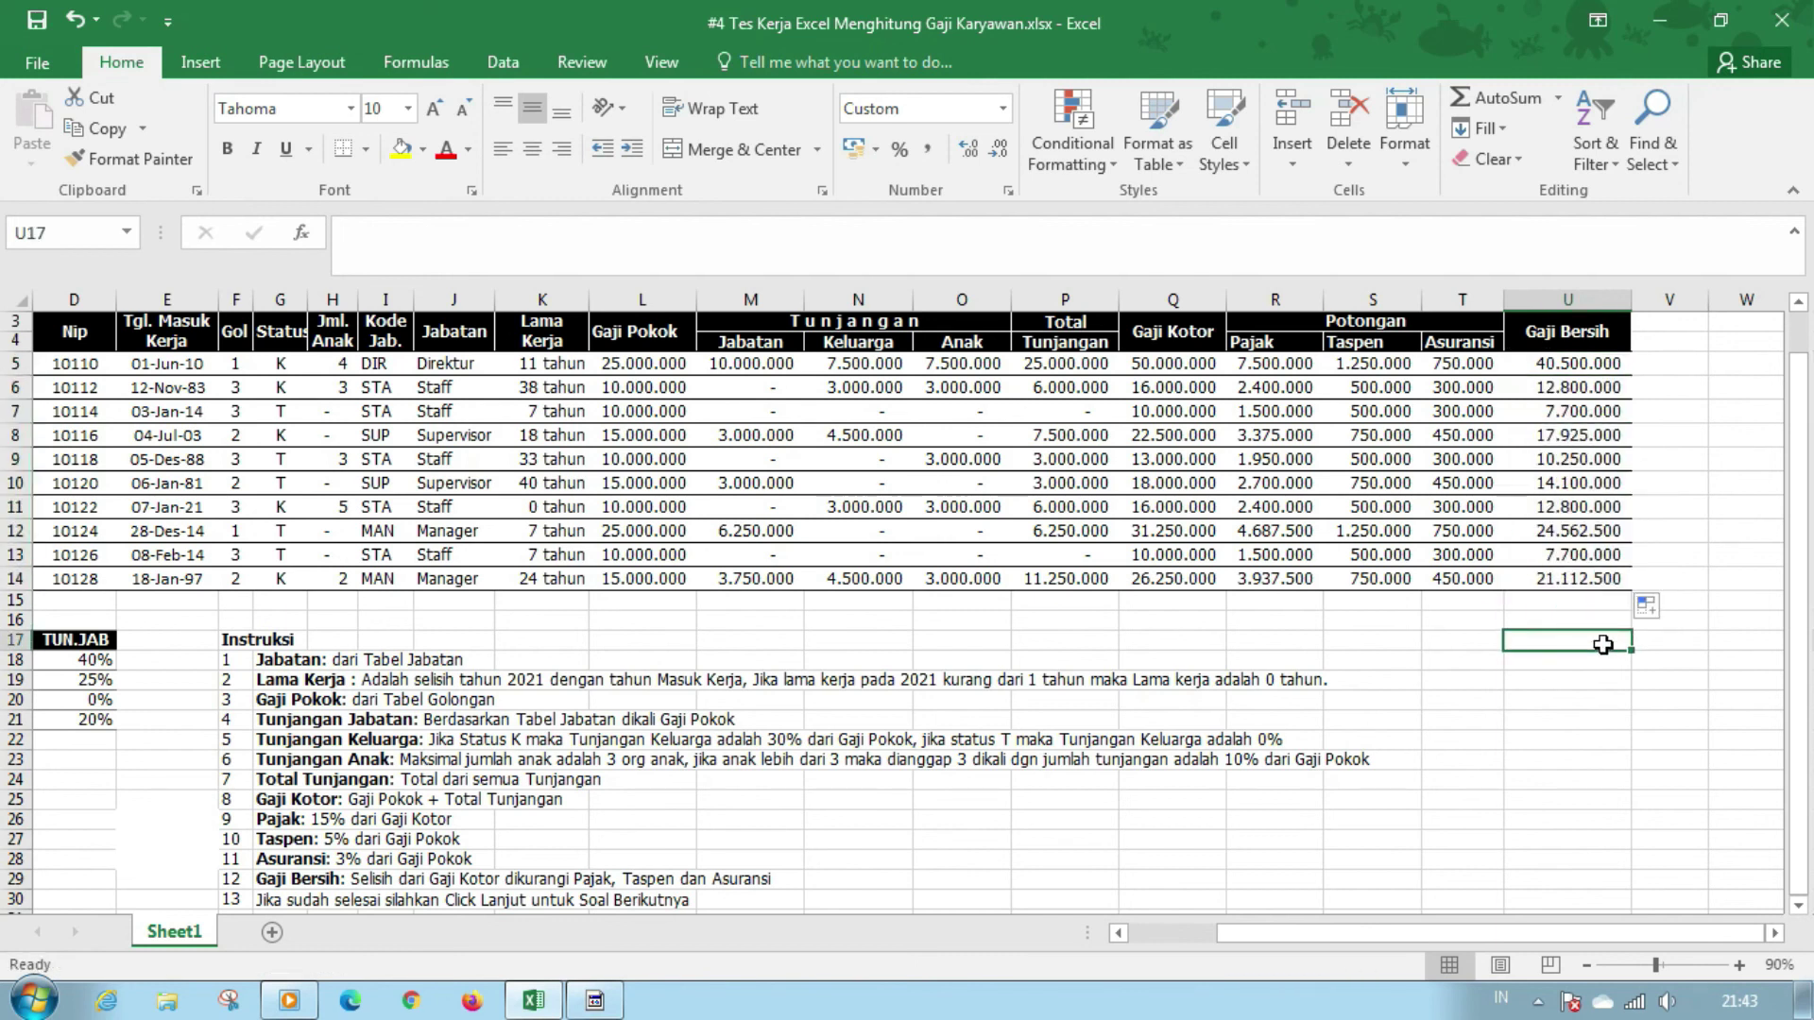